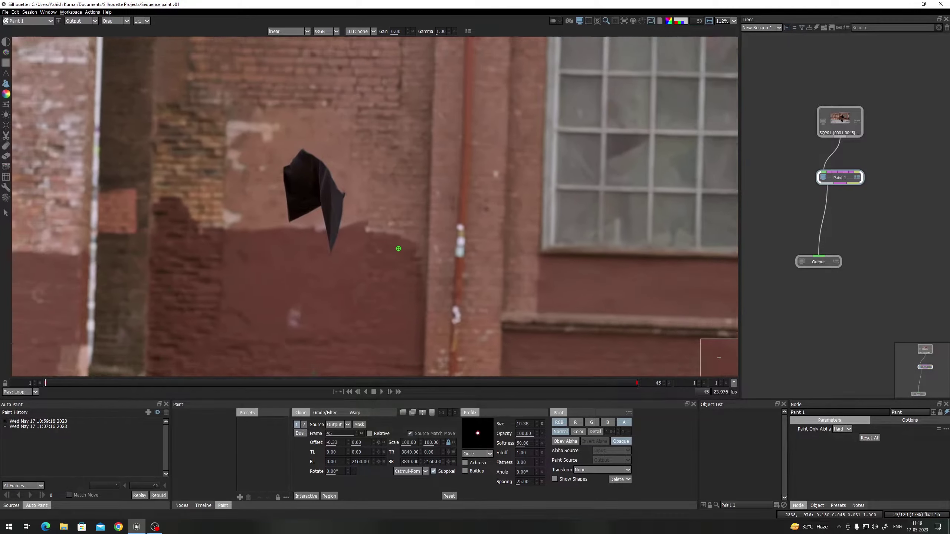
Compare frame 1 with frame 45 and examine the dark clothing remnants left on the brick wall in frame 1
drag(399, 248, 511, 108)
scroll(482, 187, down, 4)
drag(484, 196, 428, 217)
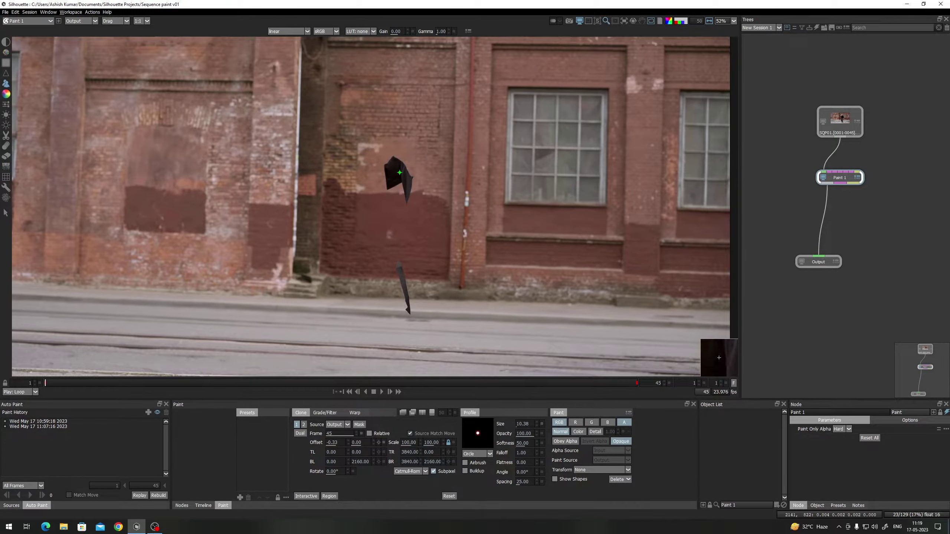
drag(399, 172, 358, 183)
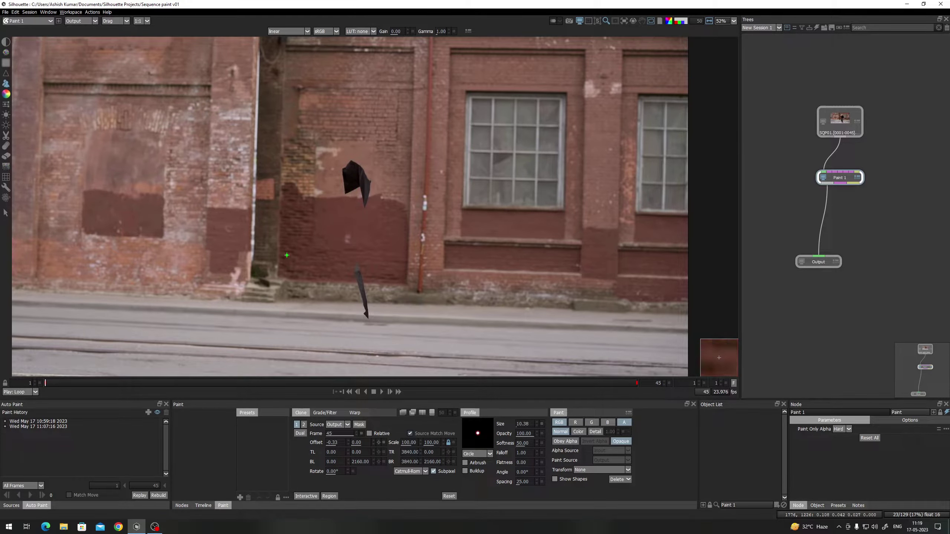
drag(348, 226, 435, 210)
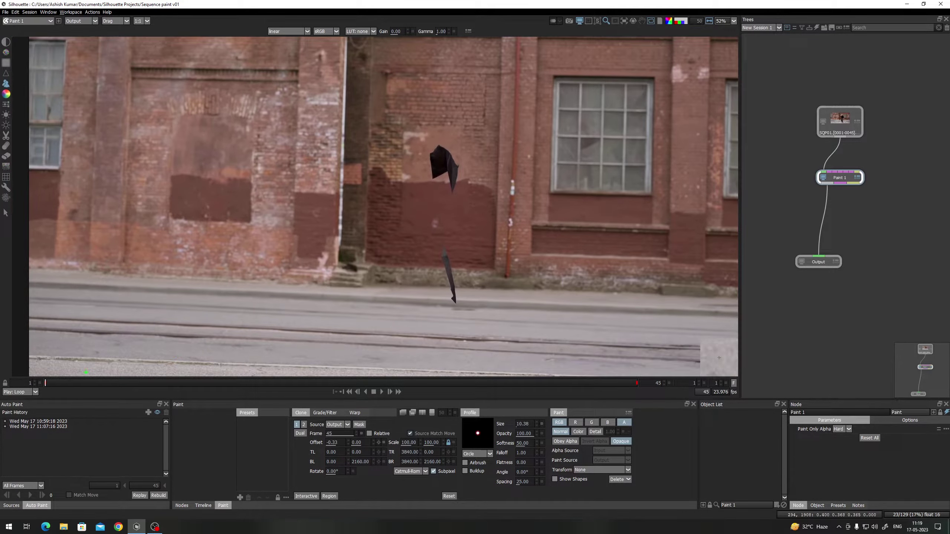
drag(46, 384, 757, 410)
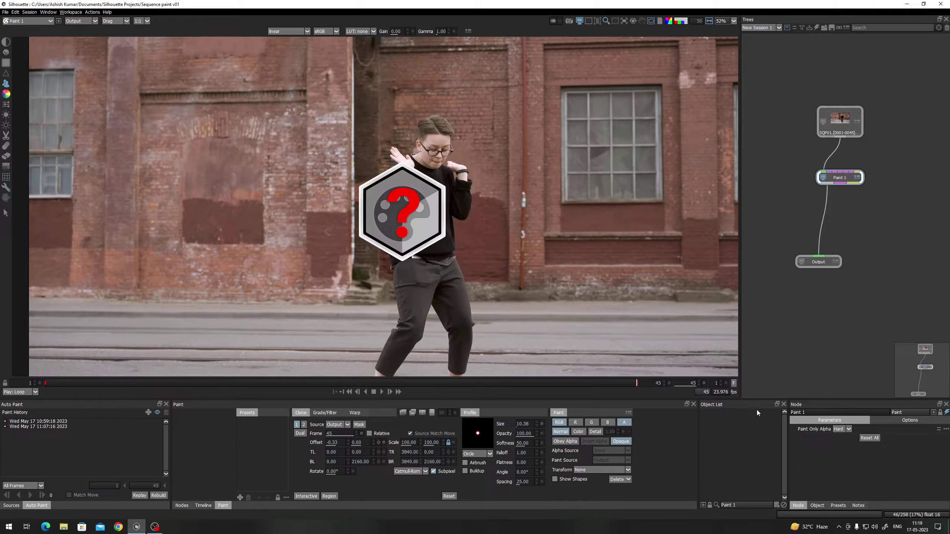
scroll(443, 224, up, 3)
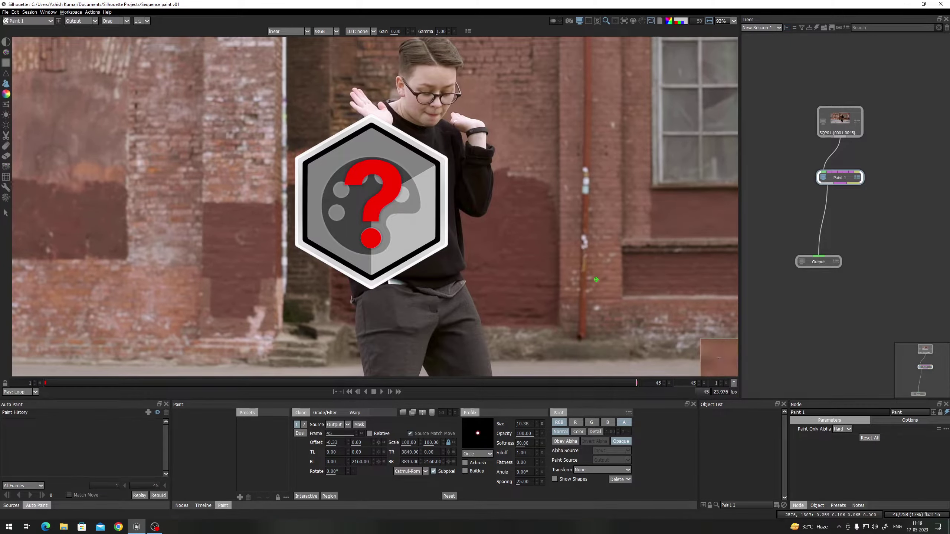
drag(636, 384, 46, 361)
drag(420, 193, 282, 274)
scroll(283, 275, down, 3)
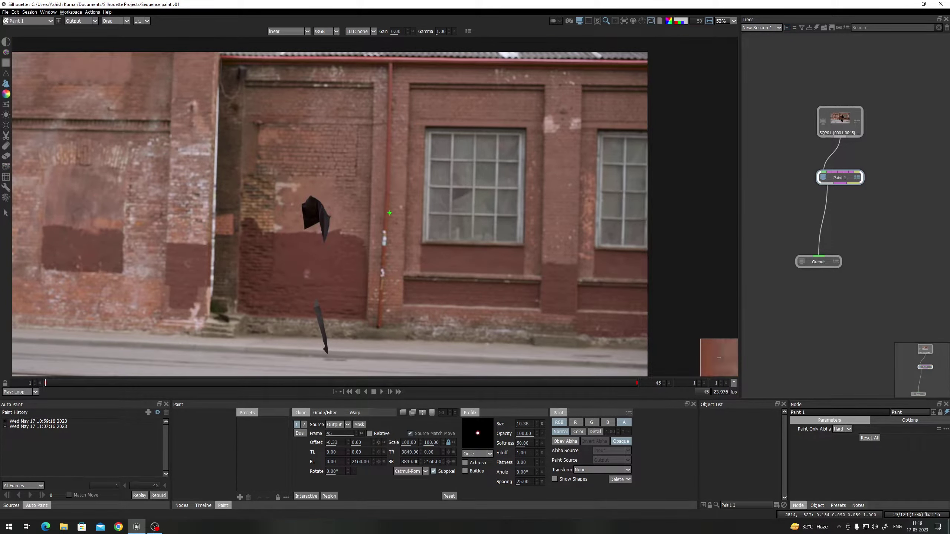
scroll(337, 221, up, 3)
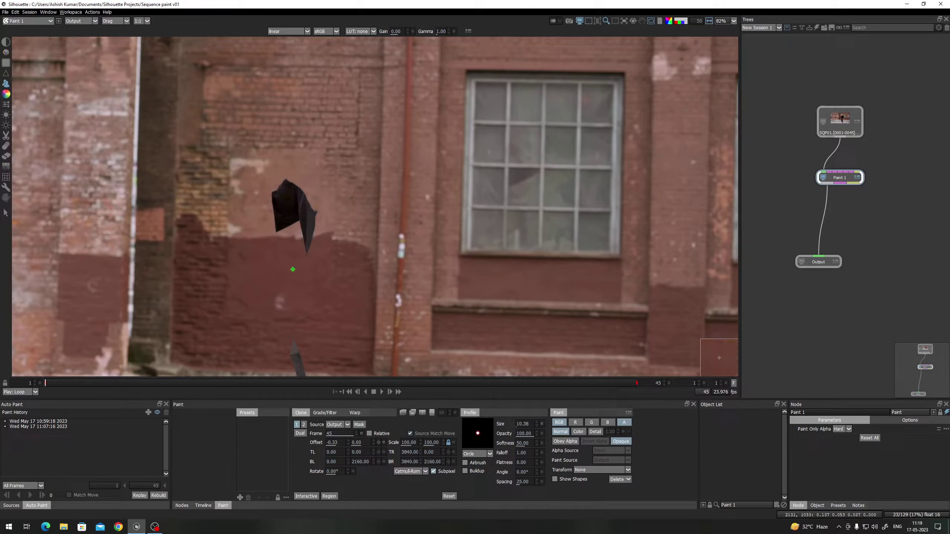
drag(295, 260, 303, 195)
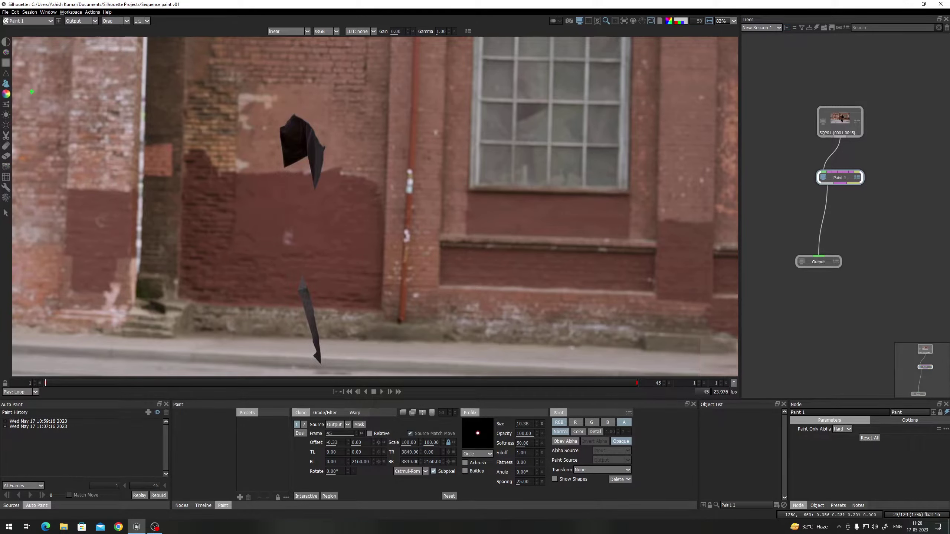
Inspect the edges of the upper dark remnant and the wall texture around it up close
scroll(325, 194, up, 2)
scroll(321, 178, up, 4)
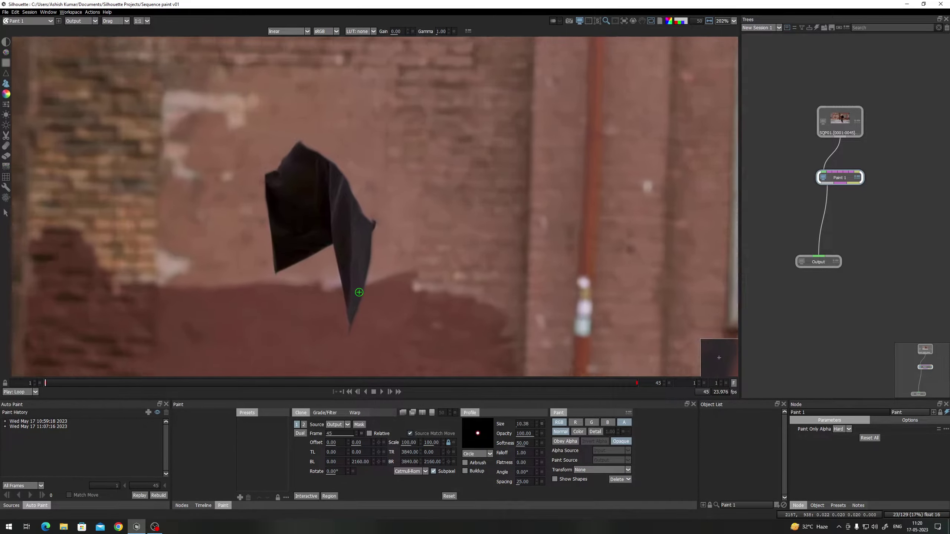
scroll(383, 234, up, 1)
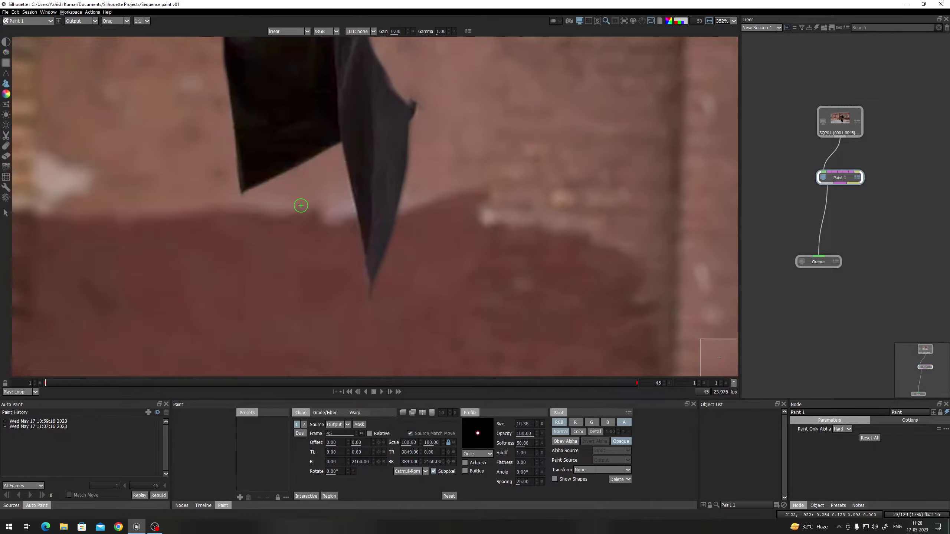
drag(300, 205, 278, 249)
scroll(315, 275, up, 10)
drag(279, 285, 272, 144)
scroll(283, 175, down, 10)
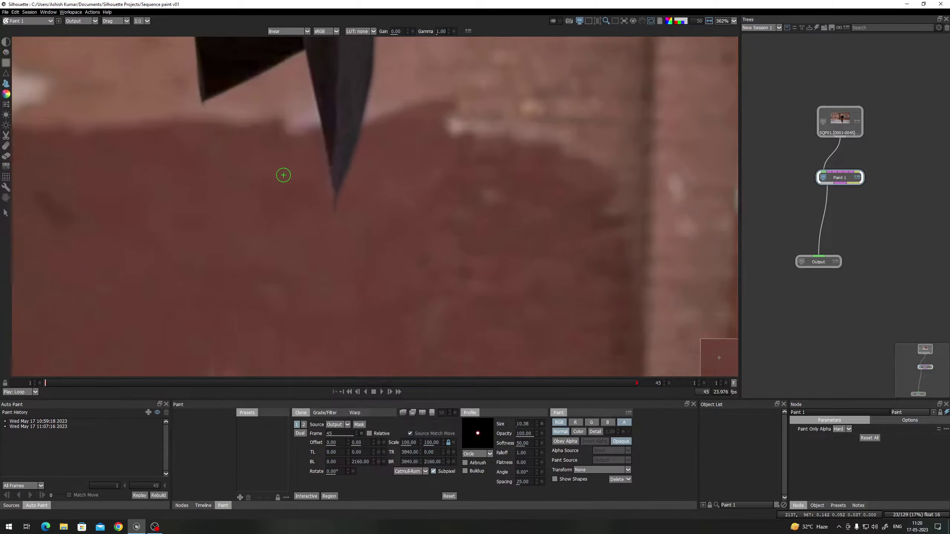
scroll(283, 175, down, 5)
scroll(294, 257, up, 1)
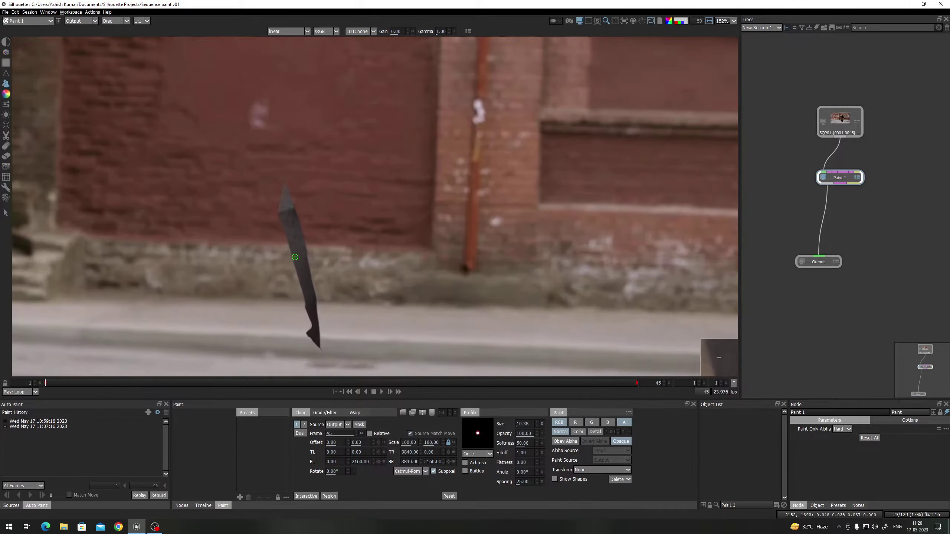
Enlarge the clone brush to size 13.81 for the lower dark strip at the wall's stone base
scroll(295, 257, up, 4)
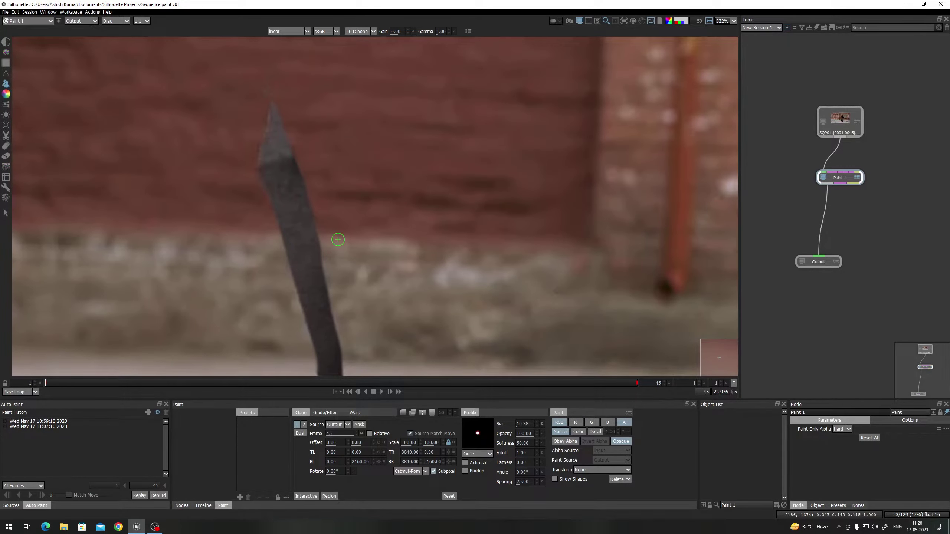
scroll(330, 259, up, 2)
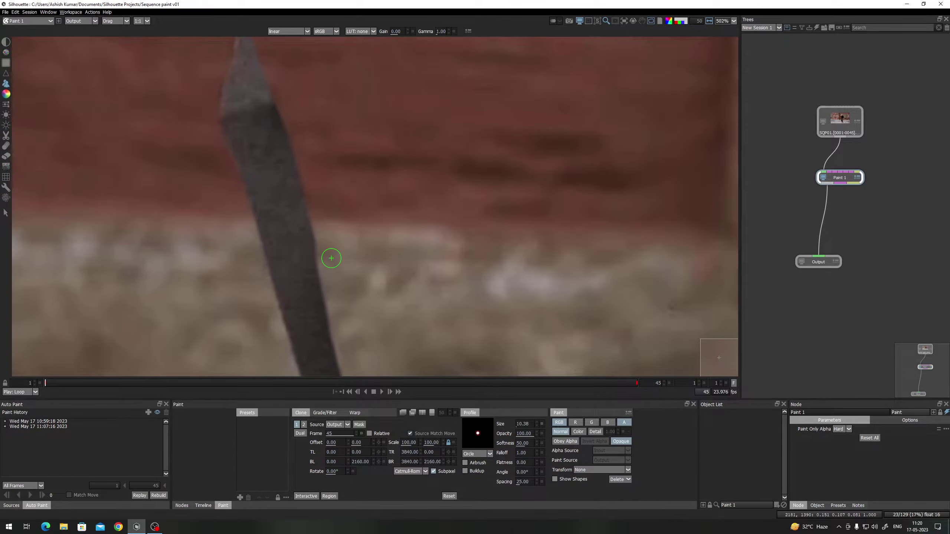
scroll(324, 255, up, 1)
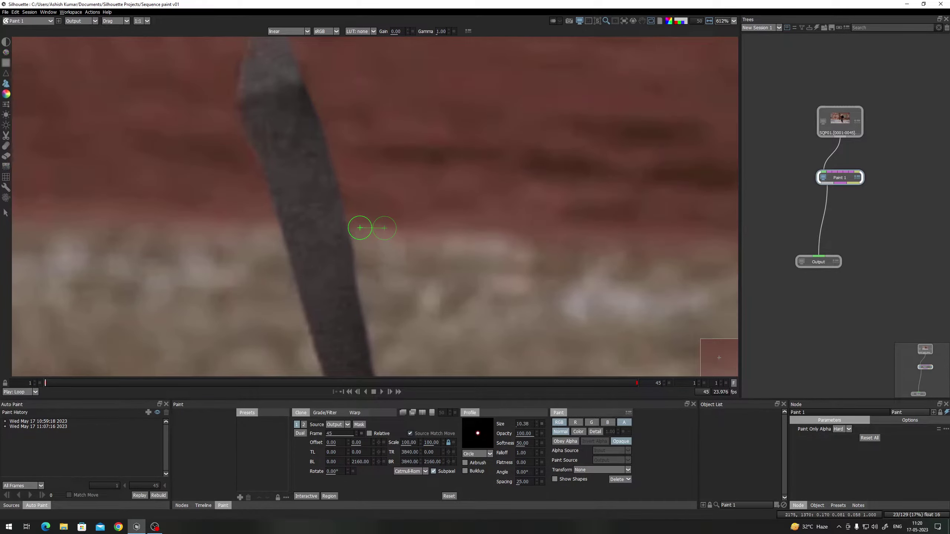
key(bracketright)
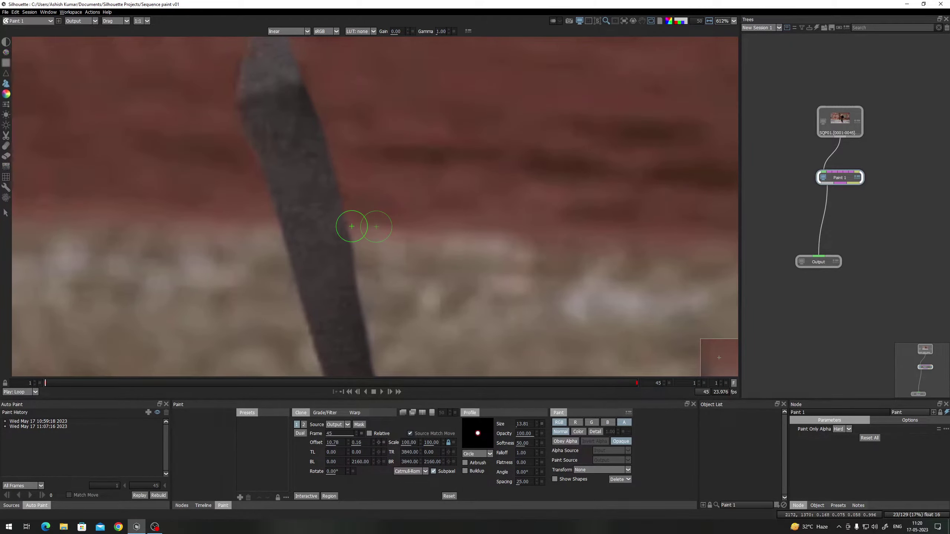
Try cloning over the lower strip's edge at the brick and stone boundary with source frame 45, and undo the strokes
mouse_move(348, 227)
mouse_down()
mouse_move(378, 229)
mouse_move(363, 248)
mouse_up()
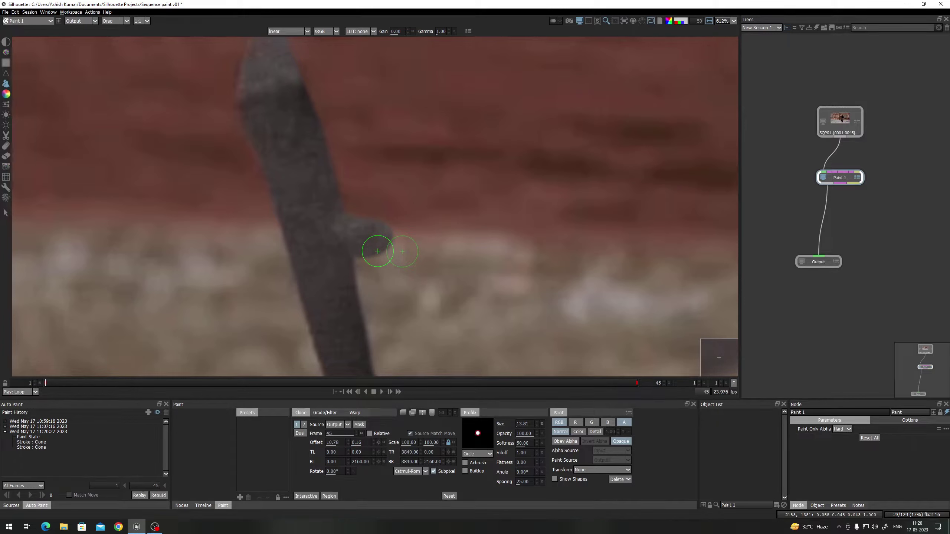
key(ctrl+z)
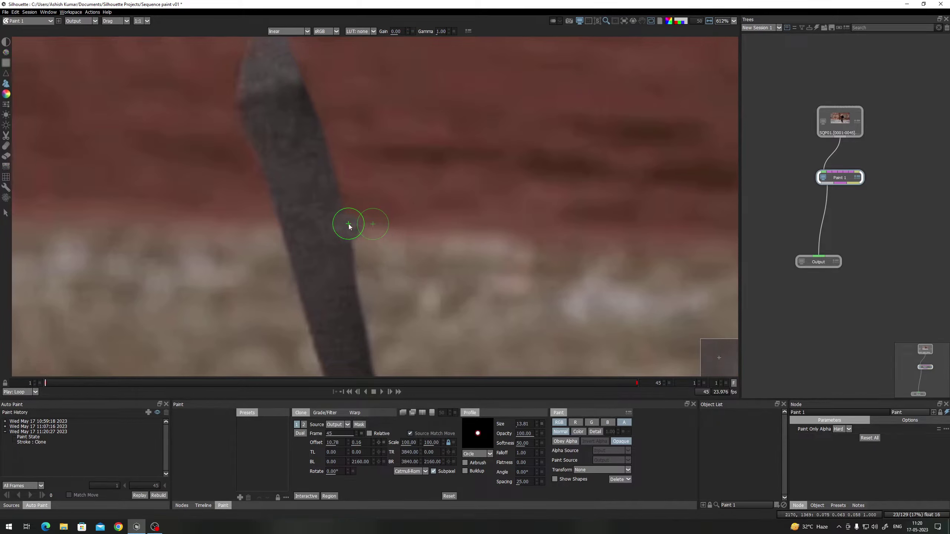
key(ctrl+z)
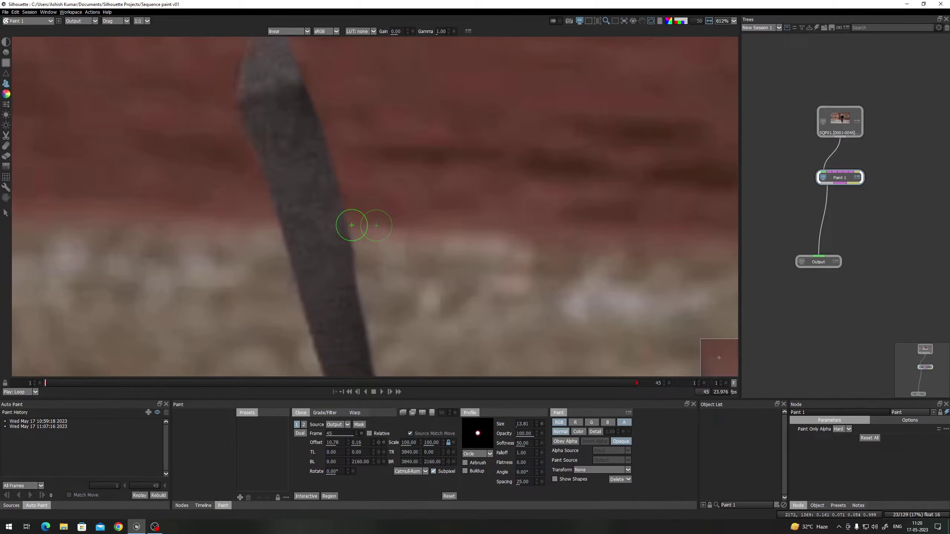
drag(348, 258, 350, 229)
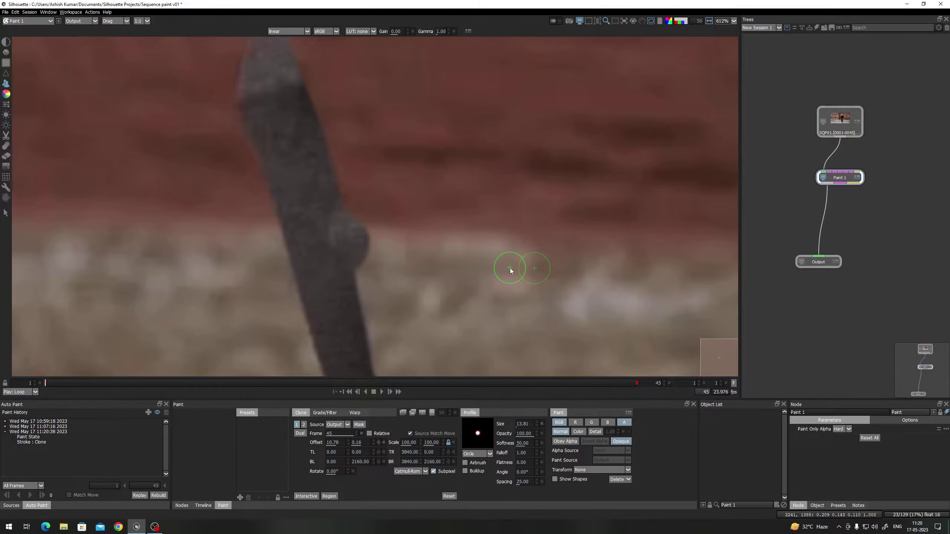
key(ctrl+z)
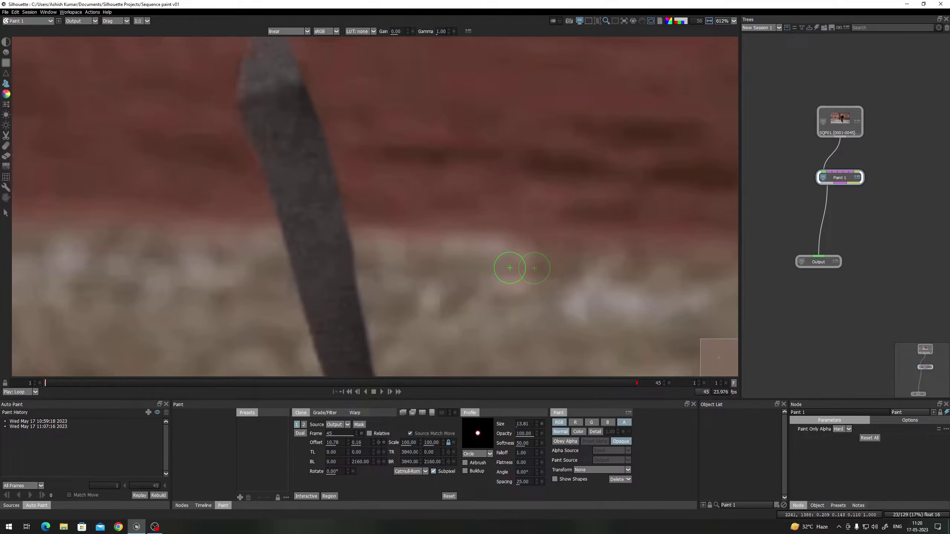
Make the clone source frame relative, and test a clone stroke on the lower strip's edge before undoing it
scroll(422, 251, down, 3)
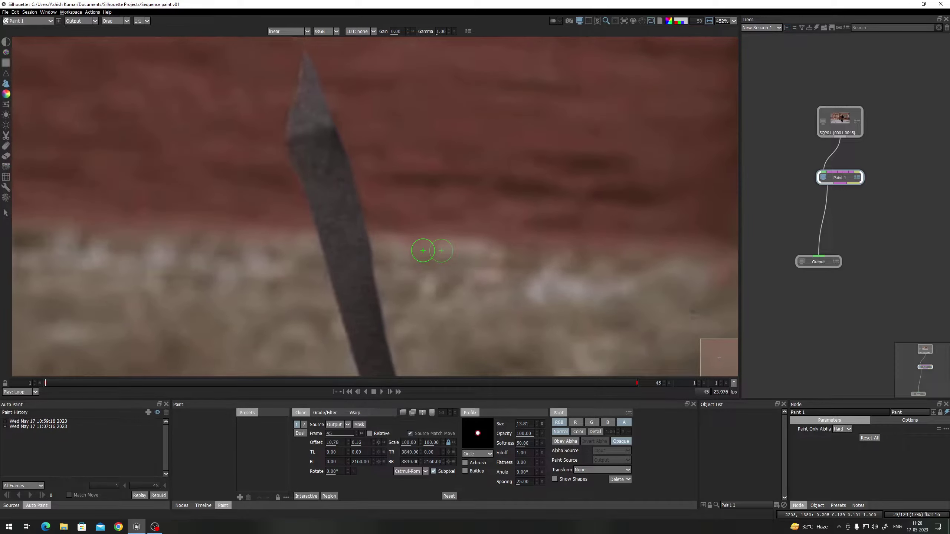
scroll(370, 239, up, 1)
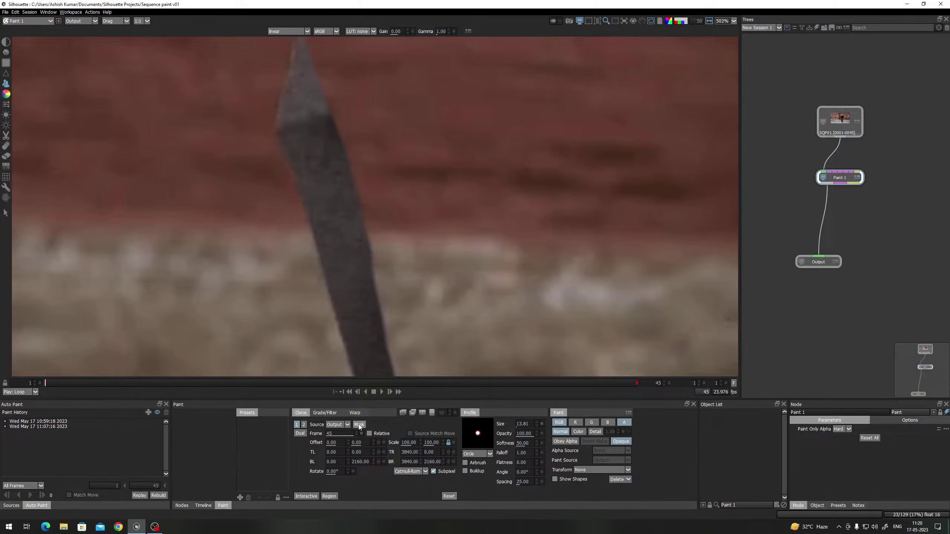
click(369, 433)
mouse_move(390, 231)
mouse_down()
mouse_move(364, 228)
mouse_move(371, 264)
mouse_up()
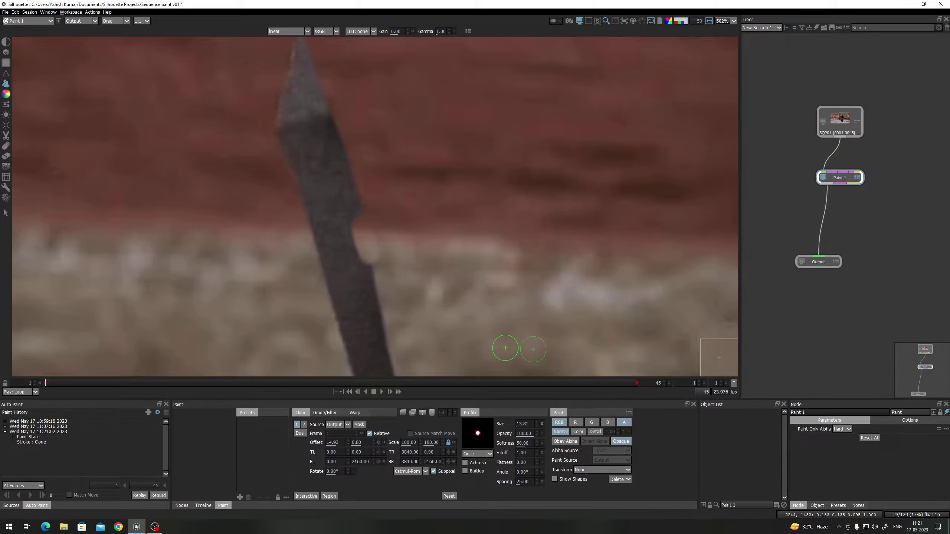
key(ctrl+z)
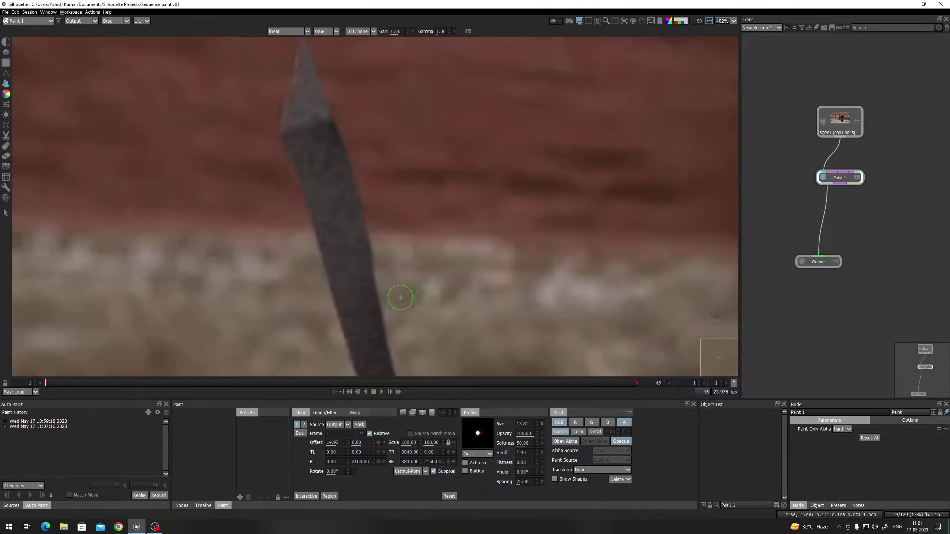
Try cloning from the Input source on the strip's edge, compare the input image, undo the stroke and restore the Output source
scroll(374, 285, down, 1)
scroll(361, 222, down, 1)
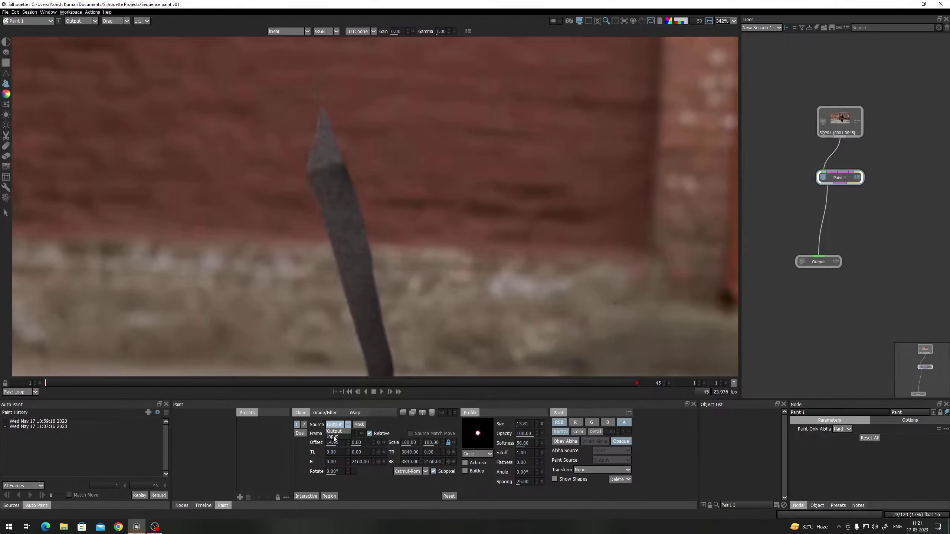
click(332, 437)
scroll(379, 257, up, 1)
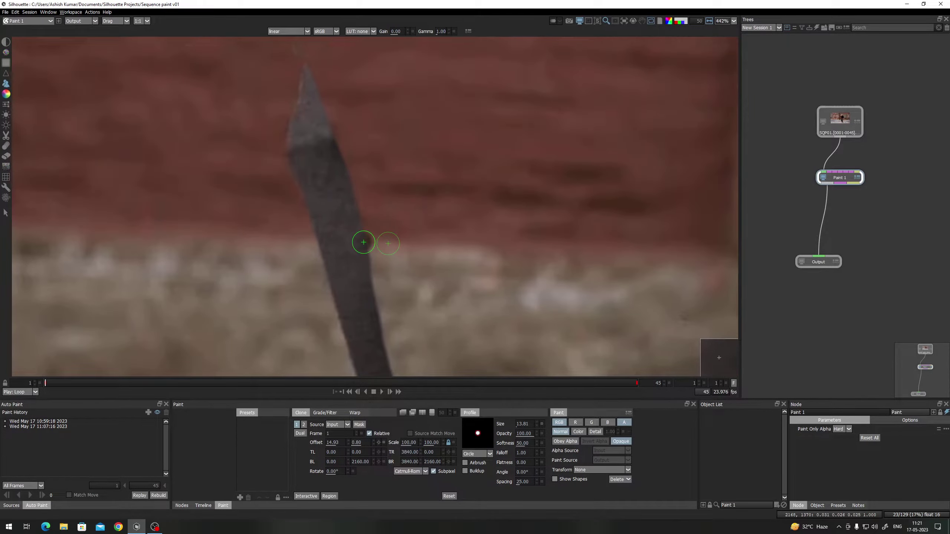
drag(364, 242, 374, 246)
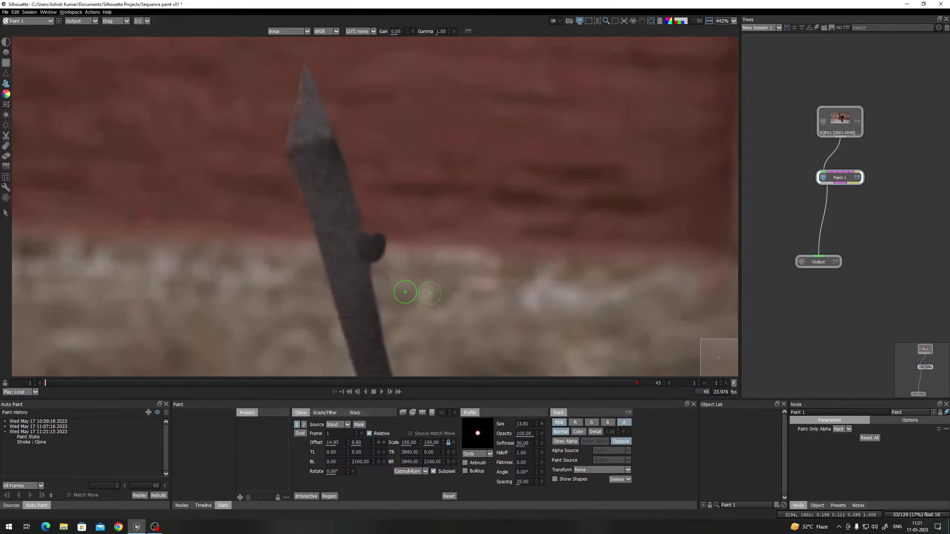
key(1)
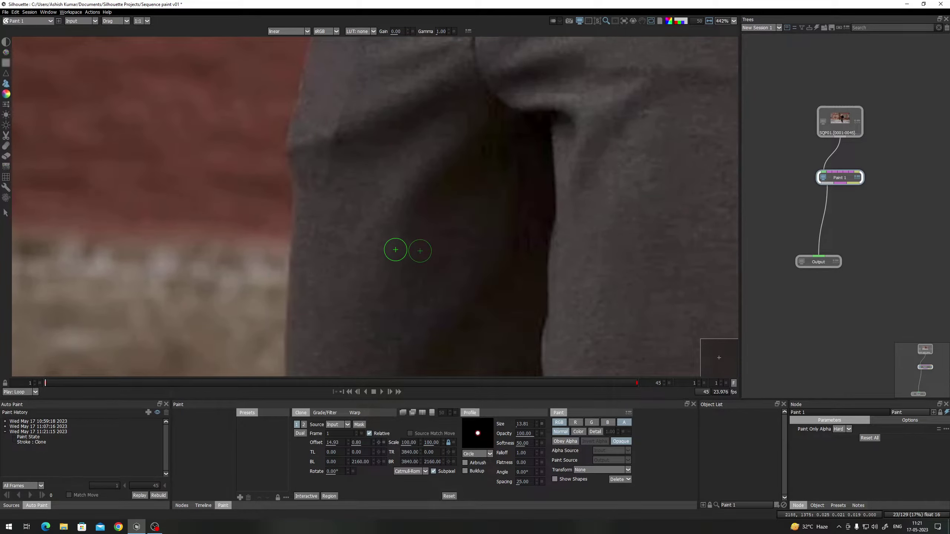
key(2)
key(ctrl+z)
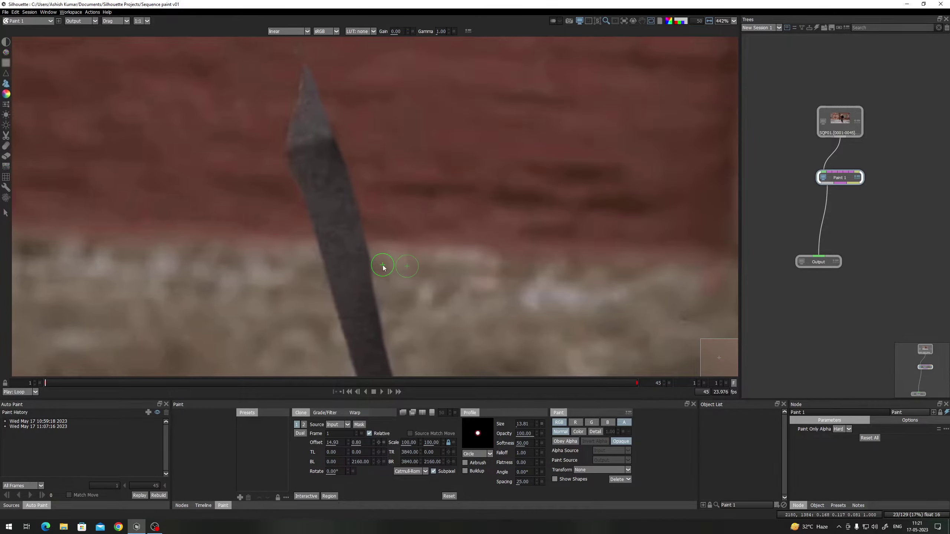
click(341, 425)
click(336, 435)
Clone neighbouring wall texture from both sides over the lower strip where the red brick meets the stone base
scroll(346, 297, up, 2)
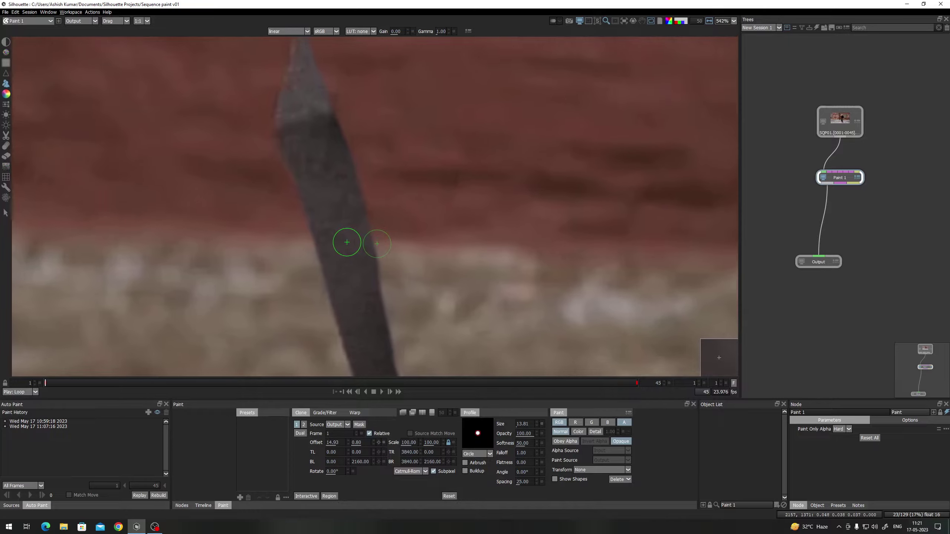
shift+click(380, 240)
scroll(380, 240, up, 3)
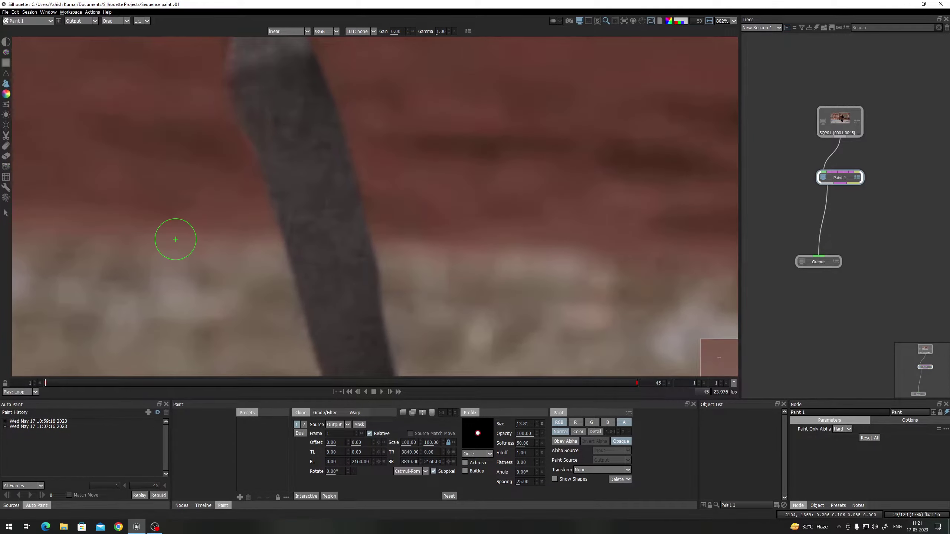
mouse_move(266, 237)
mouse_down()
mouse_move(302, 250)
mouse_move(288, 255)
mouse_move(298, 235)
mouse_move(269, 218)
mouse_up()
key(r)
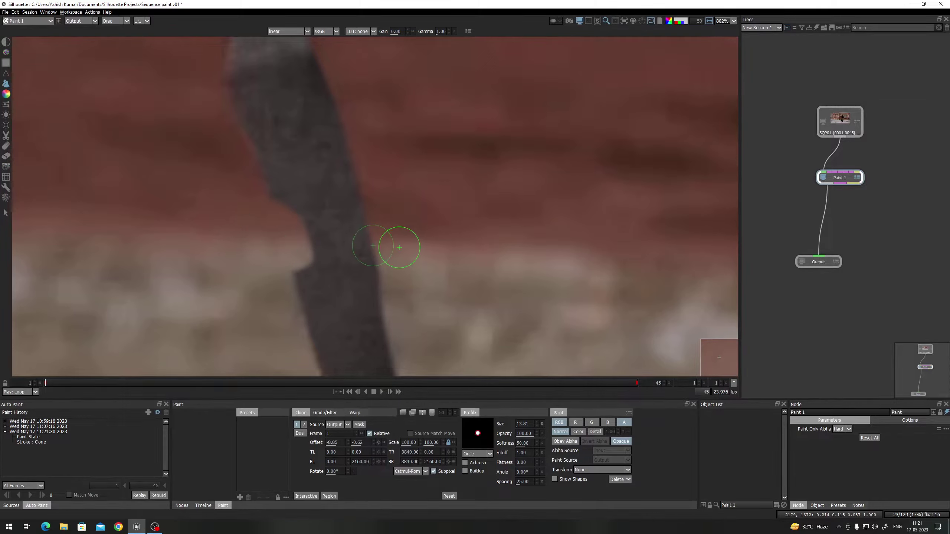
mouse_move(397, 243)
mouse_down()
mouse_move(369, 243)
mouse_move(370, 212)
mouse_move(361, 224)
mouse_move(375, 240)
mouse_move(365, 245)
mouse_move(342, 235)
mouse_move(344, 223)
mouse_move(344, 238)
mouse_move(382, 279)
mouse_up()
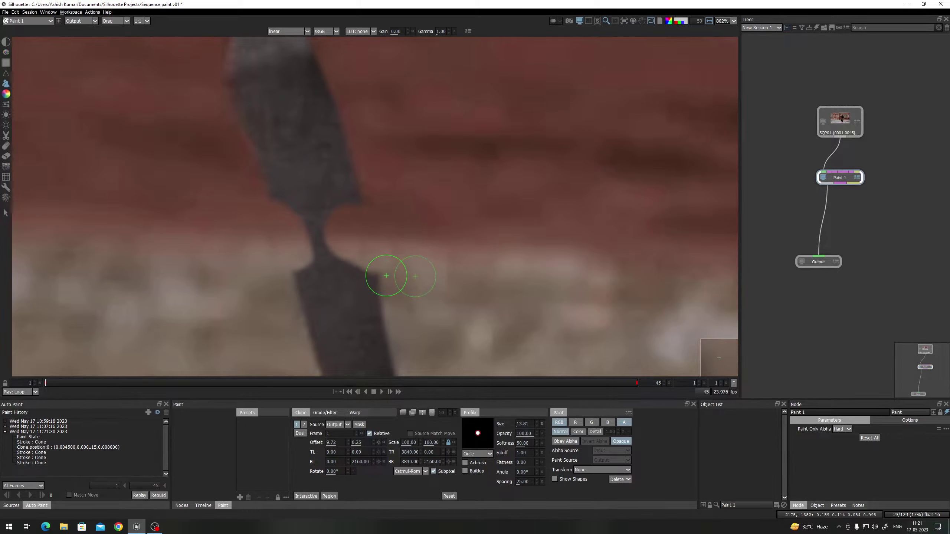
mouse_move(322, 255)
mouse_down()
mouse_move(291, 239)
mouse_move(303, 238)
mouse_move(293, 228)
mouse_move(309, 231)
mouse_move(271, 187)
mouse_up()
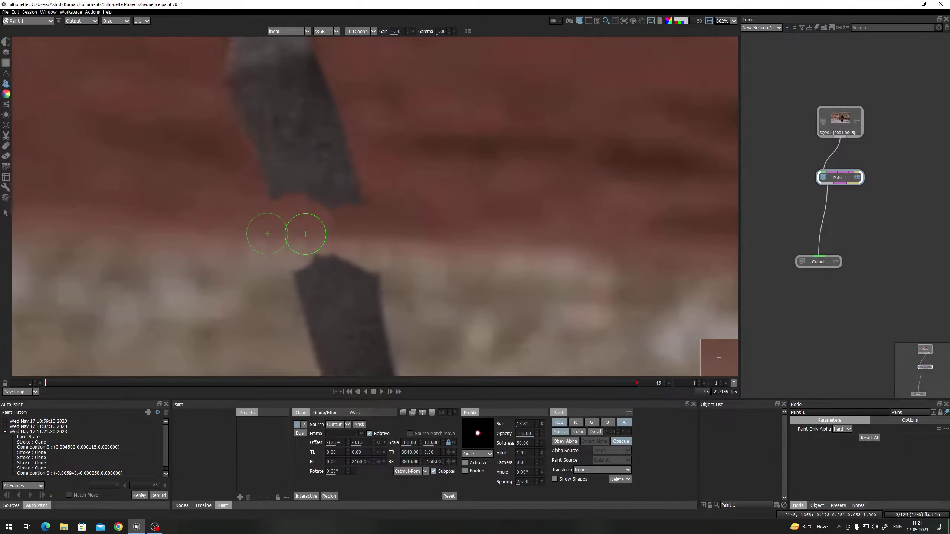
Lower the Drag brush's Mix to 17 and blend the cloned patch where the red brick meets the stone base
mouse_move(352, 302)
mouse_down()
mouse_move(357, 215)
mouse_move(331, 324)
mouse_up()
scroll(357, 215, down, 1)
scroll(332, 324, down, 1)
scroll(375, 278, up, 1)
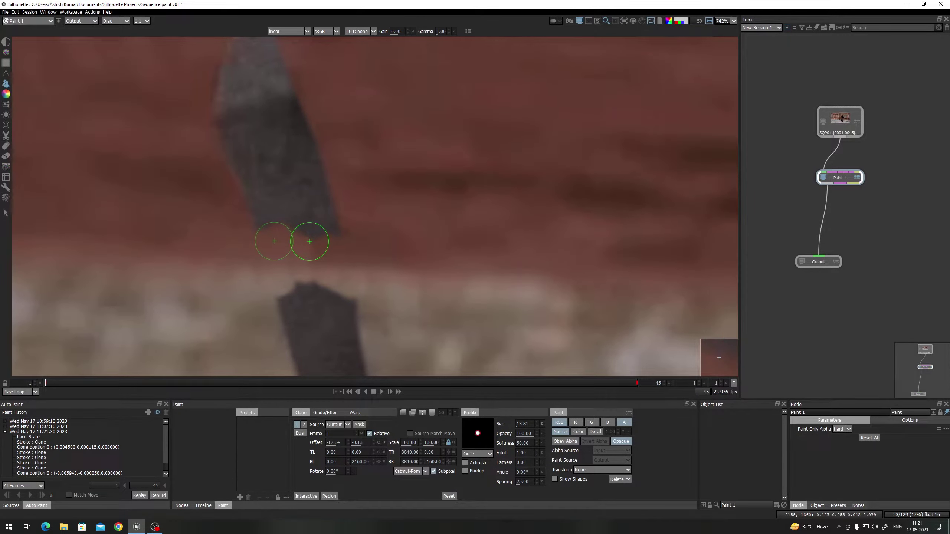
click(6, 146)
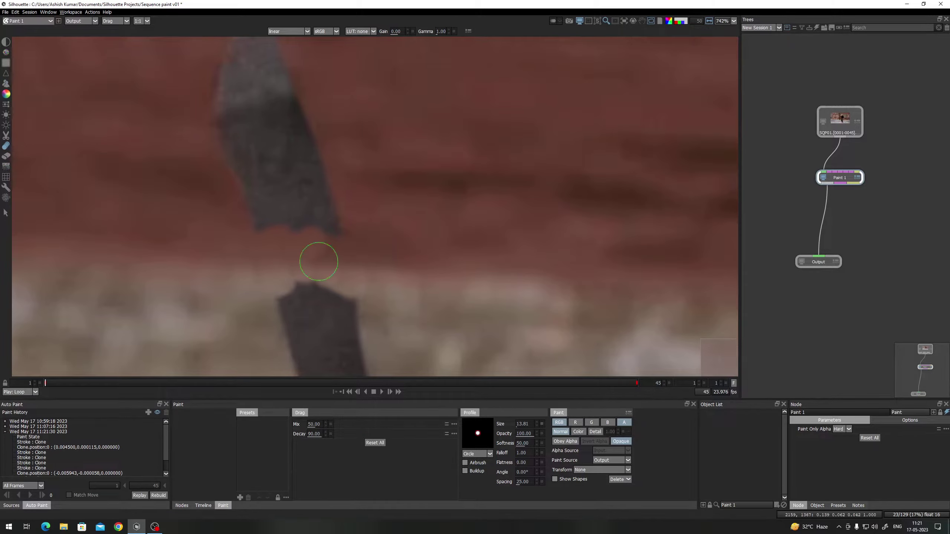
scroll(313, 262, up, 2)
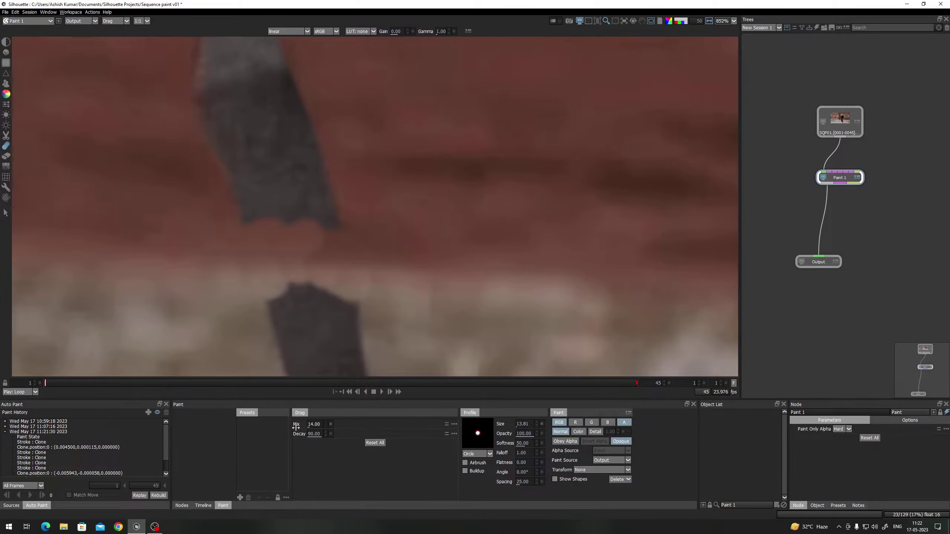
scroll(352, 265, up, 1)
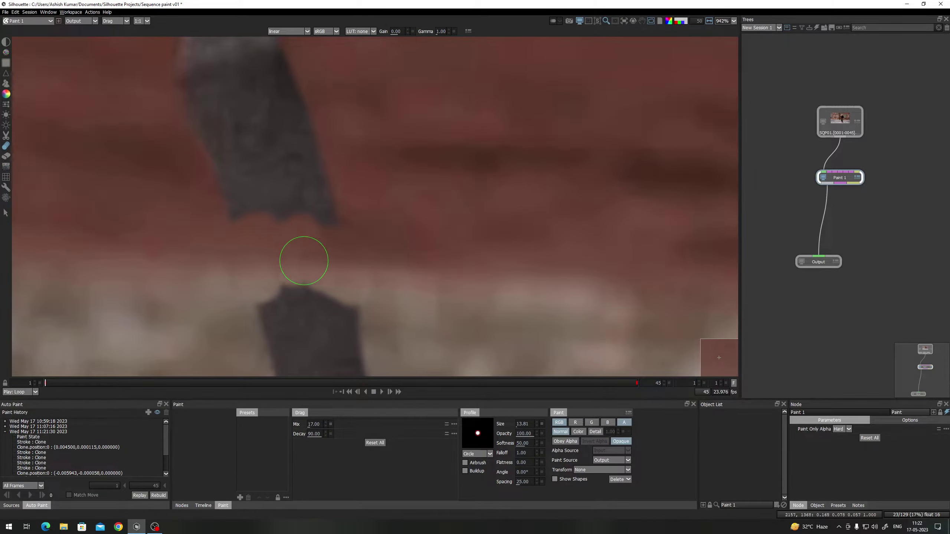
scroll(258, 271, up, 1)
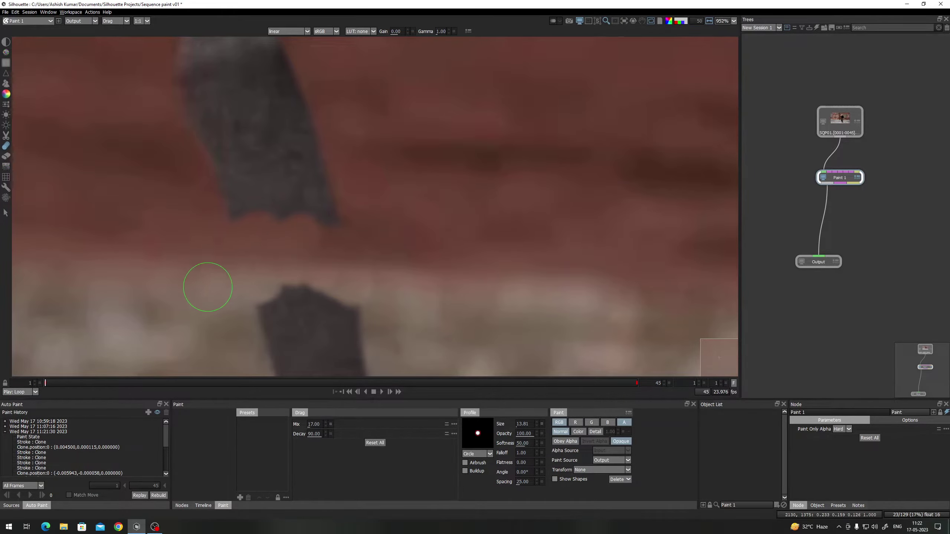
scroll(386, 278, down, 1)
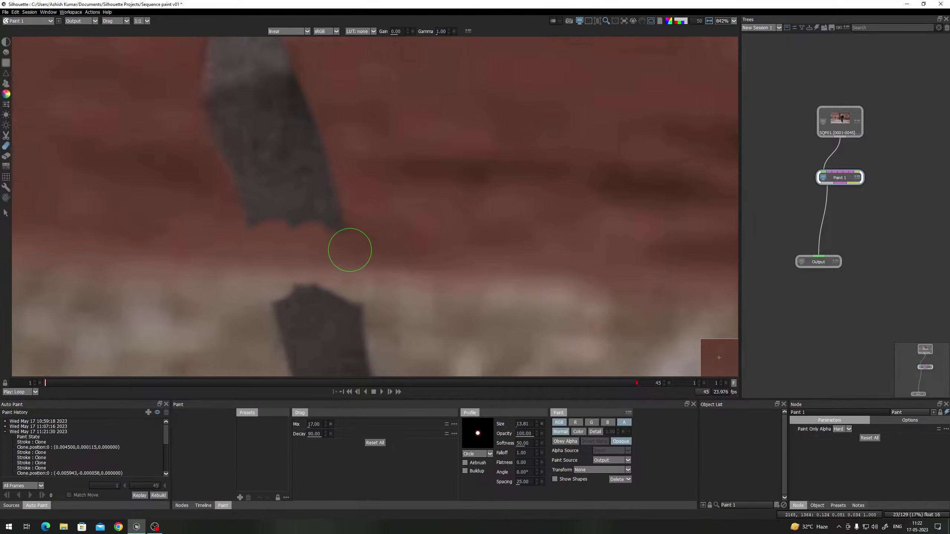
scroll(359, 255, down, 1)
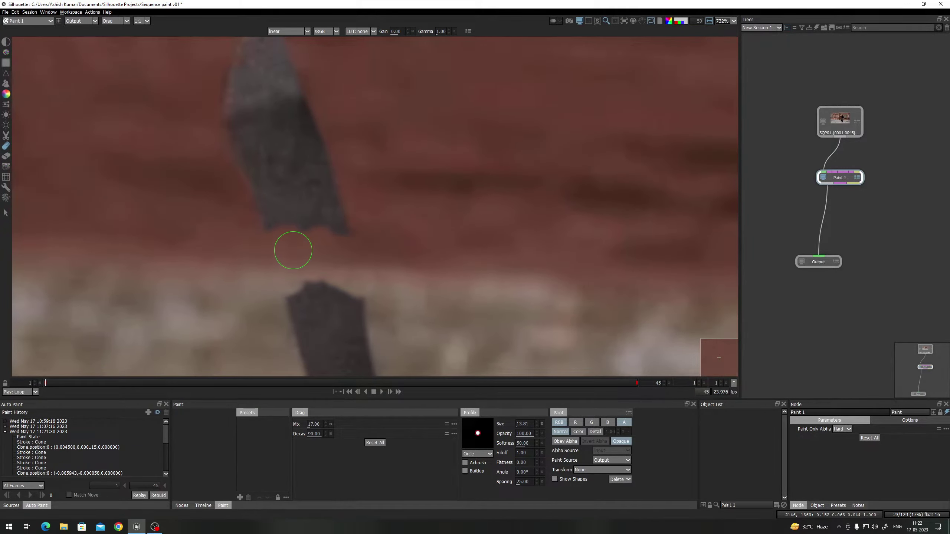
scroll(390, 254, down, 2)
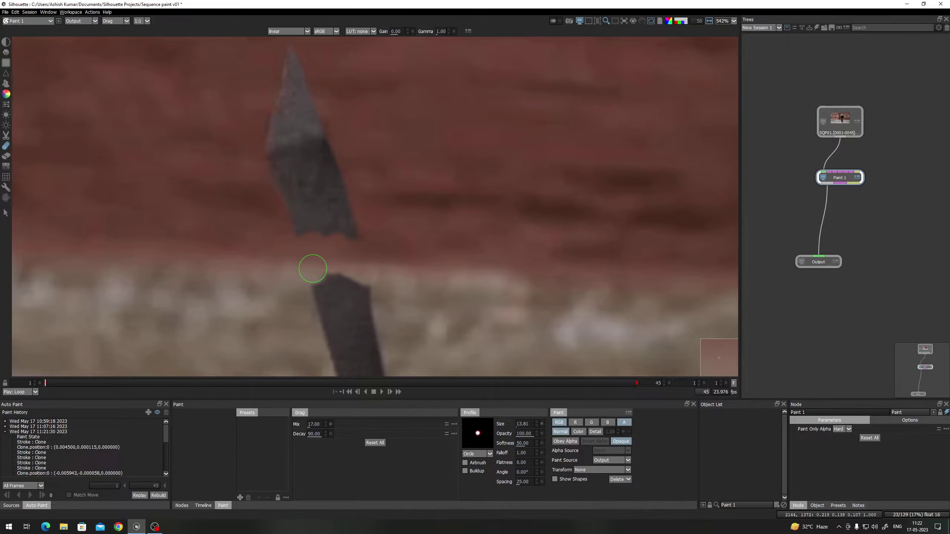
mouse_move(422, 274)
mouse_down()
mouse_move(432, 278)
mouse_move(414, 208)
mouse_up()
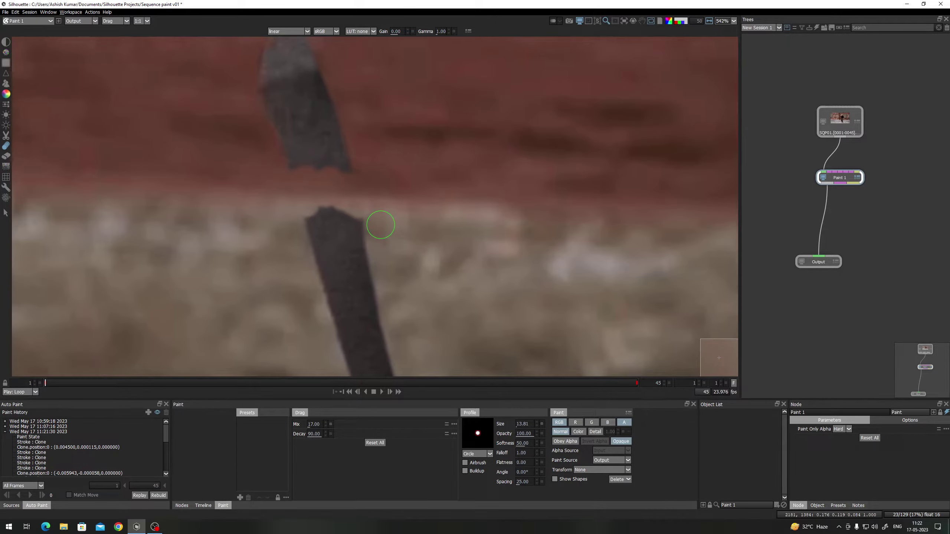
scroll(381, 224, up, 1)
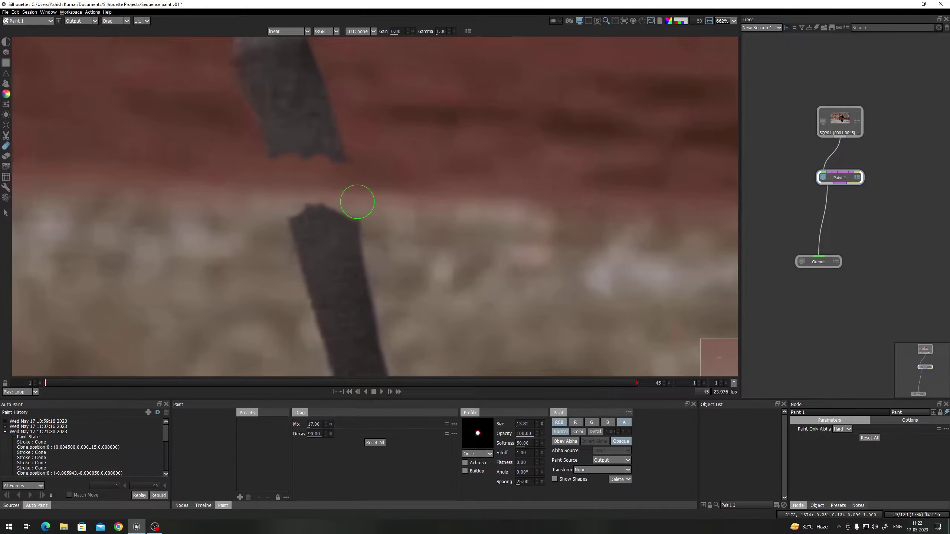
Clone the stone base's lower edge across the dark strip from both sides where it meets the pavement
drag(322, 239, 343, 114)
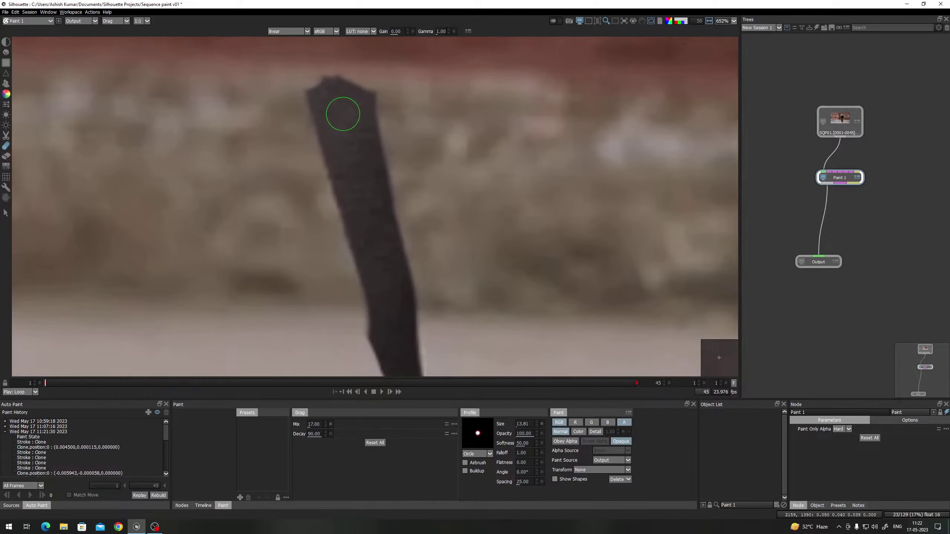
scroll(369, 197, down, 2)
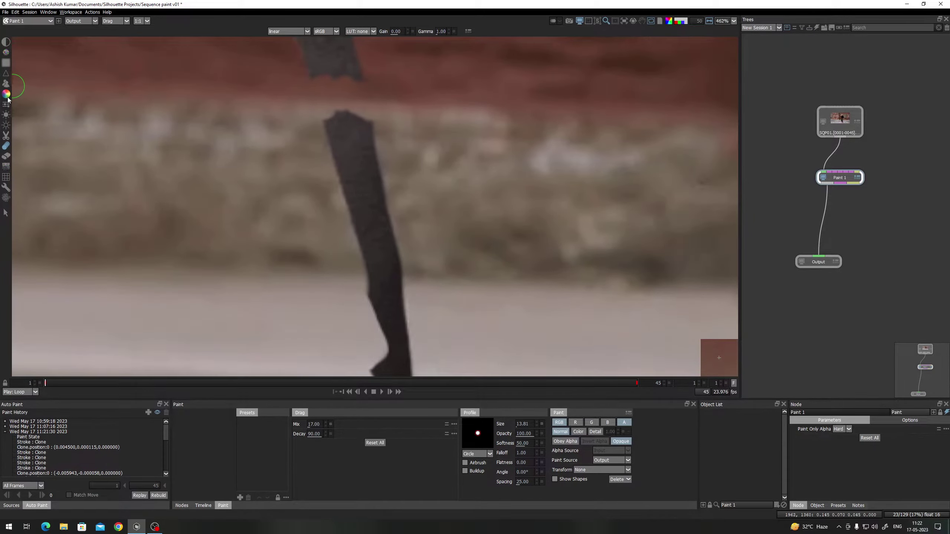
click(6, 84)
scroll(416, 191, up, 2)
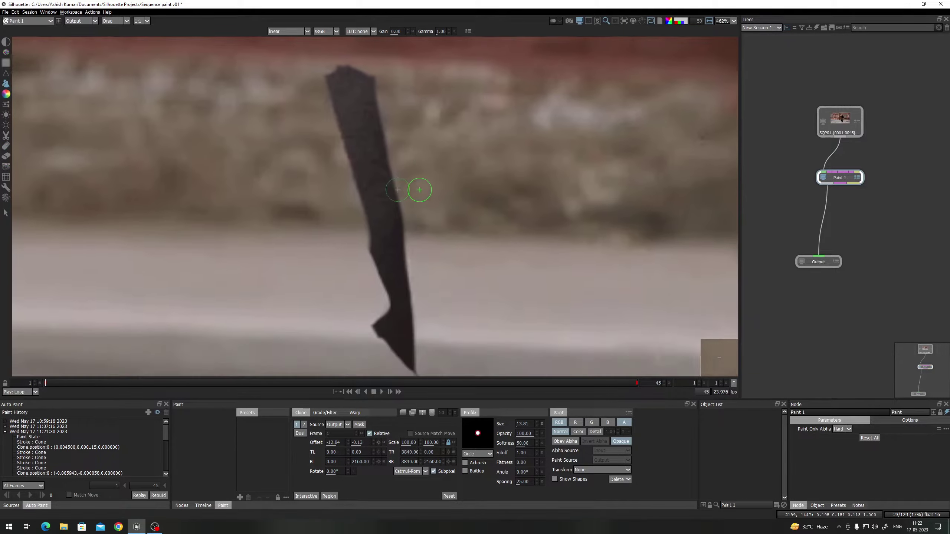
scroll(380, 237, up, 1)
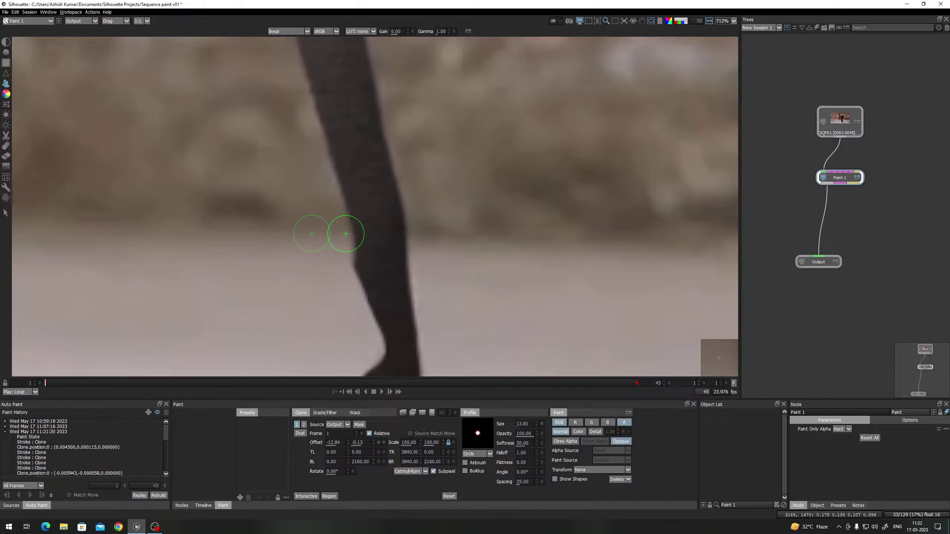
drag(355, 229, 353, 237)
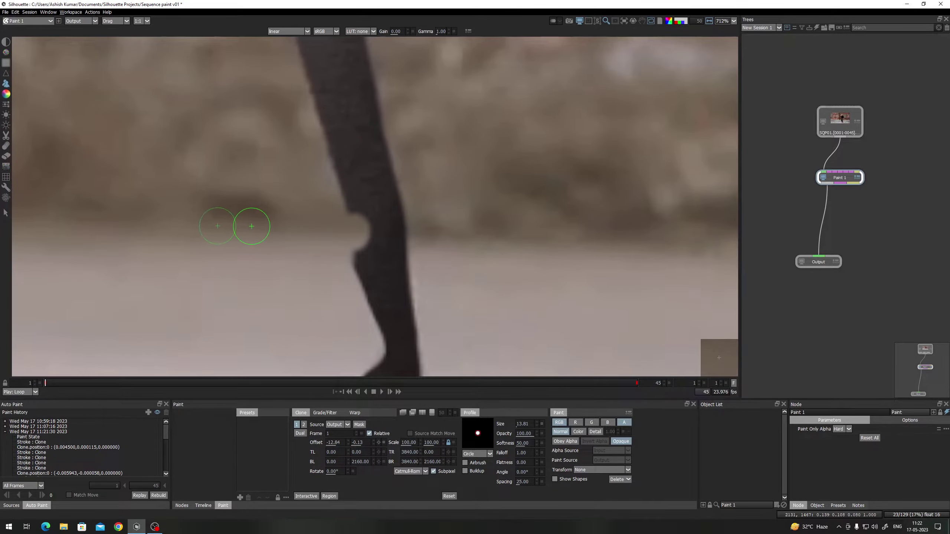
mouse_move(327, 239)
mouse_down()
mouse_move(371, 241)
mouse_move(372, 233)
mouse_move(331, 234)
mouse_up()
shift+click(437, 238)
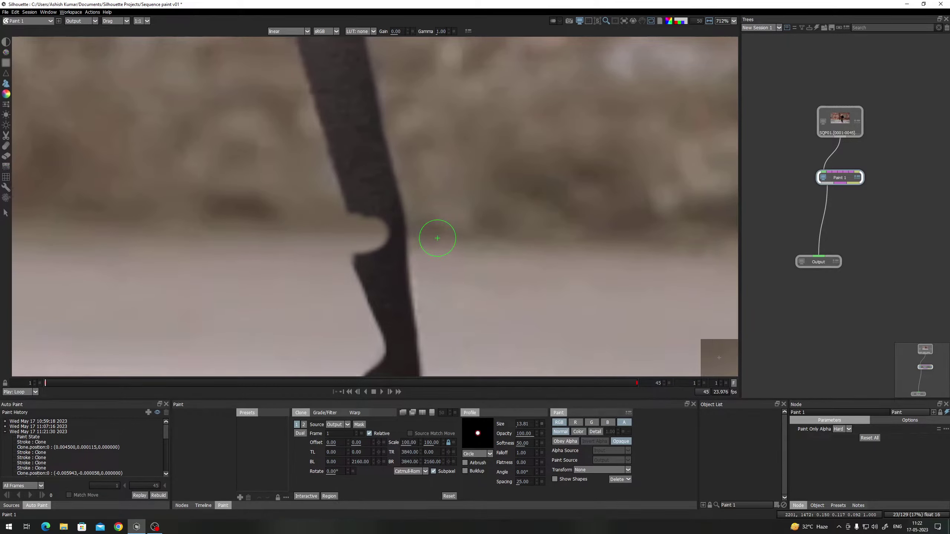
mouse_move(412, 238)
mouse_down()
mouse_move(388, 229)
mouse_move(402, 231)
mouse_up()
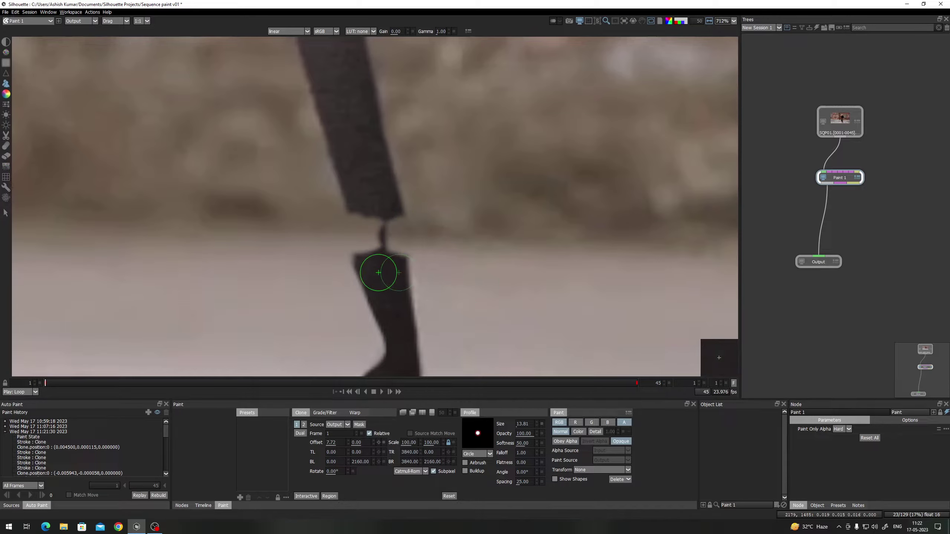
Undo a trial Drag stroke at Mix 100, set Mix to 50, and smear away the sliver at the stone base's lower edge
click(5, 145)
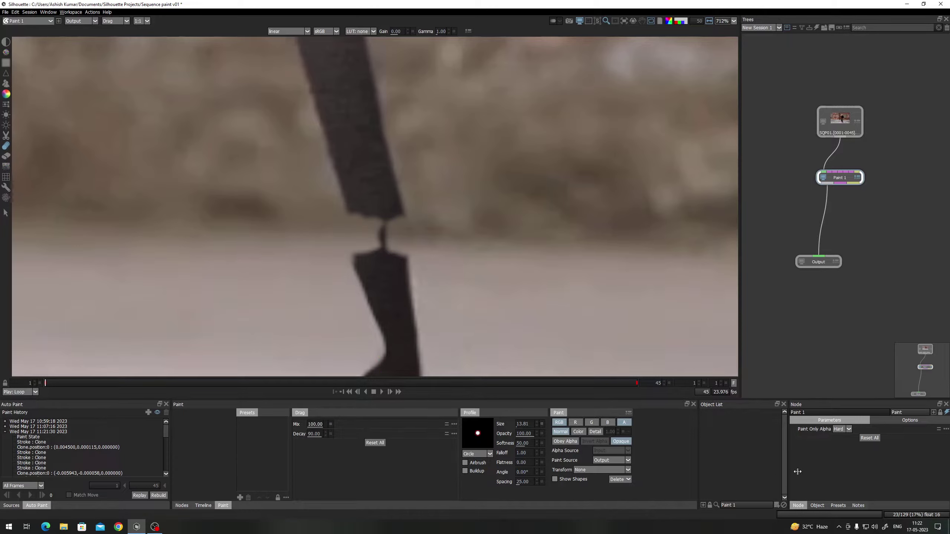
drag(366, 232, 366, 233)
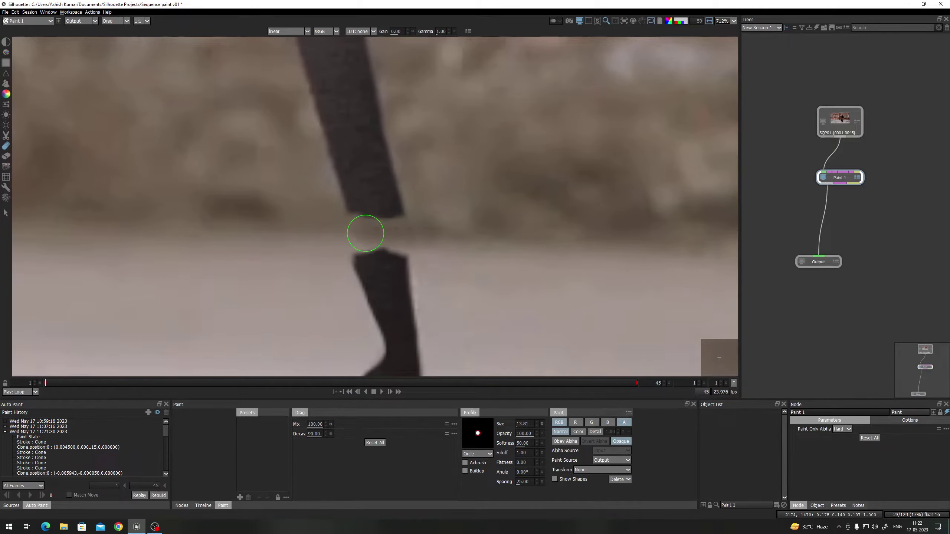
key(ctrl+z)
click(331, 423)
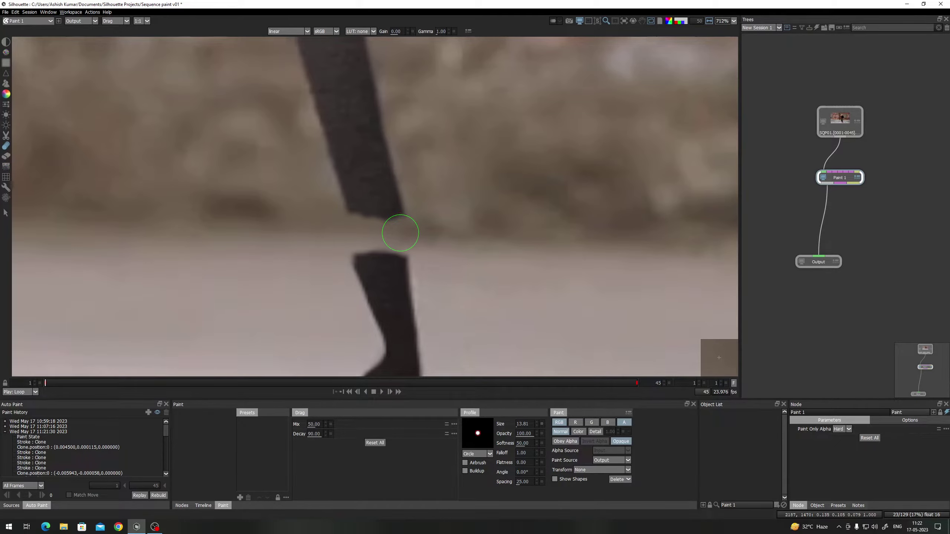
scroll(301, 237, down, 4)
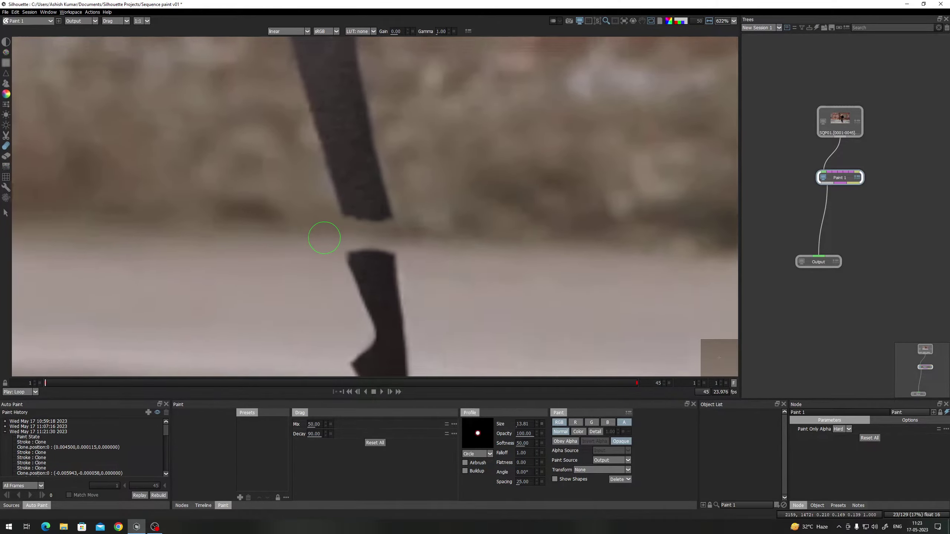
scroll(374, 265, down, 1)
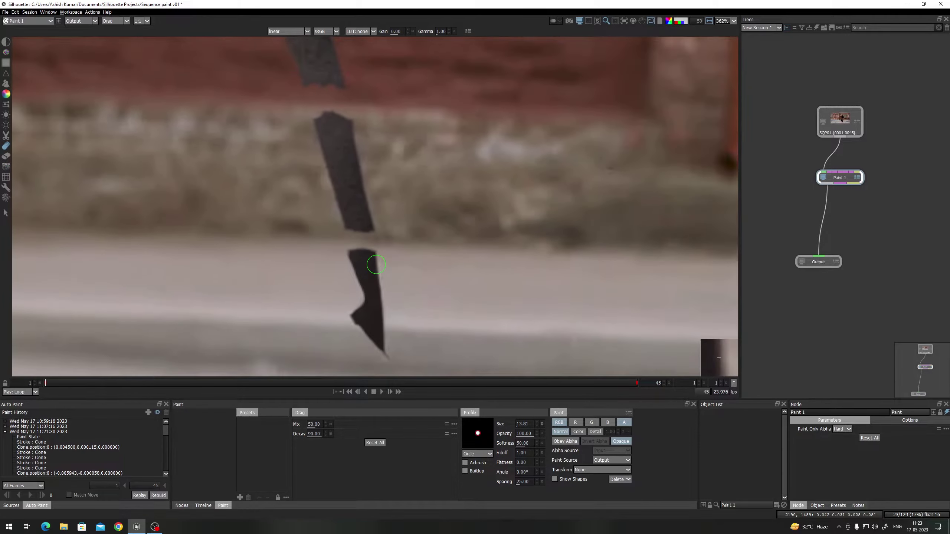
scroll(437, 264, down, 2)
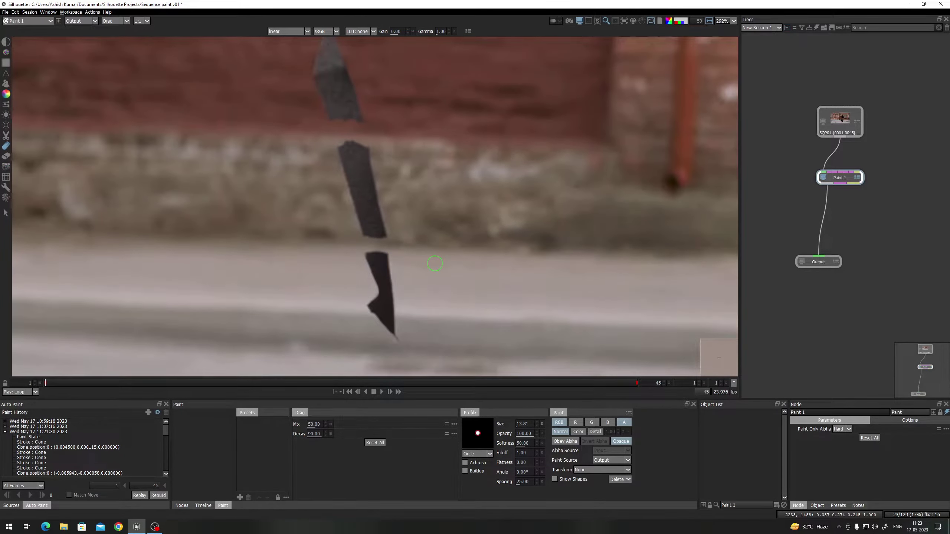
Clone neighbouring pavement from both sides over the strip's lowest piece, below the stone base
drag(357, 226, 341, 145)
scroll(374, 257, up, 1)
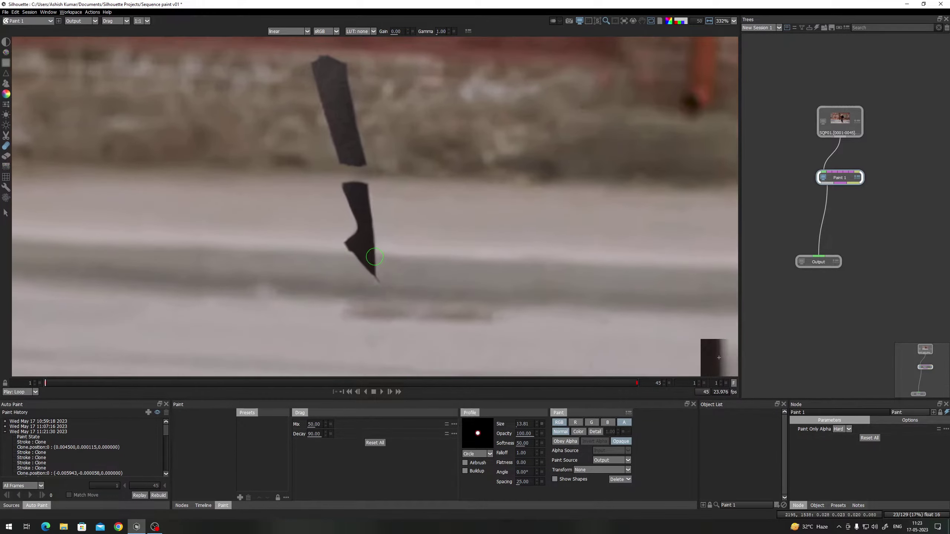
key(c)
scroll(297, 233, up, 4)
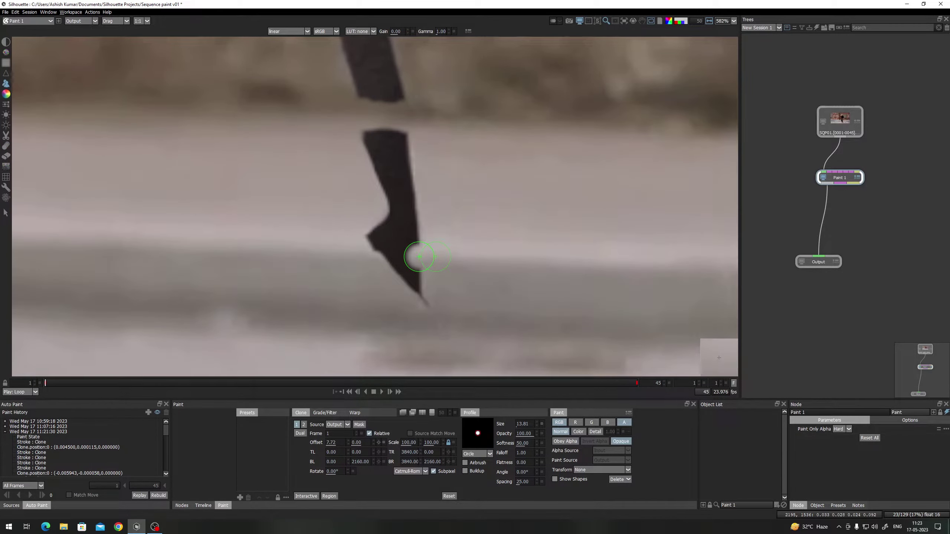
mouse_move(421, 255)
mouse_down()
mouse_move(411, 242)
mouse_move(401, 135)
mouse_move(409, 246)
mouse_up()
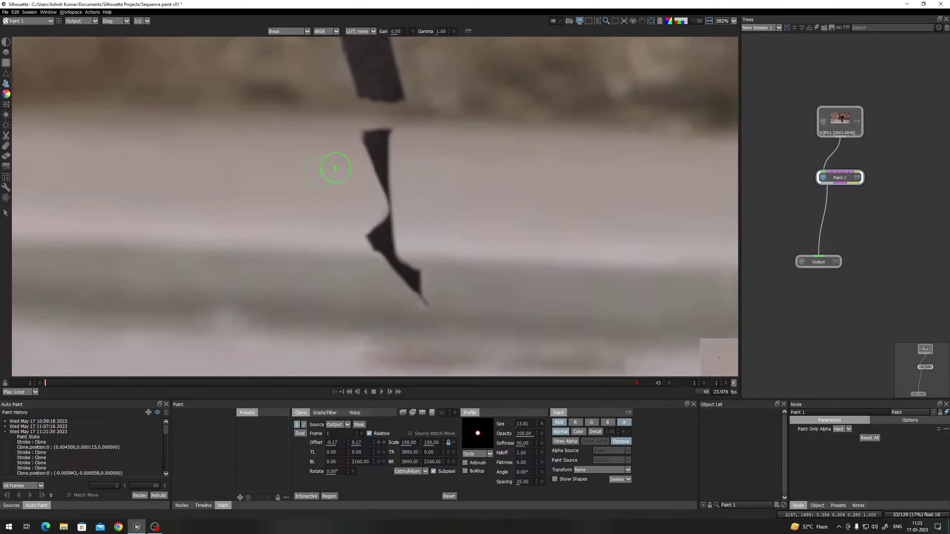
mouse_move(361, 137)
mouse_down()
mouse_move(382, 186)
mouse_move(370, 245)
mouse_move(383, 264)
mouse_move(381, 225)
mouse_up()
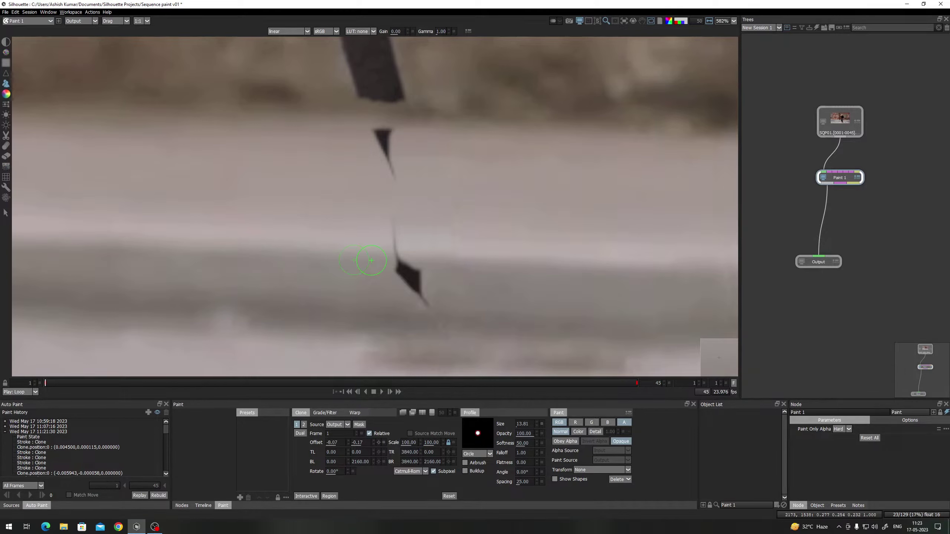
Undo the misaligned clone stroke at the kerb edge and clone over the strip's lower tip with a source offset of -11.33, -0.51
mouse_move(359, 269)
shift+mouse_down()
mouse_move(375, 256)
mouse_move(420, 254)
shift+mouse_up()
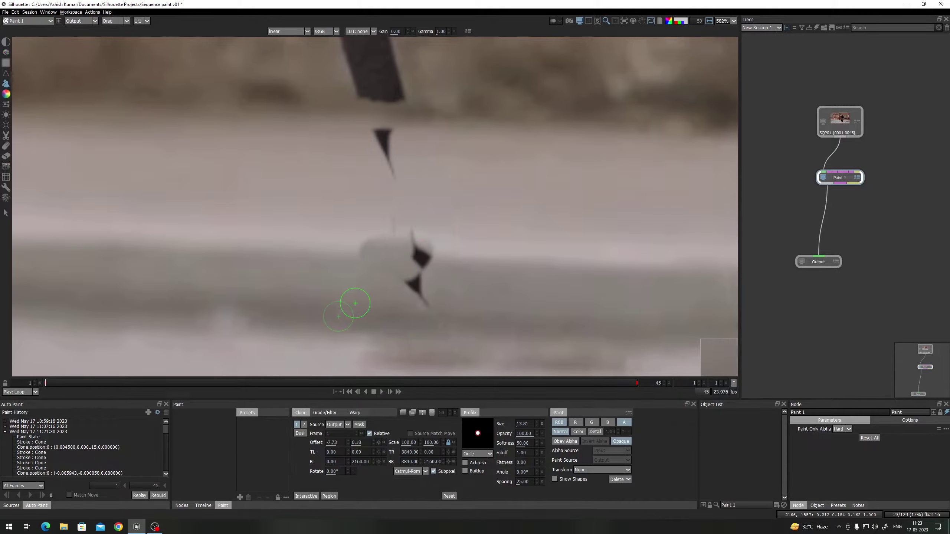
key(ctrl+z)
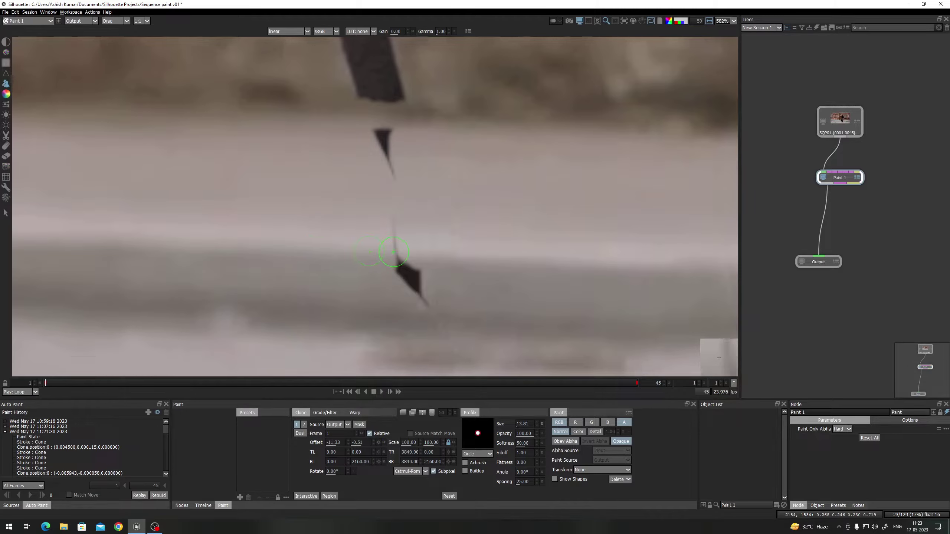
mouse_move(394, 252)
mouse_down()
mouse_move(393, 241)
mouse_move(399, 272)
mouse_move(432, 315)
mouse_move(414, 234)
mouse_up()
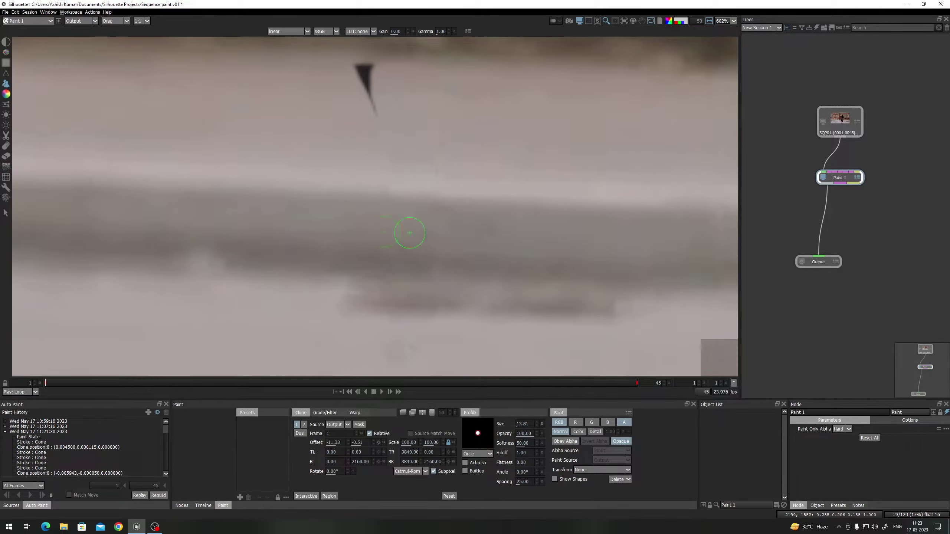
Clone clean pavement over the small dark wedge just below the stone base, undoing the first stroke
drag(396, 144, 396, 229)
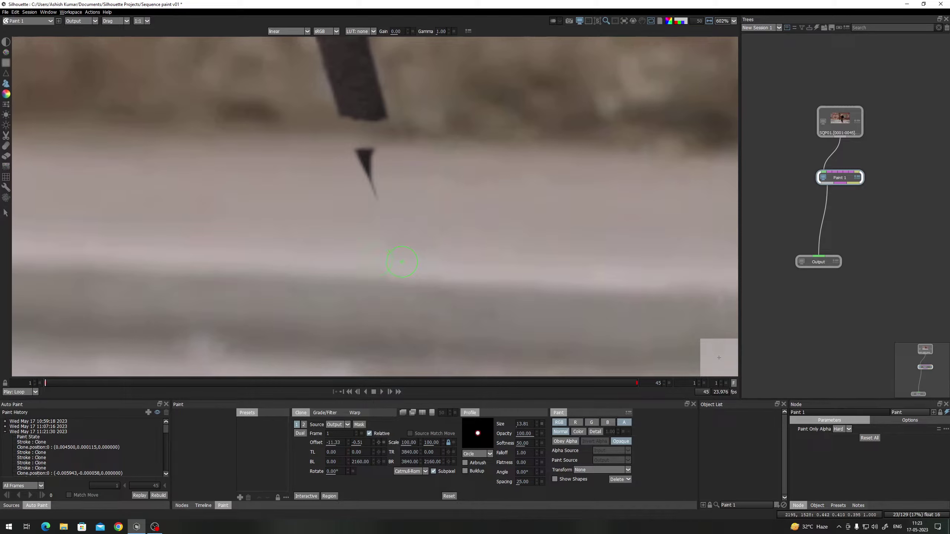
mouse_move(371, 196)
mouse_down()
mouse_move(356, 158)
mouse_move(365, 151)
mouse_move(384, 193)
mouse_up()
key(ctrl+z)
mouse_move(355, 159)
mouse_down()
mouse_move(373, 192)
mouse_move(360, 206)
mouse_move(369, 152)
mouse_up()
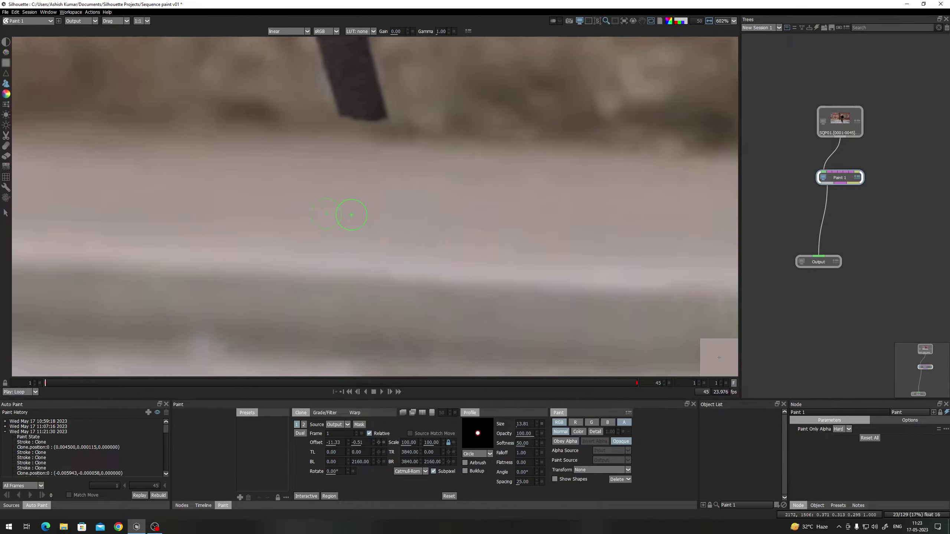
Blend the cloned pavement and the kerb's light edge with the Drag brush at Mix 50
drag(351, 204, 351, 177)
key(d)
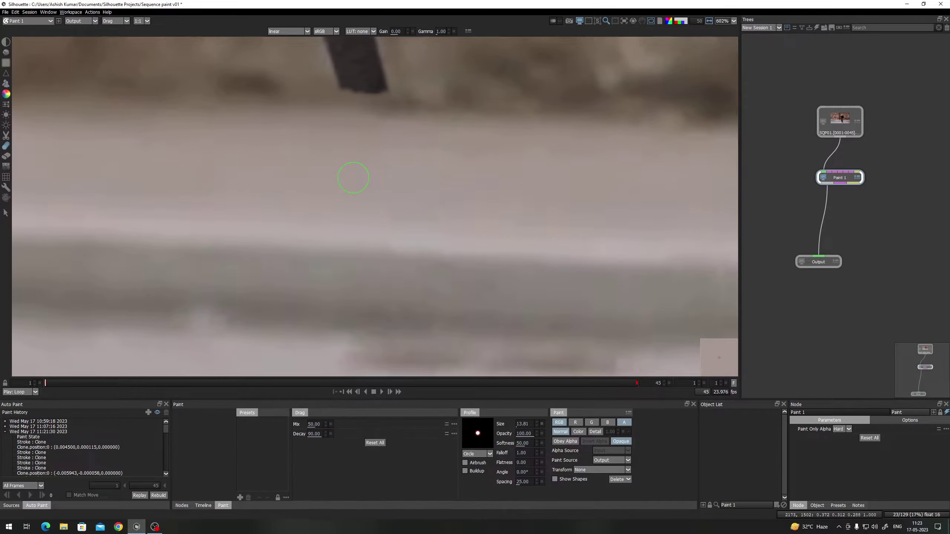
scroll(398, 248, up, 1)
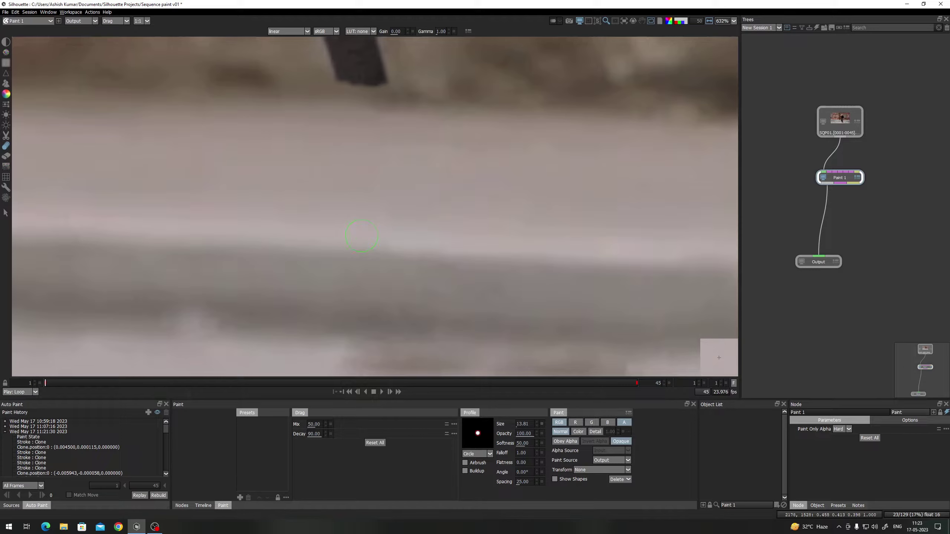
scroll(434, 262, down, 2)
drag(369, 165, 365, 278)
scroll(364, 278, down, 6)
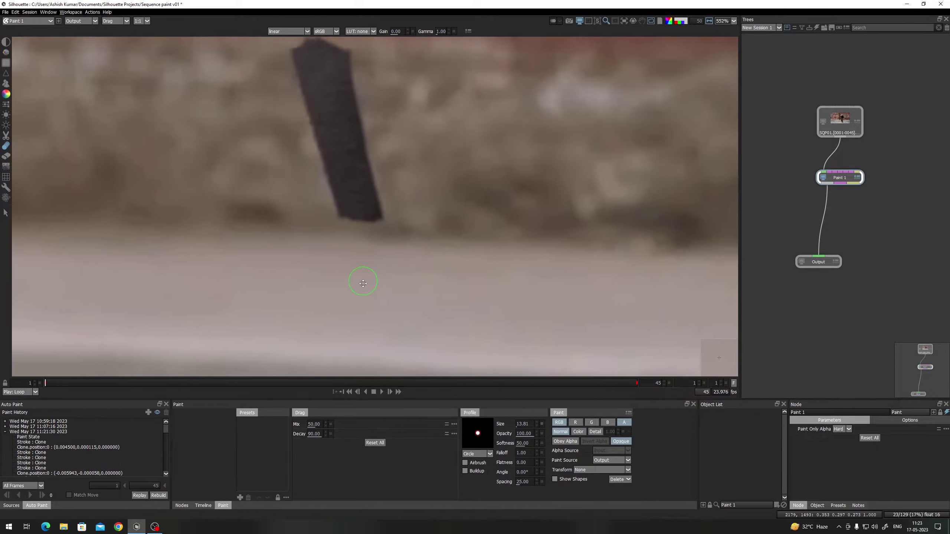
Inspect the blended kerb and pavement from below the stone base down to the rail lines
drag(324, 187, 321, 206)
scroll(321, 206, down, 12)
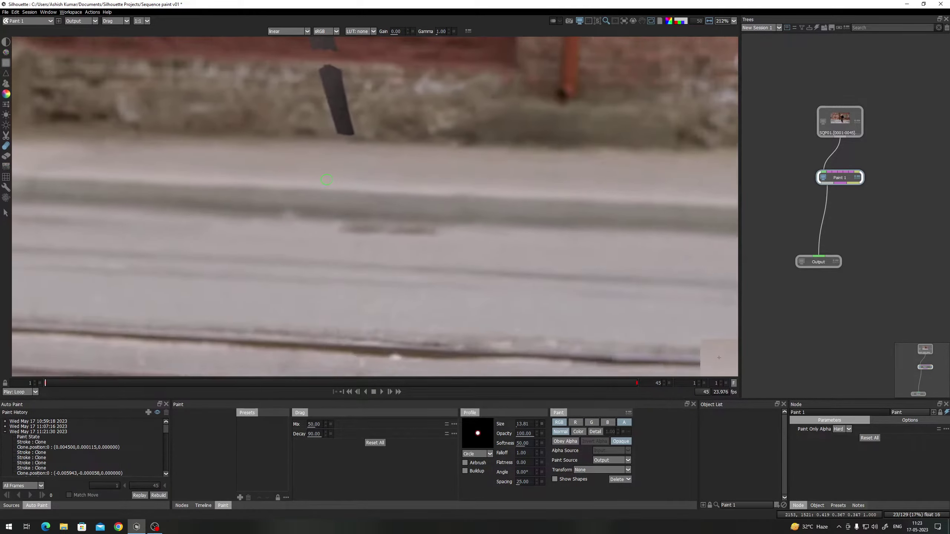
scroll(327, 181, up, 4)
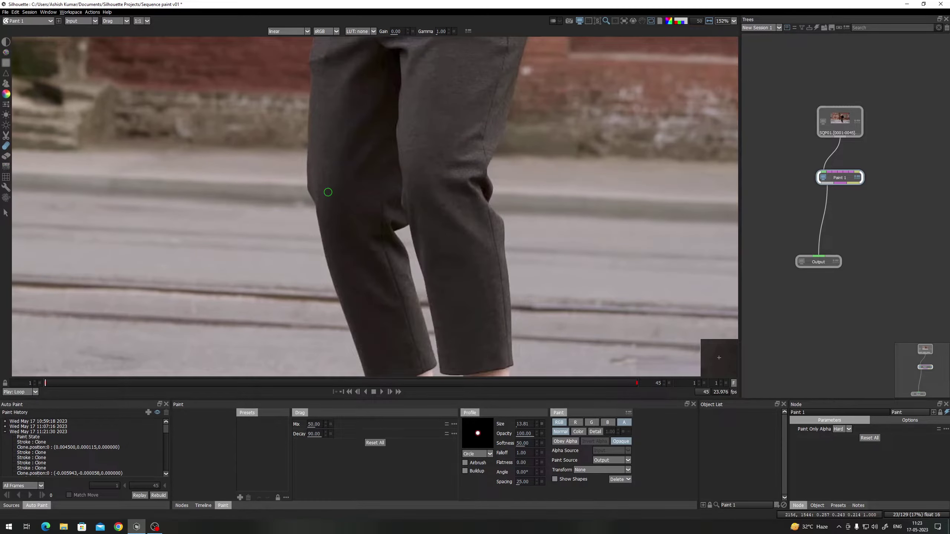
scroll(347, 291, up, 7)
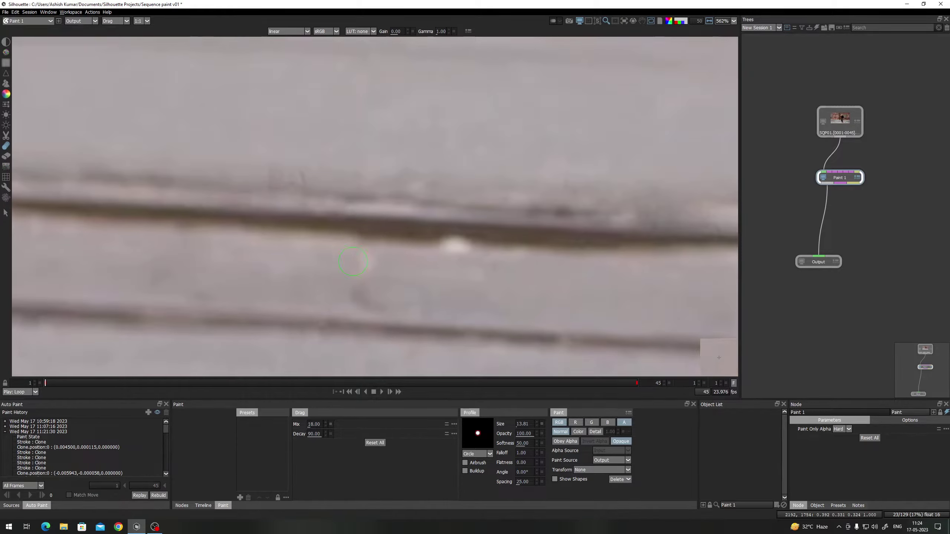
drag(403, 305, 396, 214)
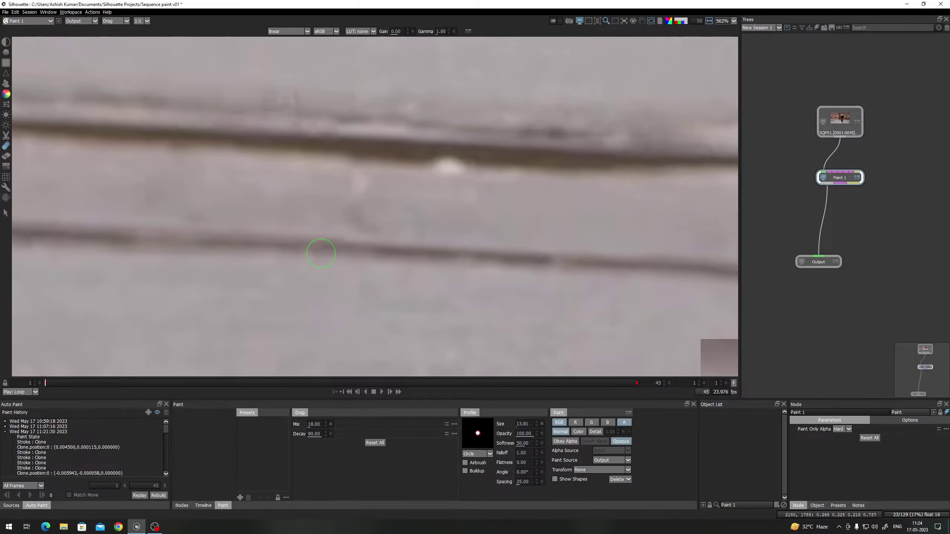
drag(316, 154, 306, 300)
scroll(287, 295, down, 4)
scroll(286, 295, up, 4)
drag(331, 223, 331, 259)
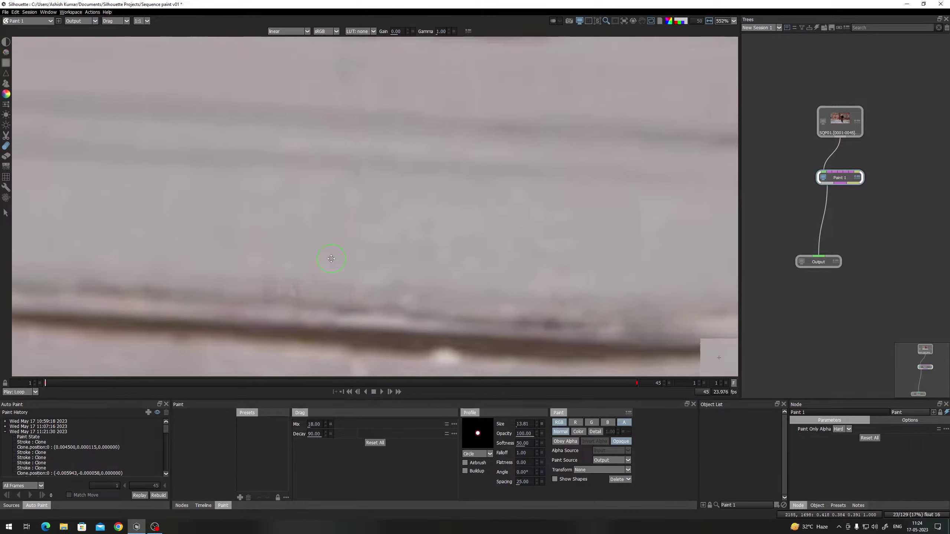
Compare the painted pavement and rail lines close up with the original source frame
key(1)
key(1)
key(1)
key(i)
key(i)
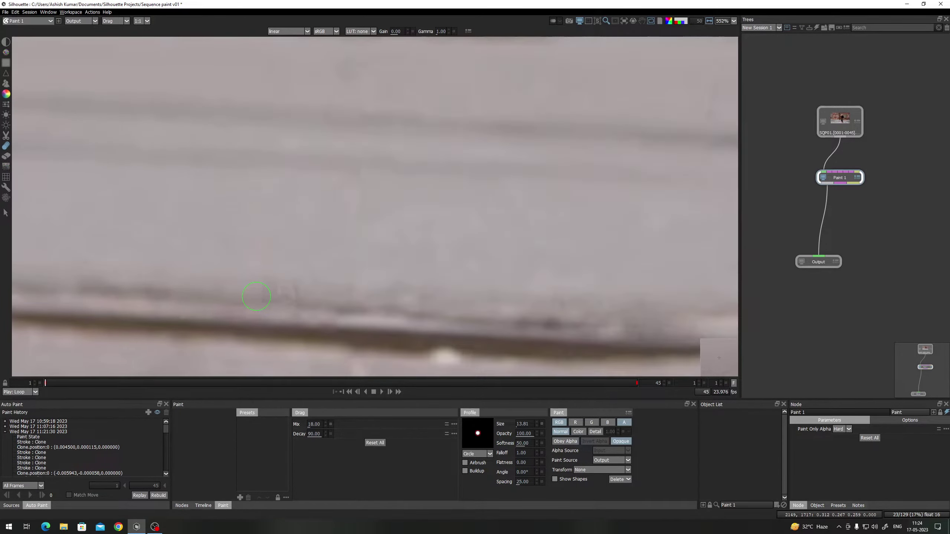
key(i)
key(i)
scroll(296, 296, down, 2)
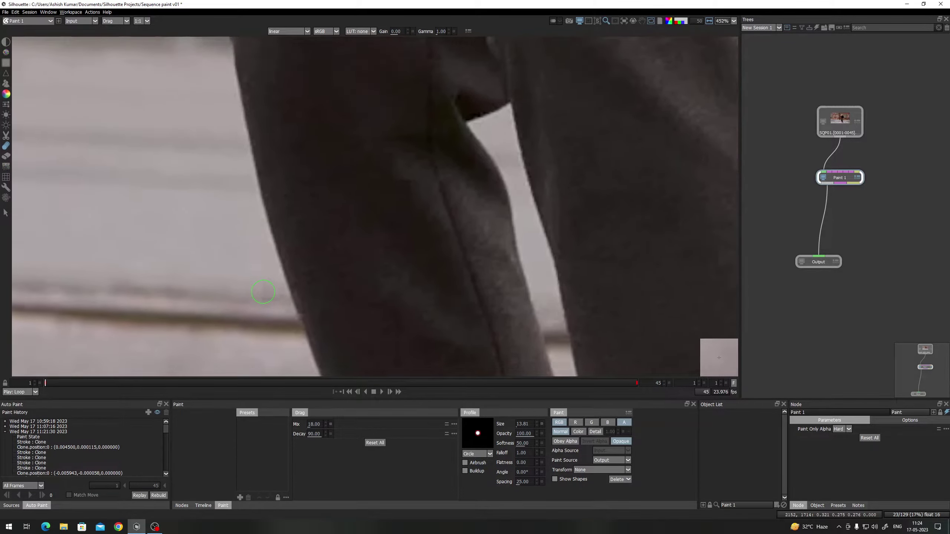
key(i)
key(i)
key(i)
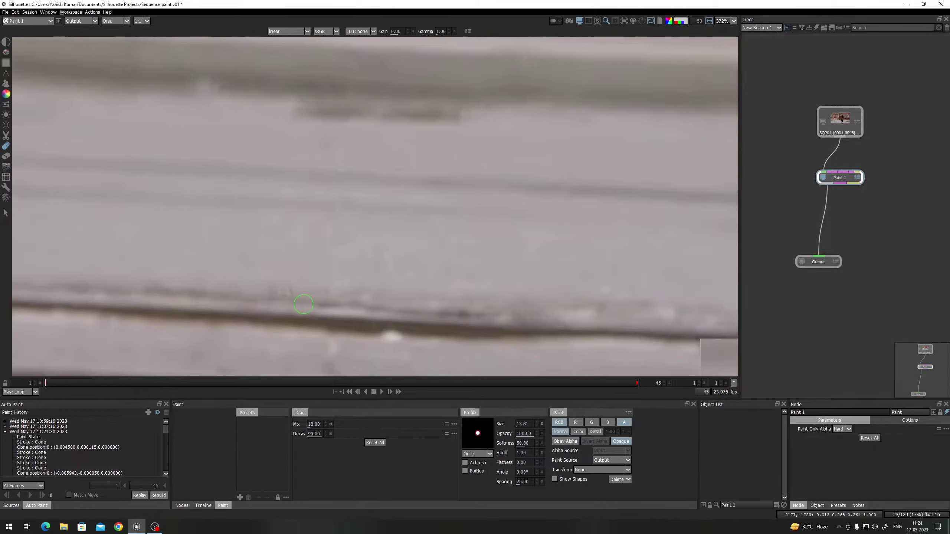
key(i)
Compare the whole painted wall and street with the source frame showing the person
scroll(310, 292, down, 10)
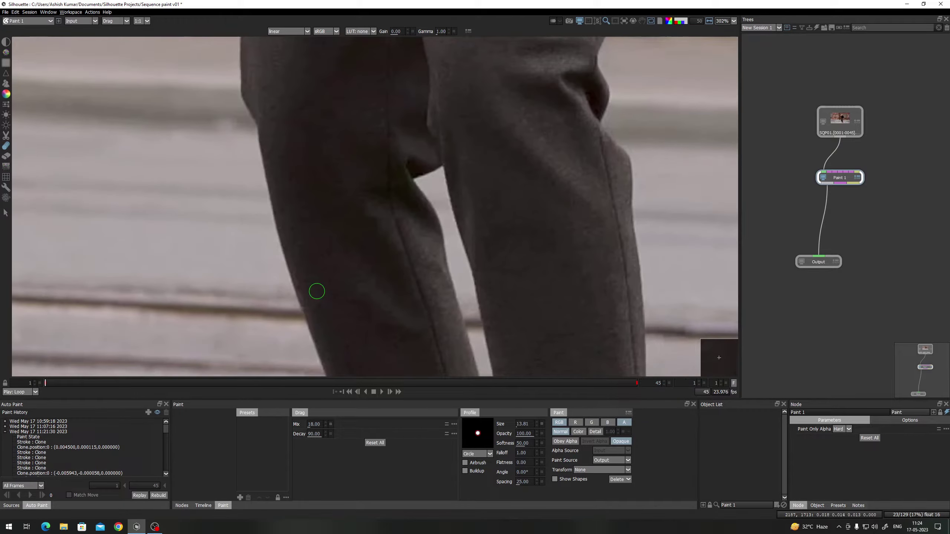
key(i)
key(i)
scroll(308, 208, down, 1)
key(i)
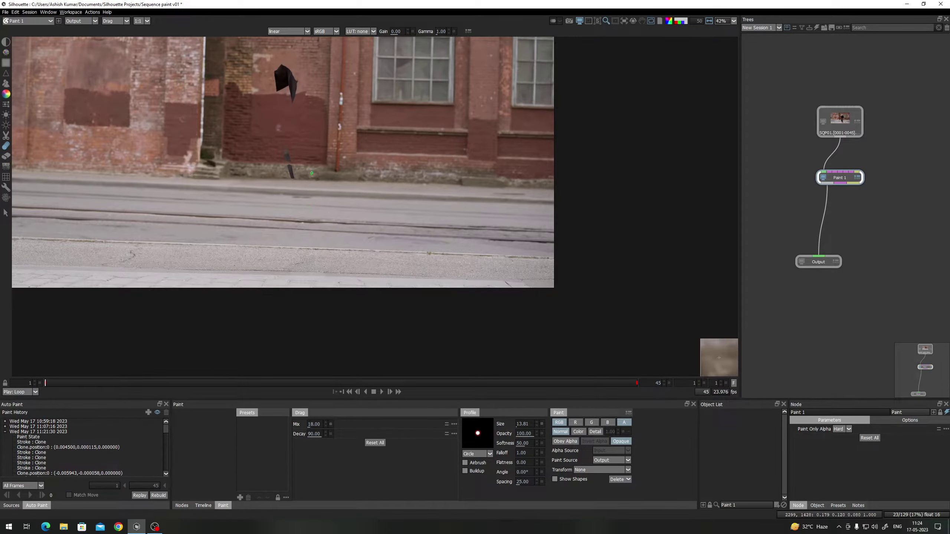
key(i)
drag(317, 176, 330, 250)
scroll(331, 249, up, 3)
key(i)
key(i)
scroll(323, 233, down, 2)
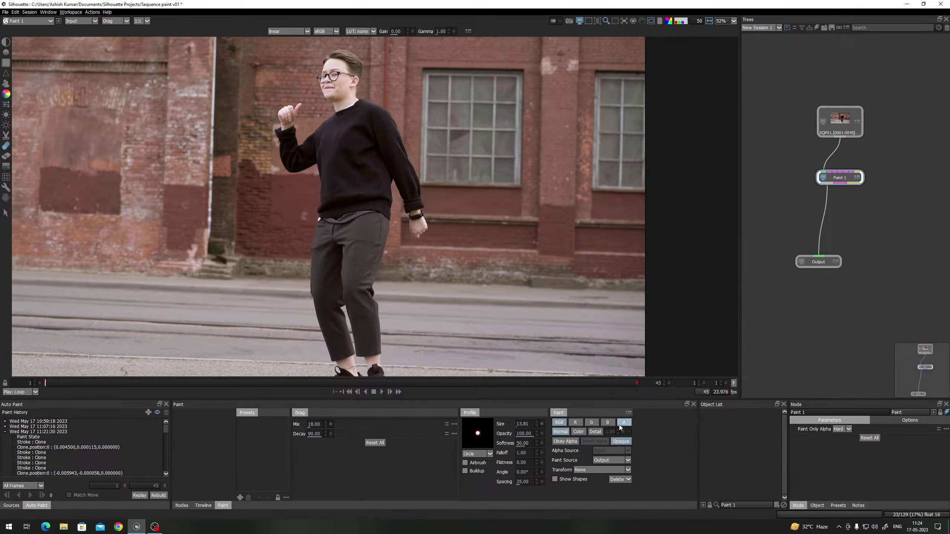
key(i)
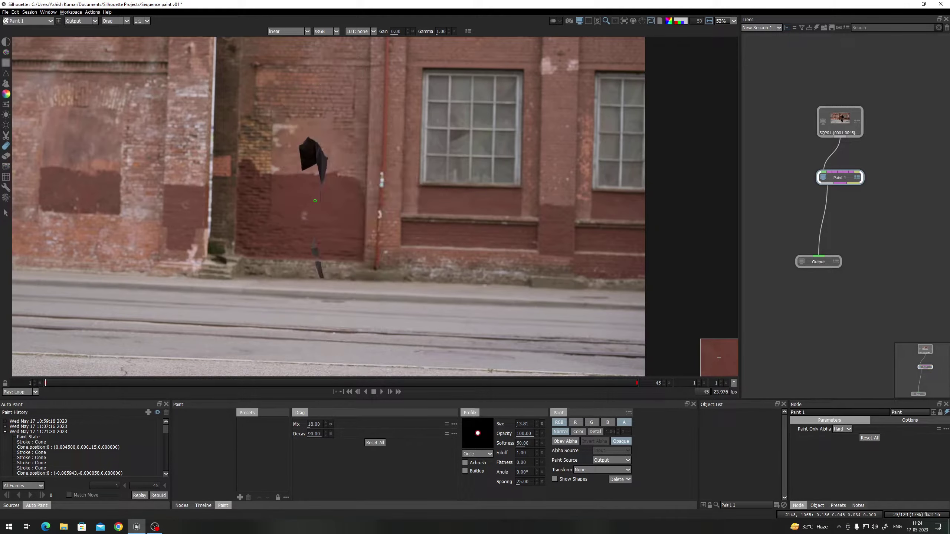
Show the alpha overlay on the painted output and compare the painted figure area with the source frame
key(shift+a)
drag(339, 201, 329, 166)
scroll(329, 165, down, 2)
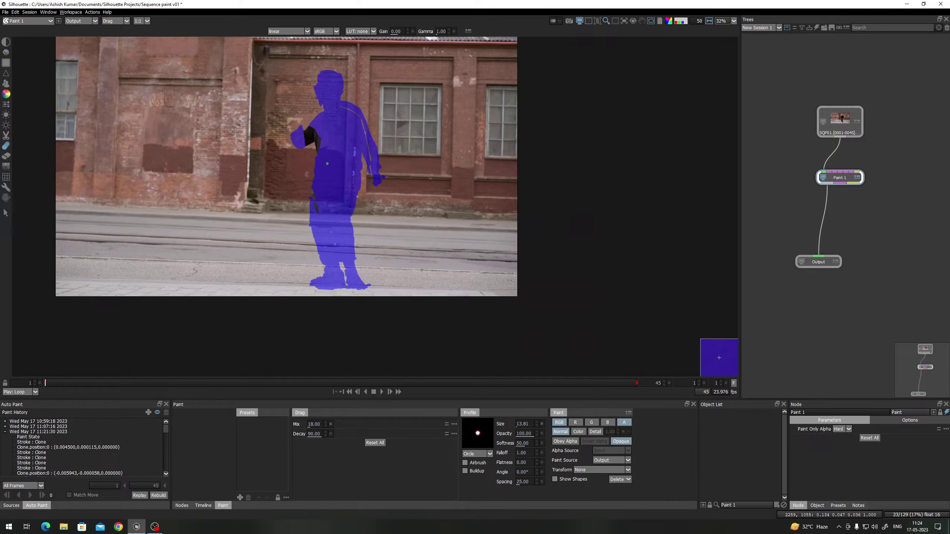
scroll(335, 220, up, 1)
key(i)
key(i)
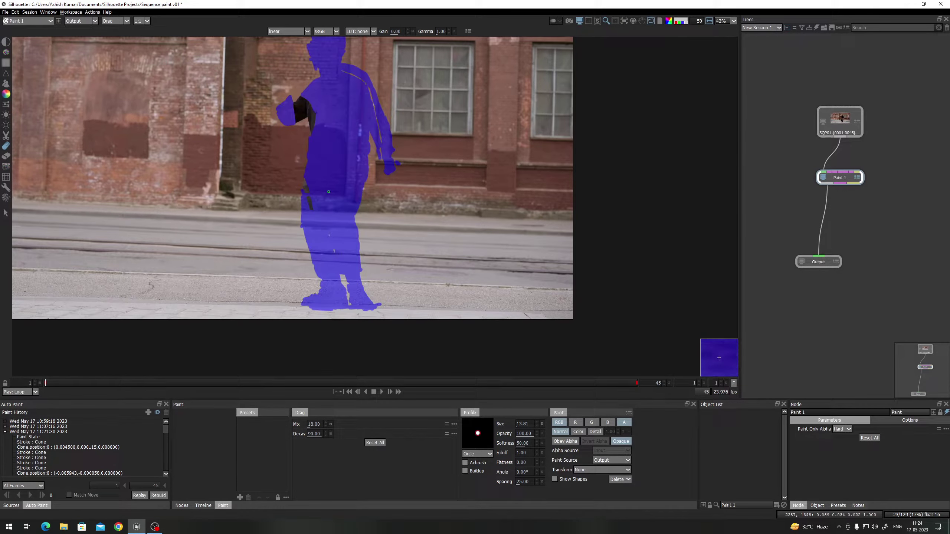
key(i)
key(i)
drag(315, 141, 313, 188)
key(i)
key(i)
key(i)
key(i)
key(i)
key(i)
key(i)
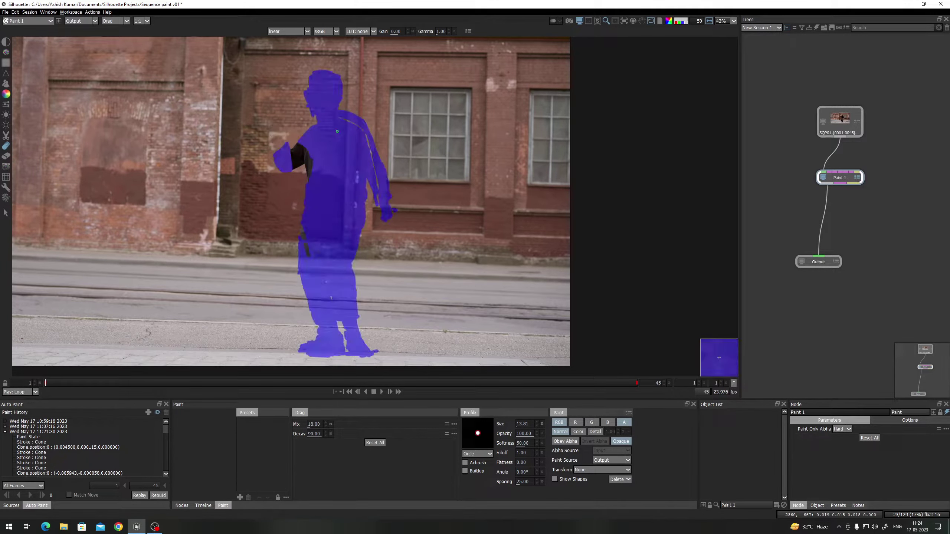
Check the alpha overlay's coverage of the head, torso and lowered arm against the source frame
key(o)
drag(358, 227, 358, 258)
key(i)
key(i)
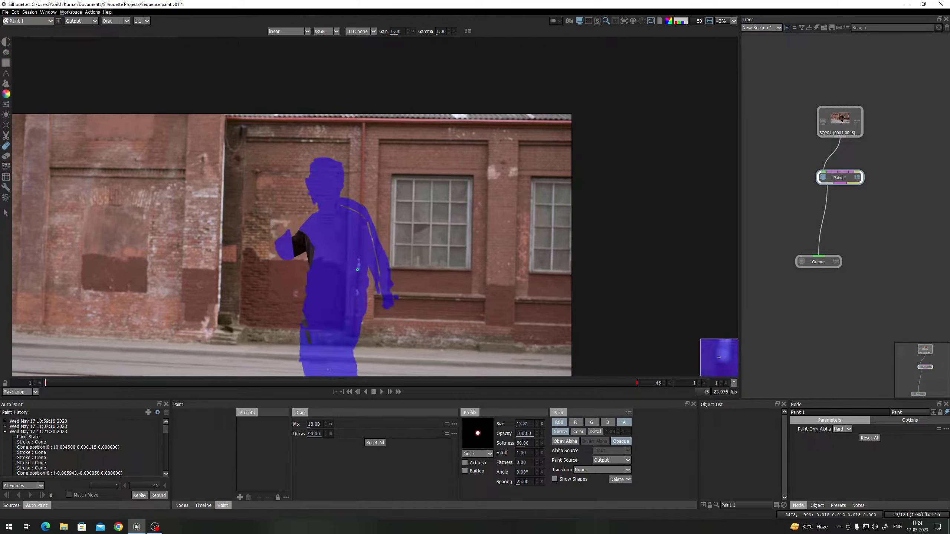
key(i)
key(i)
drag(354, 323, 355, 263)
key(i)
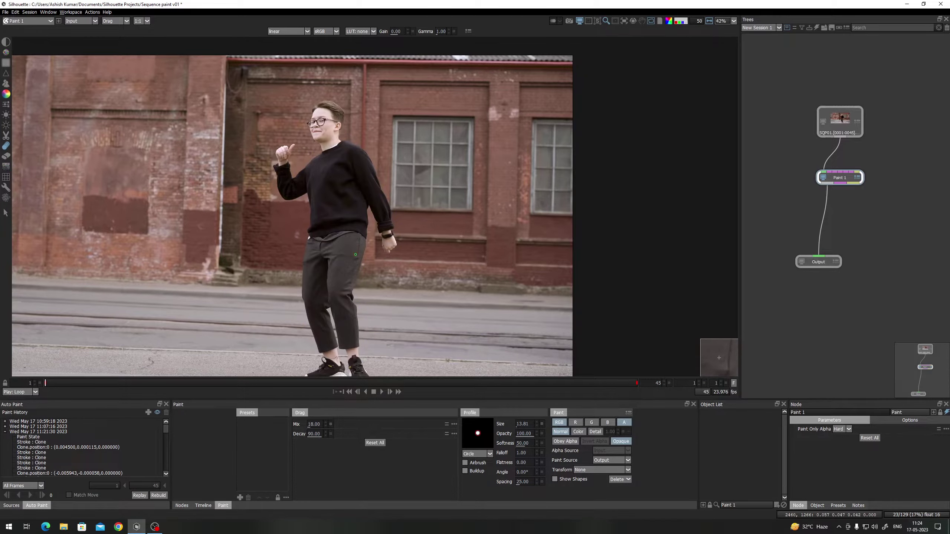
key(i)
scroll(355, 264, down, 5)
scroll(354, 263, up, 5)
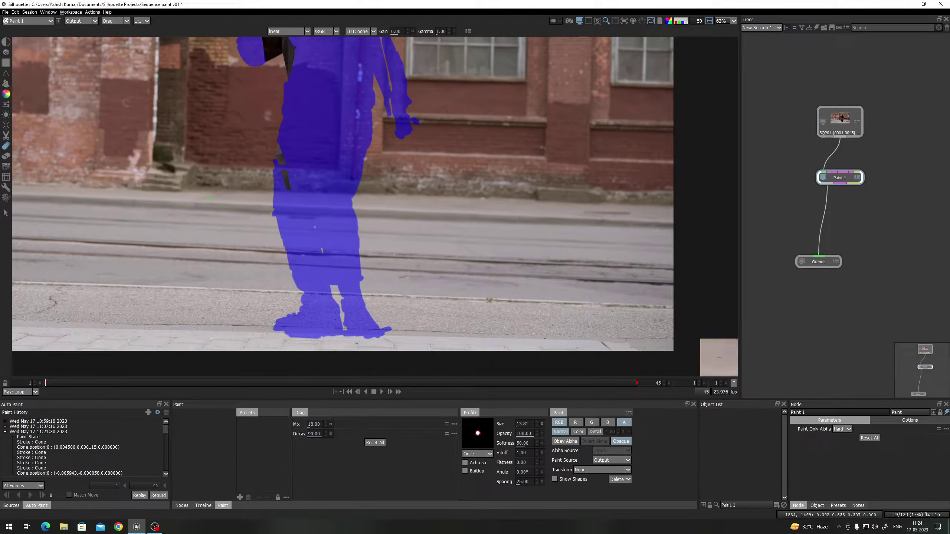
Check the alpha overlay around the legs and the raised arm against the source frame for unpainted gaps
key(i)
key(i)
drag(257, 176, 258, 214)
key(i)
key(i)
key(i)
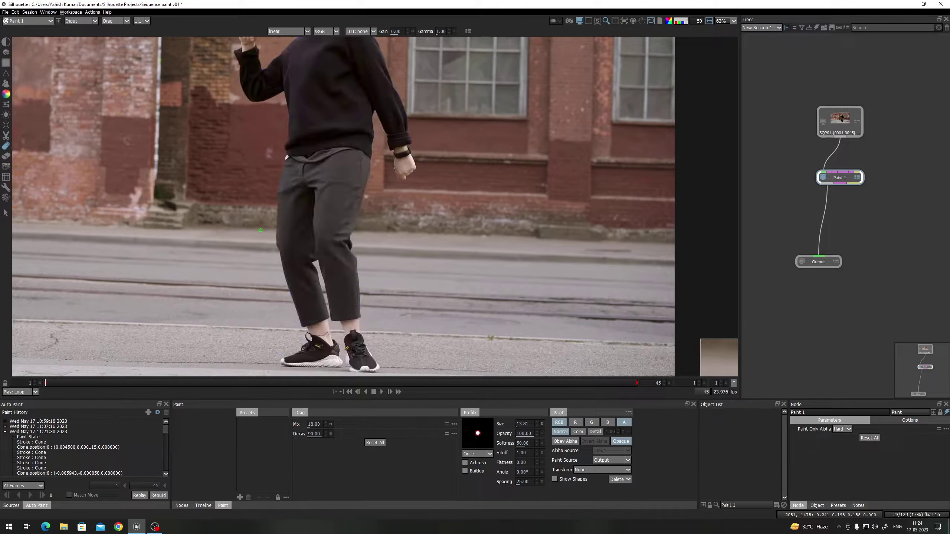
key(o)
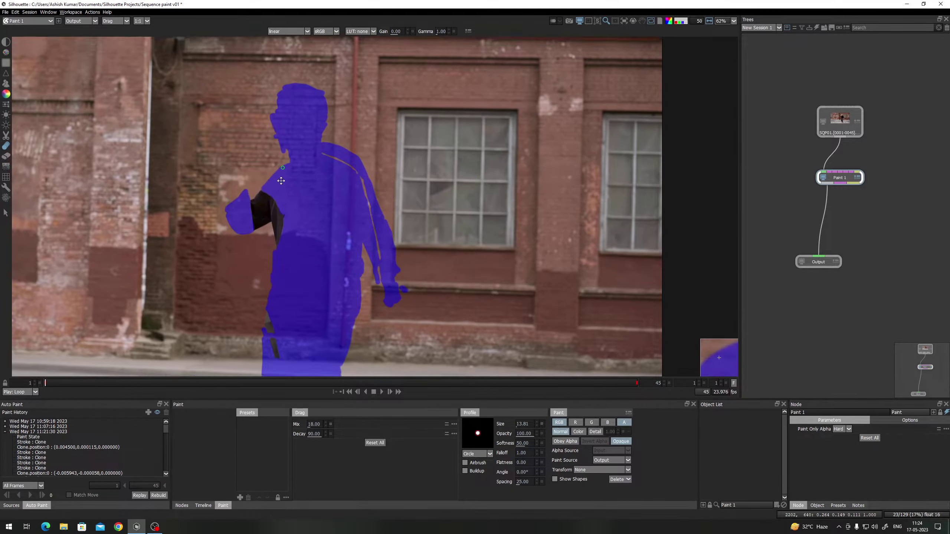
drag(281, 181, 270, 252)
key(1)
key(2)
drag(322, 299, 270, 156)
scroll(494, 218, down, 4)
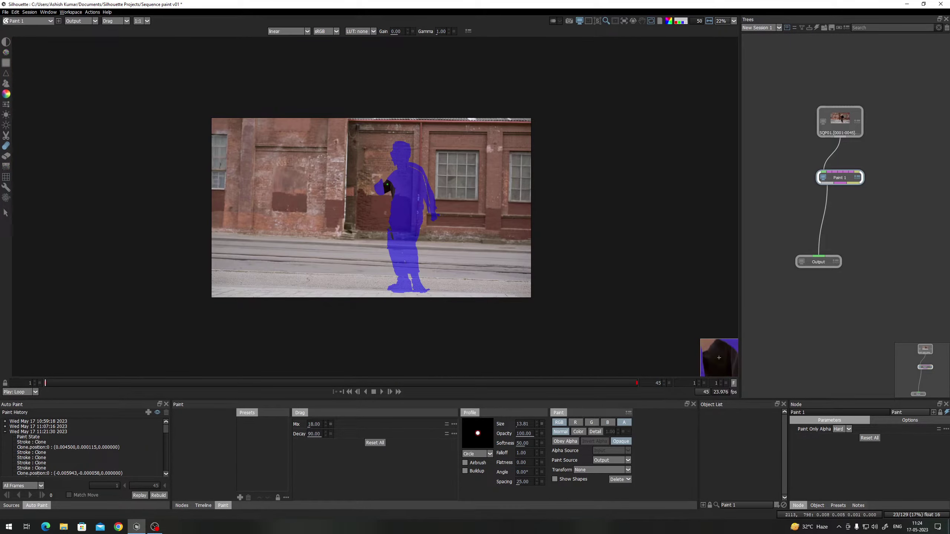
Try a wavy test stroke from the wall between the two windows down to the street, and undo it
key(1)
scroll(446, 225, up, 2)
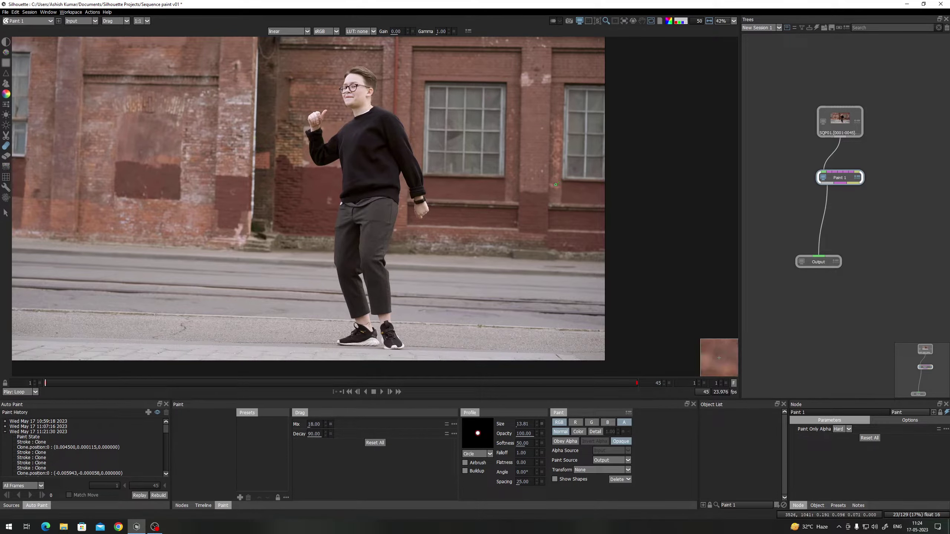
key(o)
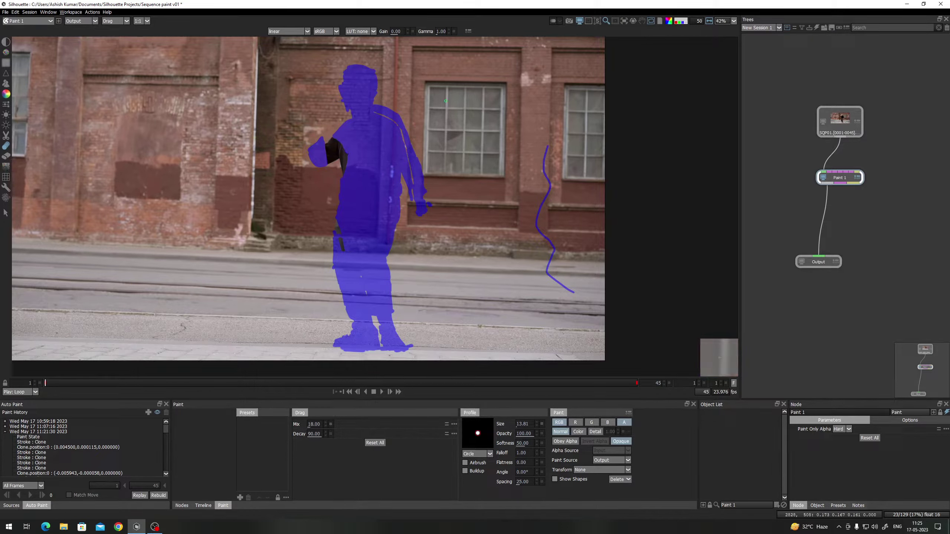
key(ctrl+z)
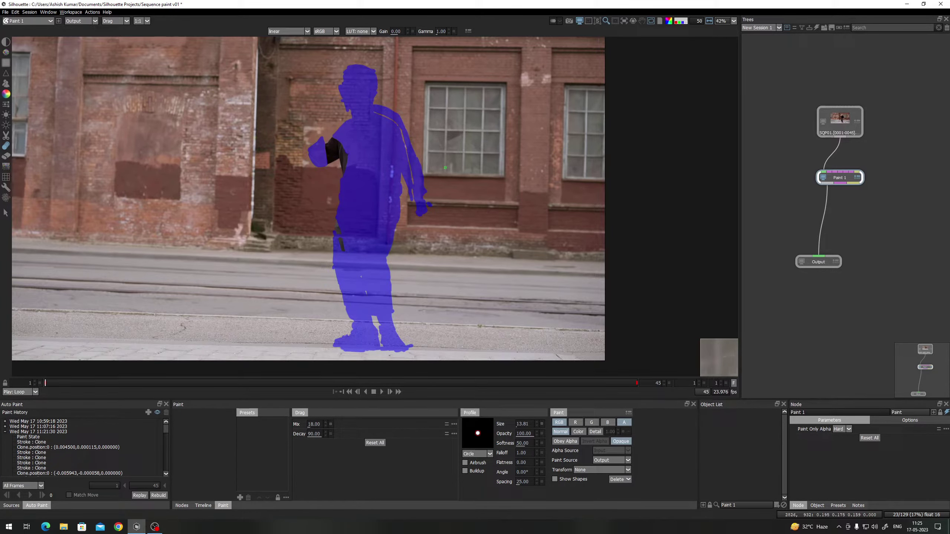
Hide the alpha overlay and examine the dark remnants left on the brick wall and stone base
key(a)
key(a)
key(a)
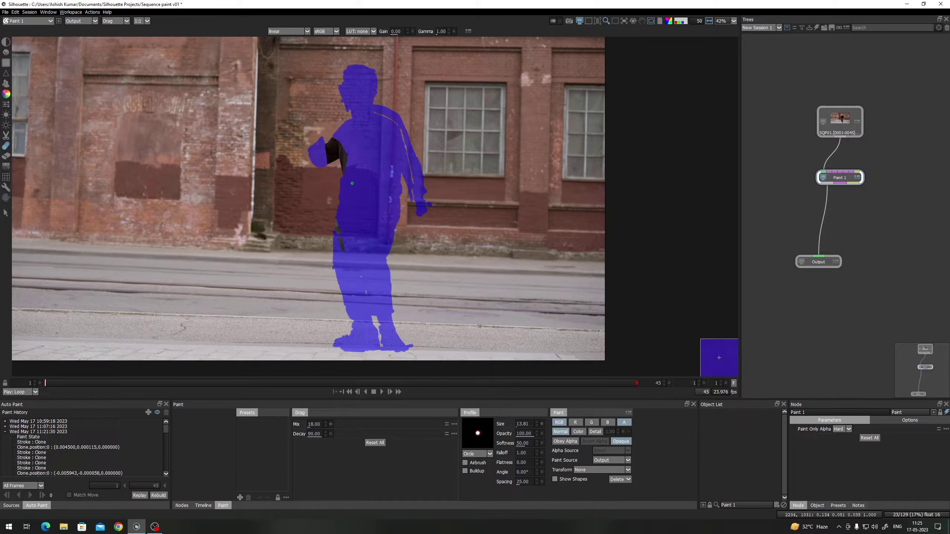
key(a)
key(a)
key(a)
key(a)
key(a)
key(a)
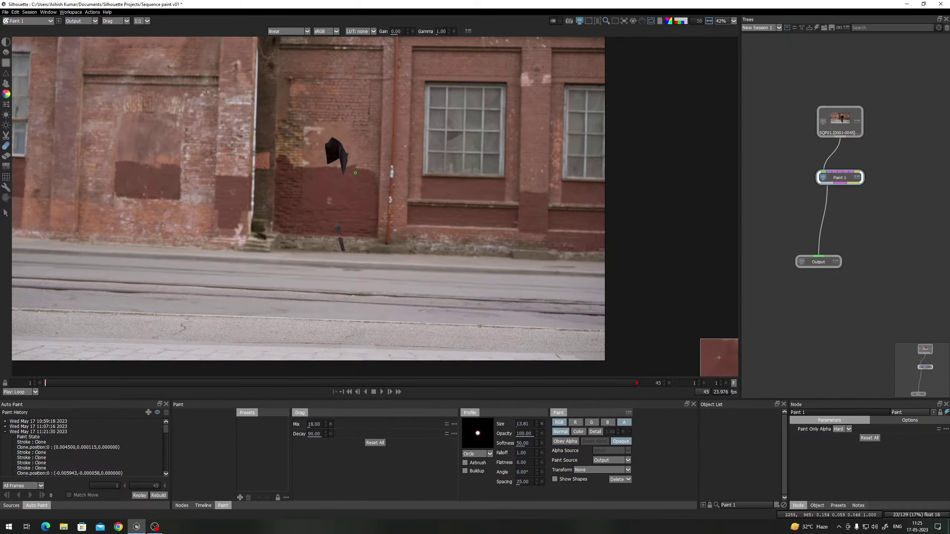
scroll(340, 235, up, 6)
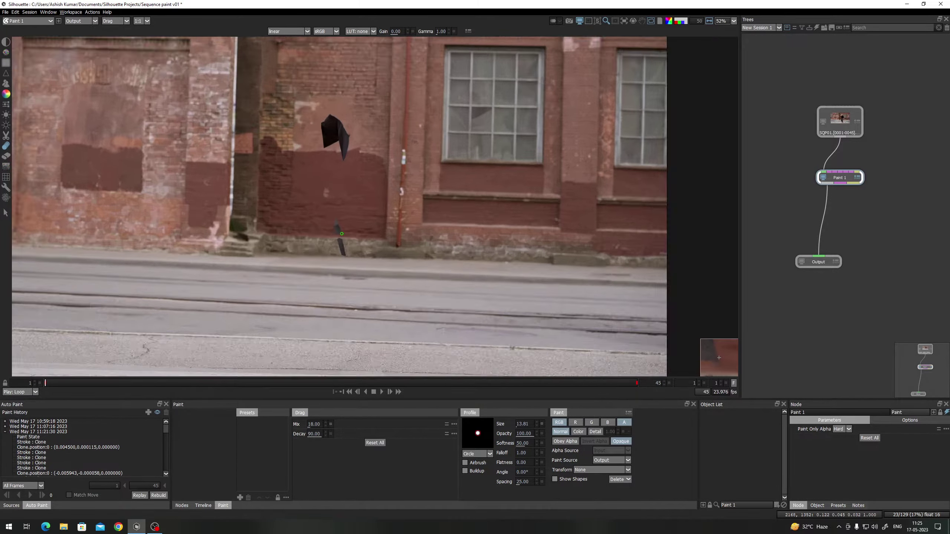
scroll(322, 206, down, 5)
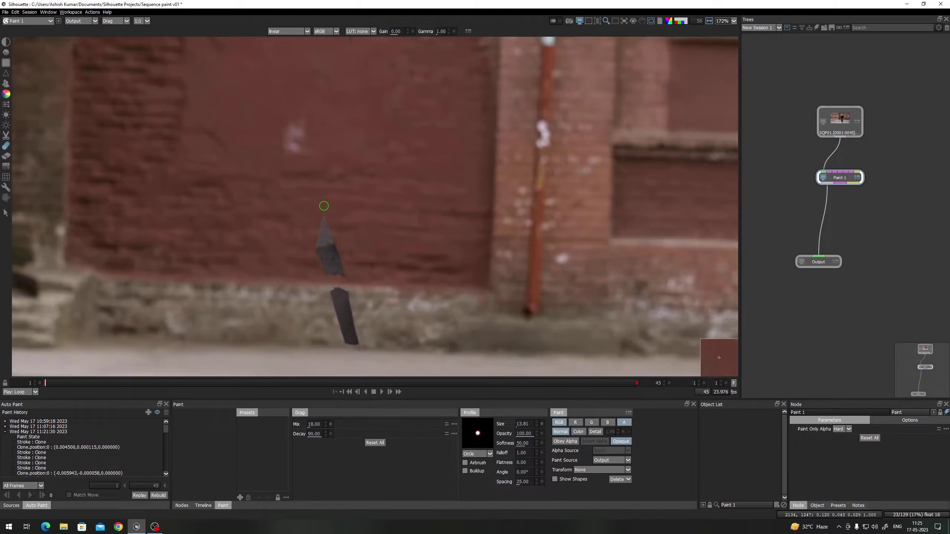
scroll(326, 145, up, 7)
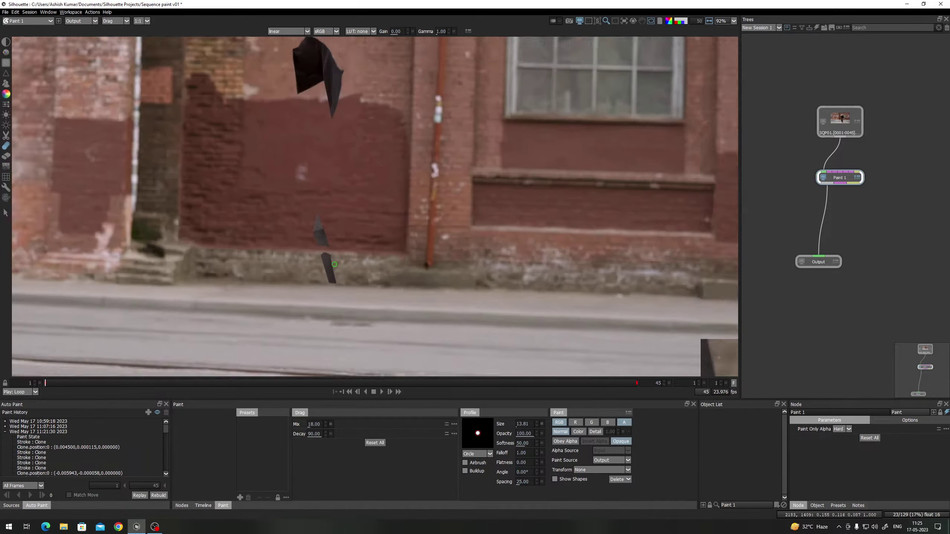
Clone neighbouring stone texture over the dark strip on the stone base with a source offset of 63.85, 0.83
key(c)
scroll(278, 242, up, 4)
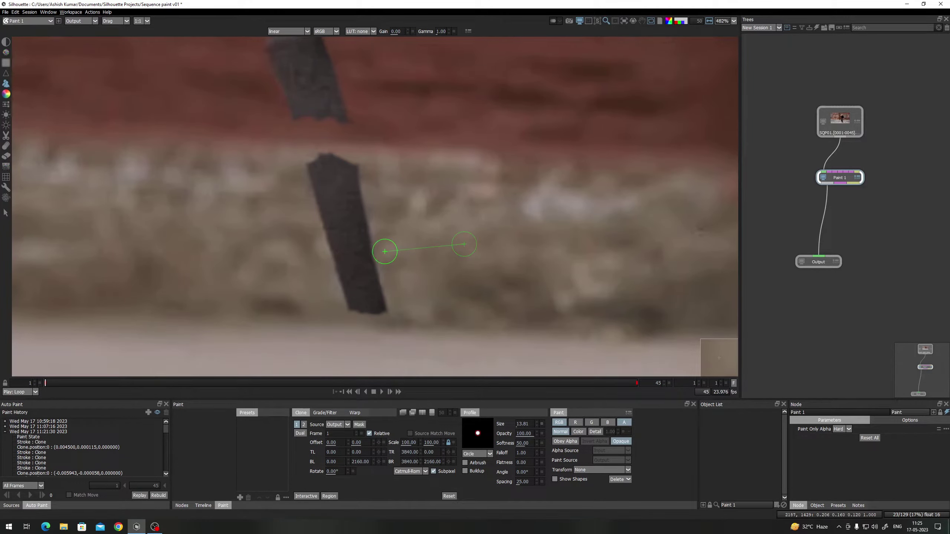
mouse_move(385, 251)
mouse_down()
mouse_move(348, 233)
mouse_move(374, 308)
mouse_move(357, 292)
mouse_move(325, 168)
mouse_move(350, 215)
mouse_move(373, 303)
mouse_move(341, 216)
mouse_up()
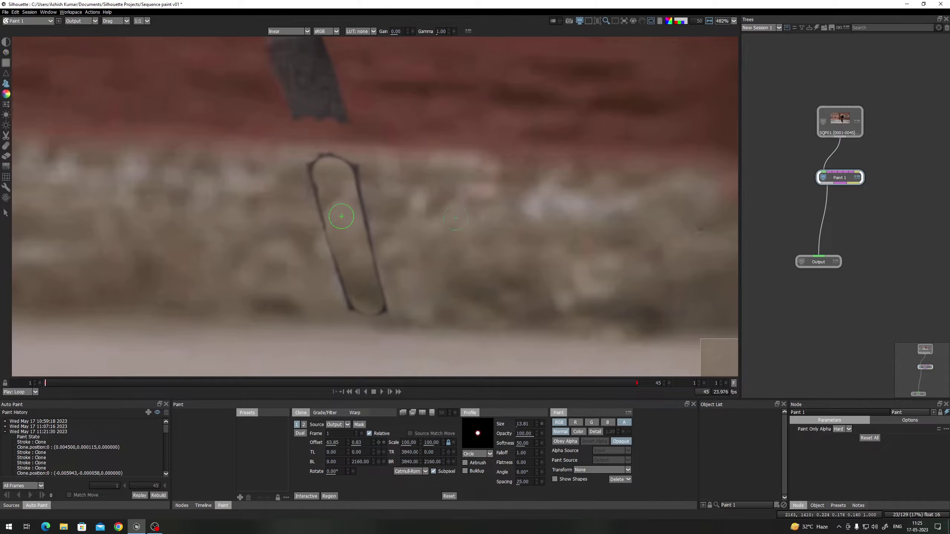
Clone over the upper left part of the dark outline around the stone patch with a source offset of -6.60, 0.54
scroll(318, 224, up, 2)
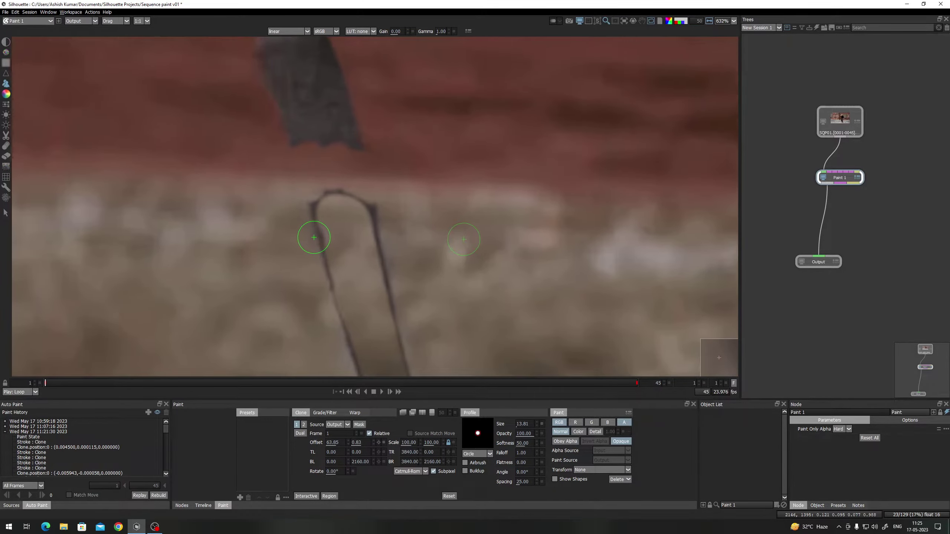
mouse_move(221, 228)
mouse_down()
mouse_move(314, 223)
mouse_move(305, 206)
mouse_move(333, 292)
mouse_move(324, 208)
mouse_move(339, 239)
mouse_move(336, 268)
mouse_up()
scroll(293, 227, up, 3)
scroll(336, 258, up, 1)
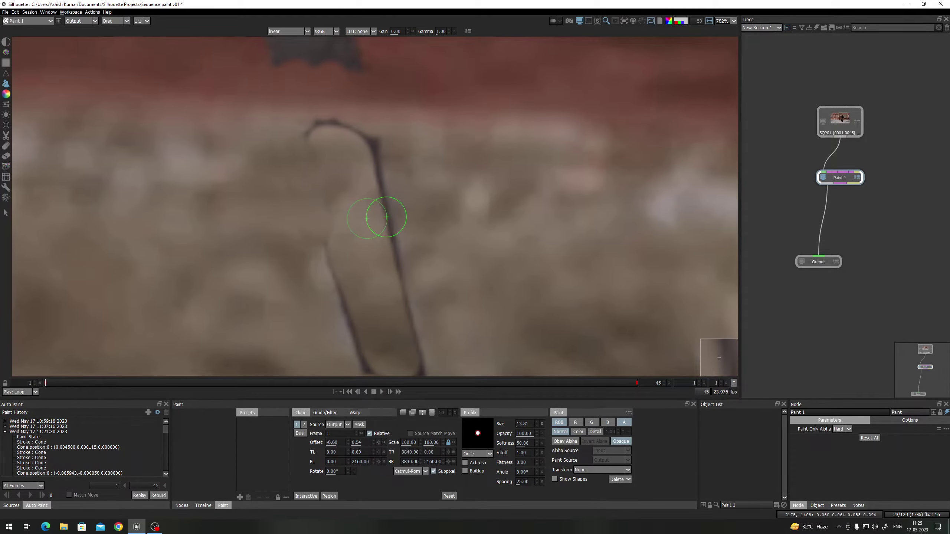
Try to clone over the stone patch's right dark outline with a source offset of 6.39, -0.64, and undo the stroke
drag(399, 217, 418, 215)
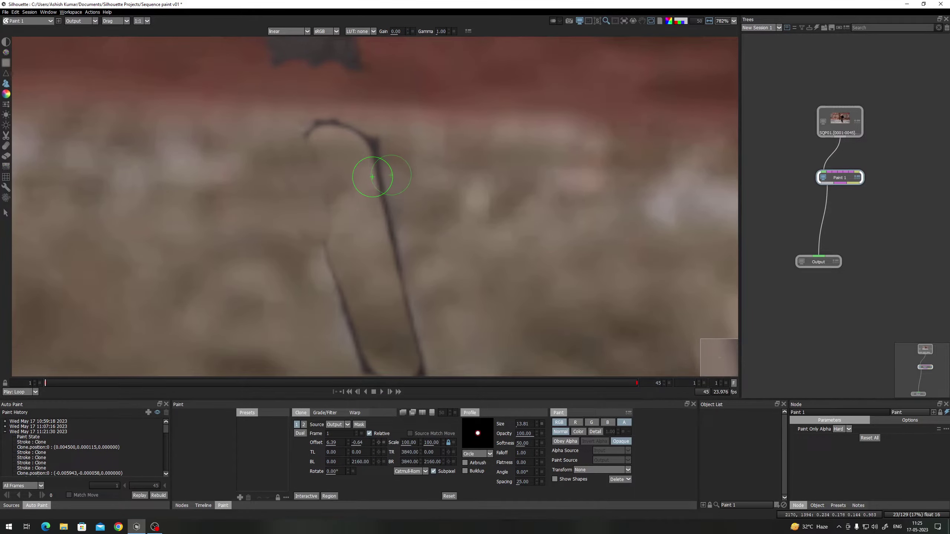
mouse_move(373, 176)
mouse_down()
mouse_move(379, 171)
mouse_move(384, 200)
mouse_up()
key(ctrl+z)
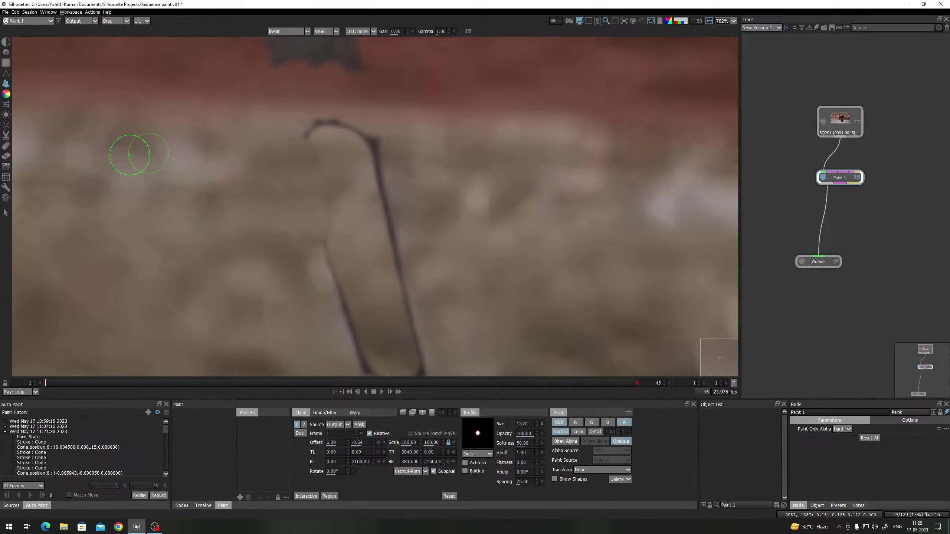
Smear away the dark outline around the stone patch with the Drag tool at a mix of 50
key(d)
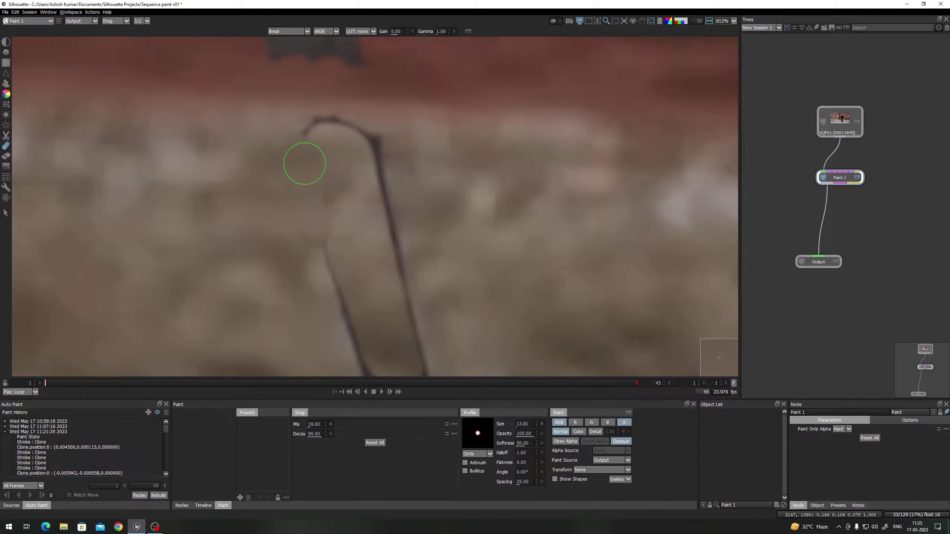
scroll(323, 155, up, 1)
drag(322, 155, 322, 96)
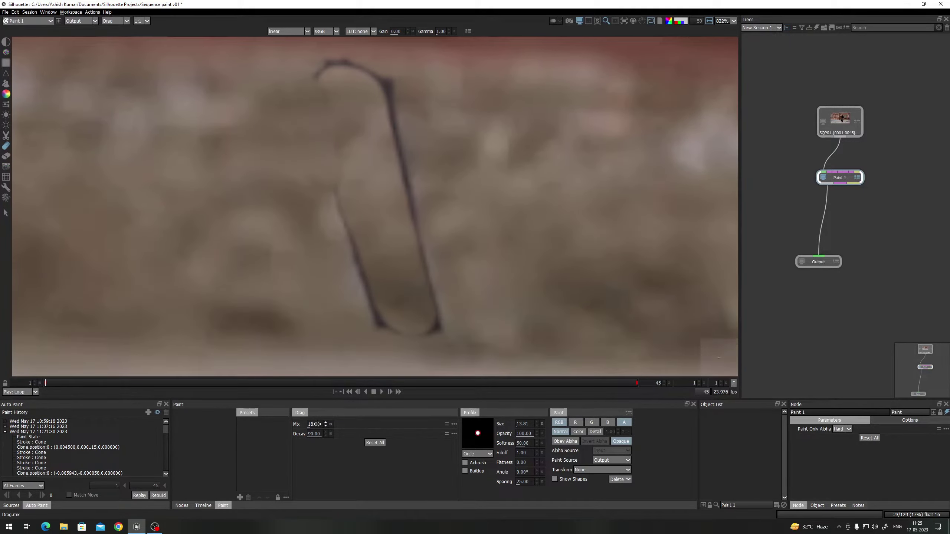
mouse_move(303, 195)
mouse_down()
mouse_move(319, 178)
mouse_move(328, 181)
mouse_move(323, 193)
mouse_move(341, 186)
mouse_move(329, 206)
mouse_move(346, 207)
mouse_move(352, 228)
mouse_up()
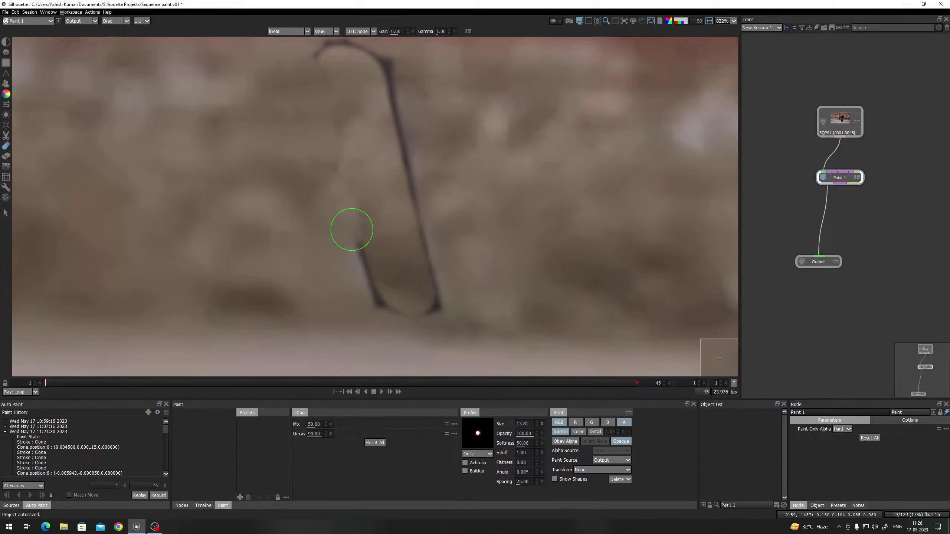
mouse_move(366, 265)
mouse_down()
mouse_move(361, 223)
mouse_move(343, 215)
mouse_move(354, 215)
mouse_move(348, 228)
mouse_move(359, 240)
mouse_move(348, 251)
mouse_move(371, 257)
mouse_move(358, 270)
mouse_move(452, 265)
mouse_move(452, 251)
mouse_move(437, 250)
mouse_move(449, 268)
mouse_move(380, 269)
mouse_move(413, 272)
mouse_move(398, 295)
mouse_move(415, 265)
mouse_up()
drag(411, 265, 405, 205)
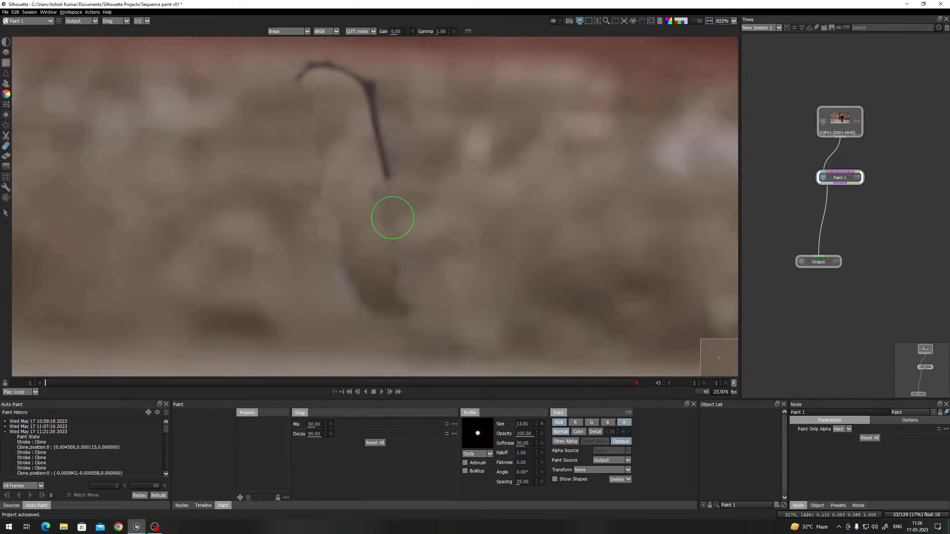
mouse_move(386, 166)
mouse_down()
mouse_move(382, 208)
mouse_move(373, 205)
mouse_move(384, 228)
mouse_move(368, 214)
mouse_move(381, 203)
mouse_move(361, 187)
mouse_move(386, 165)
mouse_move(351, 170)
mouse_up()
mouse_move(275, 161)
mouse_down()
mouse_move(350, 158)
mouse_move(312, 154)
mouse_move(332, 155)
mouse_up()
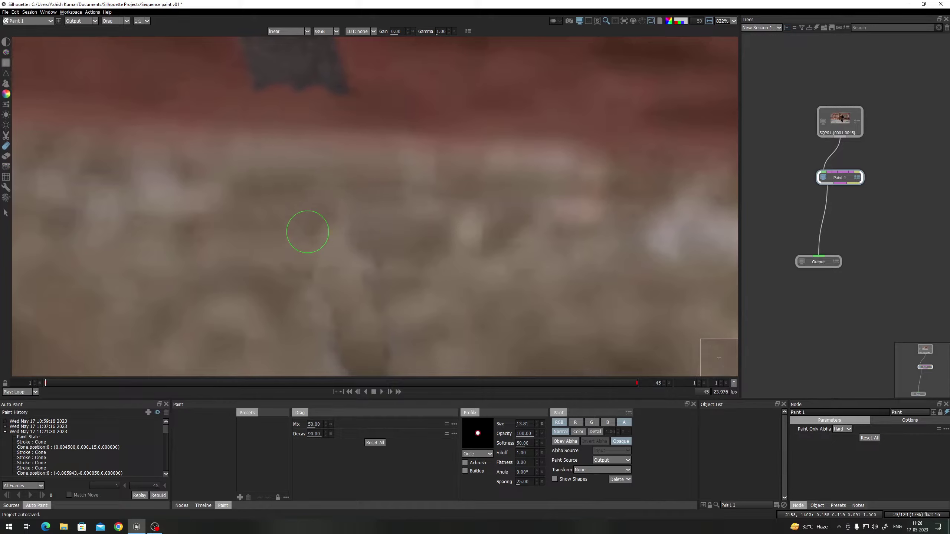
drag(342, 270, 337, 195)
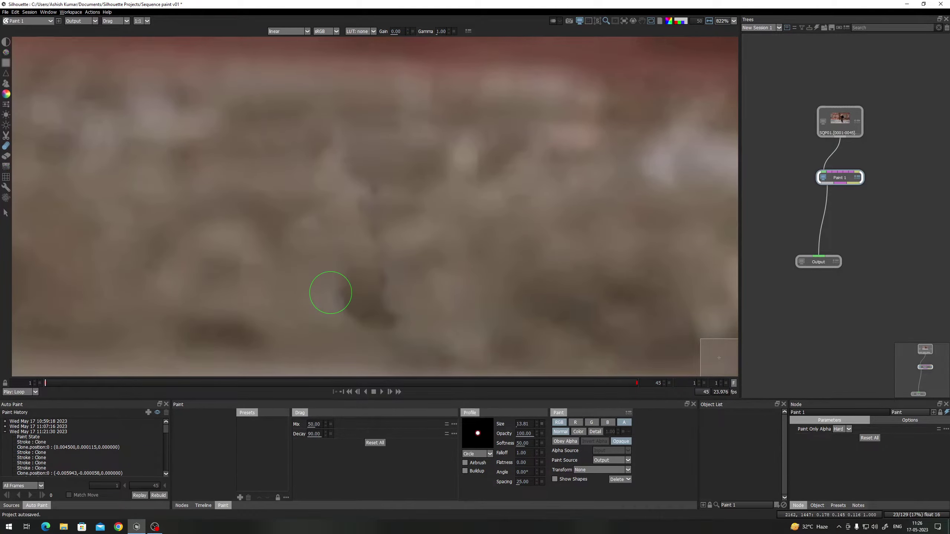
Blend the remaining dark patch and seams on the stone base with the Drag tool, lowering the mix to 17
drag(329, 295, 345, 233)
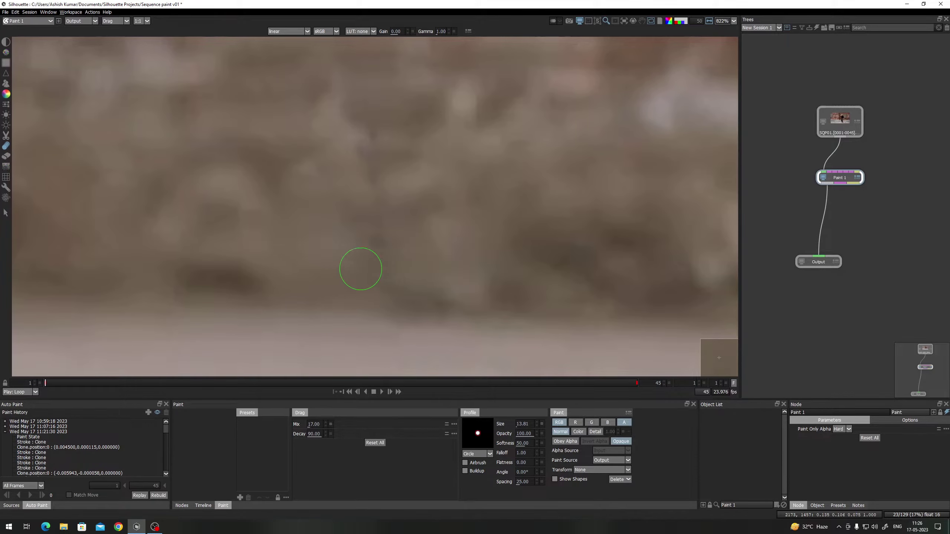
drag(405, 243, 346, 242)
drag(381, 212, 385, 257)
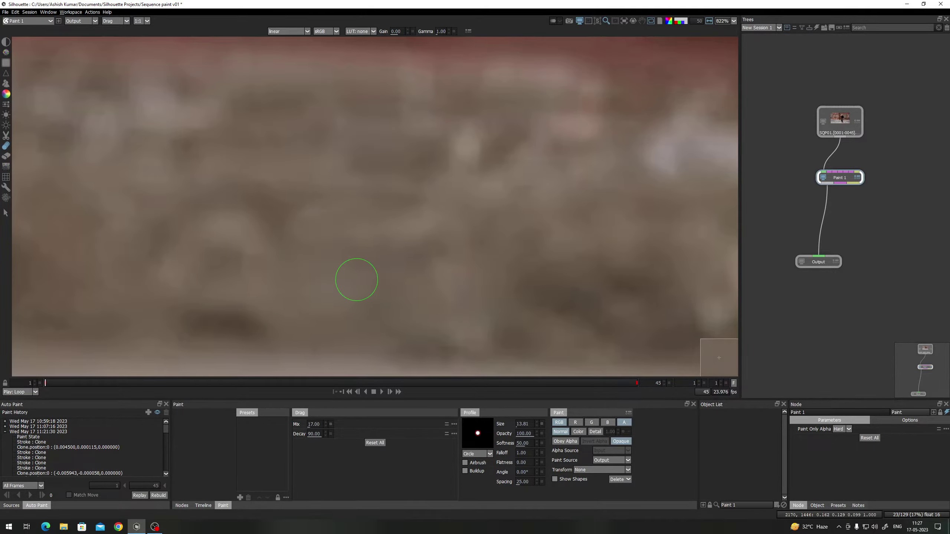
Compare the painted output with the original input in frame 1 to check the stone base repair
scroll(357, 279, down, 2)
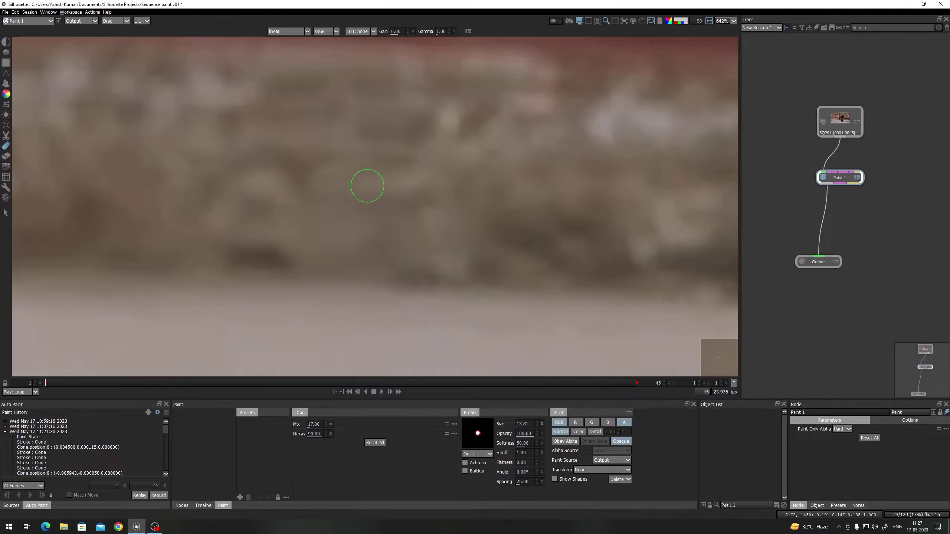
scroll(368, 185, down, 1)
scroll(366, 197, down, 8)
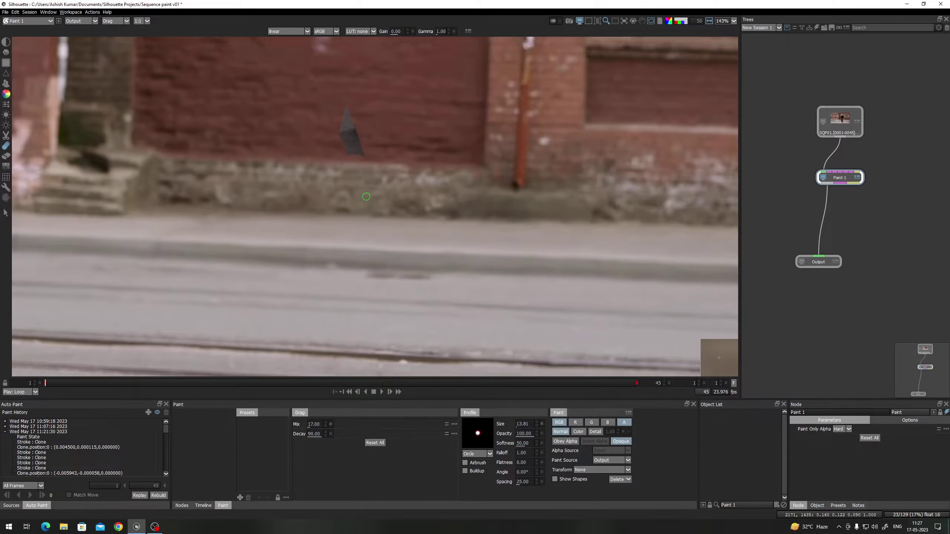
key(1)
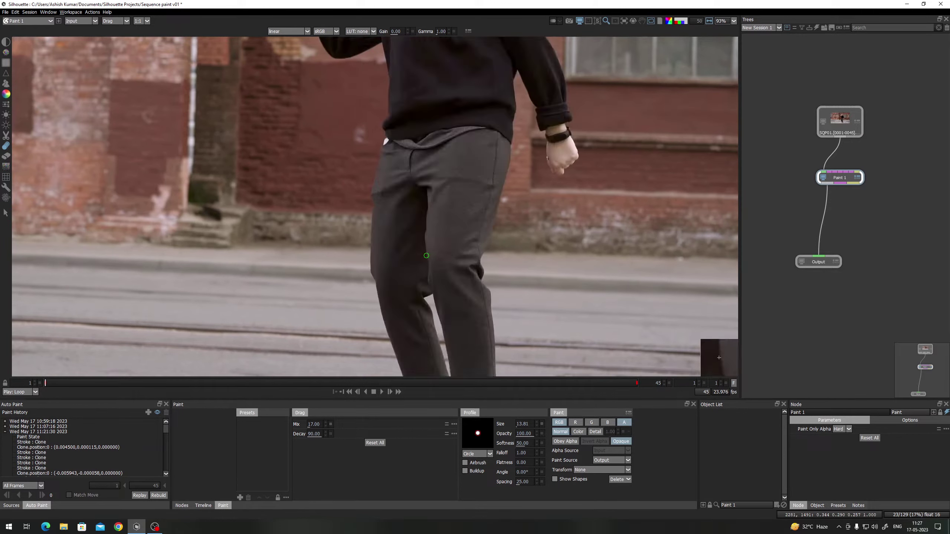
key(2)
key(1)
key(2)
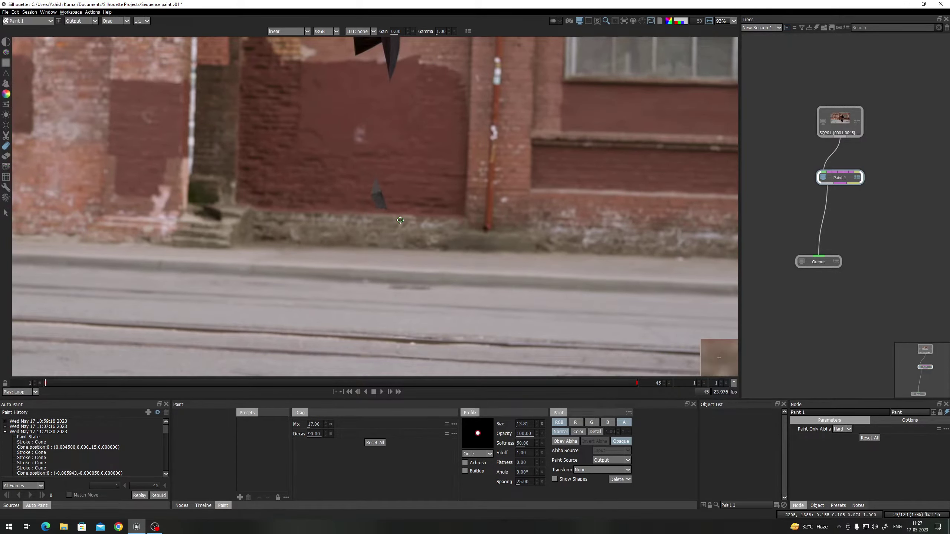
Examine the dark mark on the road below the curb in frame 1 and compare it with frame 44
scroll(400, 220, up, 5)
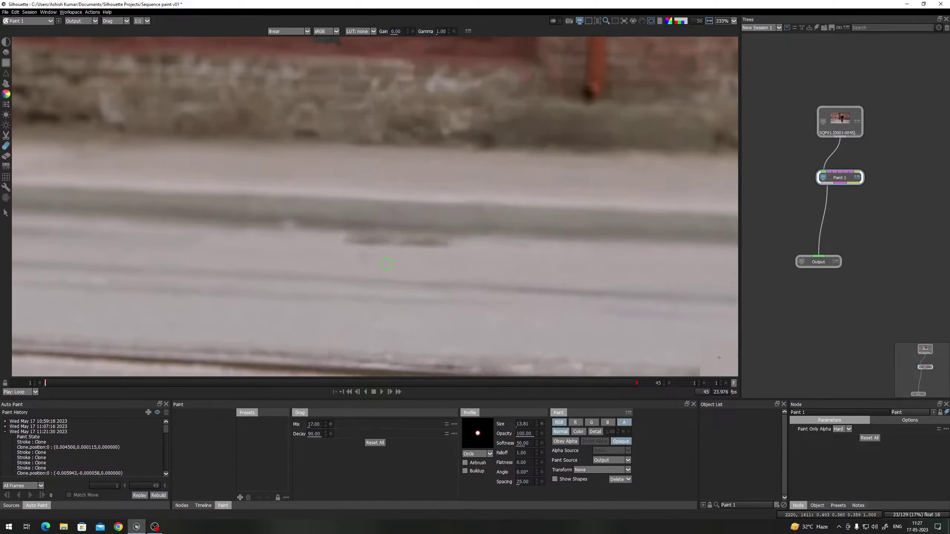
key(x)
key(x)
scroll(387, 264, up, 1)
key(x)
key(x)
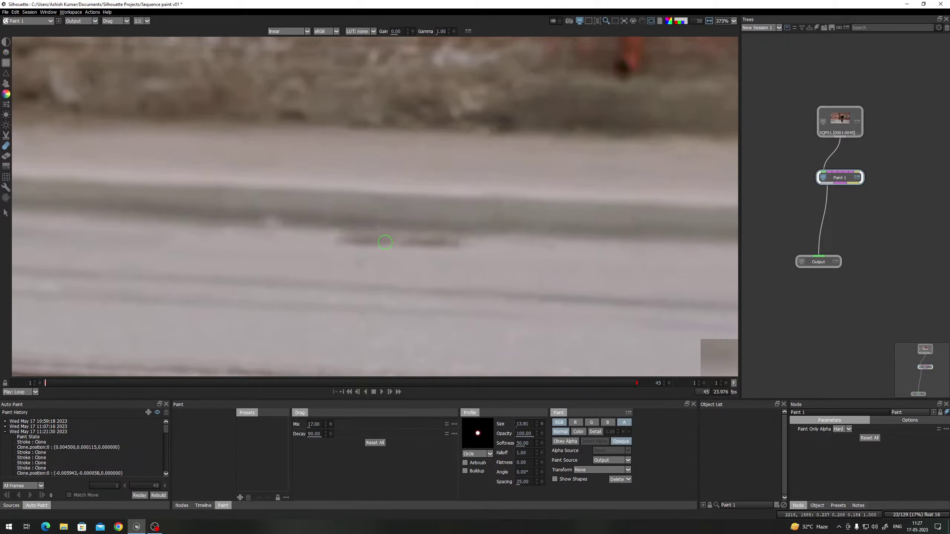
scroll(385, 242, down, 5)
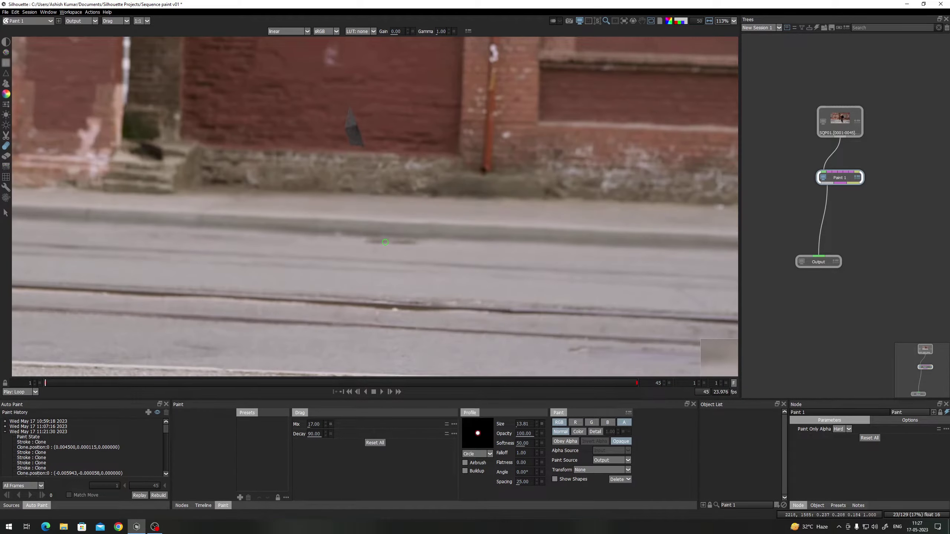
mouse_move(606, 386)
mouse_down()
mouse_move(614, 384)
mouse_move(444, 372)
mouse_move(589, 370)
mouse_move(623, 383)
mouse_up()
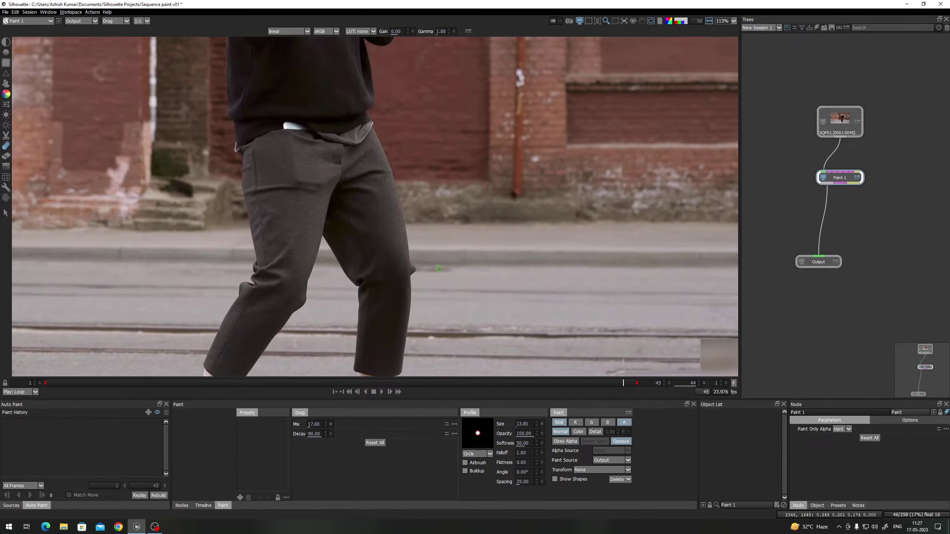
click(45, 383)
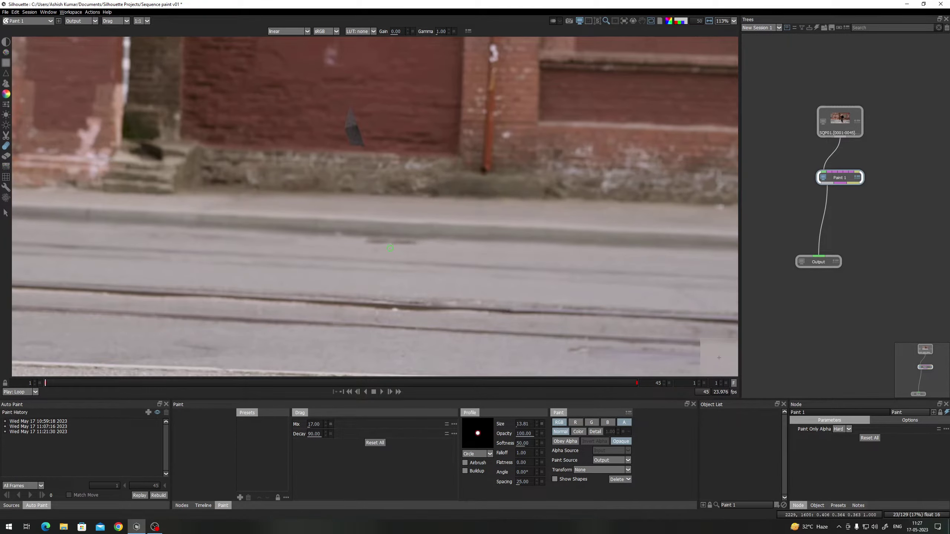
Clone brick texture over the upper and left parts of the grey wall remnant with a source offset of -11.18, 0.21
scroll(339, 173, up, 1)
scroll(339, 173, up, 3)
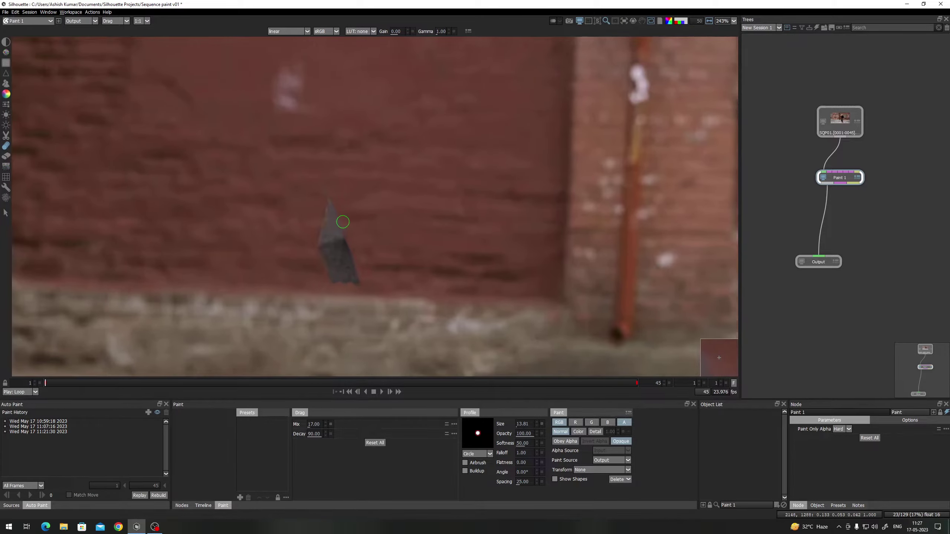
key(c)
scroll(303, 199, up, 4)
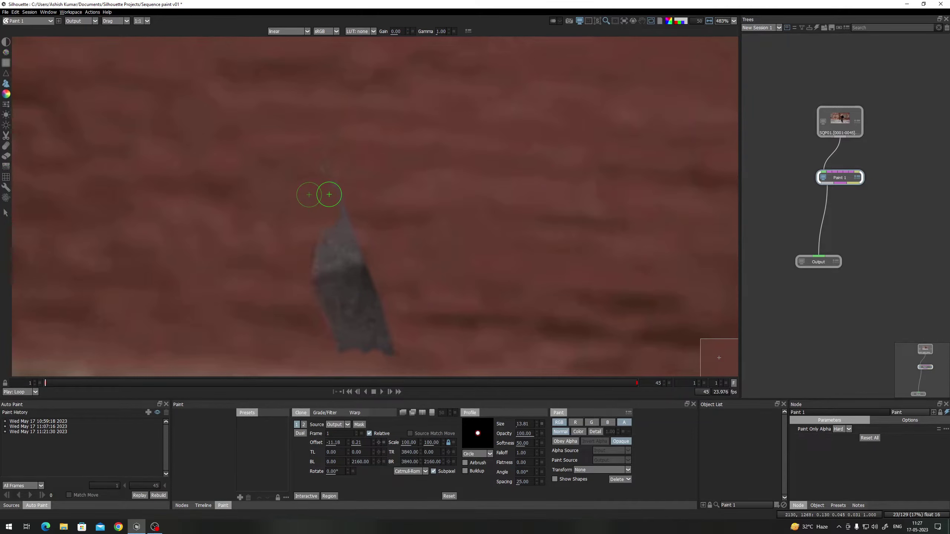
drag(329, 194, 326, 182)
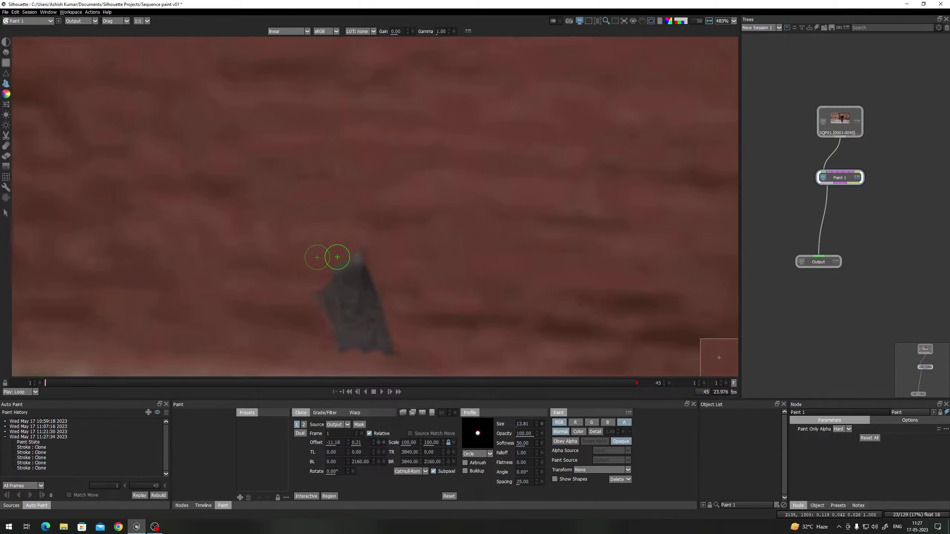
drag(322, 285, 319, 278)
scroll(277, 300, up, 1)
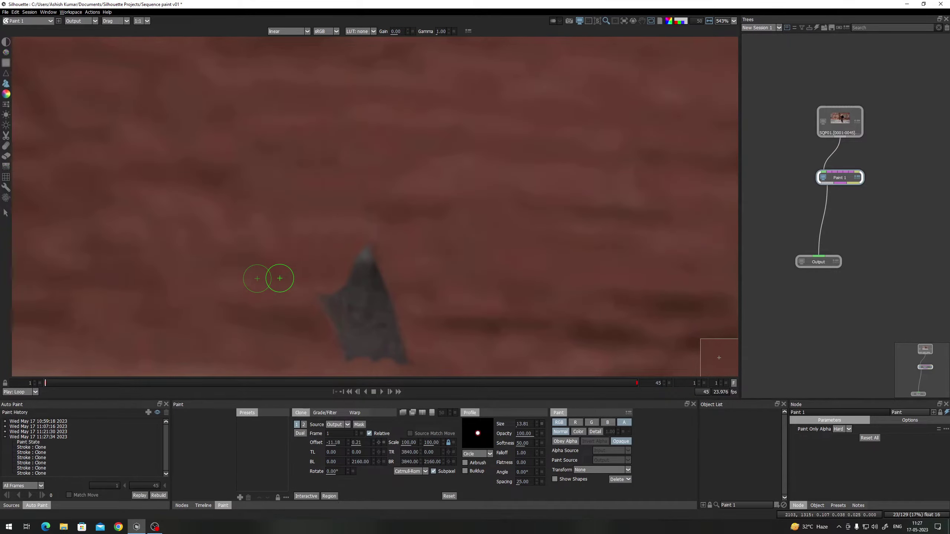
Blend the cloned brick above the grey remnant with the Drag tool at a mix of 17, comparing against the original input
key(d)
scroll(333, 248, up, 2)
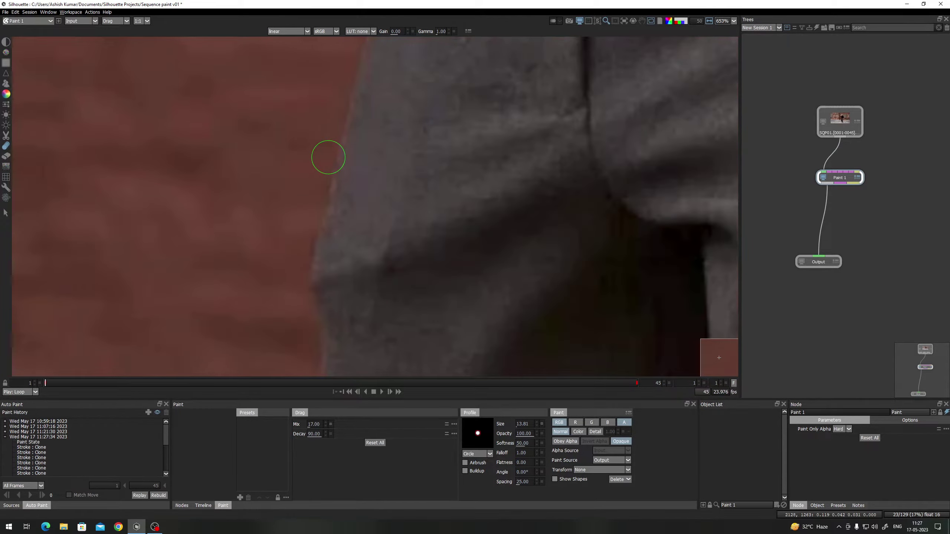
drag(318, 145, 312, 167)
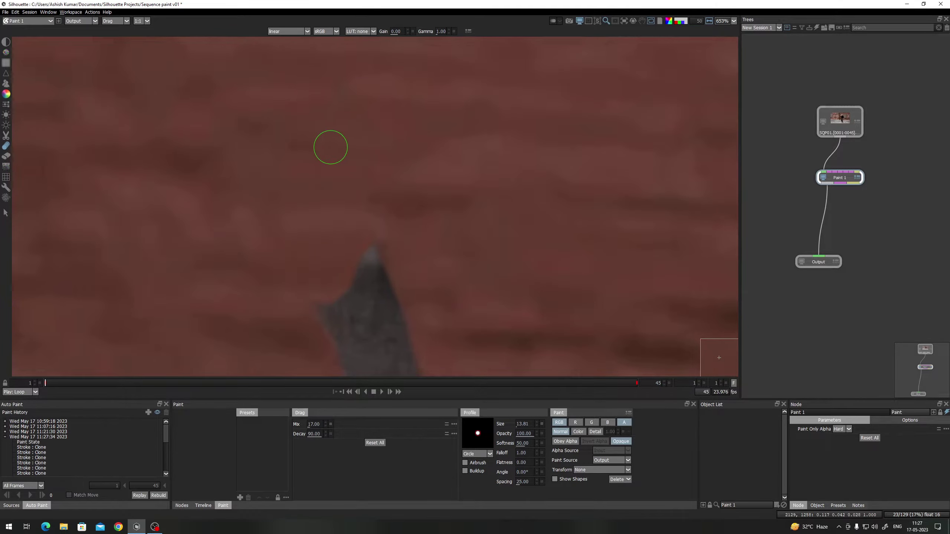
drag(357, 228, 348, 157)
key(1)
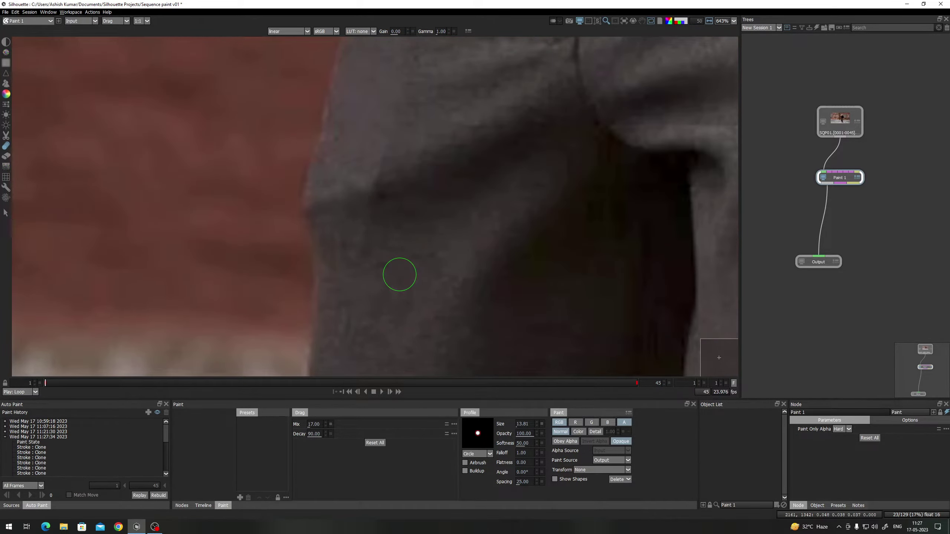
key(i)
Clone brick texture over the right side of the grey remnant with source offsets of 8.99, 1.24 and 6.36, -0.55
key(c)
scroll(418, 247, up, 1)
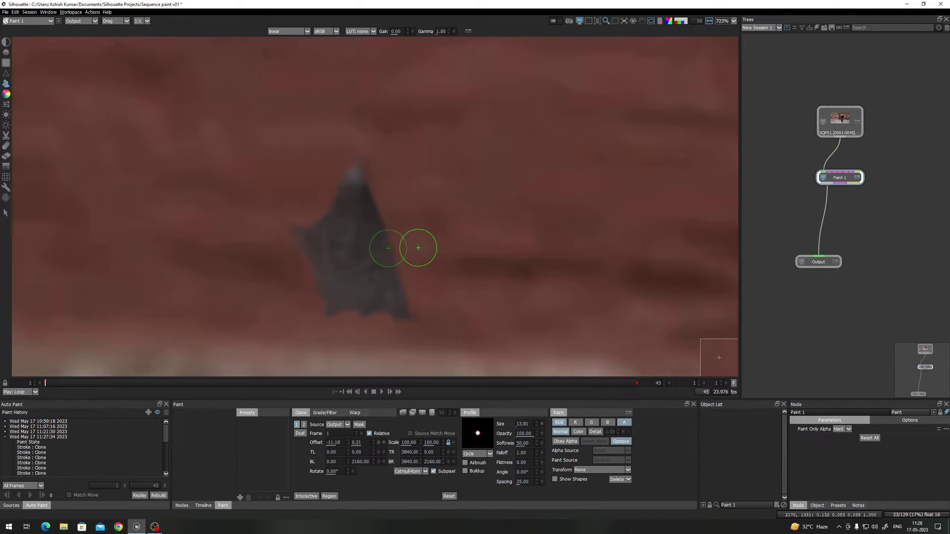
mouse_move(411, 252)
mouse_down()
mouse_move(381, 236)
mouse_move(401, 313)
mouse_move(383, 307)
mouse_move(405, 292)
mouse_move(395, 263)
mouse_move(382, 280)
mouse_move(387, 308)
mouse_move(374, 273)
mouse_up()
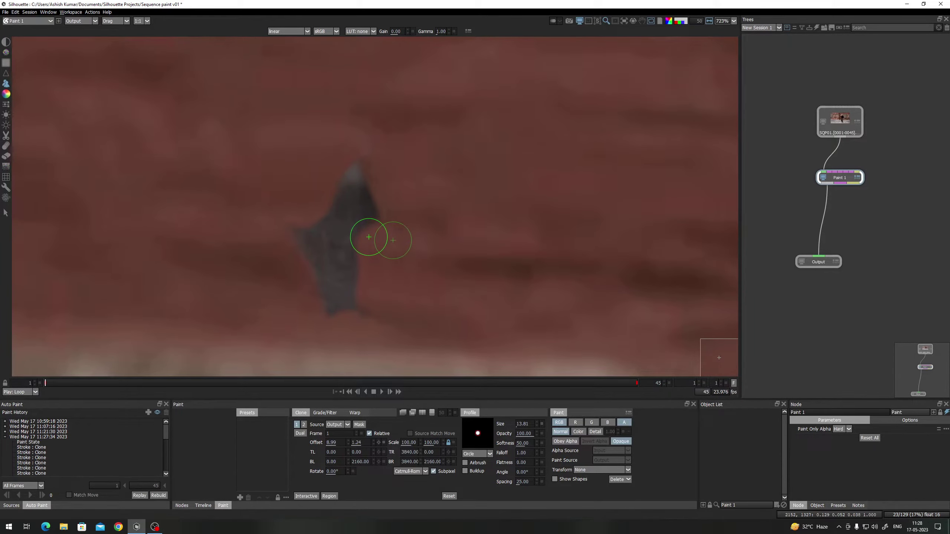
drag(369, 236, 368, 295)
mouse_move(357, 253)
mouse_down()
mouse_move(369, 252)
mouse_move(355, 219)
mouse_move(369, 250)
mouse_move(356, 251)
mouse_move(351, 237)
mouse_move(352, 308)
mouse_up()
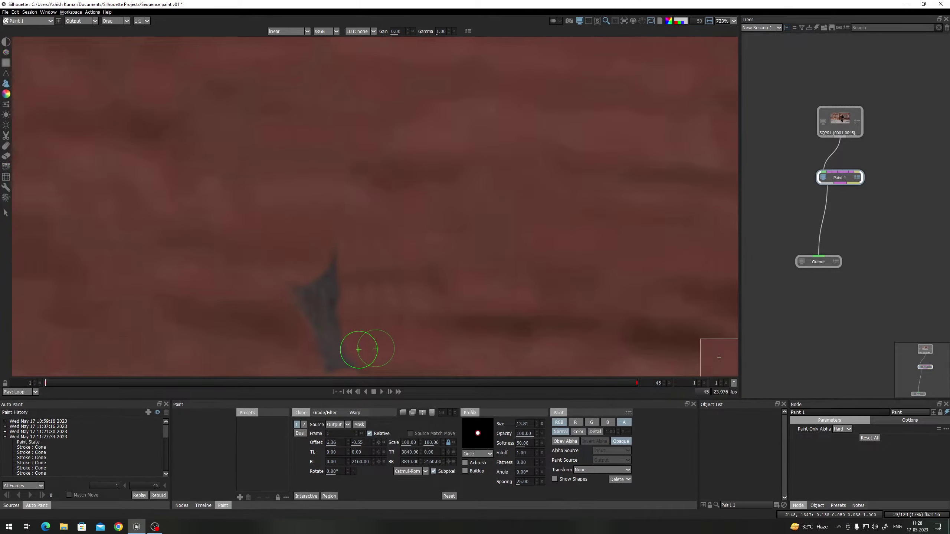
Clone over the brick just right of the grey remnant and smooth that area with the Drag tool at a mix of 17
scroll(360, 346, up, 1)
scroll(380, 215, up, 1)
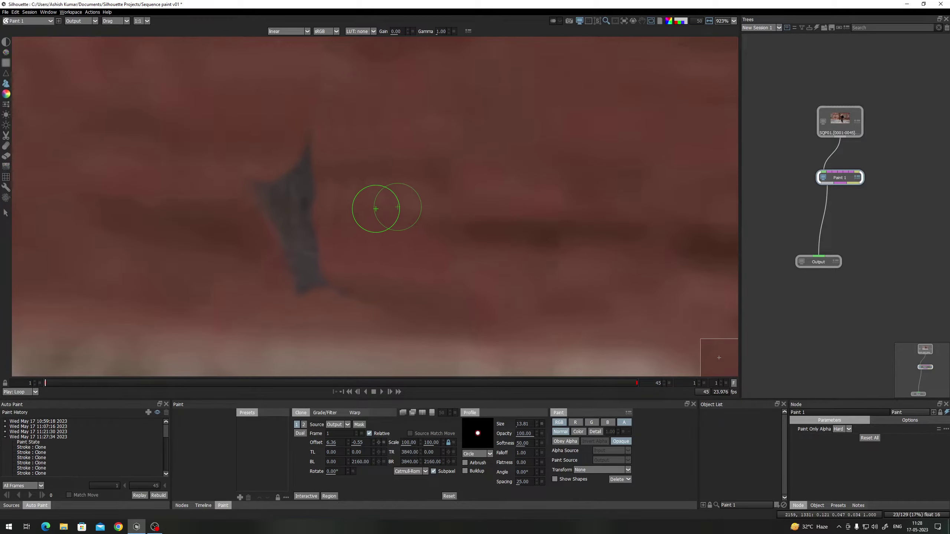
drag(377, 208, 365, 273)
key(d)
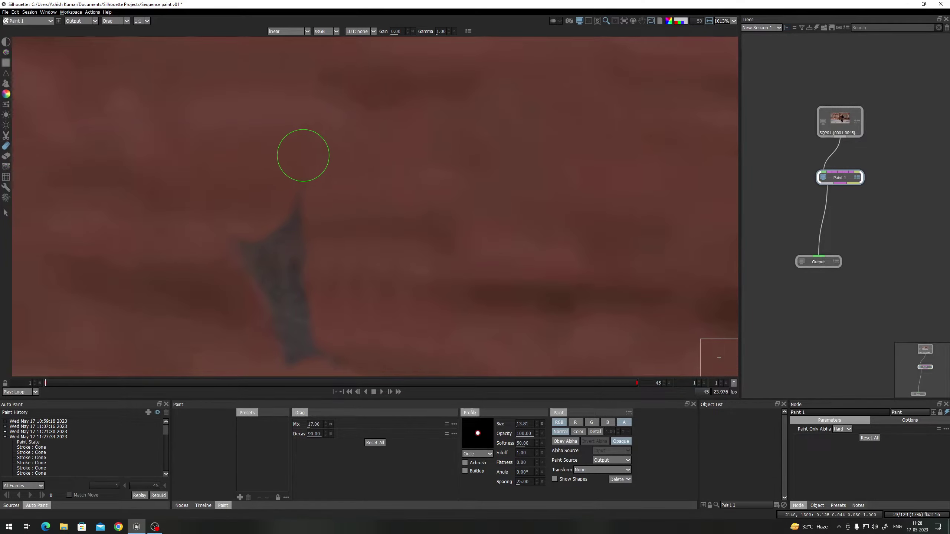
drag(343, 260, 320, 175)
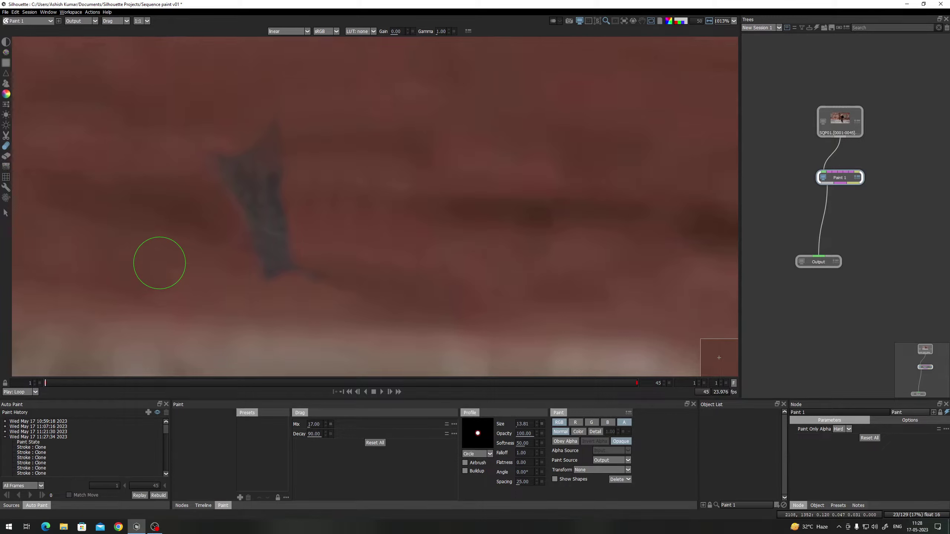
Clone brick over the rest of the grey remnant from its left side with source offsets of -7.71, 0.38 and -4.80, -0.47
key(c)
scroll(331, 278, up, 1)
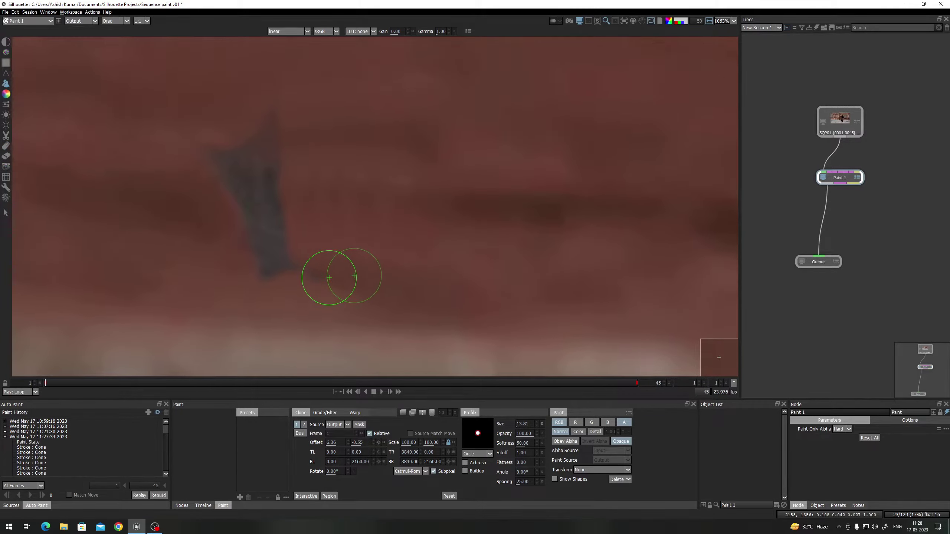
mouse_move(159, 190)
mouse_down()
mouse_move(244, 191)
mouse_move(264, 271)
mouse_move(271, 239)
mouse_move(242, 169)
mouse_up()
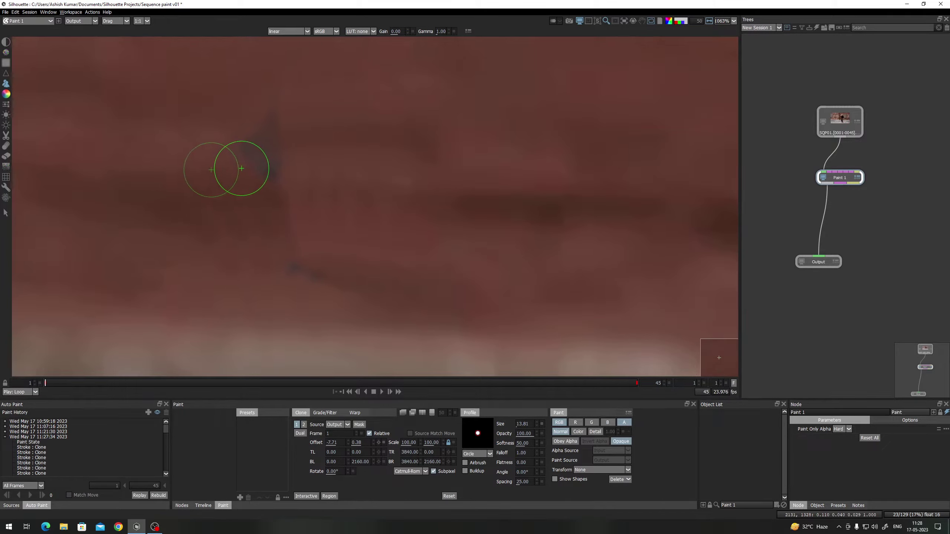
mouse_move(258, 107)
mouse_down()
mouse_move(277, 108)
mouse_move(252, 135)
mouse_move(264, 179)
mouse_up()
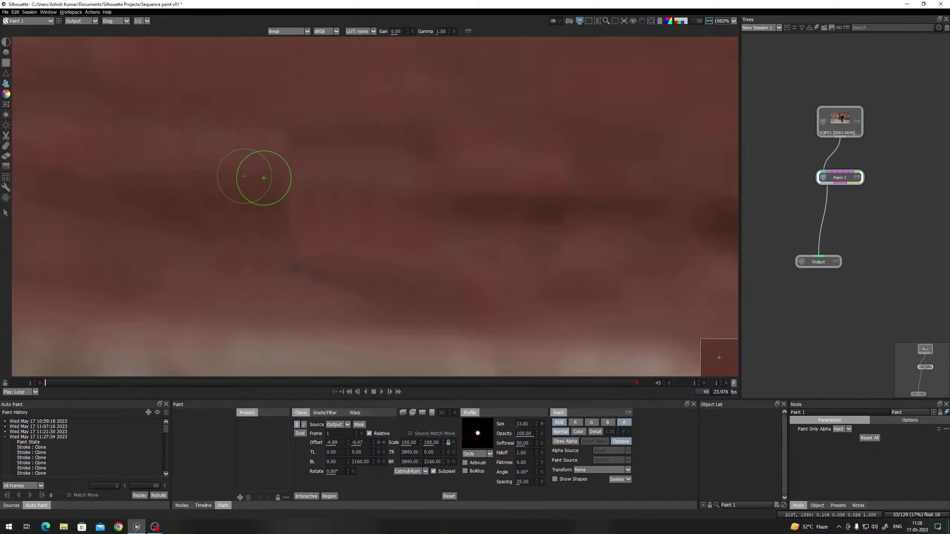
mouse_move(271, 282)
mouse_down()
mouse_move(281, 272)
mouse_move(331, 286)
mouse_up()
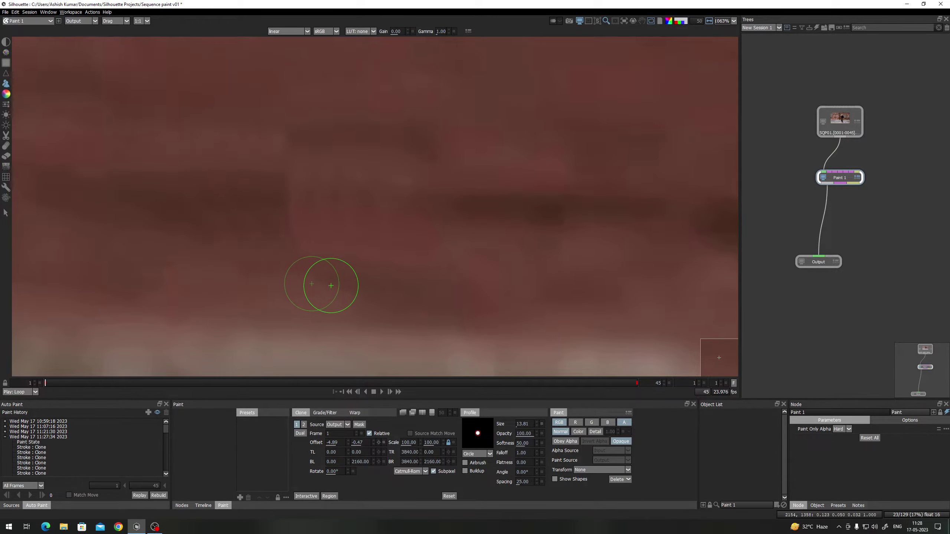
Smooth the cloned brick just above the stone base with the Drag tool at mix values of 50 and 18
scroll(290, 238, up, 1)
key(d)
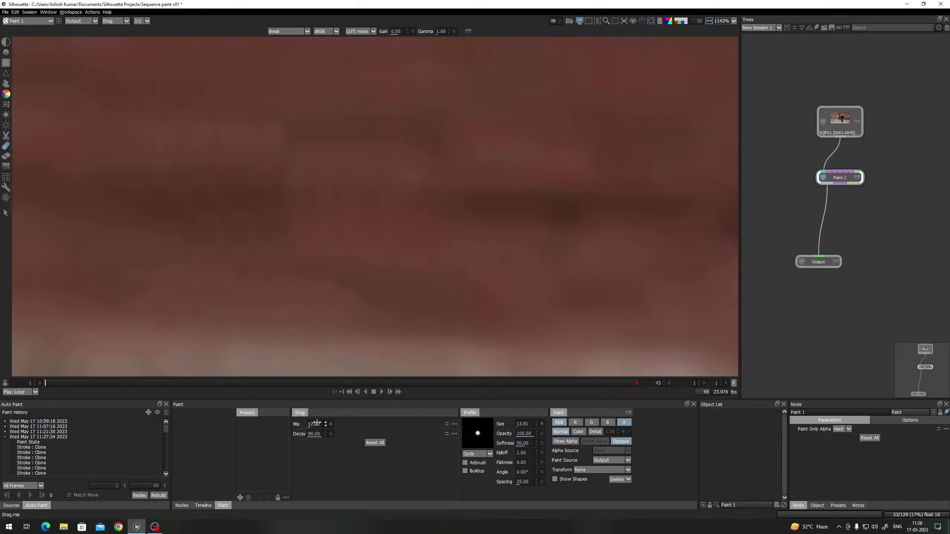
drag(329, 423, 331, 423)
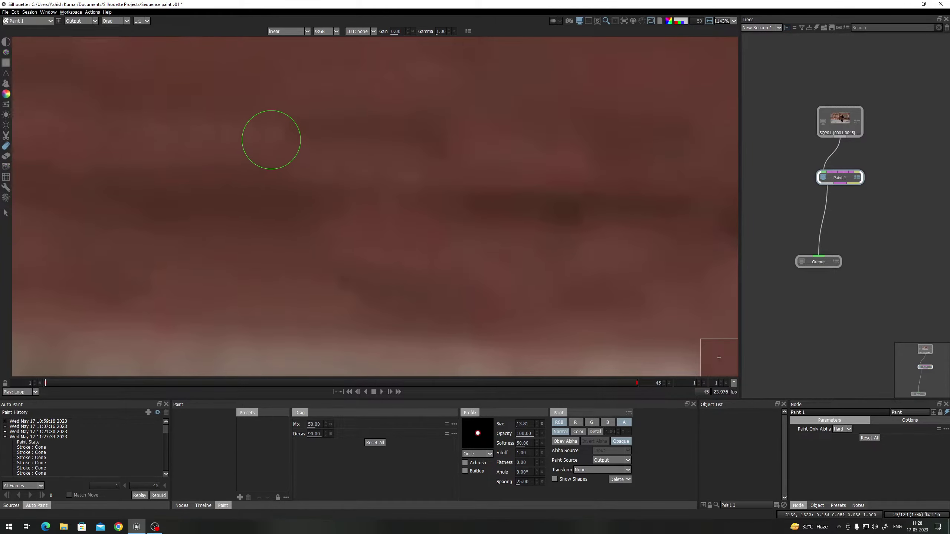
drag(351, 173, 363, 247)
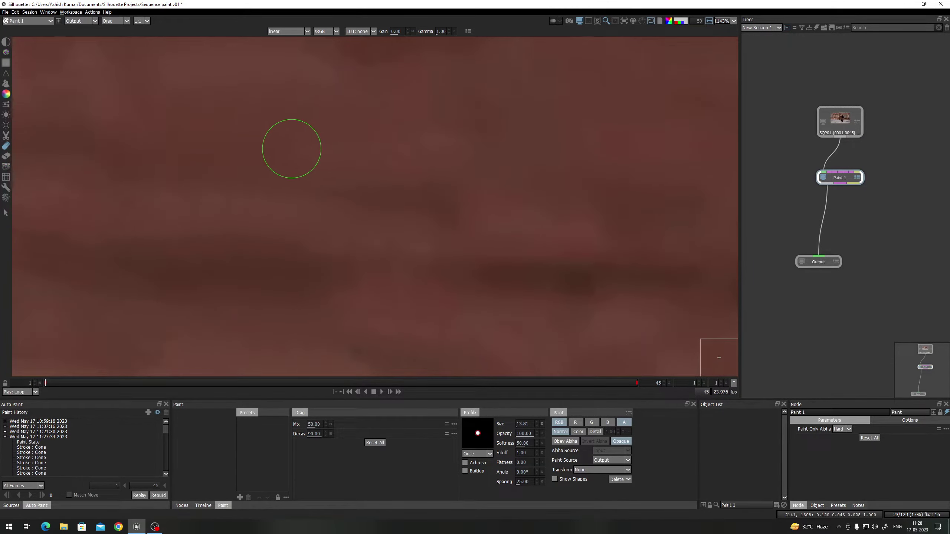
drag(329, 233, 330, 181)
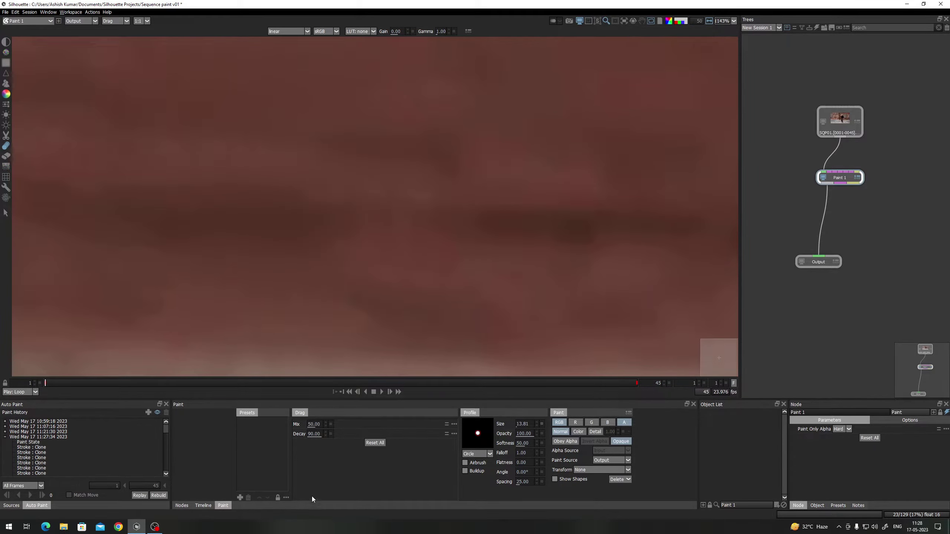
key(1)
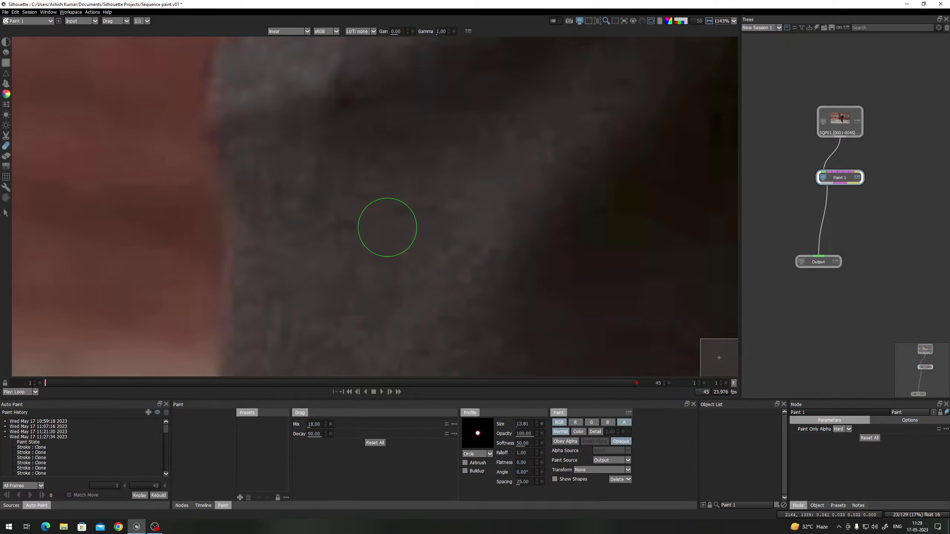
key(2)
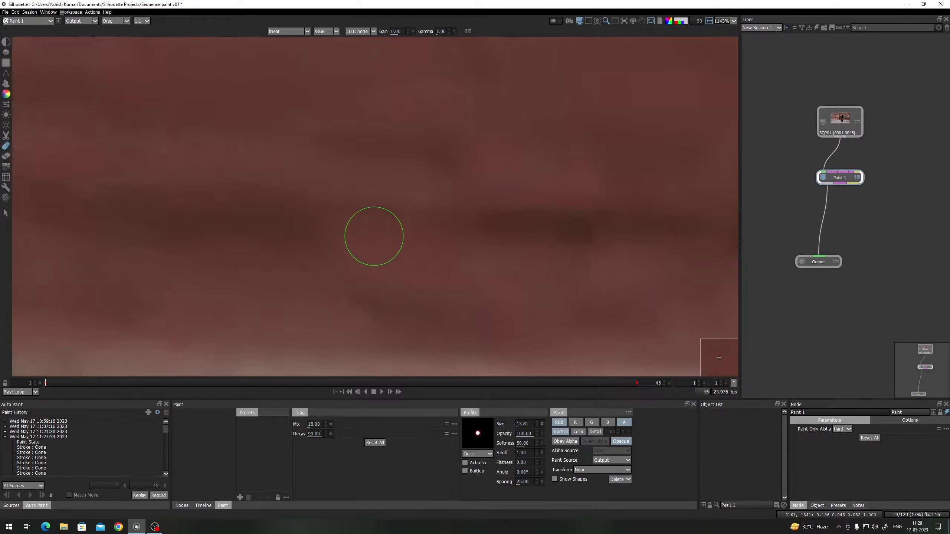
drag(400, 258, 406, 217)
Compare the painted output with the original input around the repaired brick and stone base, both close up and across the wider wall
key(1)
key(2)
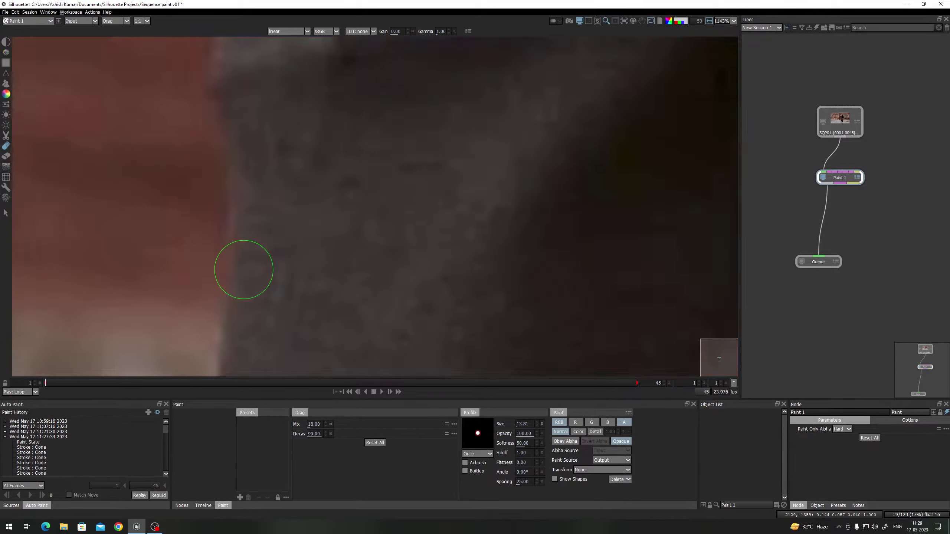
scroll(244, 270, down, 1)
scroll(295, 261, down, 4)
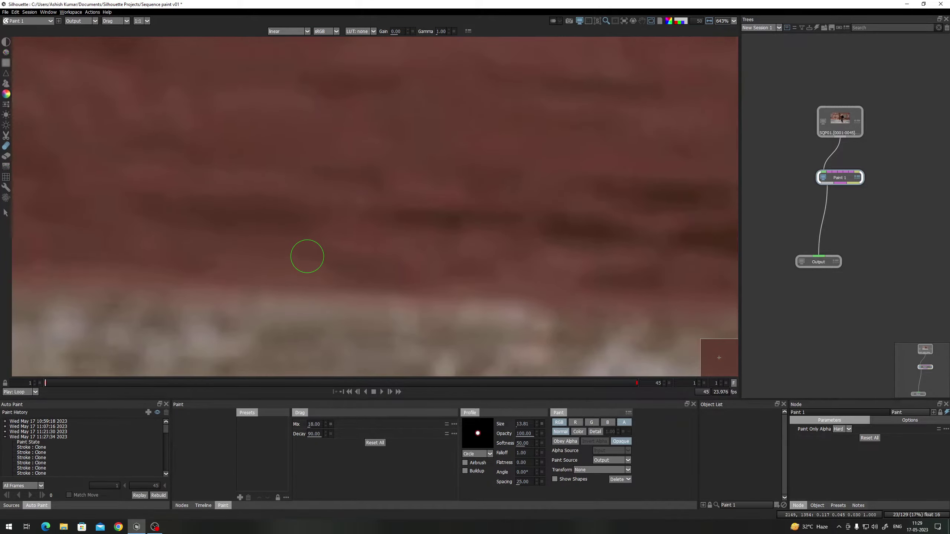
scroll(307, 255, down, 2)
key(1)
key(2)
scroll(310, 180, up, 2)
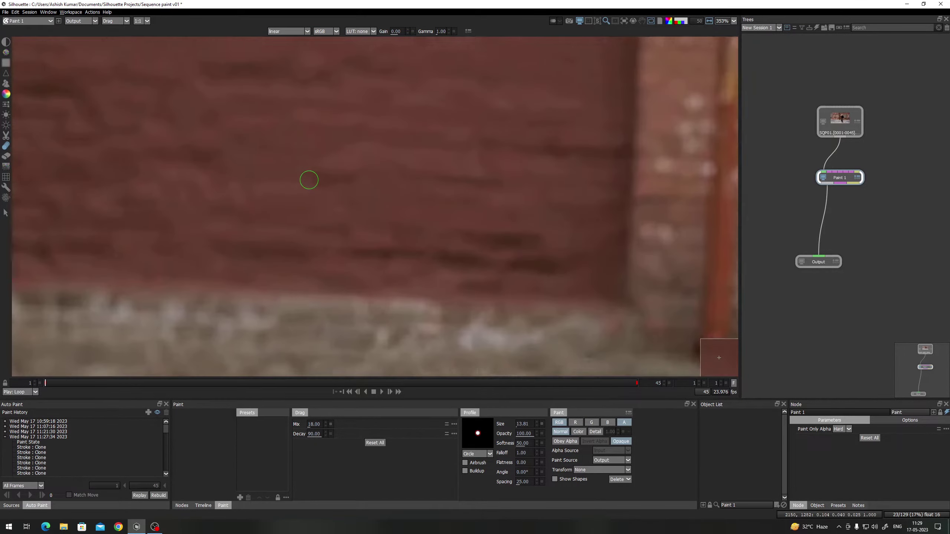
key(1)
key(2)
scroll(310, 254, down, 9)
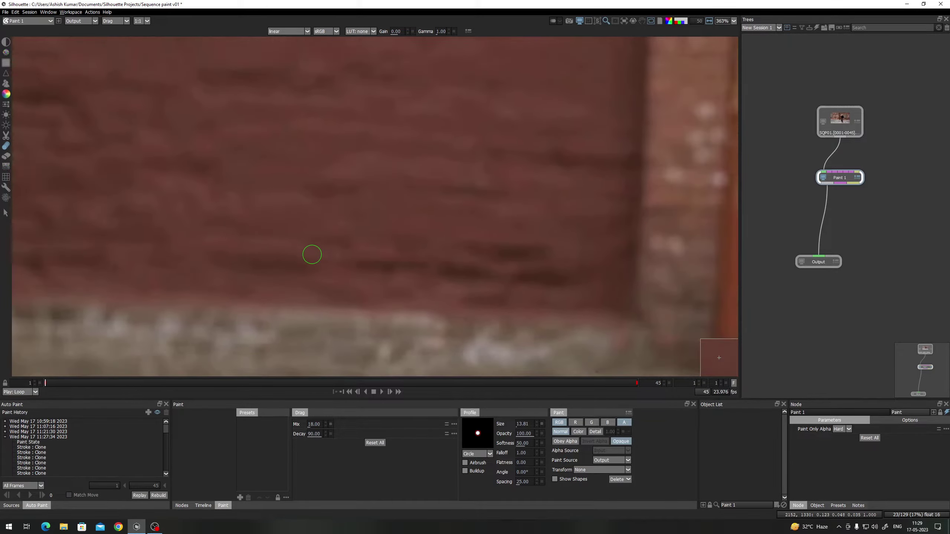
key(i)
key(2)
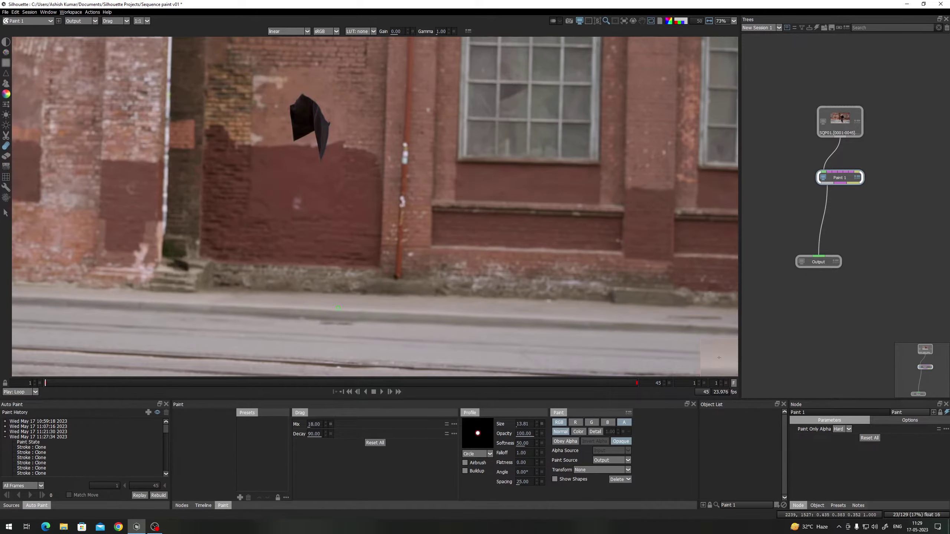
drag(339, 311, 339, 254)
scroll(338, 253, down, 2)
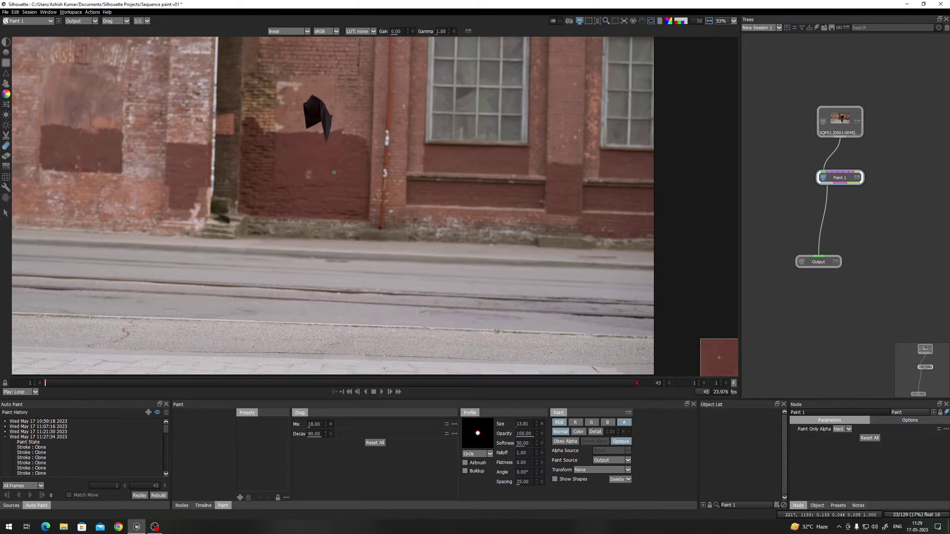
Clone plaster from above over the middle of the dark cloth remnant on the upper wall, using brush size 32.57 and source offset -0.45, -126.85
scroll(322, 243, up, 7)
scroll(319, 267, up, 4)
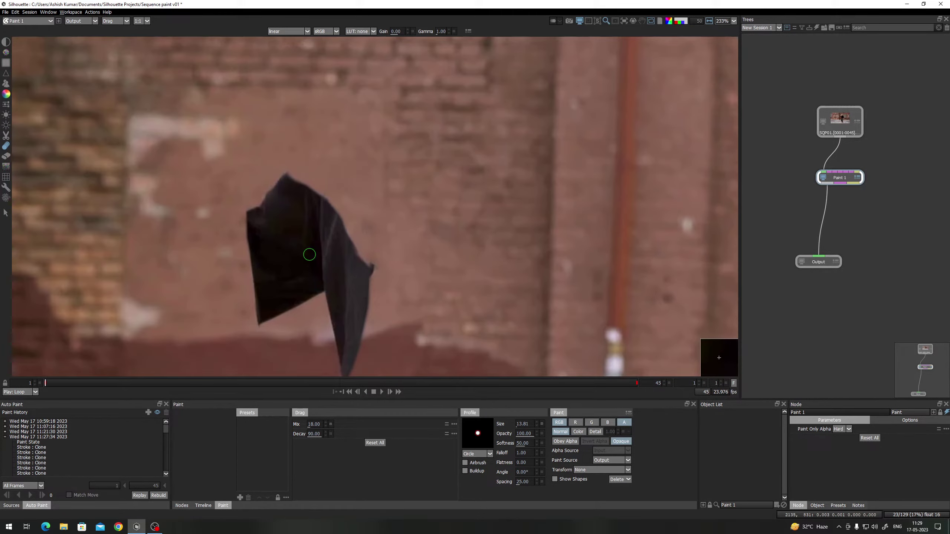
key(c)
scroll(352, 221, down, 3)
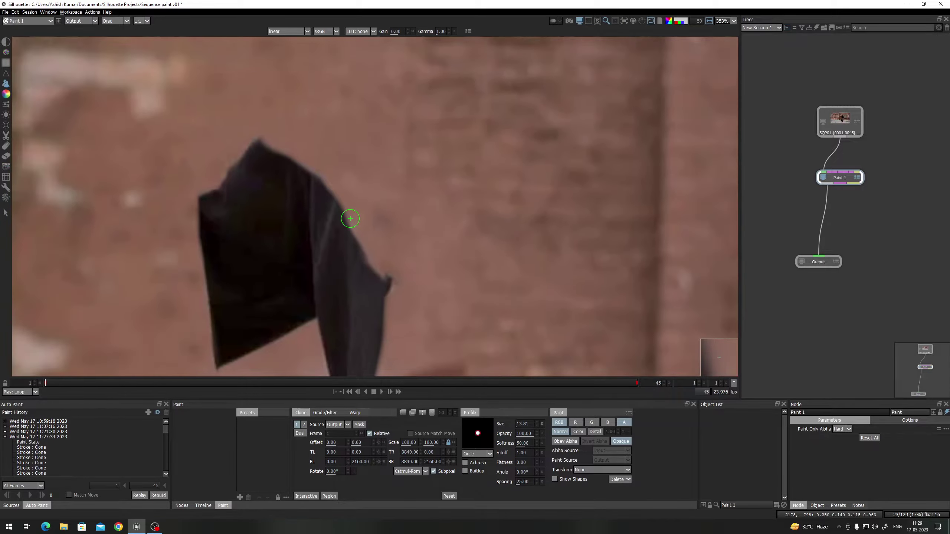
scroll(314, 250, down, 1)
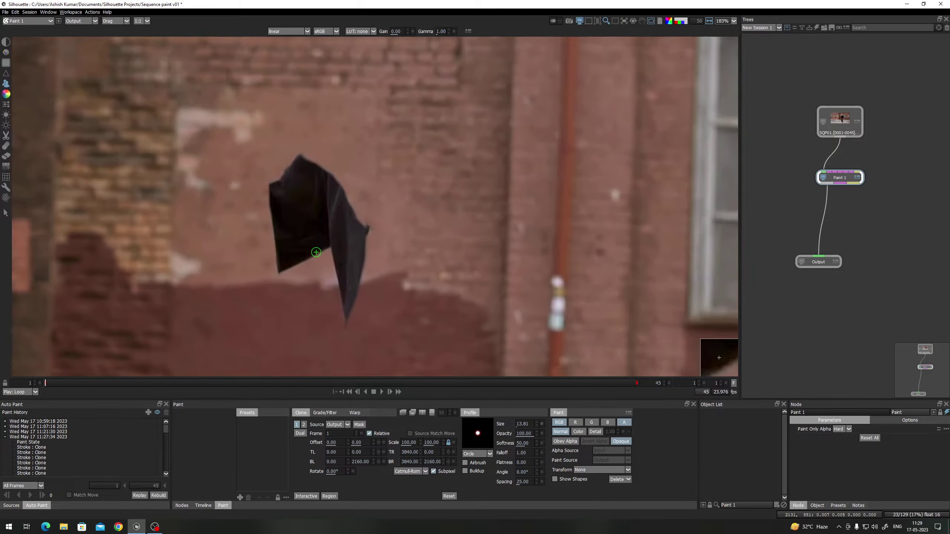
scroll(327, 150, up, 1)
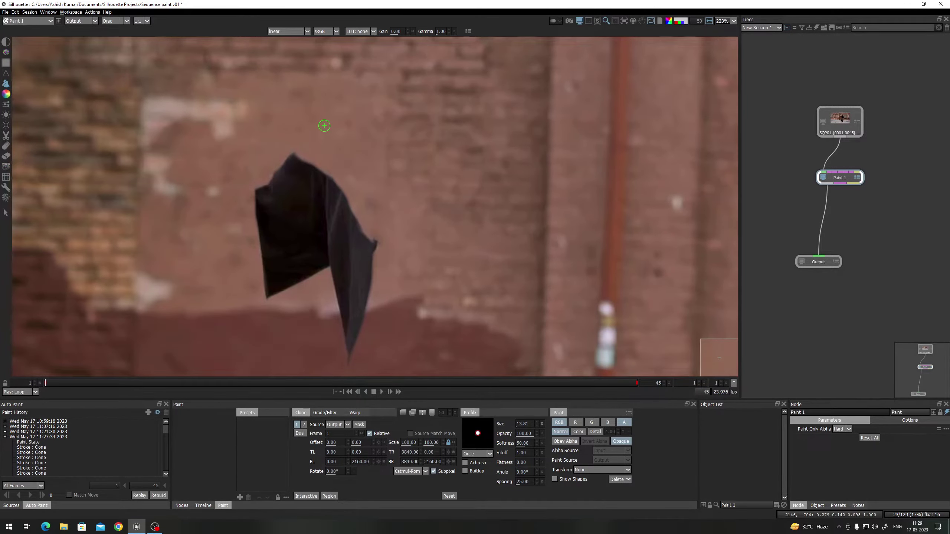
drag(328, 142, 328, 228)
scroll(326, 227, up, 1)
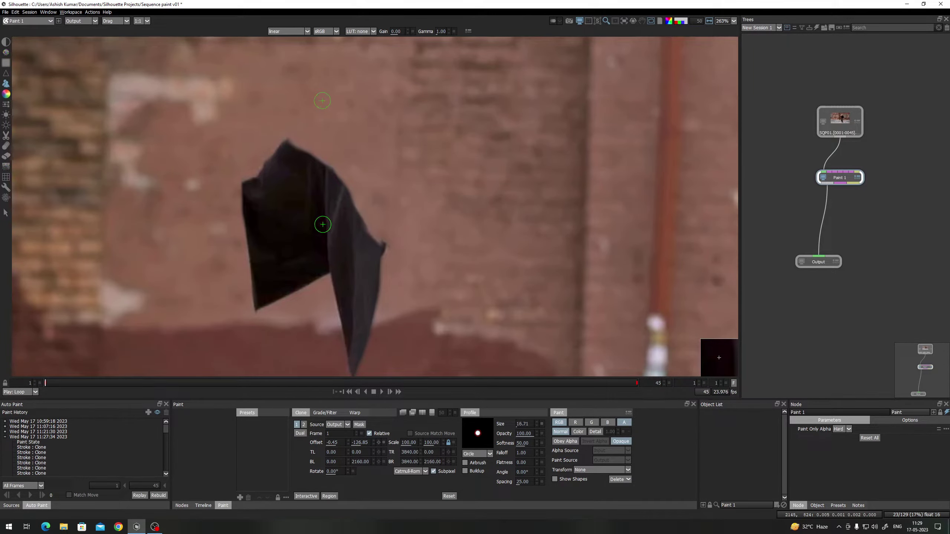
mouse_move(323, 224)
mouse_down()
mouse_move(310, 197)
mouse_move(312, 222)
mouse_up()
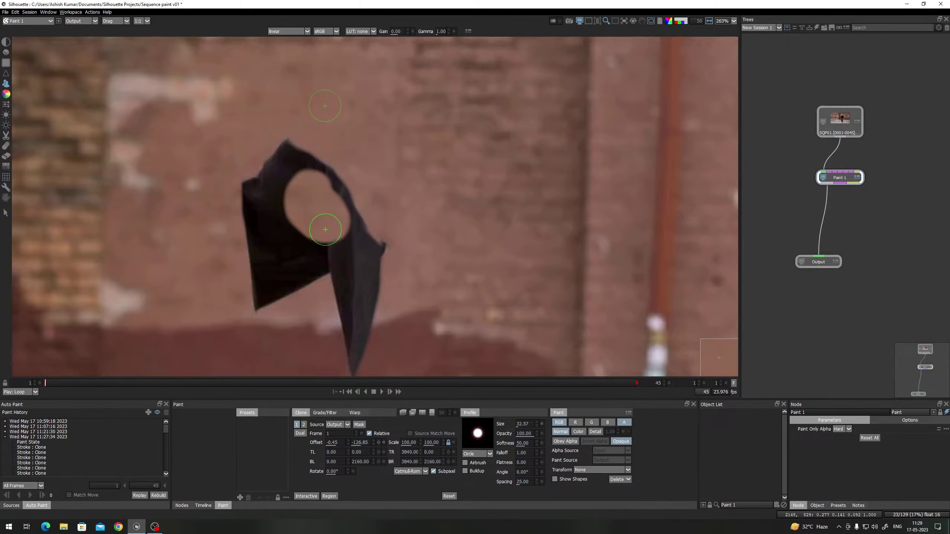
mouse_move(338, 253)
mouse_down()
mouse_move(328, 200)
mouse_move(353, 238)
mouse_move(357, 287)
mouse_up()
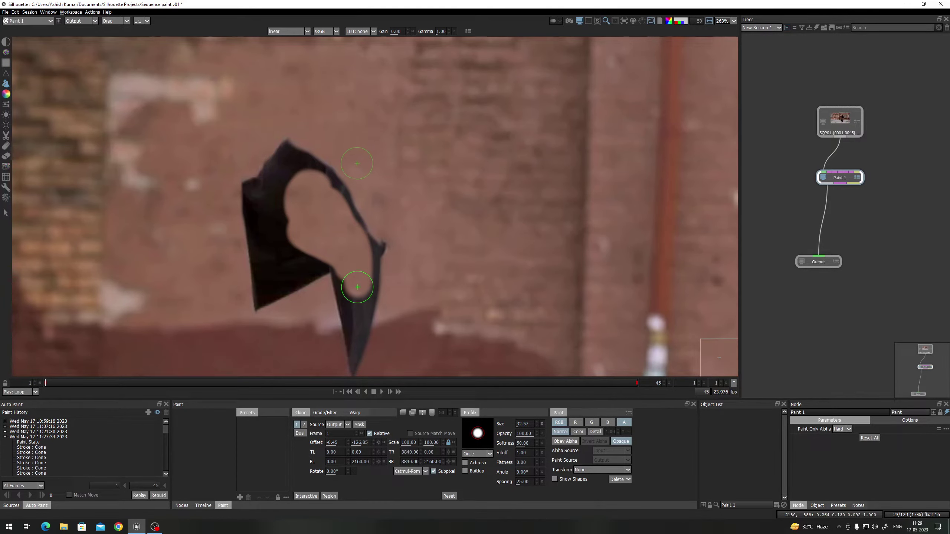
Clone plaster over the remnant's left part, redoing the first stroke, and cover its lower-left area with source offset -69.93, 20.14
mouse_move(258, 203)
mouse_down()
mouse_move(298, 274)
mouse_move(311, 224)
mouse_move(297, 215)
mouse_move(314, 217)
mouse_move(289, 232)
mouse_up()
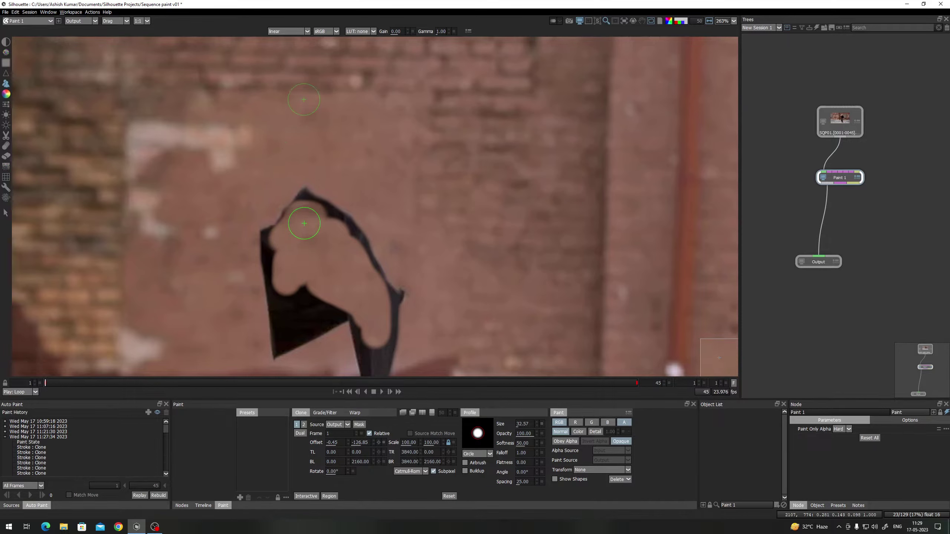
key(ctrl+z)
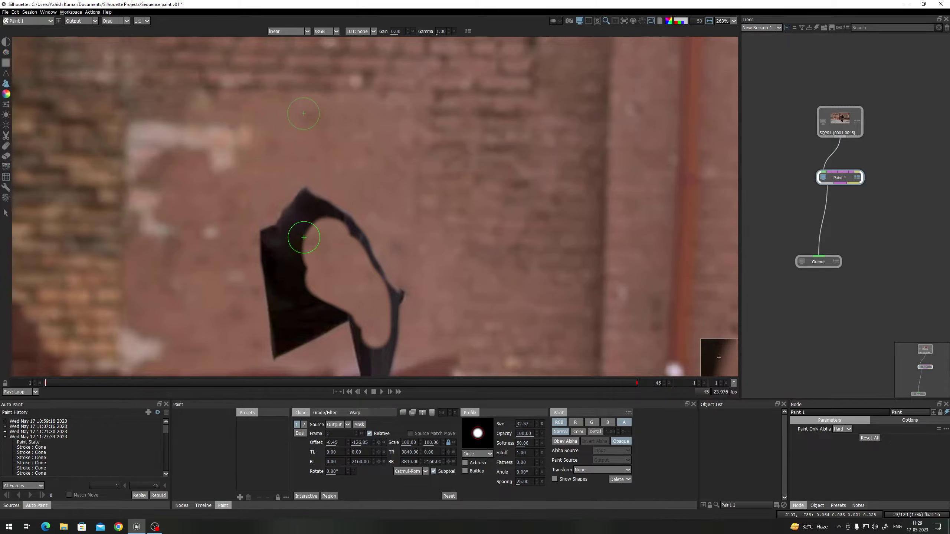
mouse_move(303, 237)
mouse_down()
mouse_move(280, 272)
mouse_move(282, 296)
mouse_move(294, 279)
mouse_move(313, 292)
mouse_move(290, 285)
mouse_up()
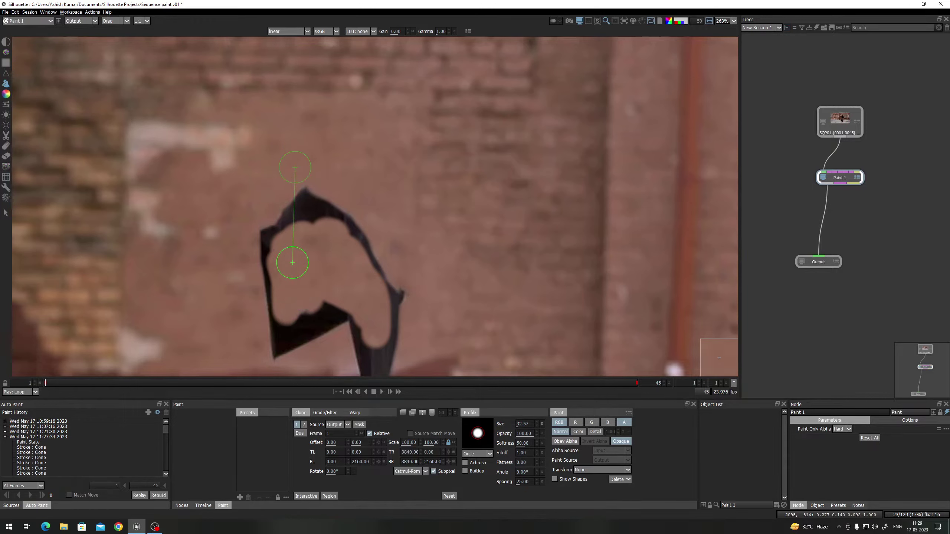
drag(286, 271, 294, 173)
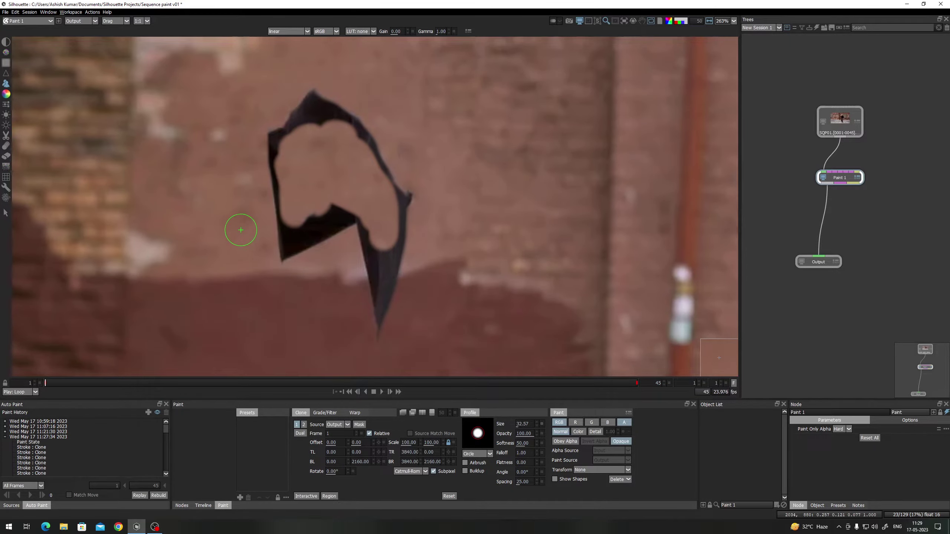
mouse_move(236, 246)
mouse_down()
mouse_move(305, 226)
mouse_move(308, 224)
mouse_up()
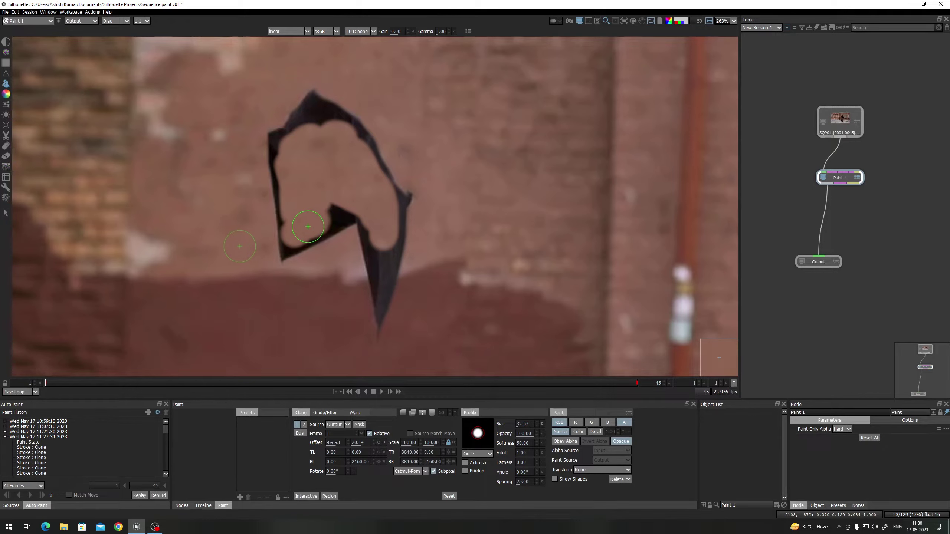
Reduce the brush size to 14.02 and clone dark red wall over the right side of the remnant's lower tip with source offset 9.68, -2.49
scroll(343, 252, up, 2)
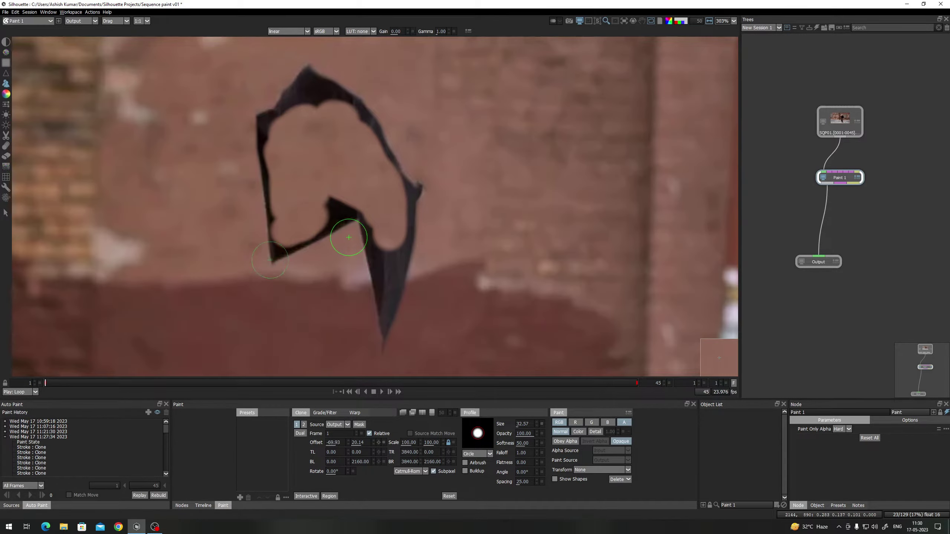
drag(452, 235, 427, 202)
drag(331, 87, 321, 153)
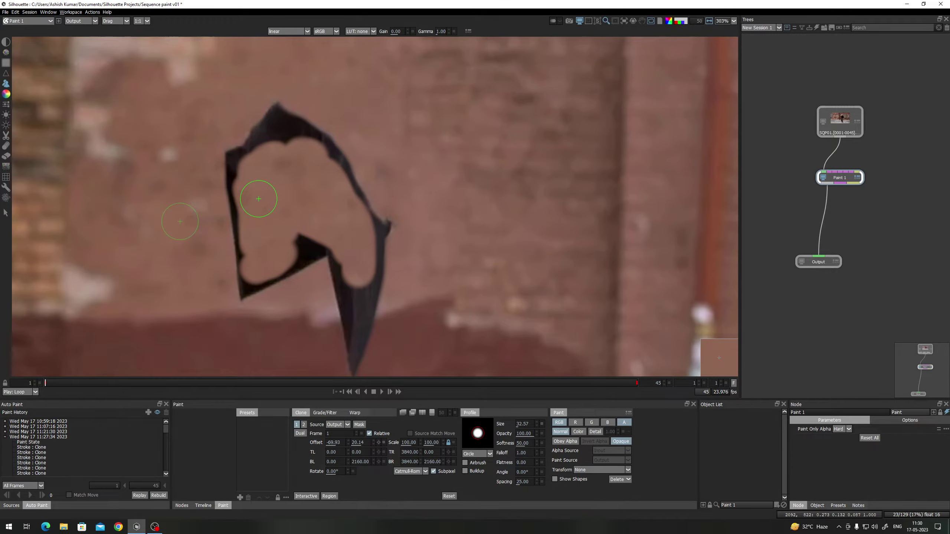
scroll(315, 244, up, 1)
drag(316, 245, 320, 148)
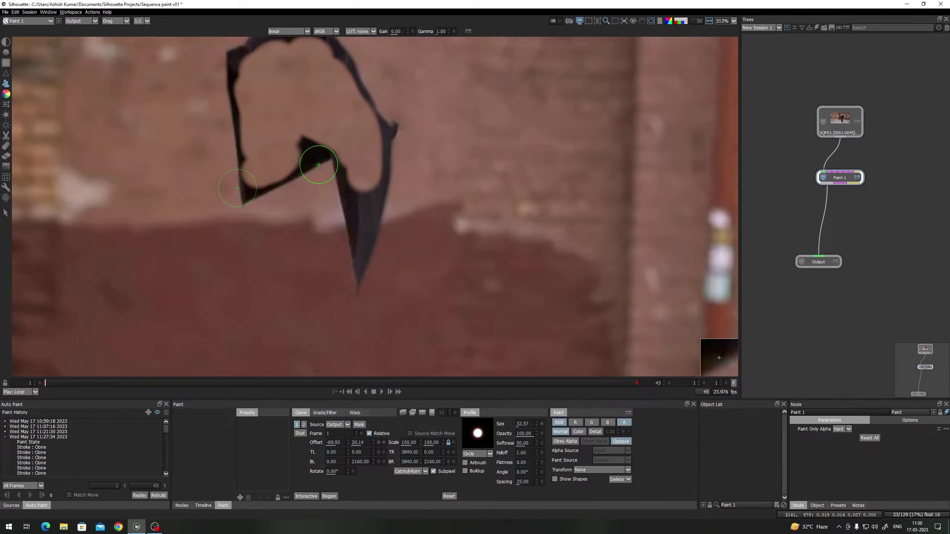
scroll(373, 206, up, 4)
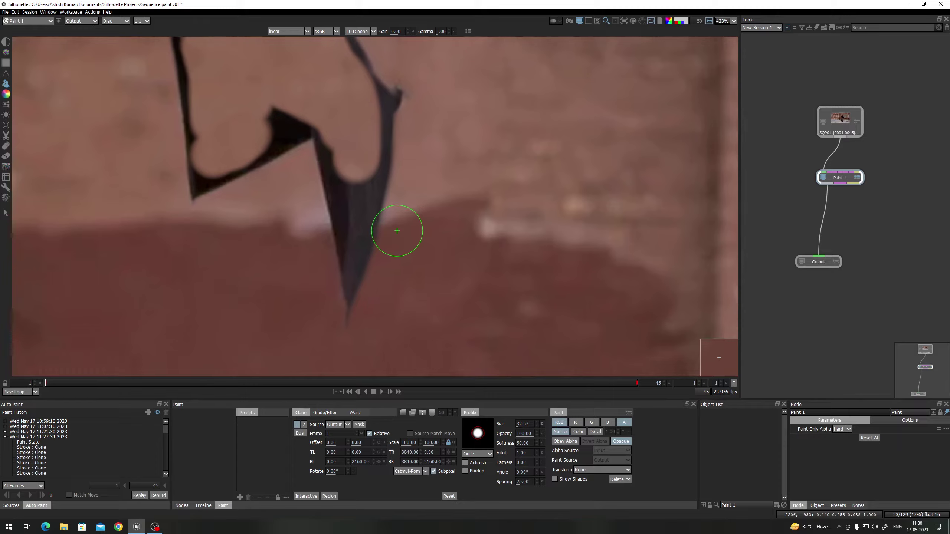
scroll(396, 226, up, 2)
key(bracketleft)
key(bracketleft)
key(bracketleft)
key(bracketleft)
key(bracketleft)
key(bracketleft)
scroll(397, 226, up, 2)
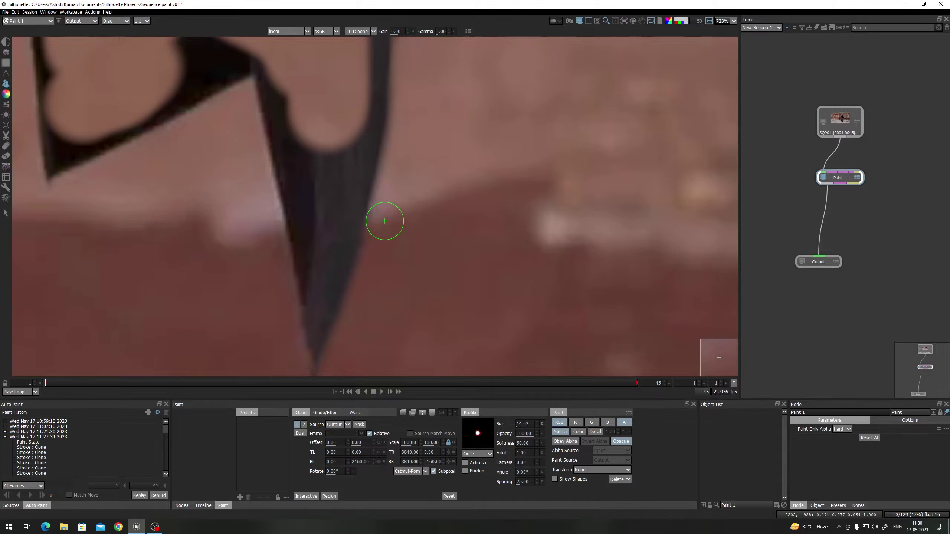
mouse_move(388, 218)
mouse_down()
mouse_move(358, 227)
mouse_move(360, 251)
mouse_move(378, 221)
mouse_move(391, 218)
mouse_move(373, 245)
mouse_move(355, 242)
mouse_move(345, 296)
mouse_up()
drag(349, 270, 362, 191)
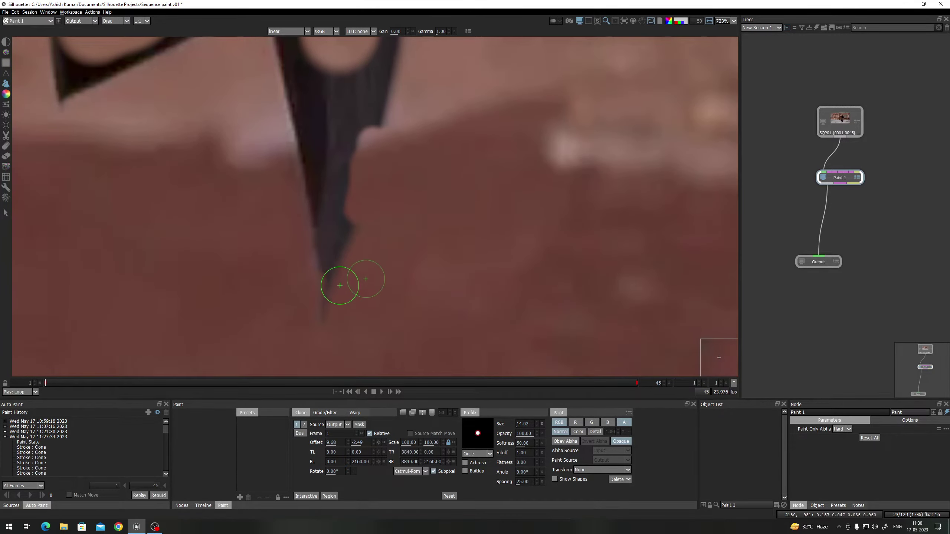
mouse_move(329, 318)
mouse_down()
mouse_move(350, 234)
mouse_move(353, 159)
mouse_move(337, 197)
mouse_move(332, 259)
mouse_move(269, 244)
mouse_up()
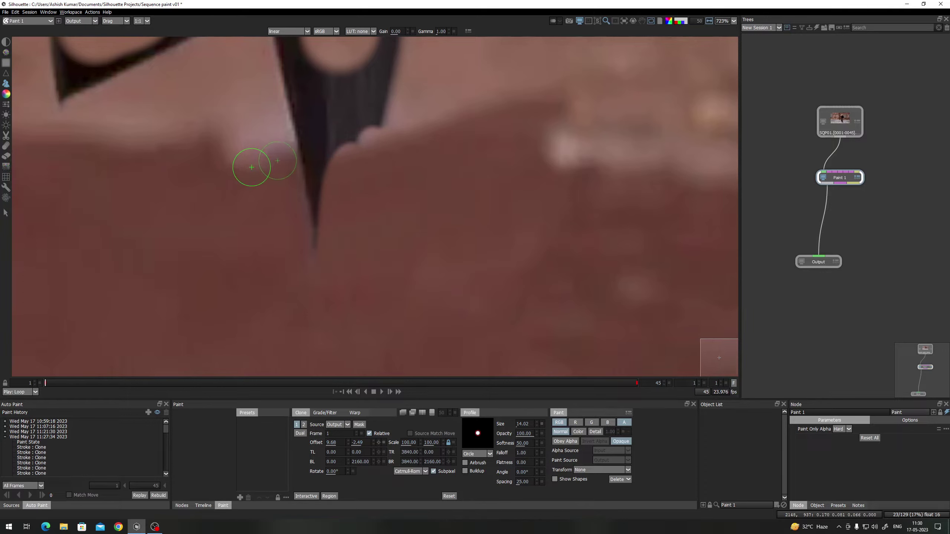
Clone dark red wall over the rest of the lower tip with source offset -6.22, 0.28 and smooth it with the Drag tool at mix 18
mouse_move(261, 167)
mouse_down()
mouse_move(297, 164)
mouse_move(315, 257)
mouse_move(305, 270)
mouse_move(314, 170)
mouse_up()
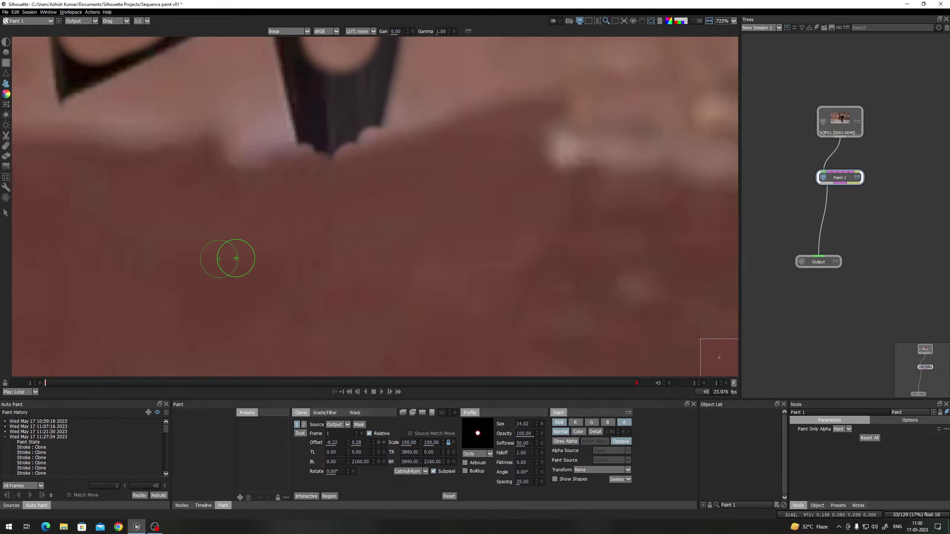
key(d)
scroll(345, 231, up, 1)
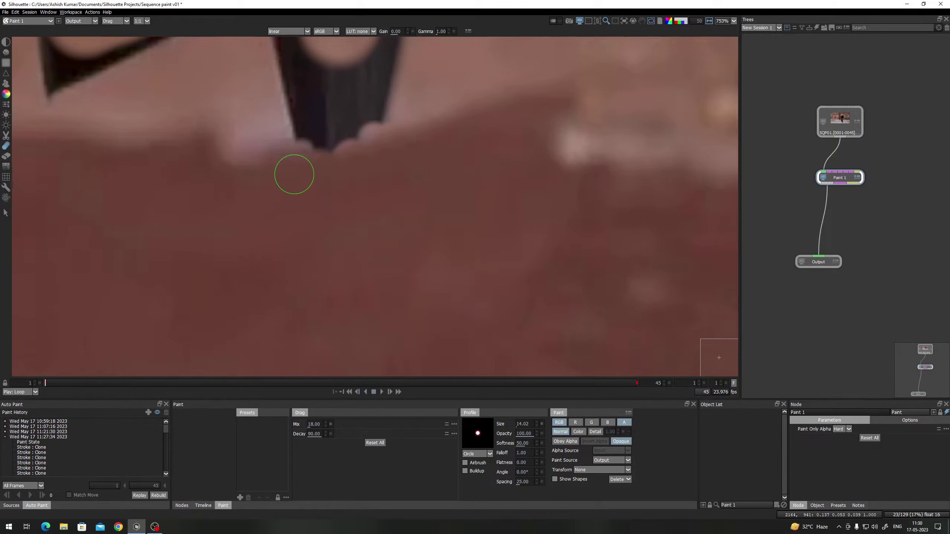
drag(332, 174, 272, 268)
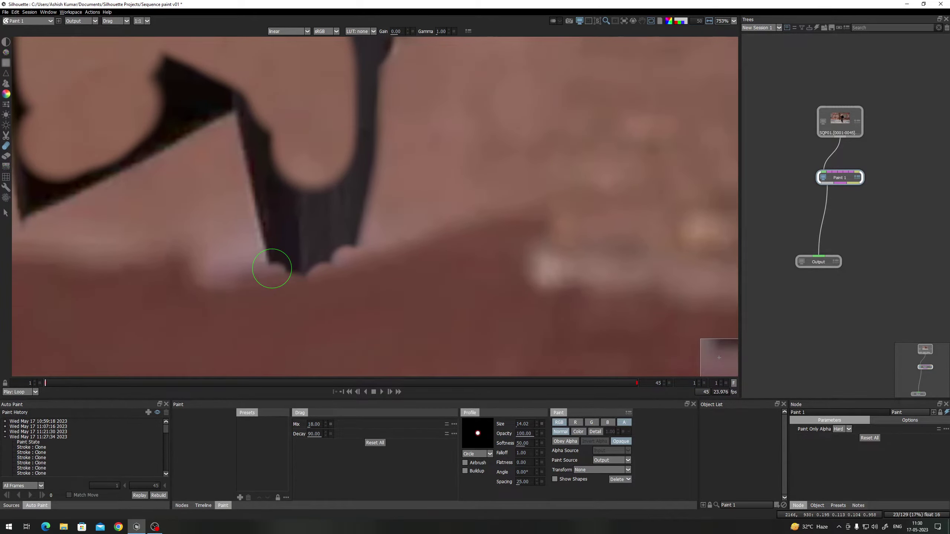
Clone plaster over the lower strip's left edge with source offset -7.17, 1.33 and its right edge with offset 11.82, 0.80
key(c)
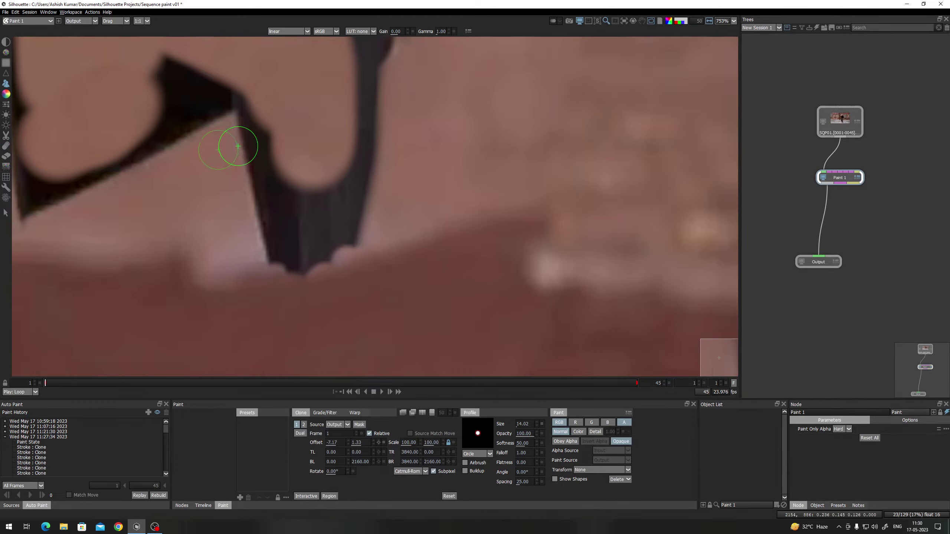
mouse_move(238, 146)
mouse_down()
mouse_move(236, 127)
mouse_move(243, 202)
mouse_move(240, 134)
mouse_move(267, 157)
mouse_move(263, 198)
mouse_up()
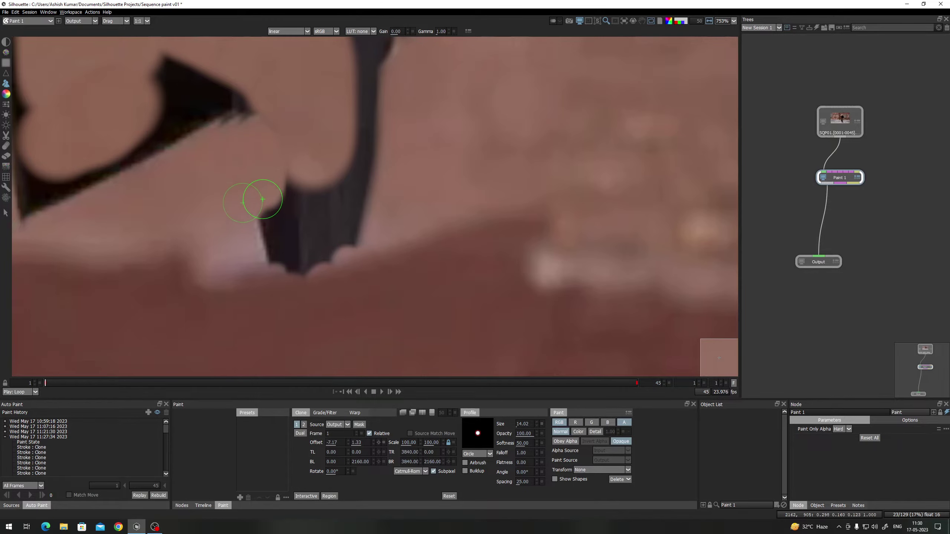
drag(391, 130, 386, 129)
drag(386, 130, 384, 192)
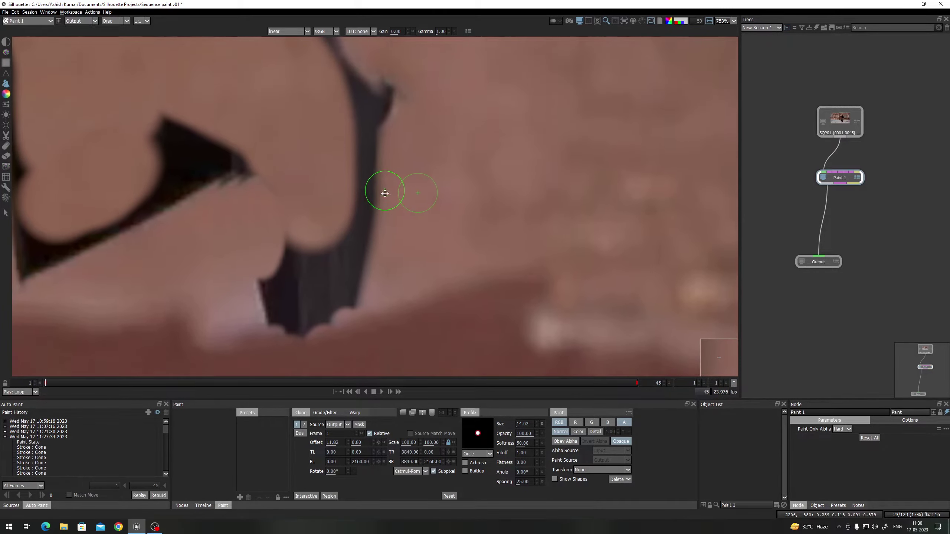
mouse_move(386, 146)
mouse_down()
mouse_move(377, 257)
mouse_move(367, 245)
mouse_move(363, 139)
mouse_up()
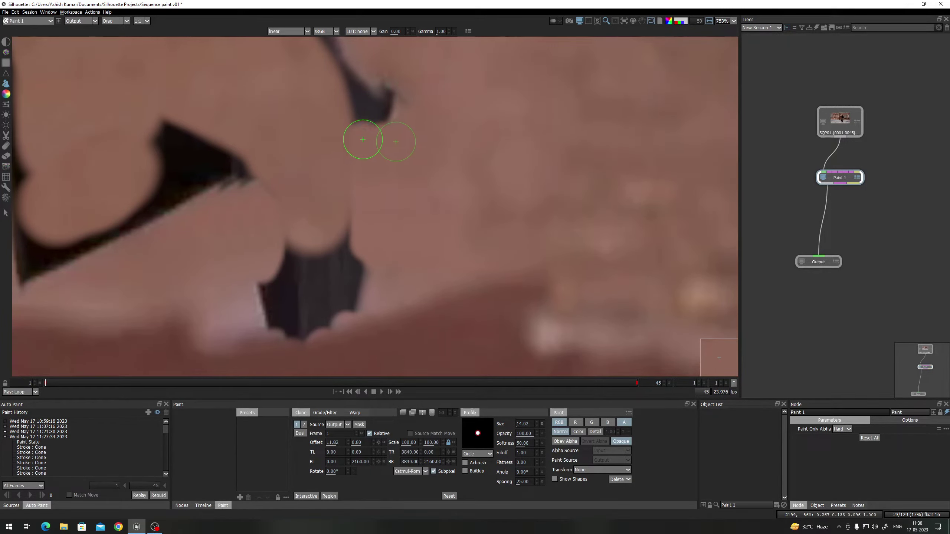
Clone plaster over the upper right and upper left parts of the lower dark piece, using source offset -10.62, -1.69 on the left
scroll(358, 220, down, 5)
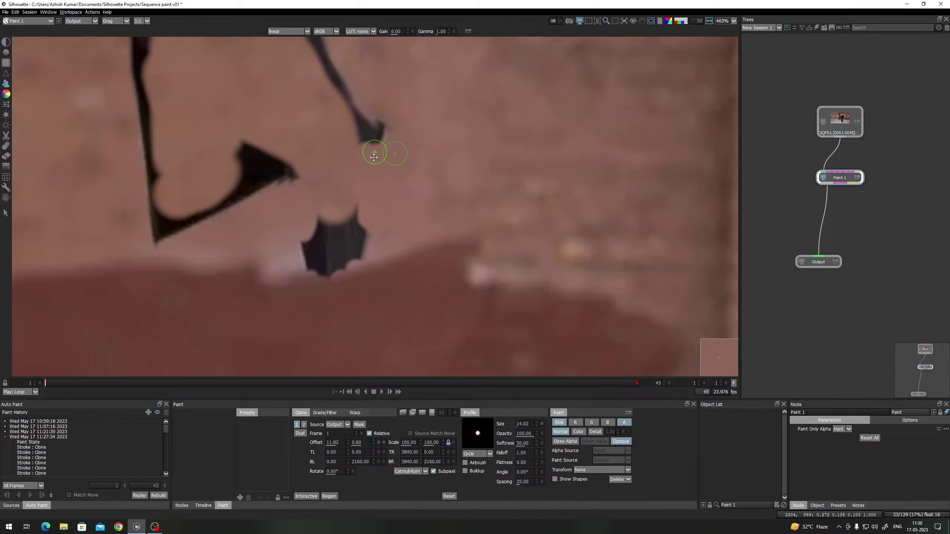
scroll(365, 196, down, 1)
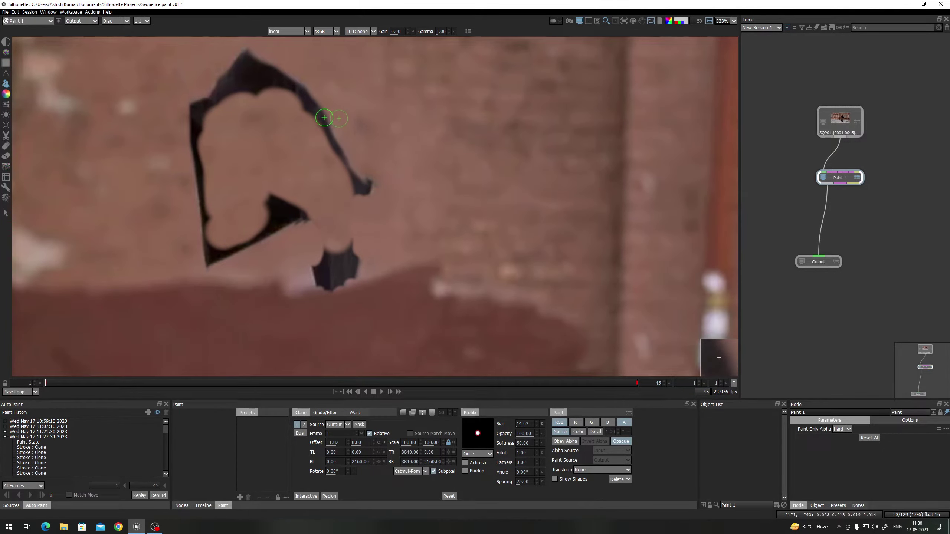
scroll(360, 259, up, 3)
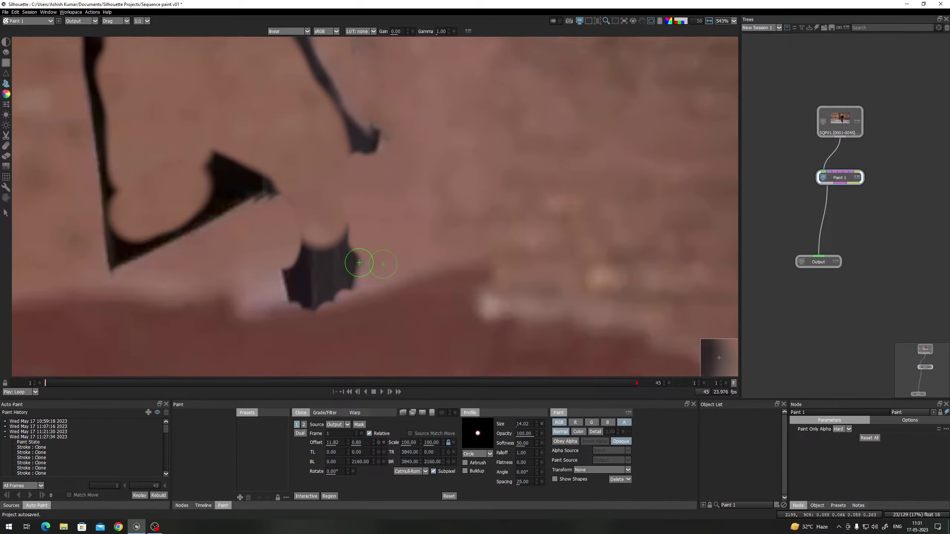
drag(359, 261, 345, 226)
scroll(329, 254, up, 1)
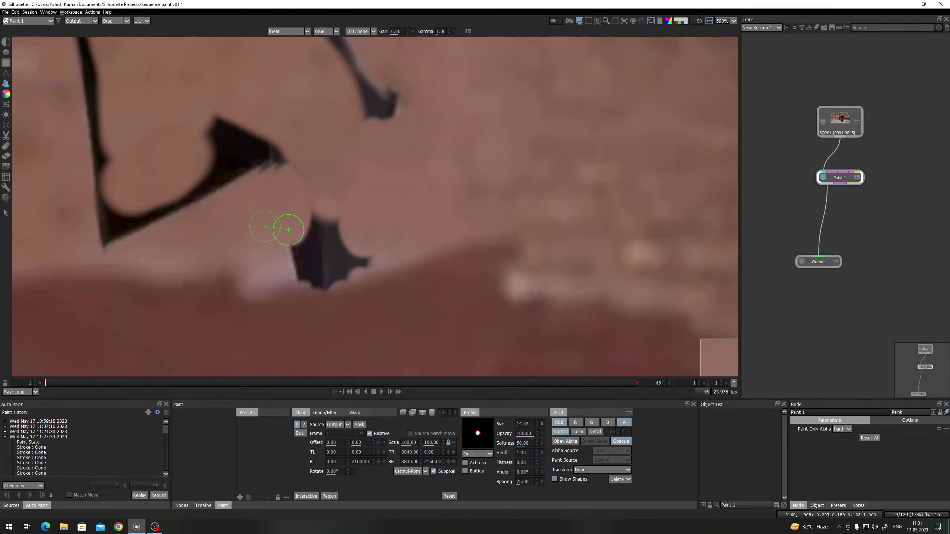
mouse_move(289, 229)
mouse_down()
mouse_move(317, 209)
mouse_move(303, 237)
mouse_up()
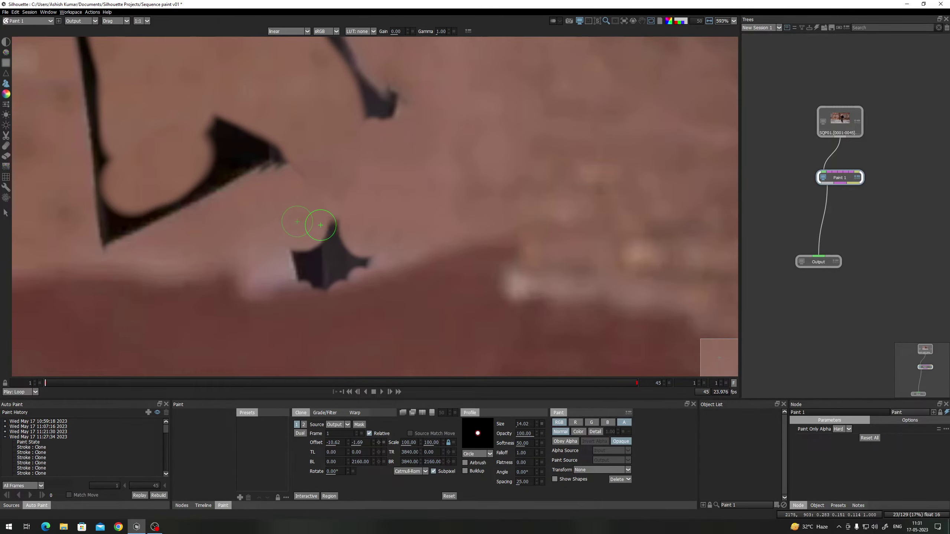
Clone plaster over the lower part and corner of the left black outline with source offsets 5.94, -0.47 and -6.16, 0.95
mouse_move(217, 208)
mouse_down()
mouse_move(444, 242)
mouse_move(424, 238)
mouse_move(471, 212)
mouse_move(418, 233)
mouse_move(492, 215)
mouse_move(501, 200)
mouse_move(416, 234)
mouse_move(441, 199)
mouse_up()
scroll(443, 243, up, 1)
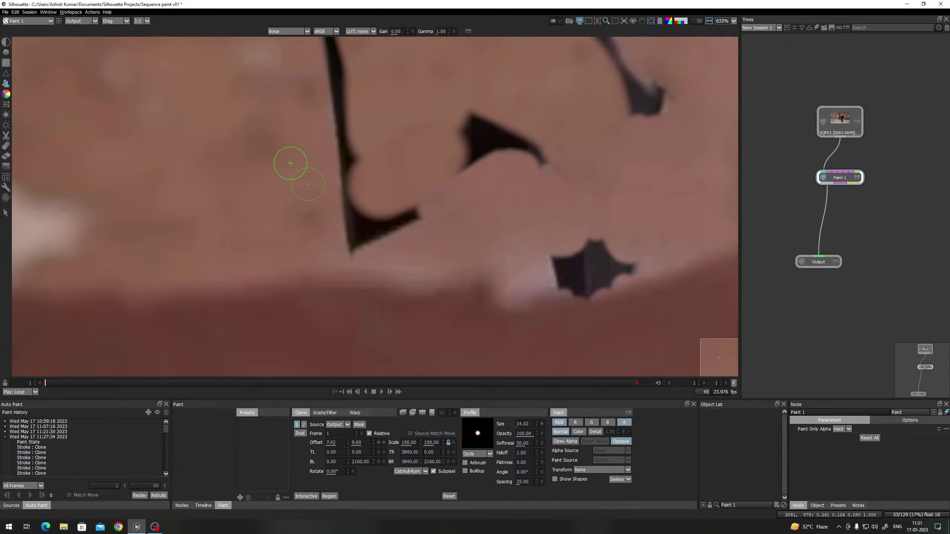
drag(331, 137, 344, 184)
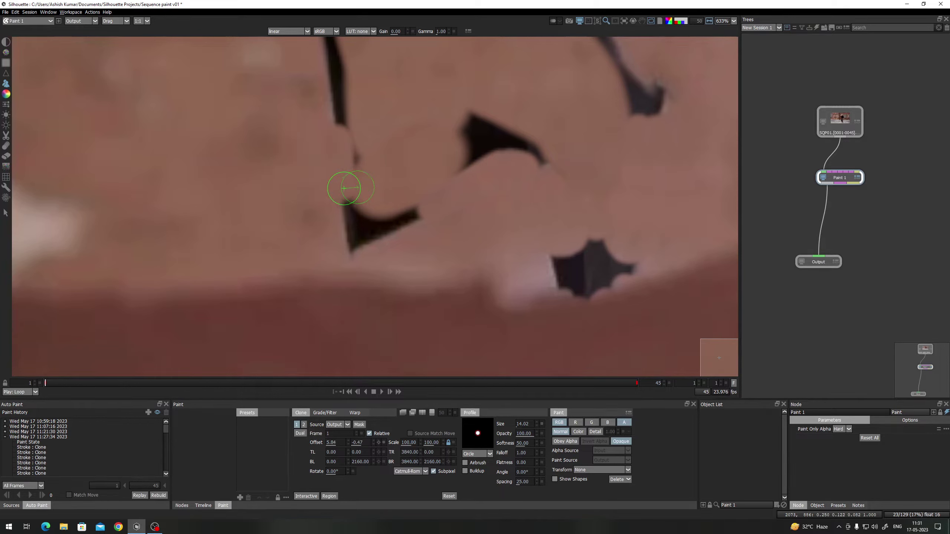
mouse_move(369, 185)
mouse_down()
mouse_move(345, 202)
mouse_move(355, 217)
mouse_move(357, 198)
mouse_move(358, 211)
mouse_move(344, 246)
mouse_up()
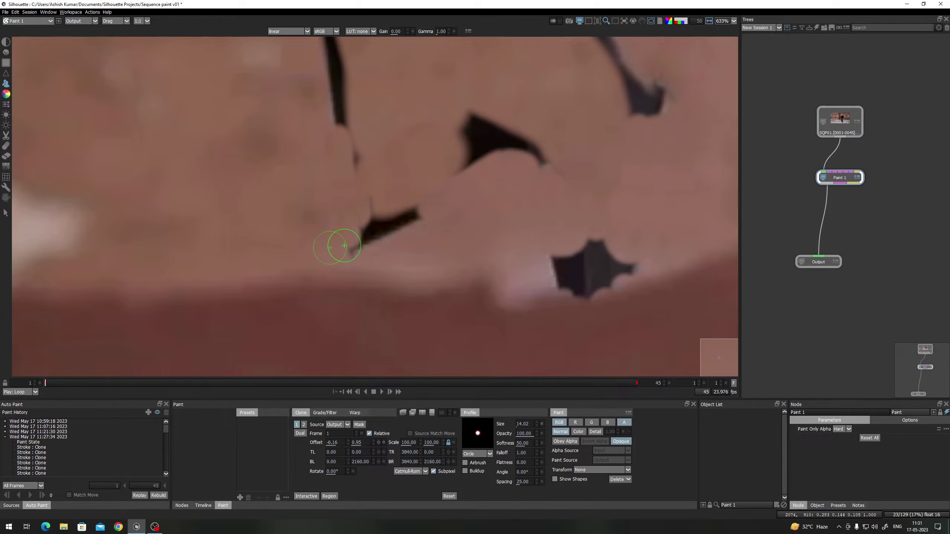
Clone wall texture over the middle stretch of the left black outline with source offset -6.16, 0.95
drag(332, 171, 327, 337)
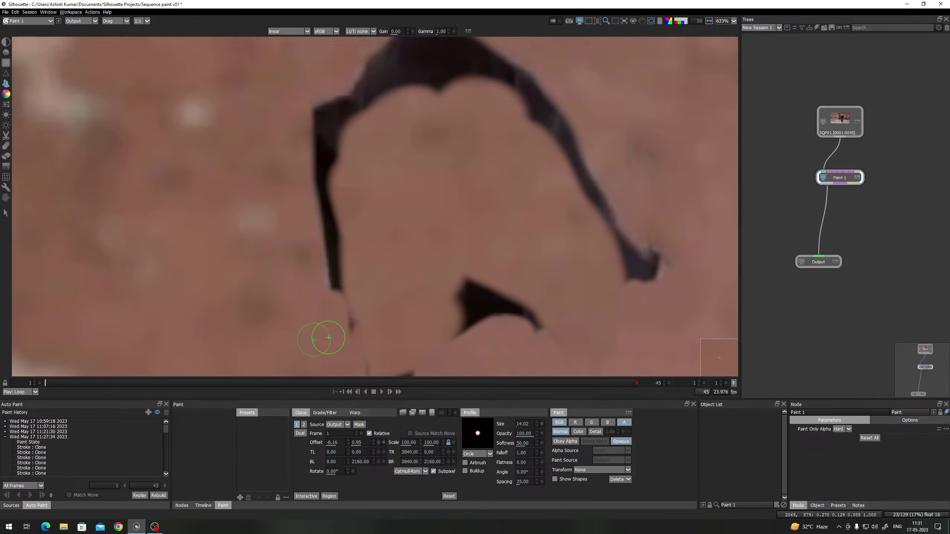
mouse_move(316, 201)
mouse_down()
mouse_move(328, 229)
mouse_move(322, 289)
mouse_move(330, 287)
mouse_up()
drag(341, 336, 350, 300)
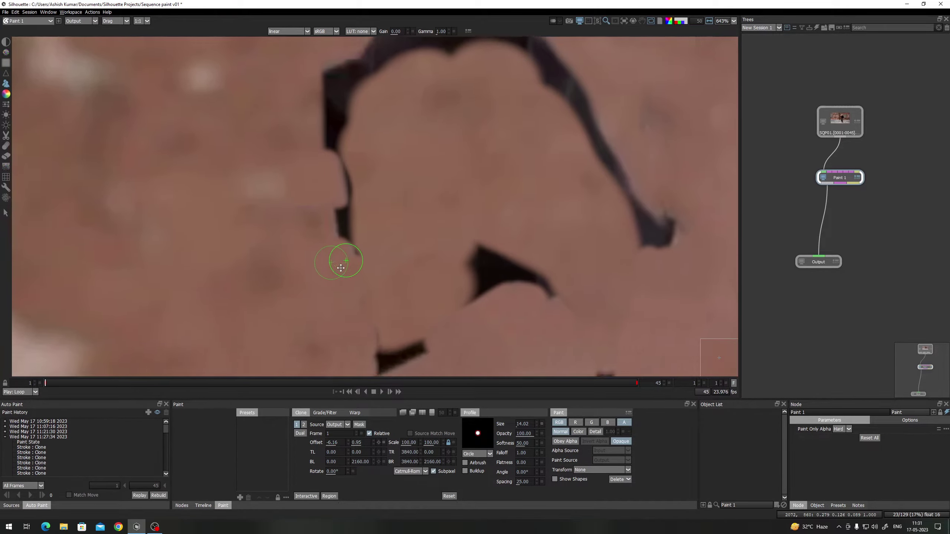
drag(343, 261, 359, 335)
drag(356, 205, 316, 327)
Clone wall over the top of the dark arch with source offset -0.31, -13.22, and undo the last stroke on its left shoulder
mouse_move(392, 146)
mouse_down()
mouse_move(410, 162)
mouse_move(412, 150)
mouse_move(344, 233)
mouse_move(382, 208)
mouse_move(420, 155)
mouse_move(473, 163)
mouse_move(457, 182)
mouse_move(427, 160)
mouse_move(513, 226)
mouse_up()
mouse_move(490, 188)
mouse_down()
mouse_move(456, 149)
mouse_move(416, 155)
mouse_move(388, 145)
mouse_move(376, 183)
mouse_move(385, 157)
mouse_move(354, 172)
mouse_move(433, 172)
mouse_move(383, 170)
mouse_move(403, 187)
mouse_move(461, 188)
mouse_up()
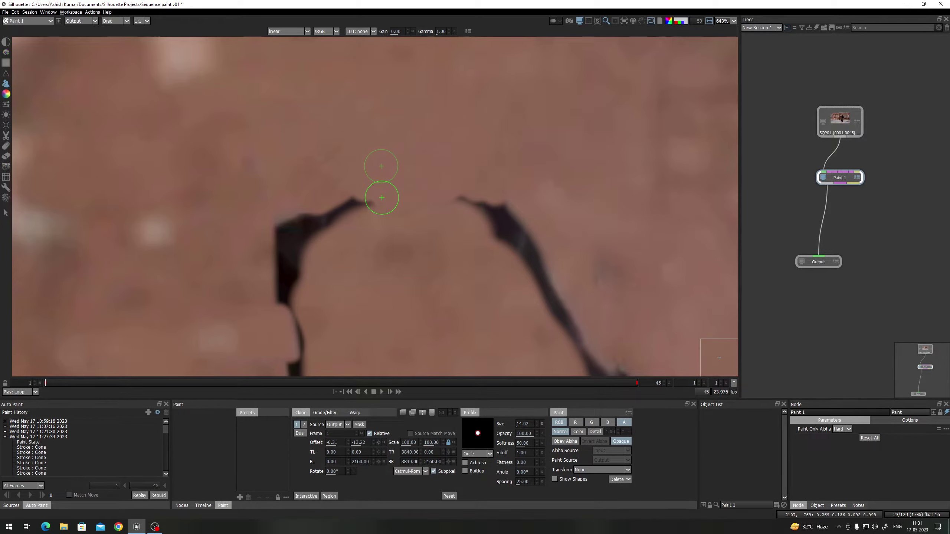
drag(362, 198, 349, 205)
mouse_move(313, 217)
mouse_down()
mouse_move(365, 175)
mouse_move(354, 173)
mouse_up()
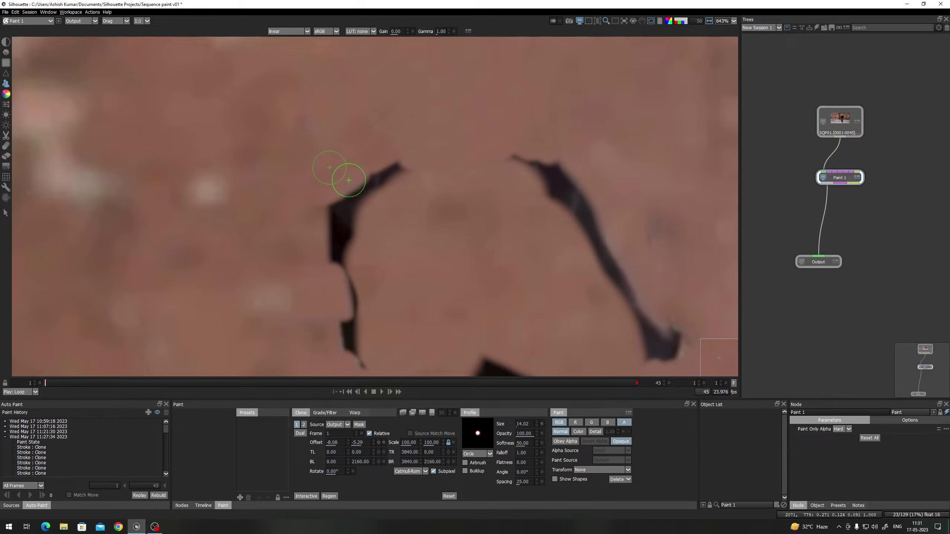
key(ctrl+z)
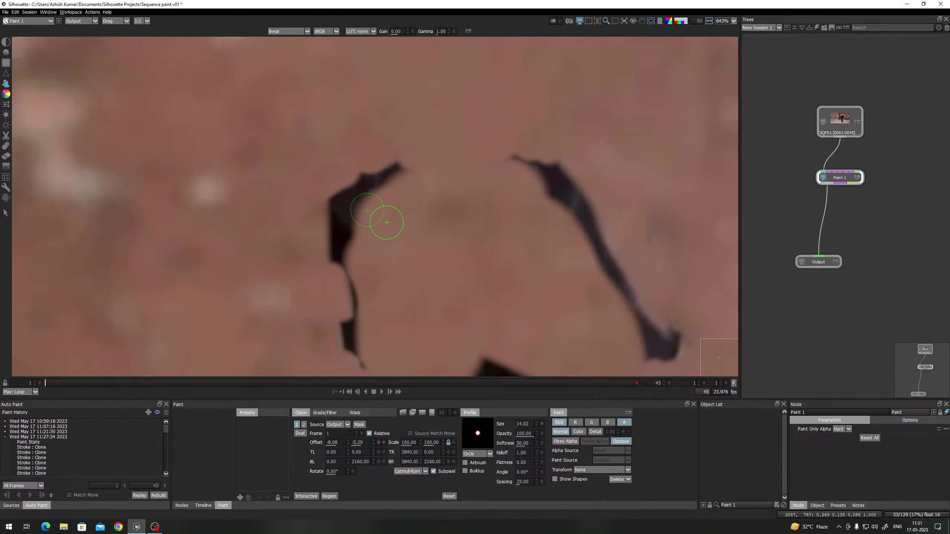
Clone wall texture over the upper part of the arch's right dark strip with source offset 6.22, -6.38
mouse_move(370, 225)
mouse_down()
mouse_move(361, 148)
mouse_move(257, 159)
mouse_up()
mouse_move(535, 170)
mouse_down()
mouse_move(475, 234)
mouse_move(460, 218)
mouse_move(479, 179)
mouse_move(465, 193)
mouse_move(411, 141)
mouse_move(462, 213)
mouse_move(417, 169)
mouse_up()
shift+click(479, 179)
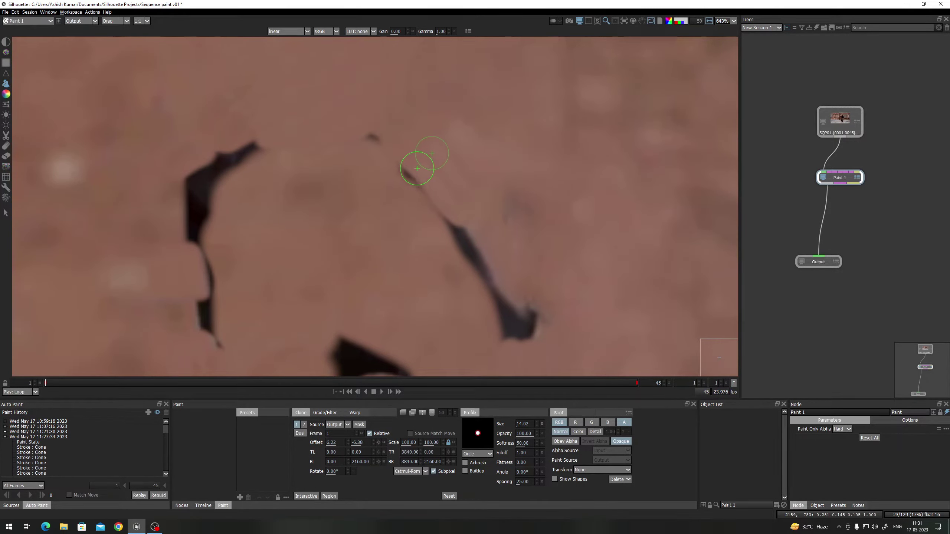
Clone wall over the right strip's lower end with source offset 8.88, 4.75 and thin the strip above it with offset 4.29, -2.60
drag(457, 228, 406, 153)
scroll(406, 153, up, 1)
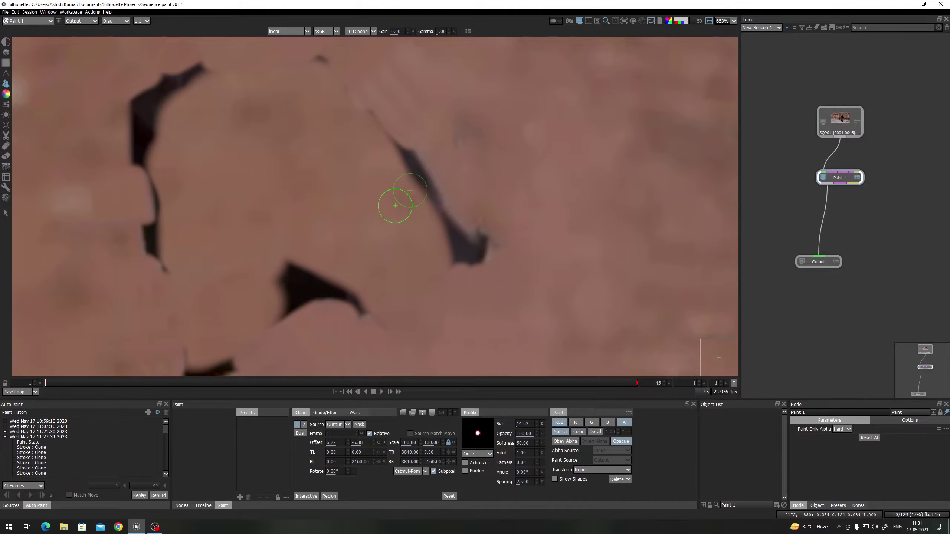
drag(395, 206, 371, 128)
mouse_move(456, 184)
shift+mouse_down()
mouse_move(463, 197)
mouse_move(467, 169)
mouse_move(439, 193)
mouse_move(439, 151)
mouse_move(445, 227)
shift+mouse_up()
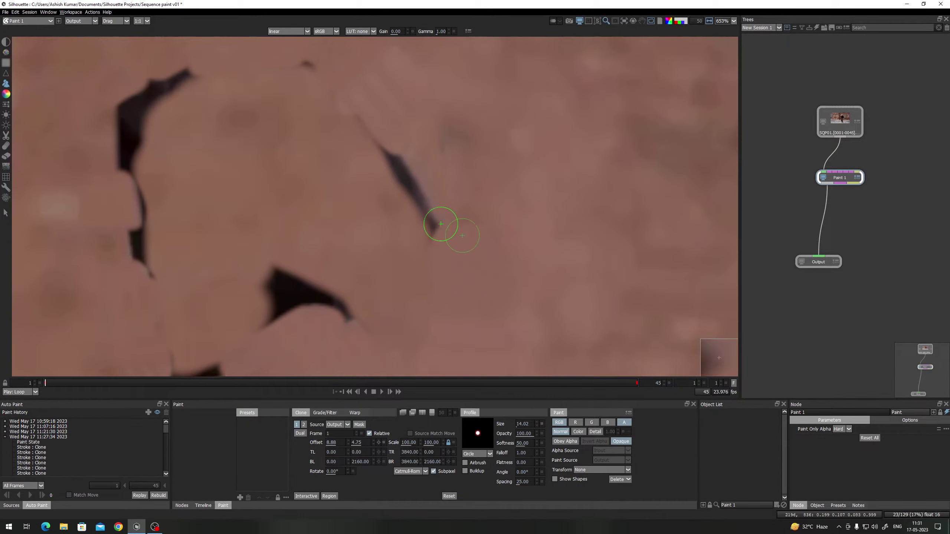
mouse_move(402, 168)
shift+mouse_down()
mouse_move(380, 185)
mouse_move(413, 166)
mouse_move(428, 205)
mouse_move(408, 162)
mouse_move(404, 69)
shift+mouse_up()
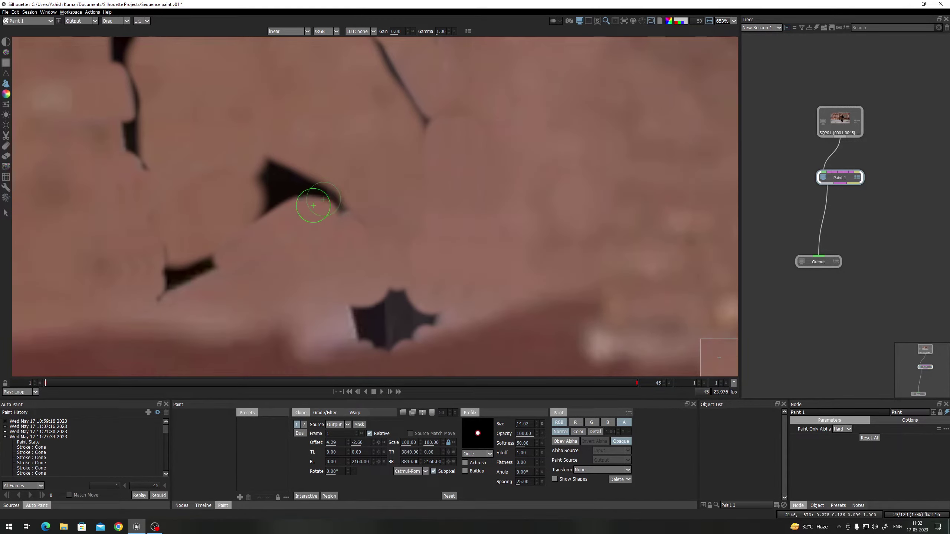
Clone plaster over the black triangular remnant in the middle of the wall
ctrl+click(307, 228)
mouse_move(299, 204)
mouse_down()
mouse_move(275, 220)
mouse_move(272, 187)
mouse_move(337, 217)
mouse_move(301, 183)
mouse_move(266, 173)
mouse_move(281, 67)
mouse_up()
scroll(281, 67, down, 3)
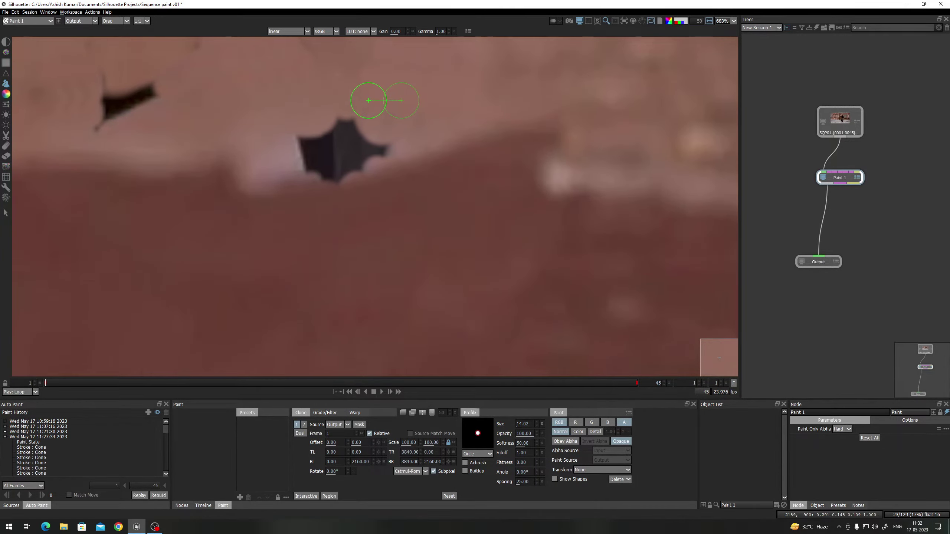
Clone the pale plaster edge over the lower dark piece with source offsets 12.88, 0.00 and 8.49, -2.24, undoing the last stroke
drag(368, 100, 364, 115)
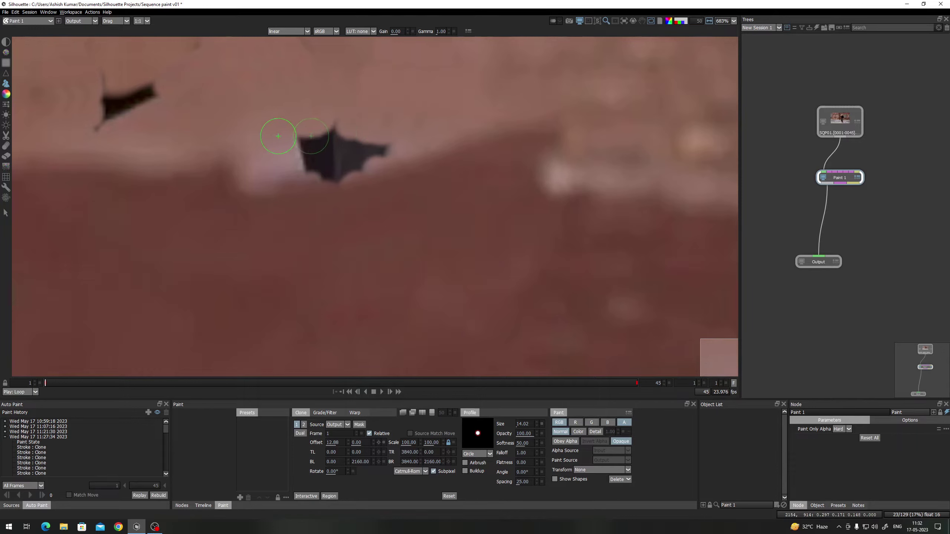
mouse_move(281, 133)
mouse_down()
mouse_move(305, 151)
mouse_move(315, 139)
mouse_move(324, 148)
mouse_move(329, 133)
mouse_move(337, 155)
mouse_up()
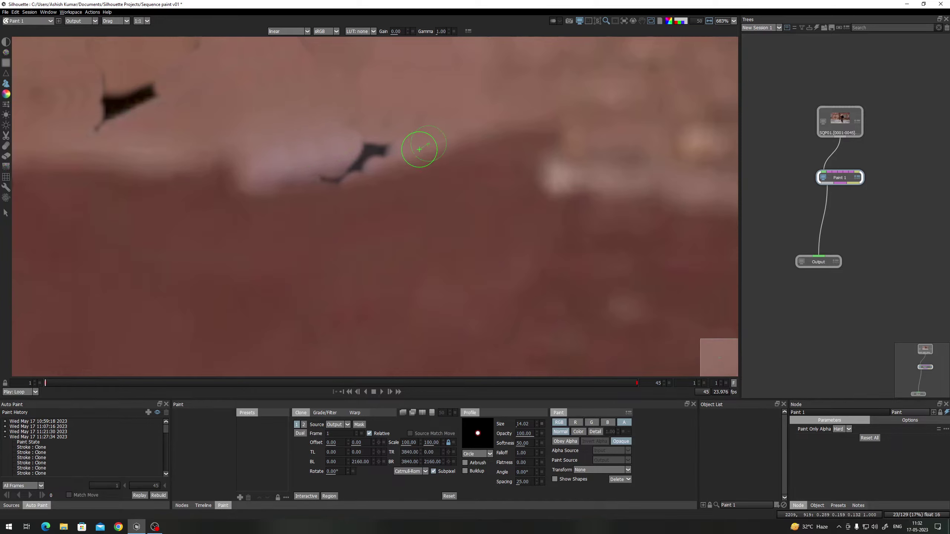
drag(383, 151, 325, 176)
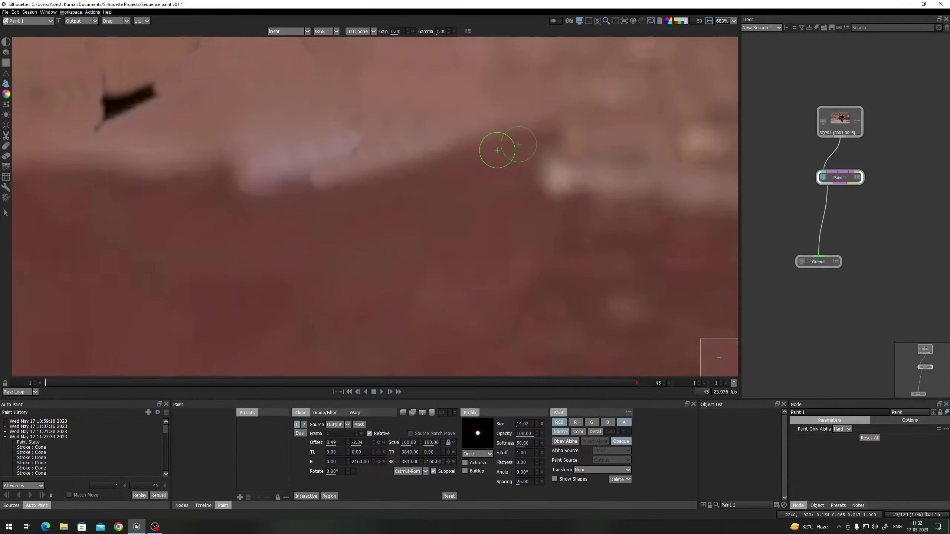
key(ctrl+z)
drag(400, 190, 376, 256)
scroll(369, 255, down, 2)
Set the Drag tool's mix to 50 and smear away the small dark speck on the plaster's lower edge
key(d)
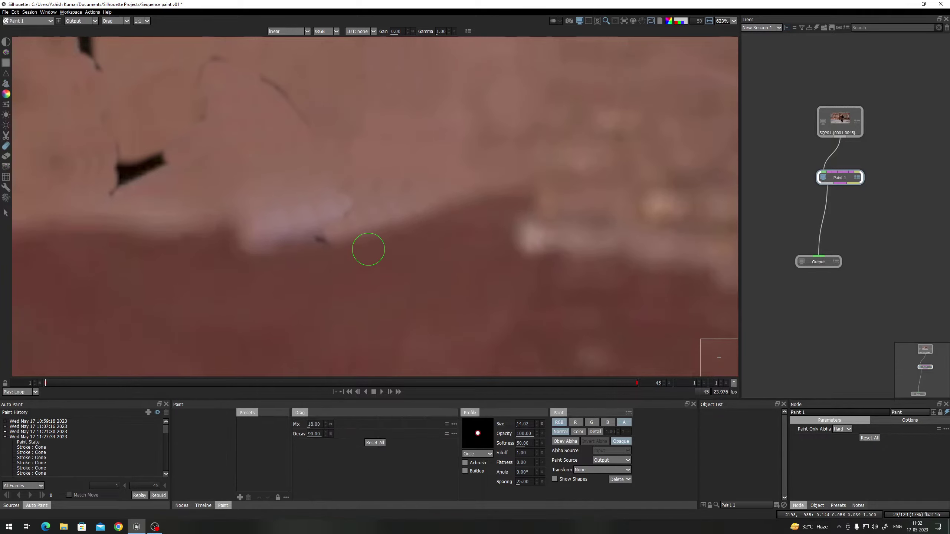
scroll(357, 243, up, 2)
scroll(332, 231, up, 1)
click(314, 424)
text(50)
key(Return)
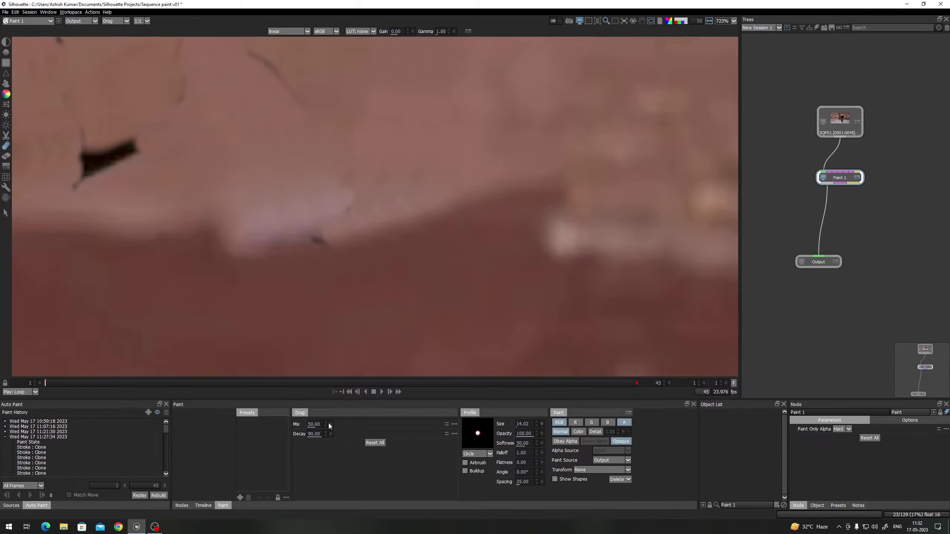
mouse_move(294, 241)
mouse_down()
mouse_move(293, 251)
mouse_move(336, 244)
mouse_move(294, 250)
mouse_move(350, 238)
mouse_move(371, 212)
mouse_move(298, 224)
mouse_up()
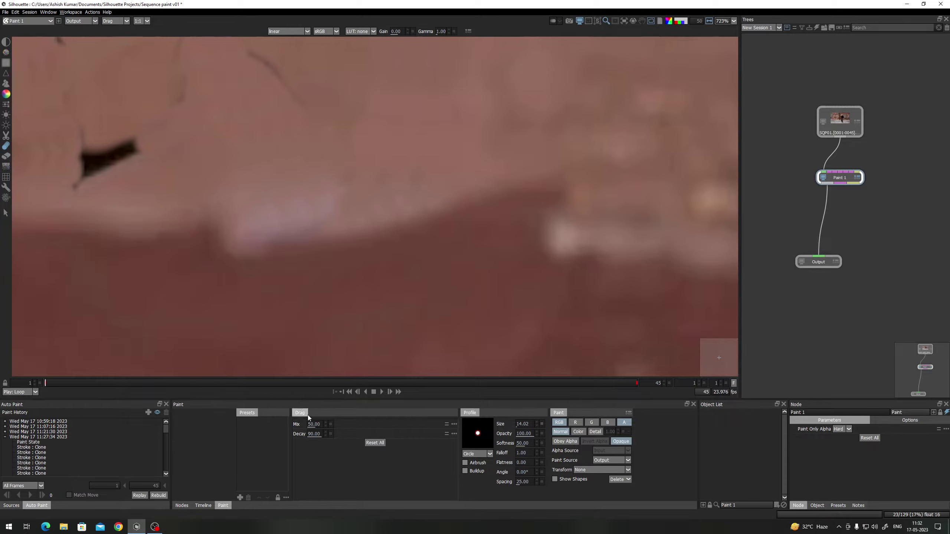
Lower the Drag mix to 14 and blend the bluish patch and cloned plaster along the lower wall edge
drag(297, 424, 294, 425)
drag(351, 189, 344, 211)
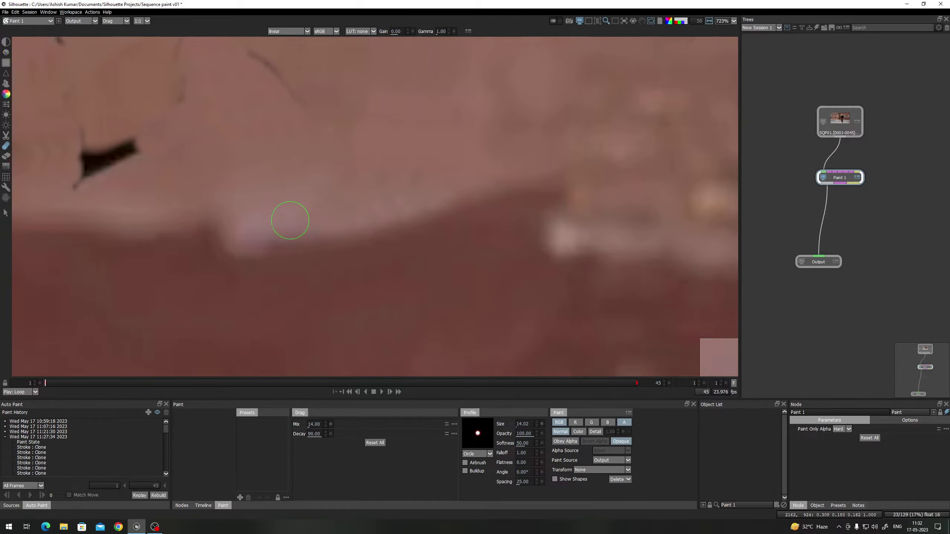
drag(192, 172, 383, 289)
mouse_move(572, 132)
mouse_down()
mouse_move(390, 270)
mouse_move(405, 177)
mouse_up()
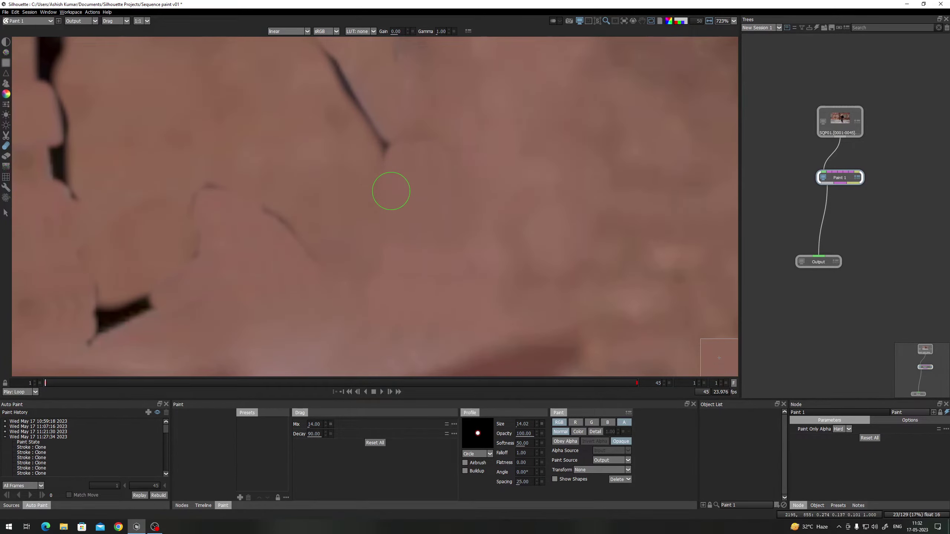
drag(346, 287, 314, 269)
scroll(352, 234, up, 2)
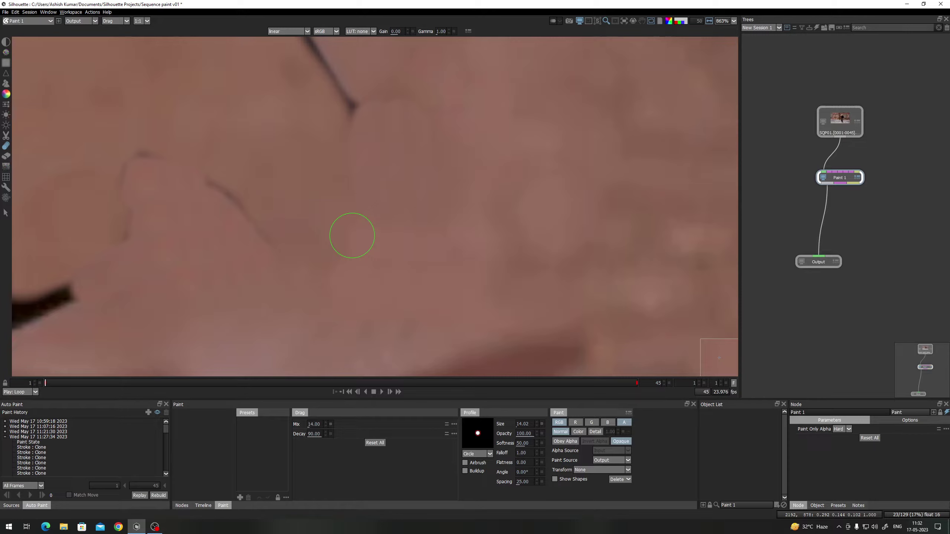
Start adjusting the viewer gain to inspect the cloned plaster
drag(391, 31, 383, 31)
click(413, 31)
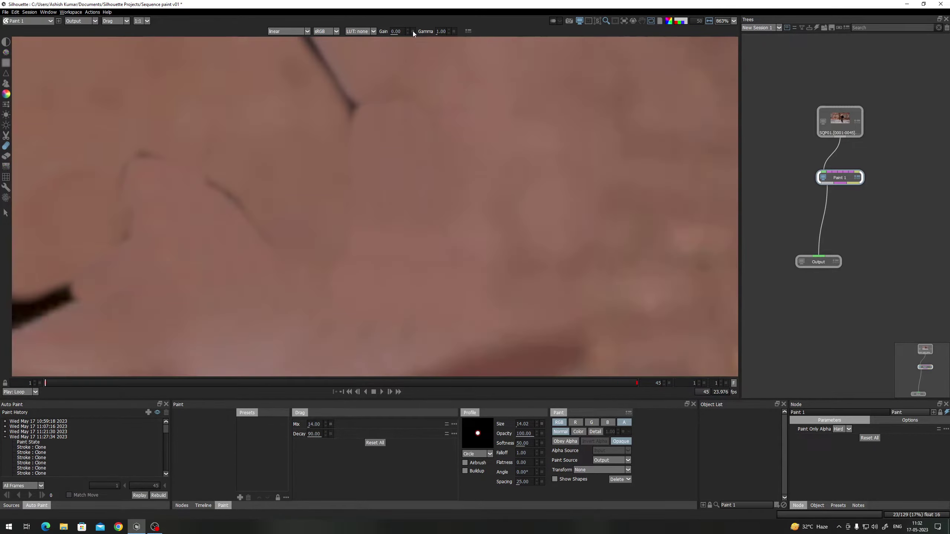
Check the painted wall at a viewer gamma of 0.67 and reset the gamma to 1.00
drag(438, 30, 432, 31)
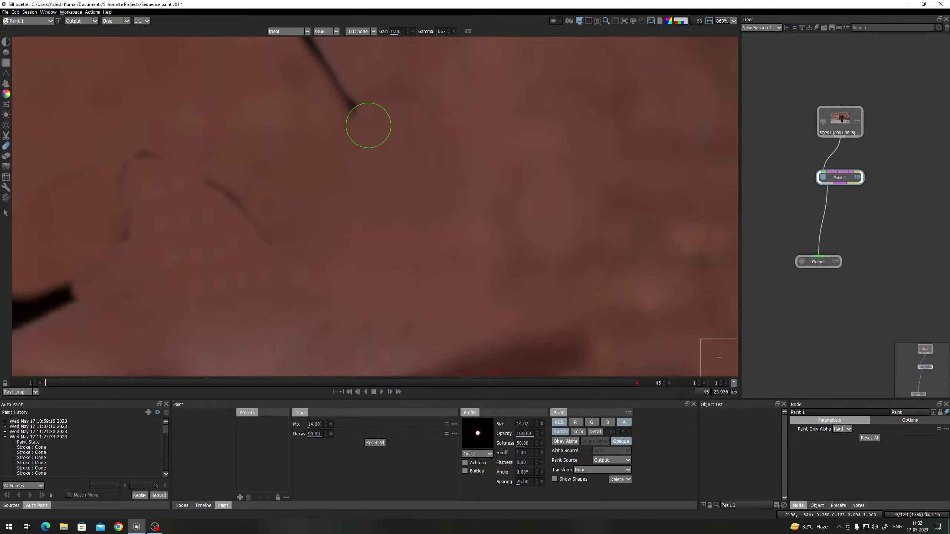
click(453, 32)
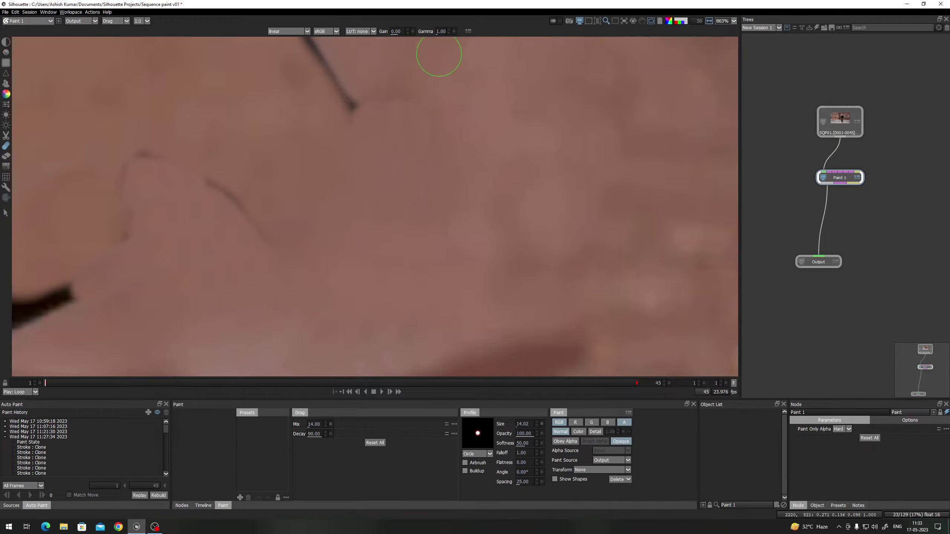
Set the Drag brush mix to 29 and smear away the small dark speck above the diagonal crack
scroll(396, 143, down, 2)
drag(416, 154, 405, 312)
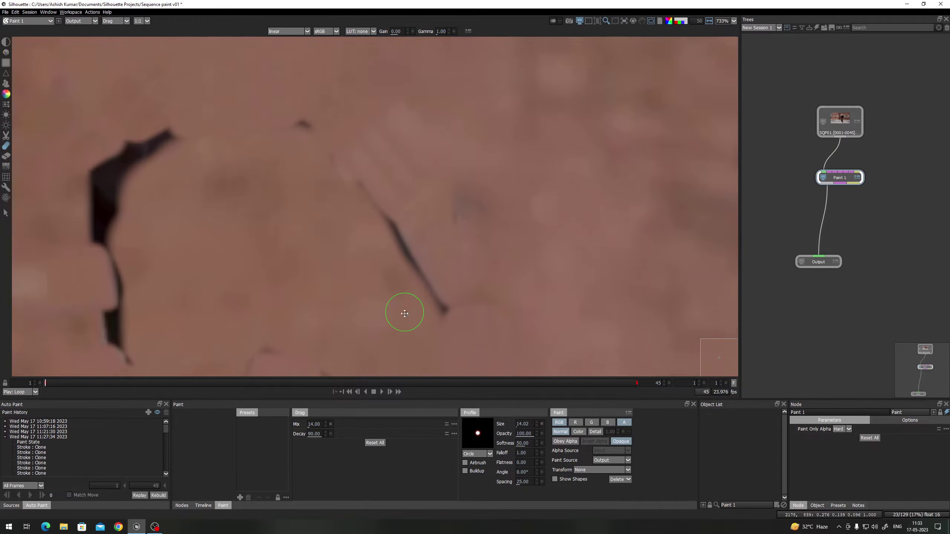
drag(254, 121, 273, 184)
scroll(291, 196, up, 2)
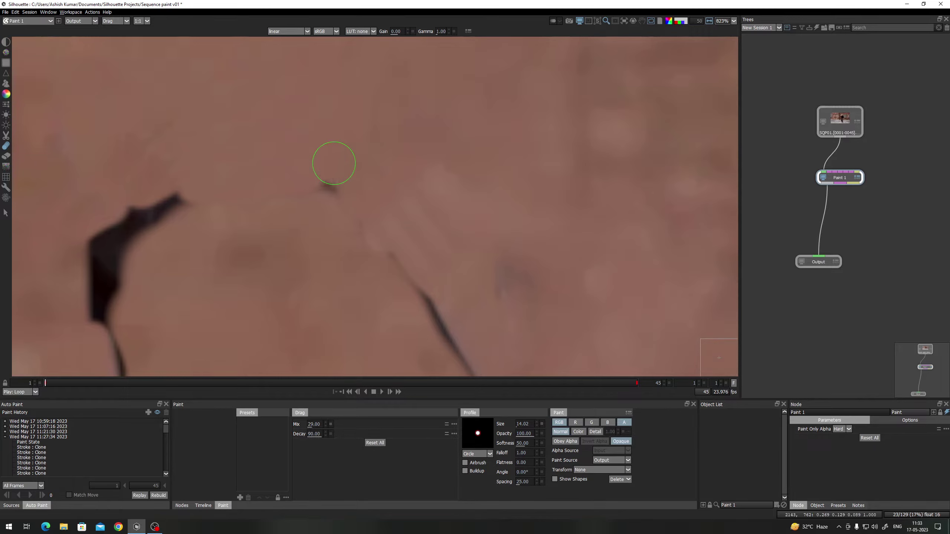
mouse_move(334, 163)
mouse_down()
mouse_move(334, 191)
mouse_move(313, 179)
mouse_move(321, 213)
mouse_move(340, 175)
mouse_move(324, 204)
mouse_up()
Blend the surrounding wall texture over the dark diagonal crack with the Drag brush until it is covered
drag(410, 250, 403, 180)
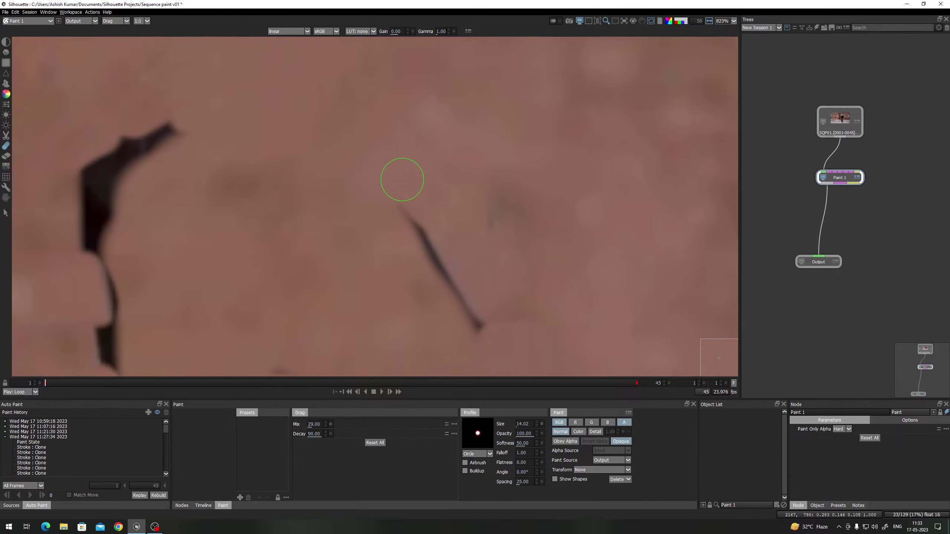
drag(397, 230, 420, 222)
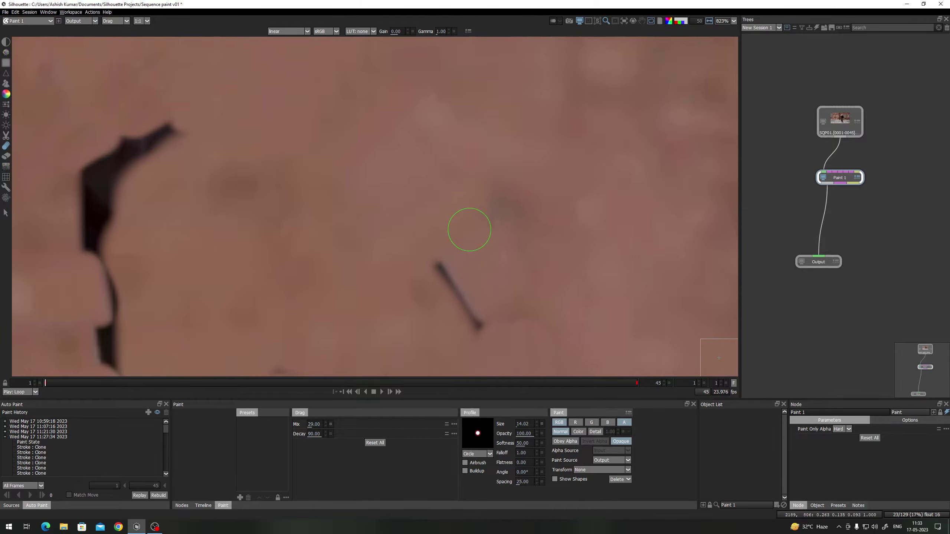
drag(469, 229, 426, 287)
mouse_move(480, 275)
mouse_down()
mouse_move(457, 296)
mouse_move(447, 330)
mouse_up()
drag(488, 298, 429, 186)
Smear away the thin curved leftover lines on the plaster above the dark red paint band
mouse_move(435, 245)
mouse_down()
mouse_move(420, 195)
mouse_move(425, 203)
mouse_move(403, 174)
mouse_move(461, 66)
mouse_up()
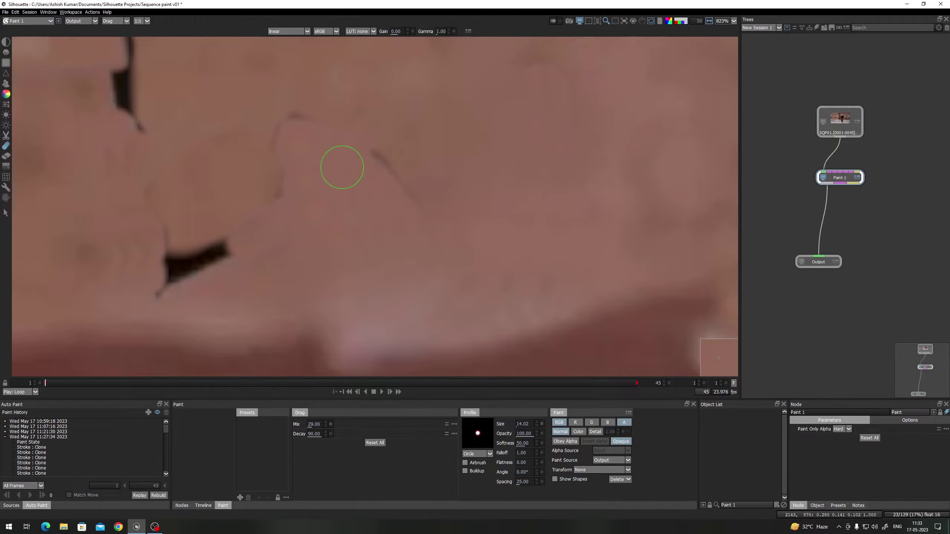
mouse_move(342, 167)
mouse_down()
mouse_move(379, 123)
mouse_move(380, 156)
mouse_move(365, 172)
mouse_move(397, 137)
mouse_up()
drag(311, 121, 280, 107)
Drag wall texture over the outer end of the black patch just above the dark red paint band
drag(251, 191, 398, 108)
mouse_move(289, 215)
mouse_down()
mouse_move(323, 198)
mouse_move(276, 186)
mouse_move(290, 137)
mouse_move(291, 190)
mouse_move(279, 191)
mouse_move(353, 158)
mouse_move(296, 171)
mouse_up()
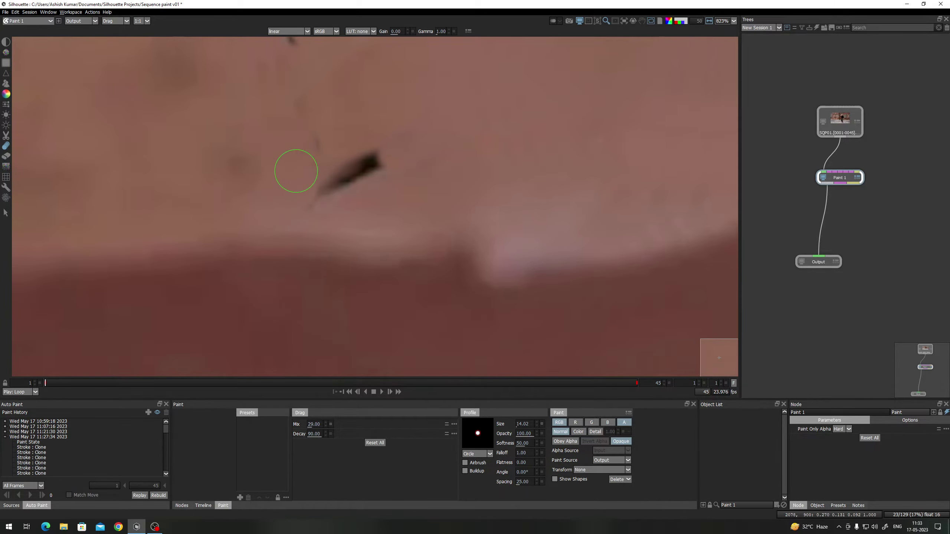
drag(338, 123, 359, 201)
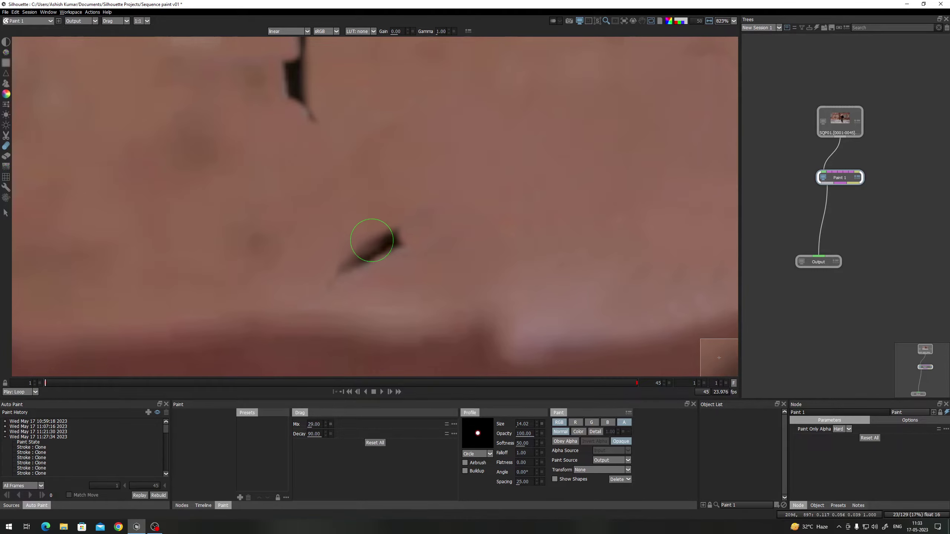
drag(372, 241, 378, 171)
scroll(377, 172, up, 1)
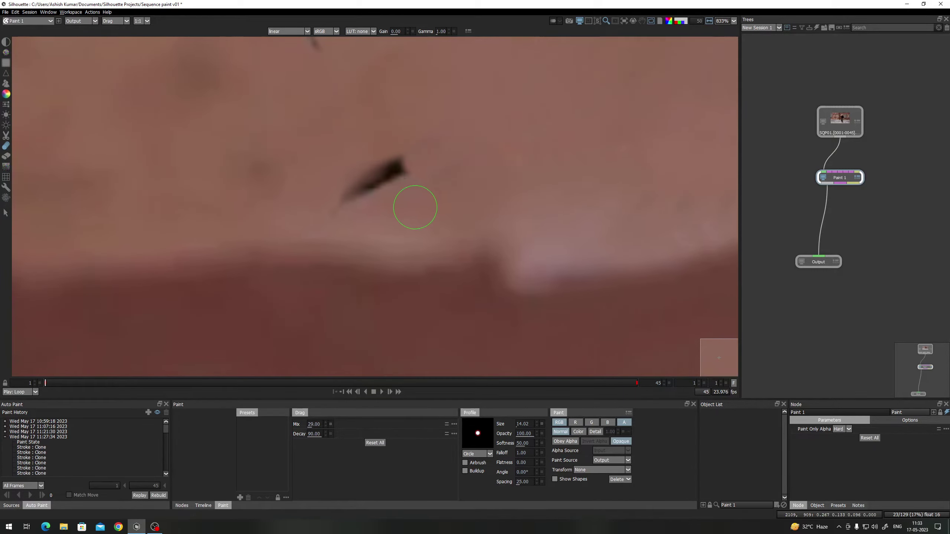
Set the Drag brush mix to 50 and paint out the rest of the black patch above the red band
click(330, 424)
drag(419, 191, 403, 160)
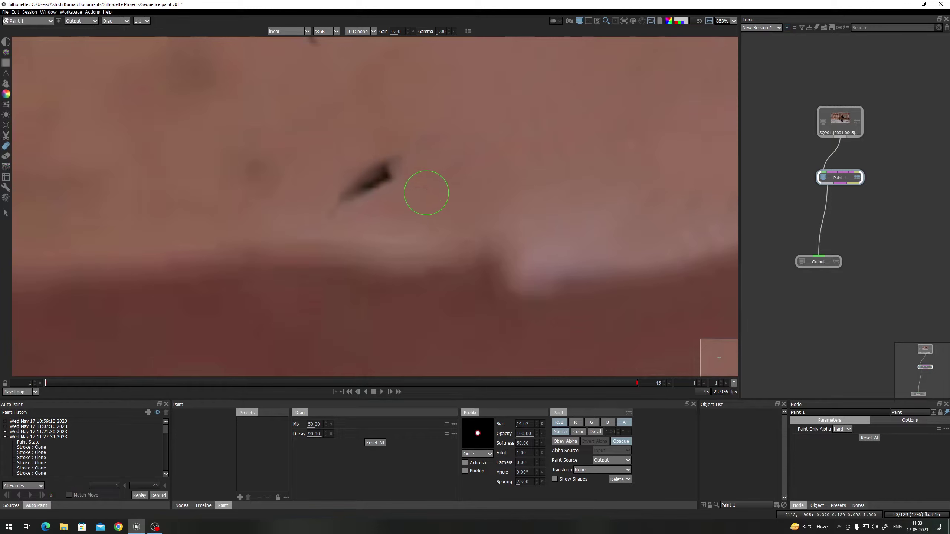
mouse_move(407, 198)
mouse_down()
mouse_move(387, 174)
mouse_move(409, 200)
mouse_move(391, 201)
mouse_move(363, 179)
mouse_move(383, 196)
mouse_move(375, 203)
mouse_move(301, 208)
mouse_move(332, 209)
mouse_move(325, 187)
mouse_move(355, 200)
mouse_up()
drag(338, 158, 387, 176)
drag(392, 125, 404, 166)
drag(420, 120, 415, 157)
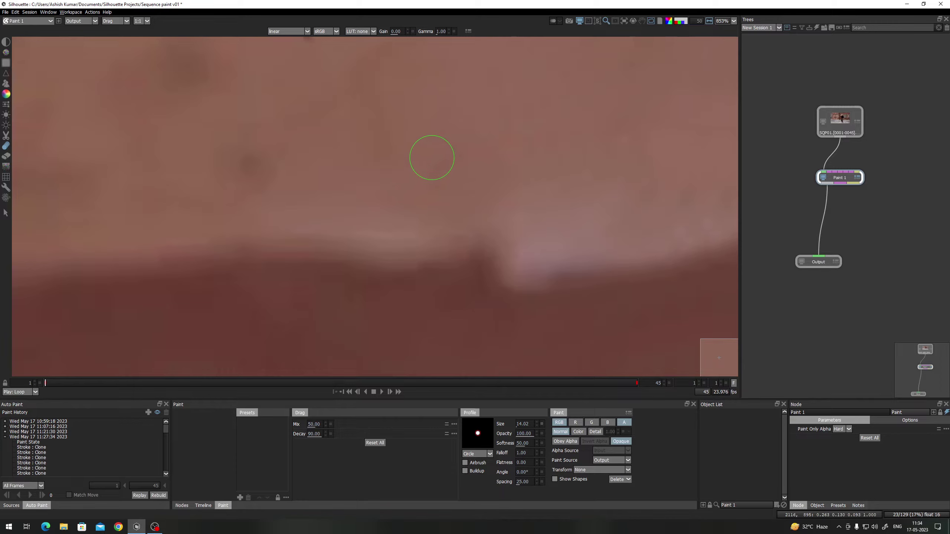
Smear the wall texture over the vertical black crack, working from its lower end upward
drag(400, 114, 395, 213)
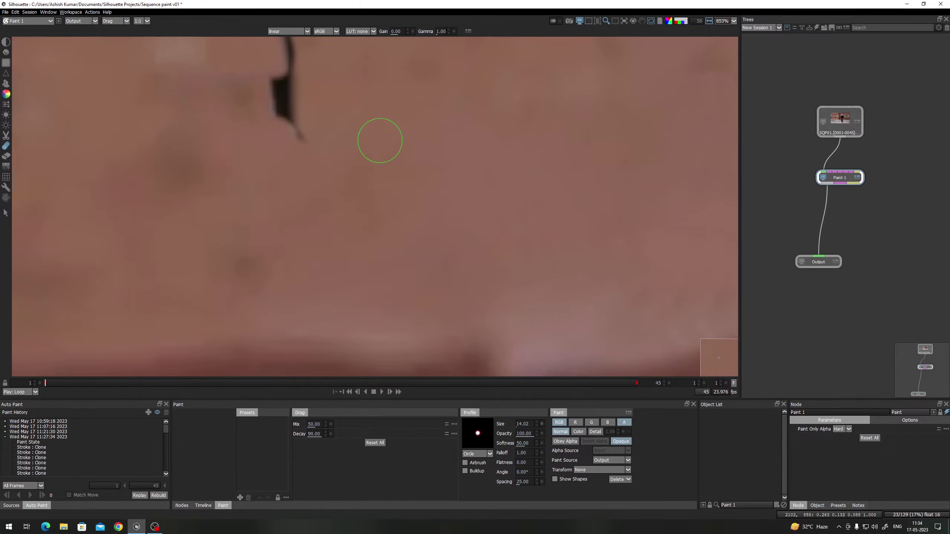
drag(307, 150, 344, 272)
mouse_move(292, 257)
mouse_down()
mouse_move(335, 239)
mouse_move(320, 268)
mouse_move(352, 249)
mouse_move(352, 225)
mouse_move(321, 219)
mouse_move(325, 227)
mouse_move(297, 262)
mouse_move(332, 214)
mouse_up()
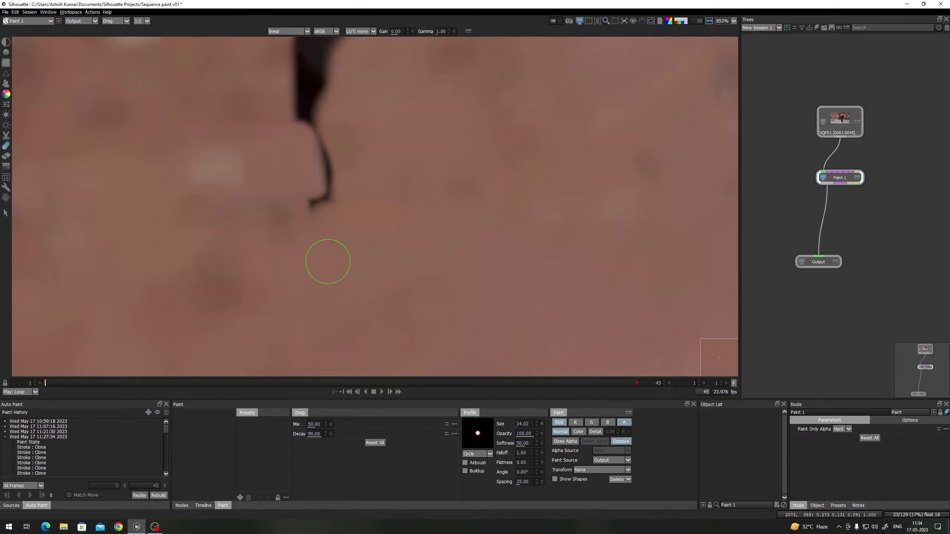
mouse_move(329, 263)
mouse_down()
mouse_move(316, 205)
mouse_move(361, 206)
mouse_move(330, 192)
mouse_move(326, 221)
mouse_move(318, 199)
mouse_move(354, 177)
mouse_move(331, 181)
mouse_up()
mouse_move(281, 166)
mouse_down()
mouse_move(370, 157)
mouse_move(321, 166)
mouse_move(318, 176)
mouse_up()
mouse_move(315, 161)
mouse_down()
mouse_move(309, 249)
mouse_move(301, 246)
mouse_move(335, 219)
mouse_move(349, 231)
mouse_move(319, 214)
mouse_move(318, 276)
mouse_up()
drag(342, 242, 306, 223)
mouse_move(329, 282)
mouse_down()
mouse_move(314, 271)
mouse_move(303, 282)
mouse_move(318, 274)
mouse_up()
Paint out the last black remnant at the upper end of the crack, undoing and redoing one unsuitable Drag stroke
drag(311, 239, 275, 351)
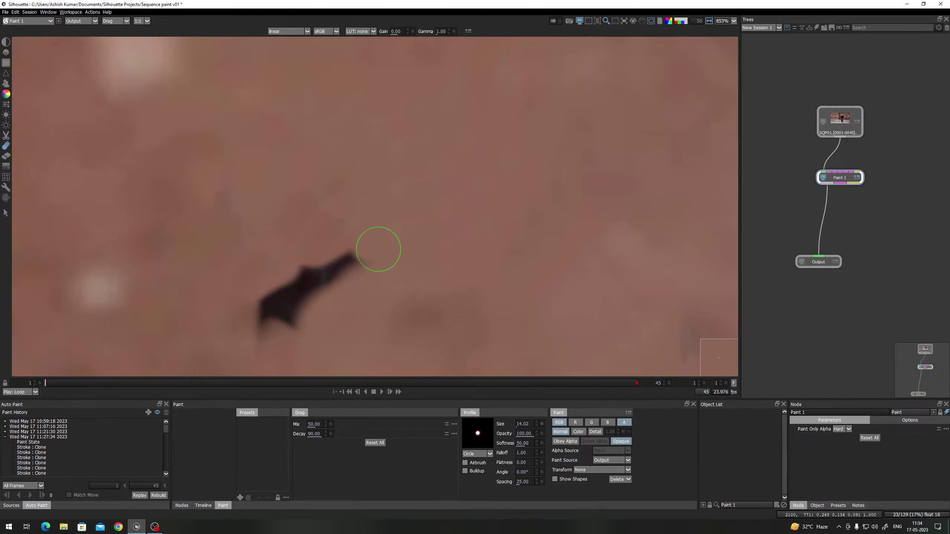
mouse_move(378, 249)
mouse_down()
mouse_move(331, 270)
mouse_move(354, 285)
mouse_move(319, 274)
mouse_move(337, 249)
mouse_move(313, 279)
mouse_move(319, 212)
mouse_move(297, 203)
mouse_up()
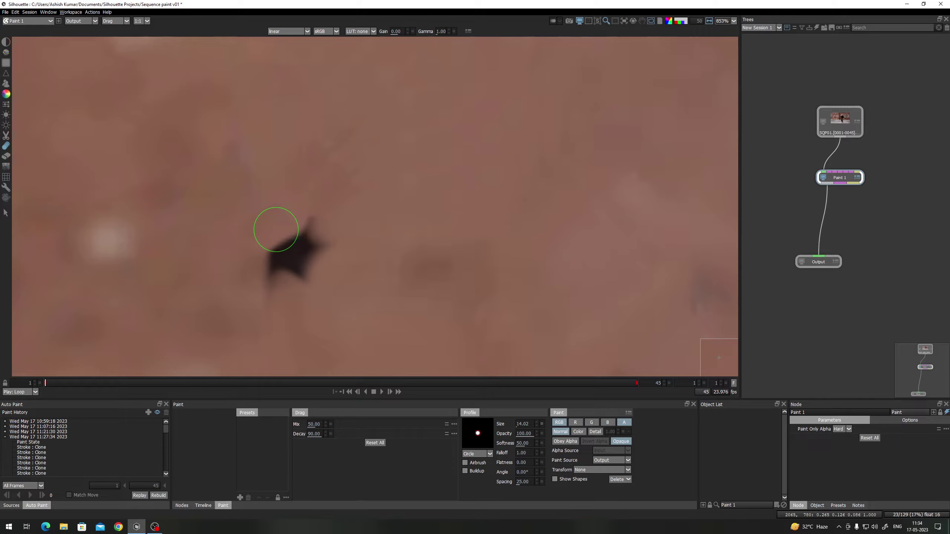
drag(276, 230, 313, 267)
key(ctrl+z)
mouse_move(280, 216)
mouse_down()
mouse_move(307, 259)
mouse_move(300, 200)
mouse_move(318, 244)
mouse_move(237, 259)
mouse_move(244, 250)
mouse_move(297, 261)
mouse_move(227, 282)
mouse_move(280, 270)
mouse_move(323, 293)
mouse_move(297, 266)
mouse_move(345, 236)
mouse_move(324, 253)
mouse_move(309, 218)
mouse_move(293, 251)
mouse_move(251, 281)
mouse_up()
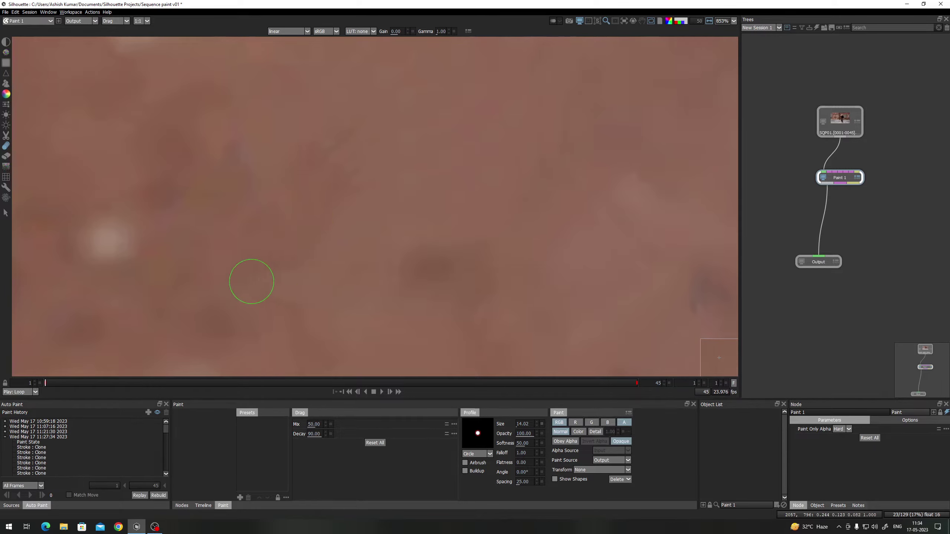
Compare the cleaned wall area with the original input image
scroll(266, 235, down, 2)
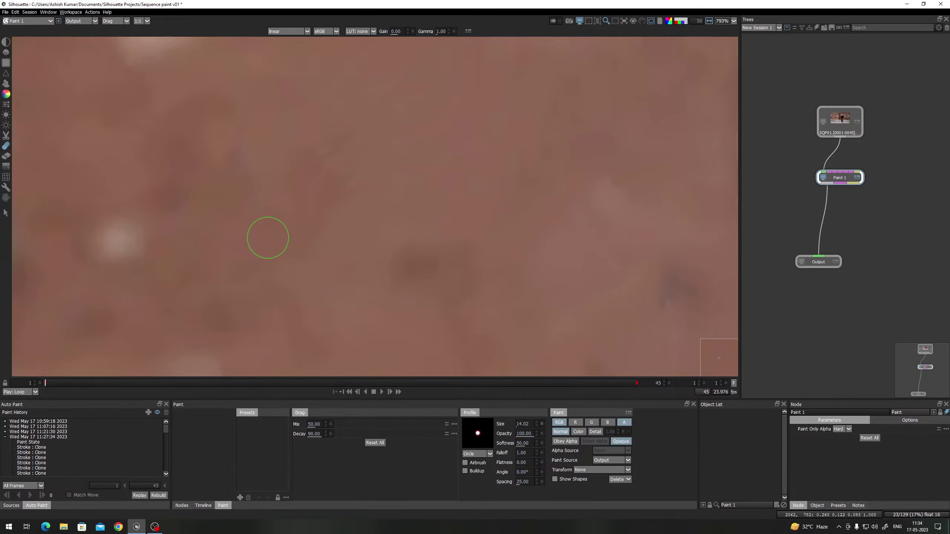
scroll(335, 278, down, 1)
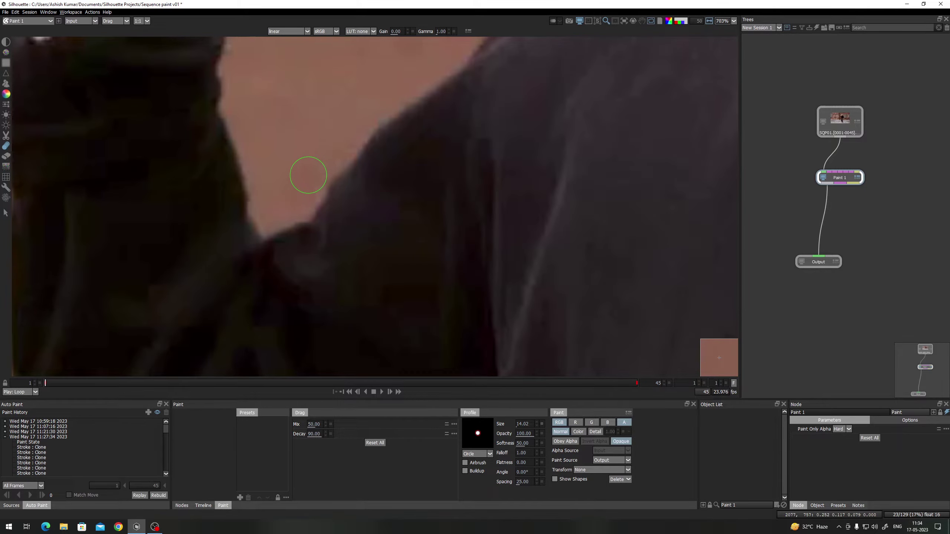
scroll(363, 231, down, 2)
scroll(363, 232, down, 8)
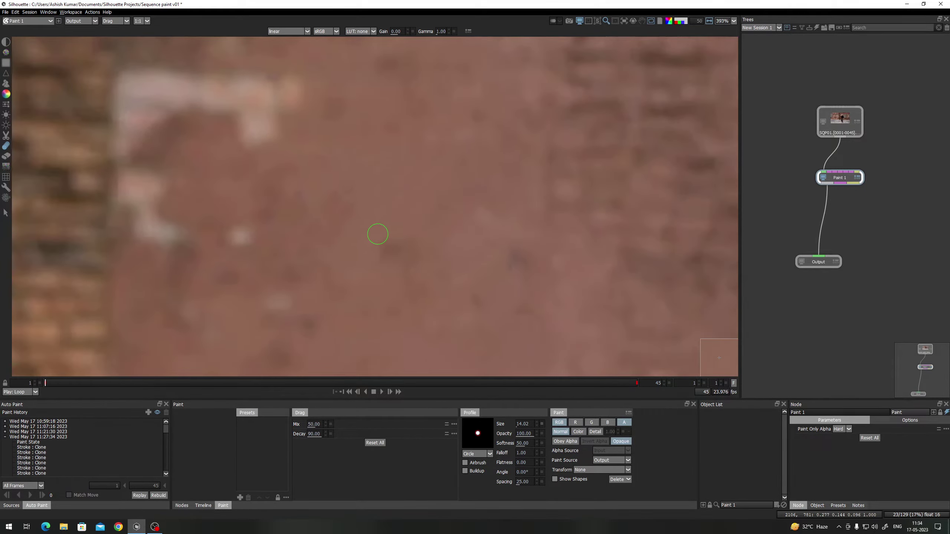
Set the Drag brush mix to 10 and the brush size to 13.20 for softening the dark smudge on the plaster
scroll(397, 265, up, 5)
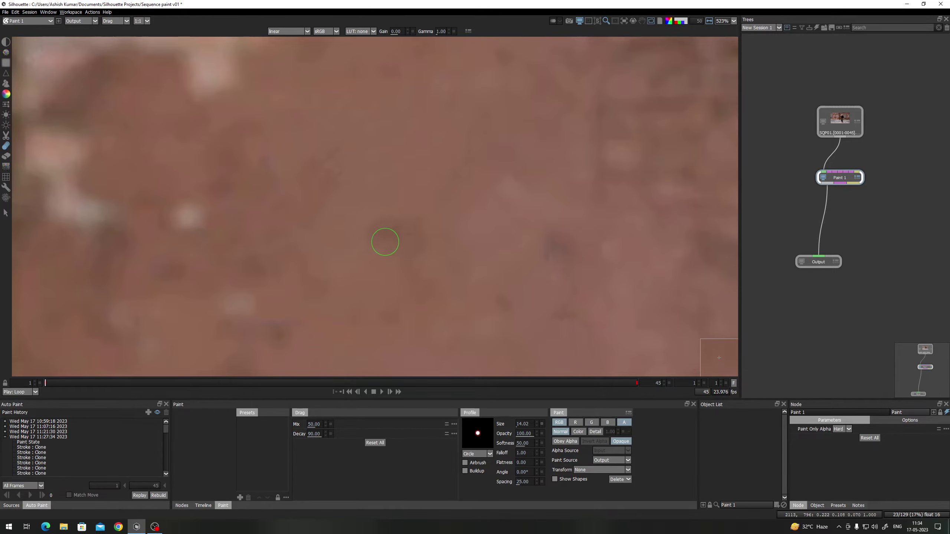
scroll(362, 283, up, 3)
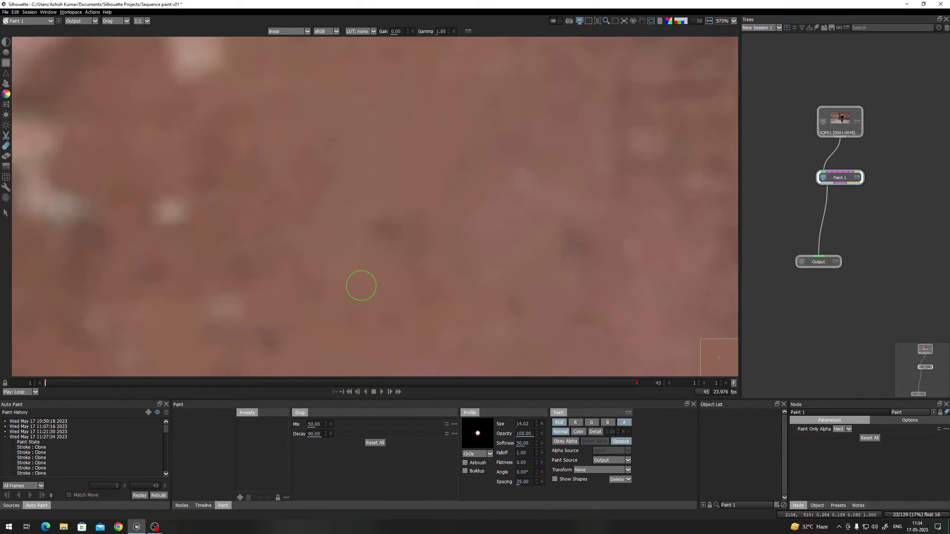
drag(301, 425, 295, 425)
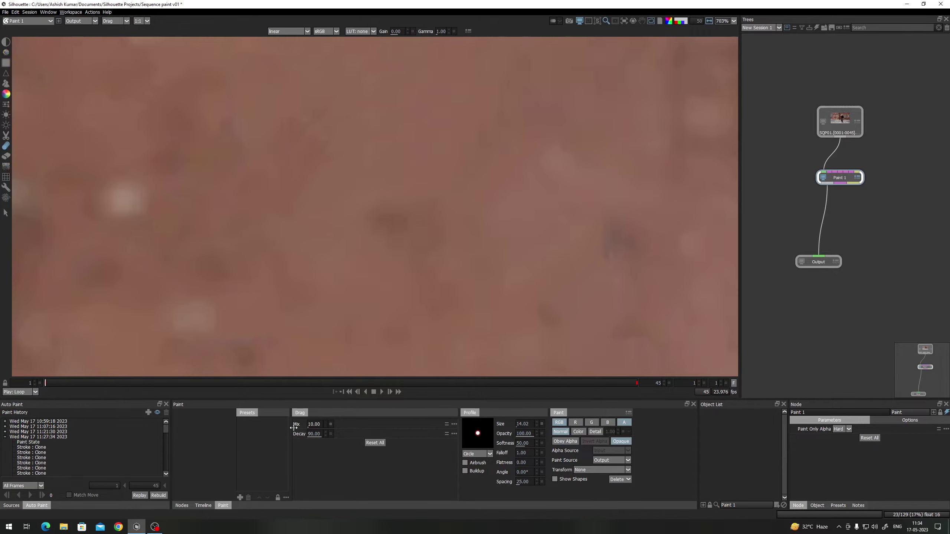
key(bracketleft)
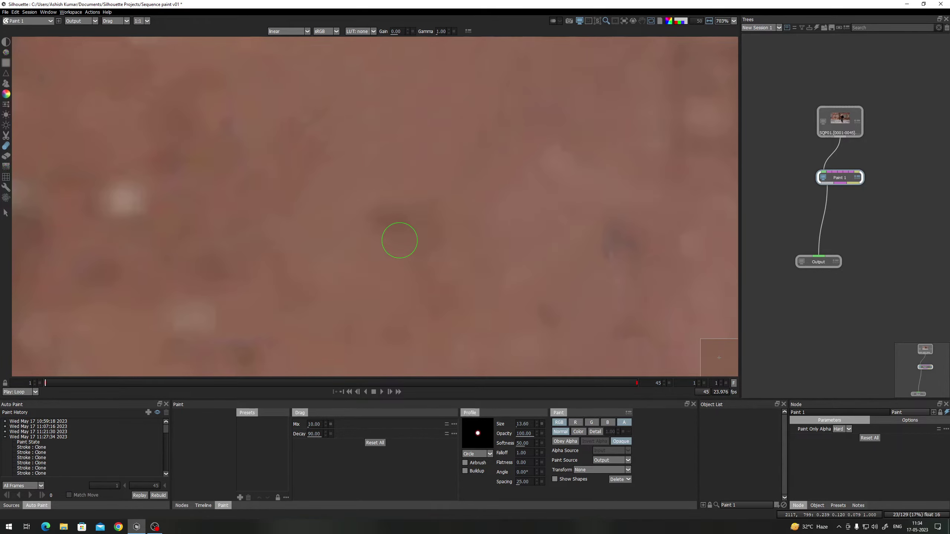
key(bracketright)
key(bracketright)
key(bracketright)
Compare the whole painted frame 1 with the original input, including the alpha overlay over the removed person
scroll(461, 277, down, 3)
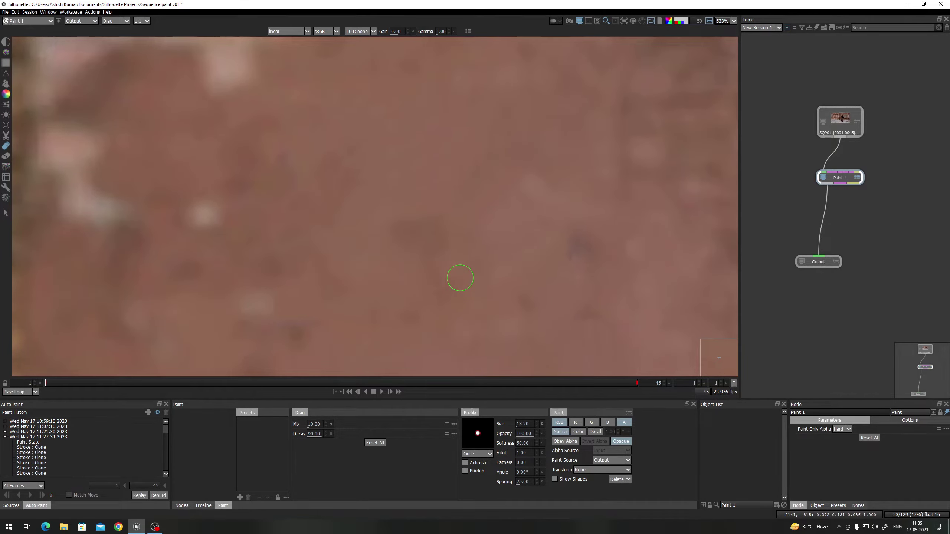
scroll(460, 278, down, 10)
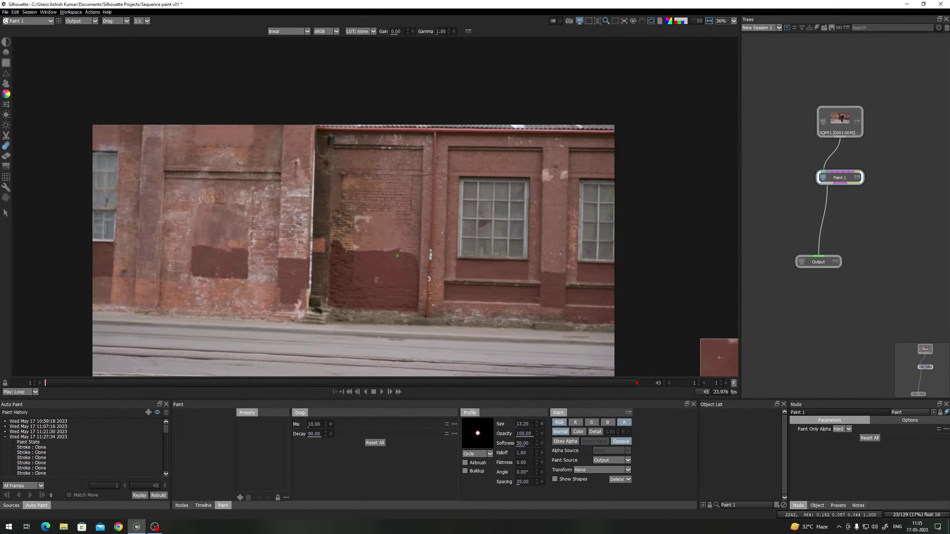
drag(432, 271, 393, 234)
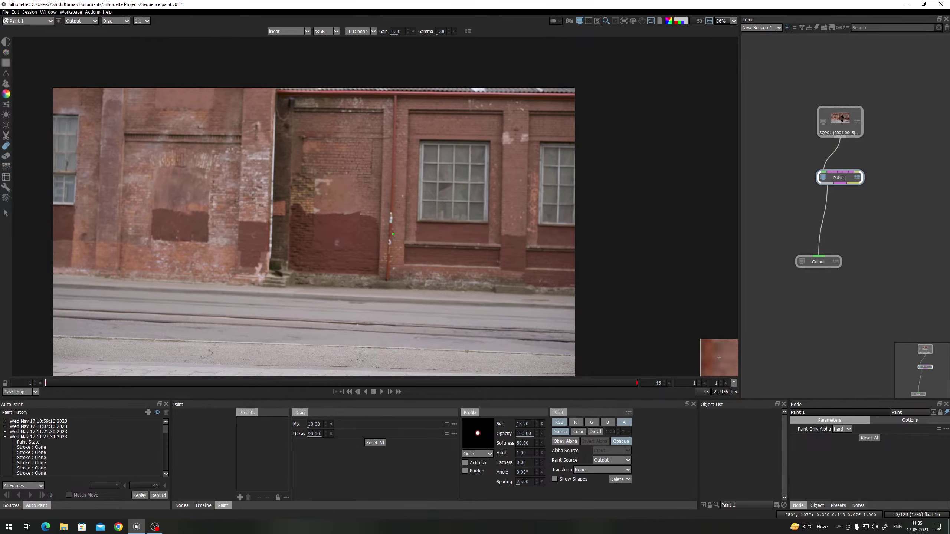
key(1)
key(2)
key(i)
scroll(361, 221, up, 1)
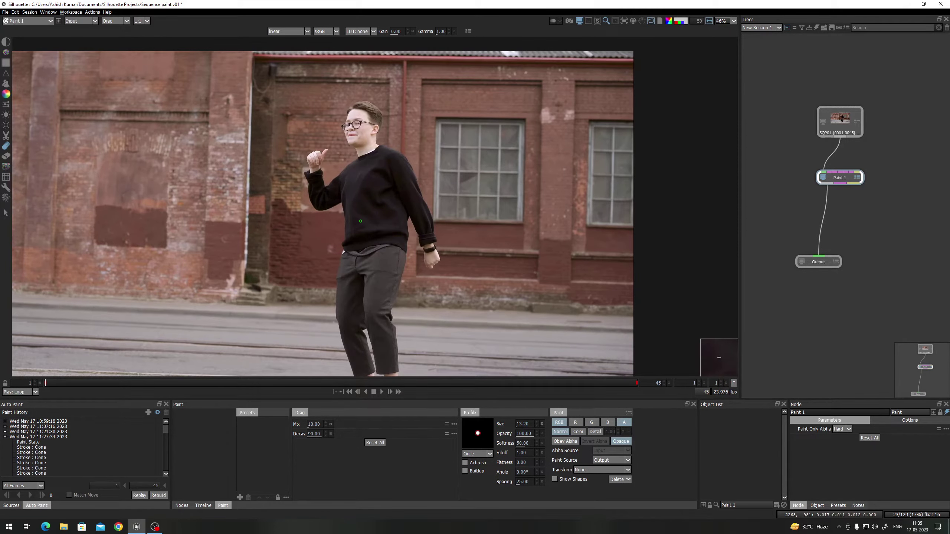
key(i)
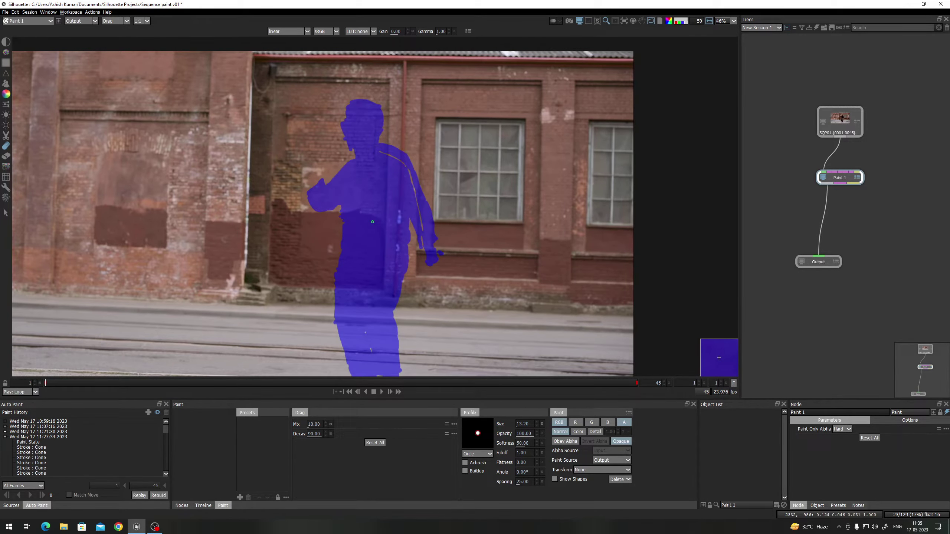
key(i)
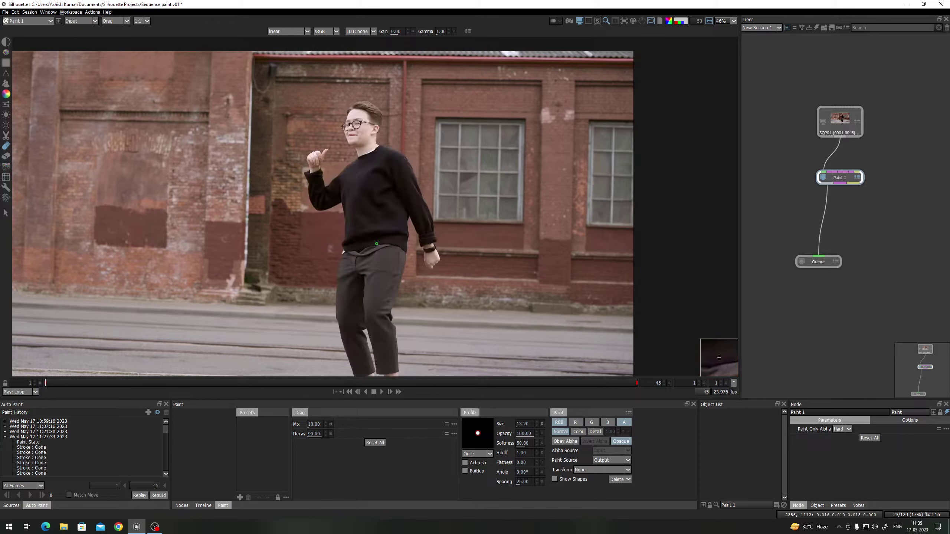
key(i)
key(i)
drag(378, 306, 363, 287)
key(i)
key(i)
key(i)
View frame 2 and return to frame 1 to examine the clean wall where the person stood
scroll(363, 287, down, 9)
key(l)
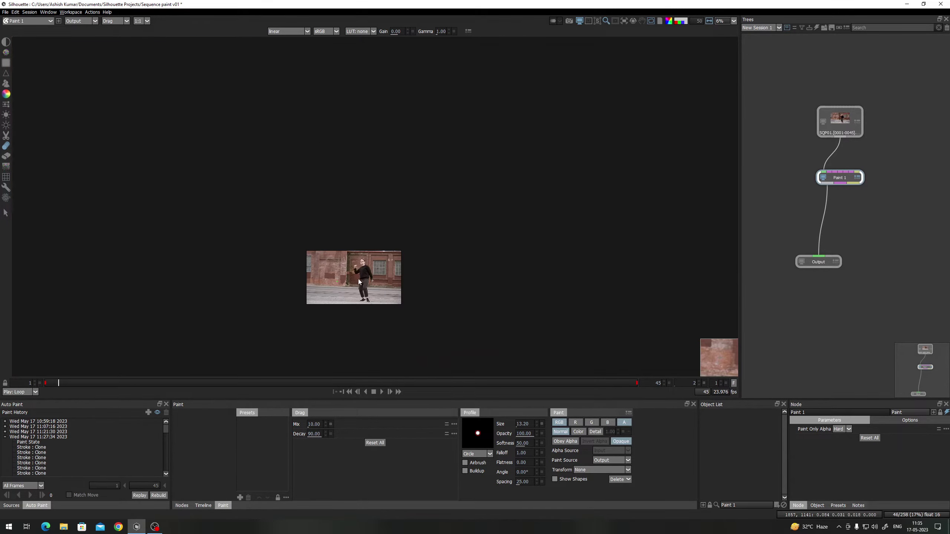
scroll(285, 277, up, 5)
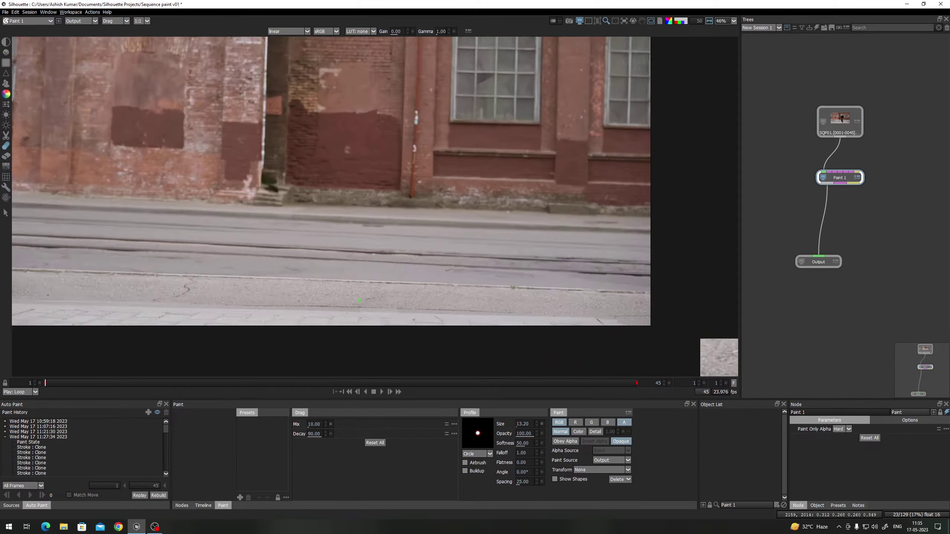
drag(392, 197, 347, 279)
key(z)
drag(330, 133, 312, 193)
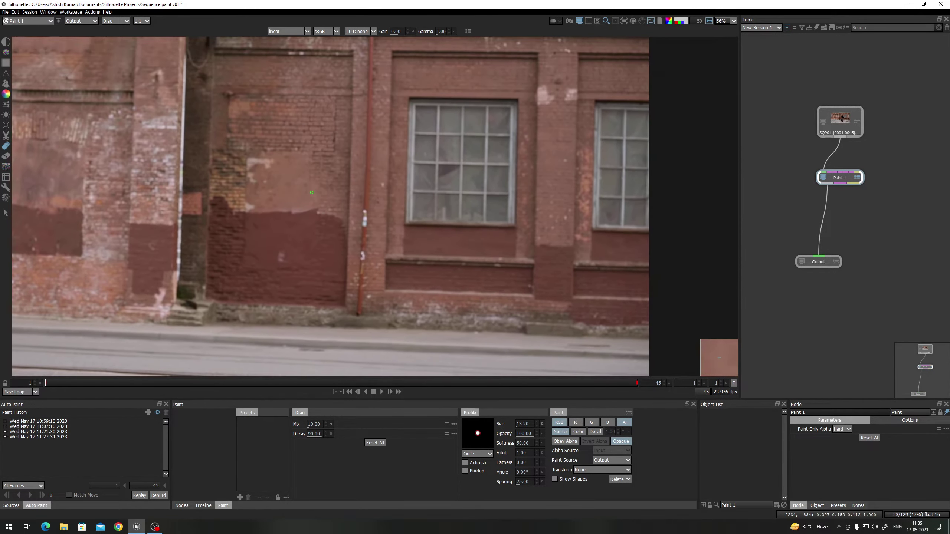
Go to frame 2 and set up the Clone brush with frame 1 of the output as its source
key(Right)
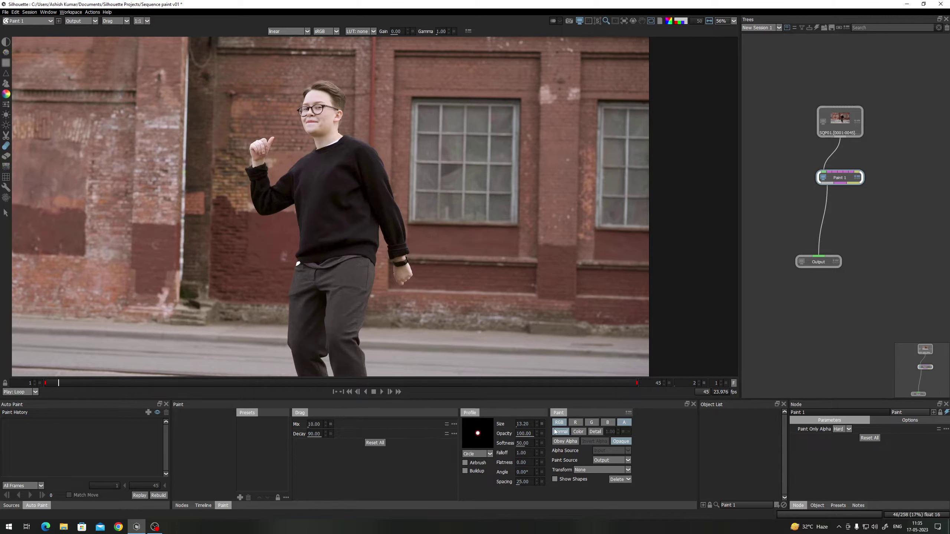
click(6, 83)
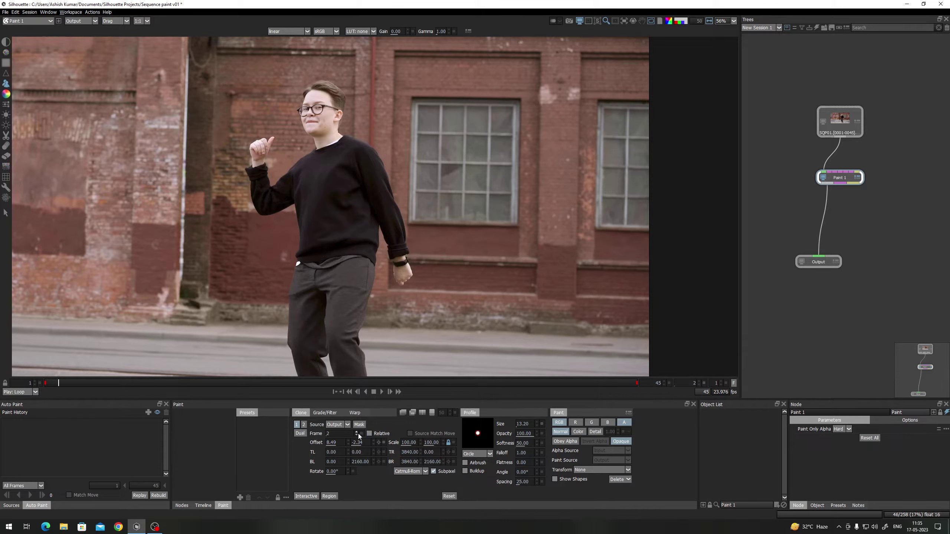
click(339, 435)
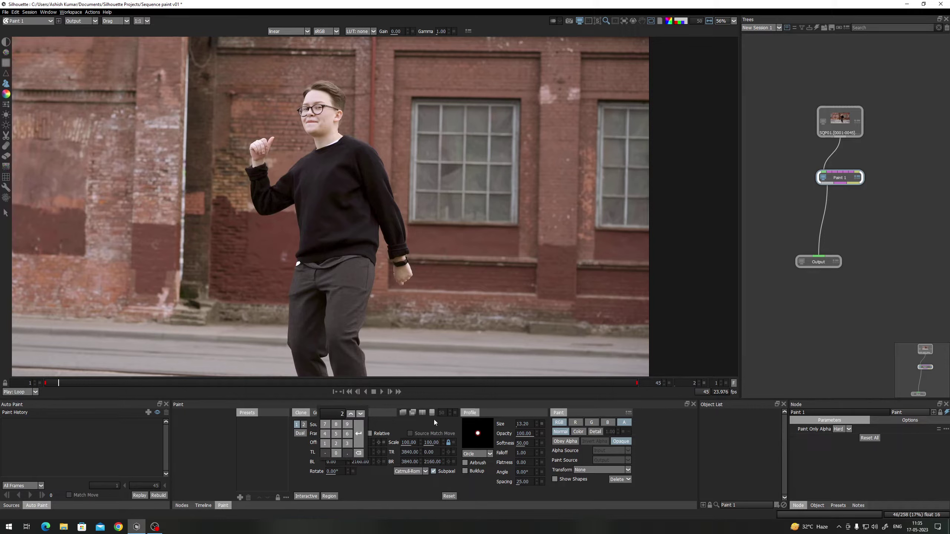
click(433, 402)
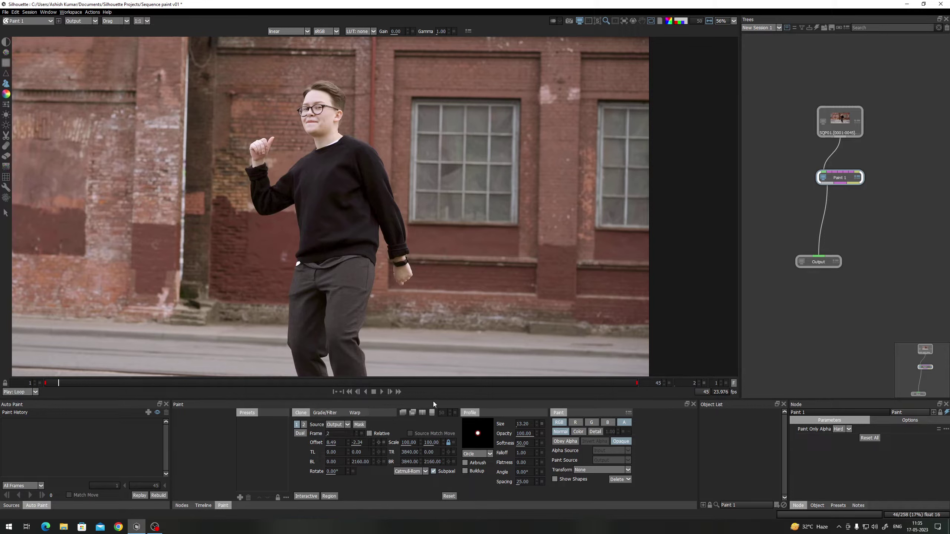
click(355, 436)
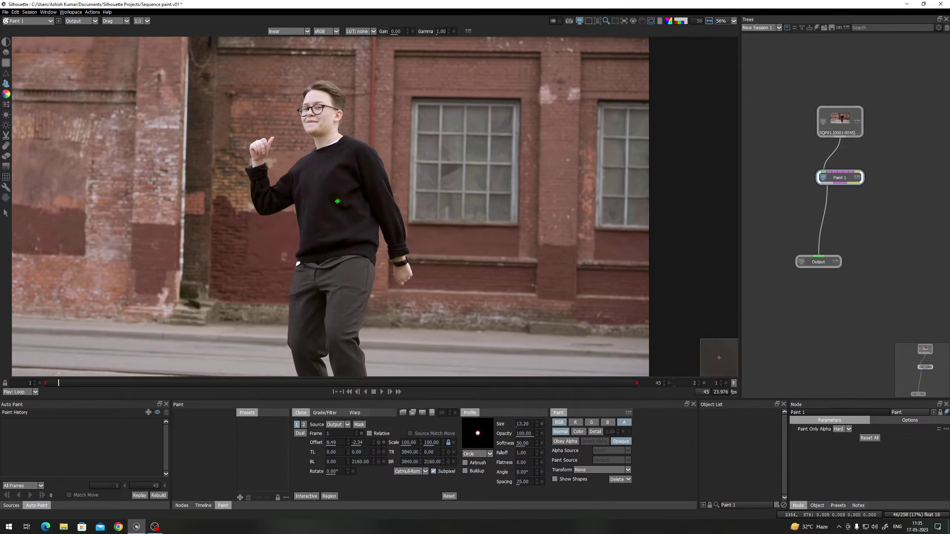
Overlay the clone source on frame 2 at 50 opacity and shift its offset to about -9.52, 0.66
scroll(355, 186, down, 4)
scroll(356, 187, up, 4)
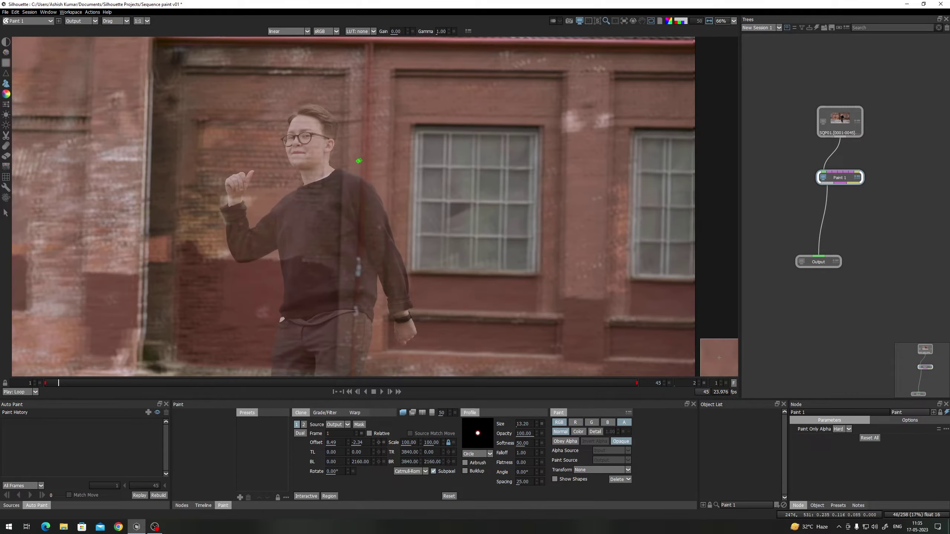
drag(359, 161, 358, 161)
key(Right)
key(Right)
key(Right)
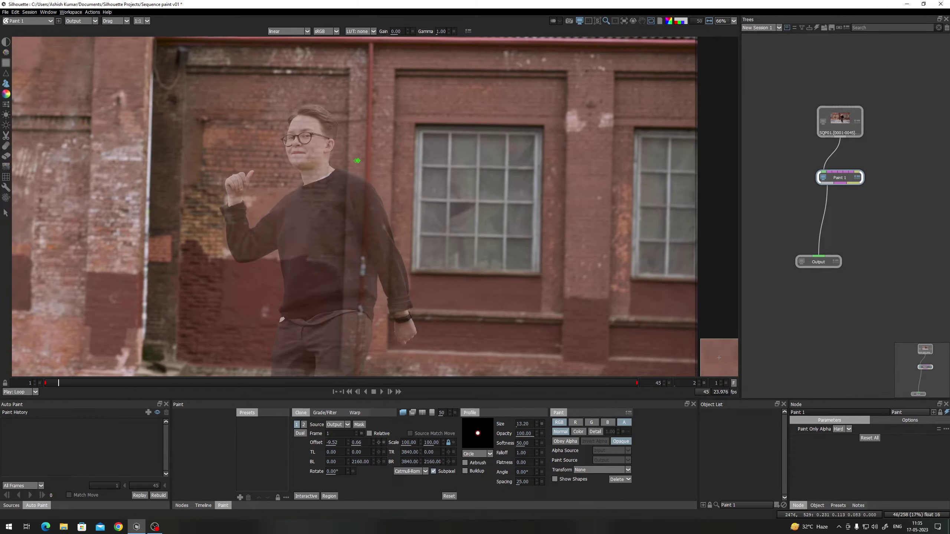
Nudge the clone source offset to -12.53, 2.16 while comparing the overlay with frame 2
key(q)
key(q)
key(q)
key(q)
key(Right)
key(Up)
key(Right)
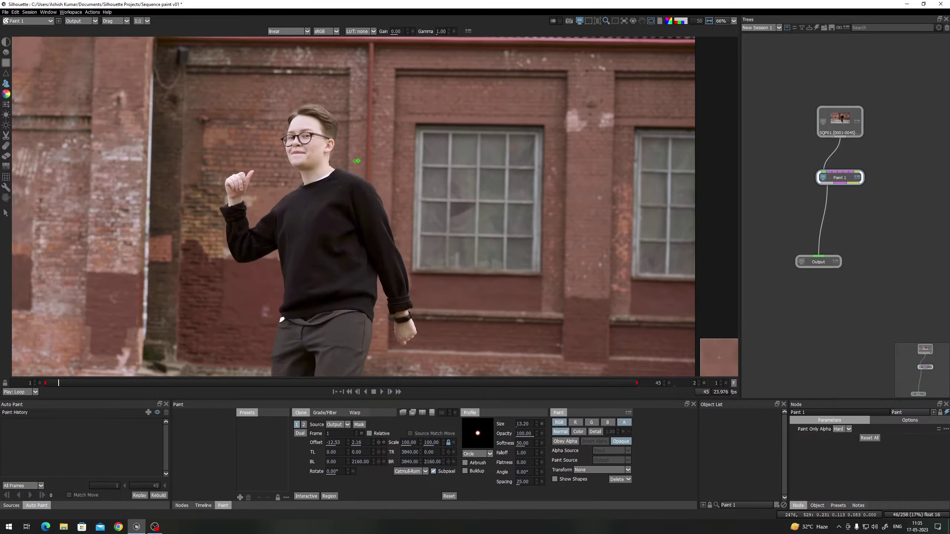
Shift the clone source's horizontal offset to -14.03, checking the wall alignment against the overlay
key(q)
key(q)
key(q)
key(Right)
key(q)
key(q)
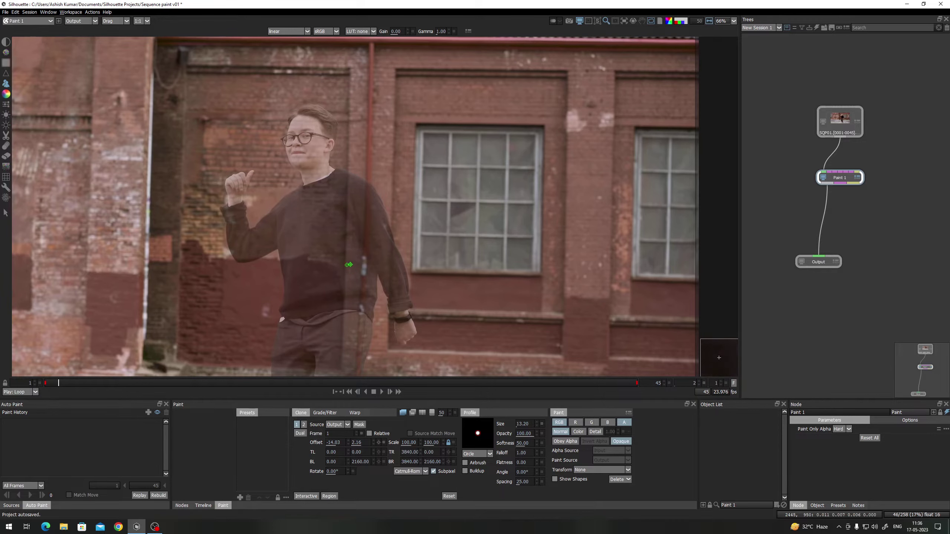
Raise the overlay opacity to 100 and compare the clone source with frame 2 around the drainpipe and window
drag(335, 257, 340, 223)
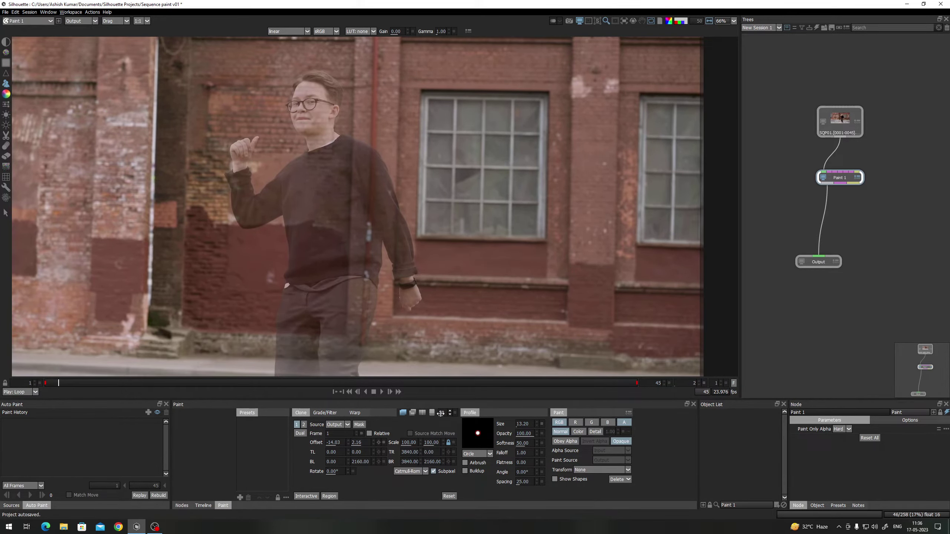
drag(441, 413, 468, 415)
key(z)
scroll(375, 91, up, 3)
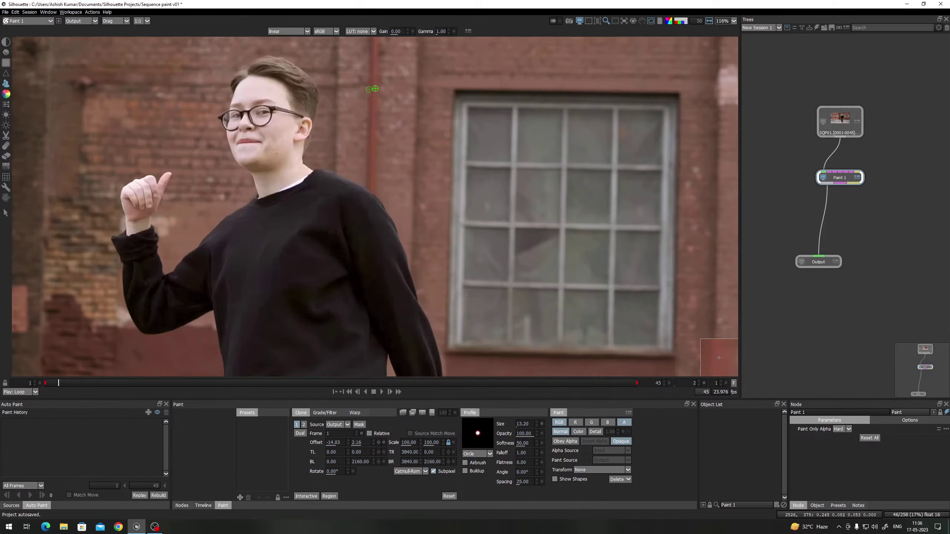
key(z)
key(z)
key(z)
key(z)
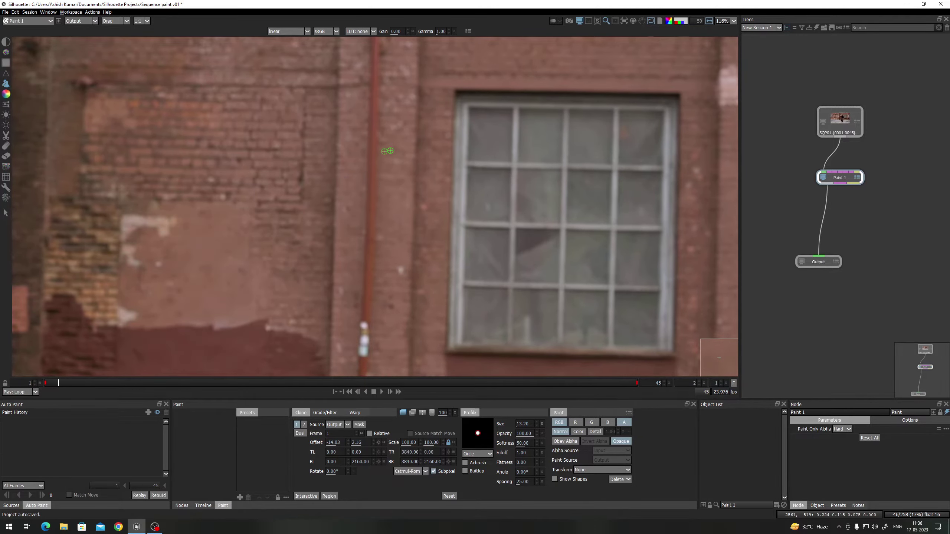
scroll(389, 158, down, 3)
key(z)
key(z)
key(z)
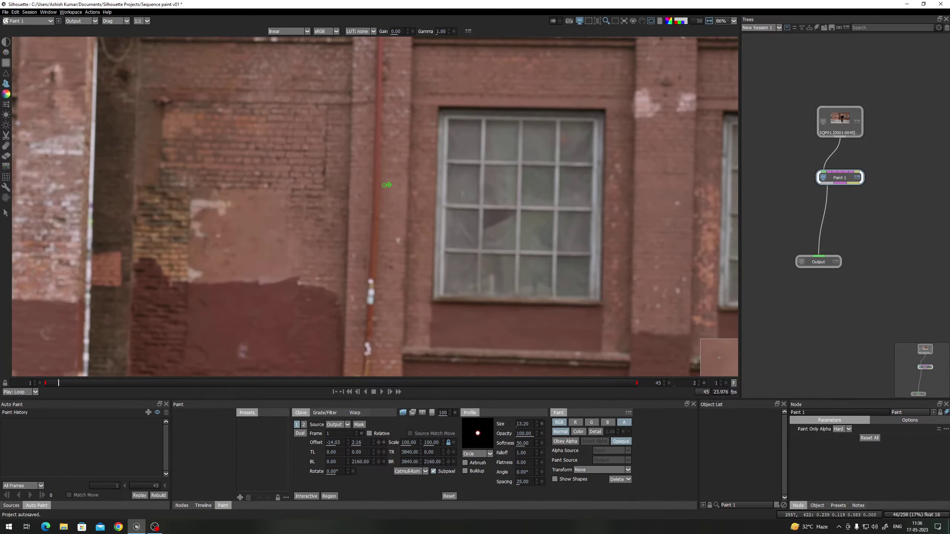
Reset the overlay opacity to 50 and set the clone source's horizontal offset to -11.72
click(455, 413)
key(z)
key(z)
key(z)
key(z)
key(z)
key(z)
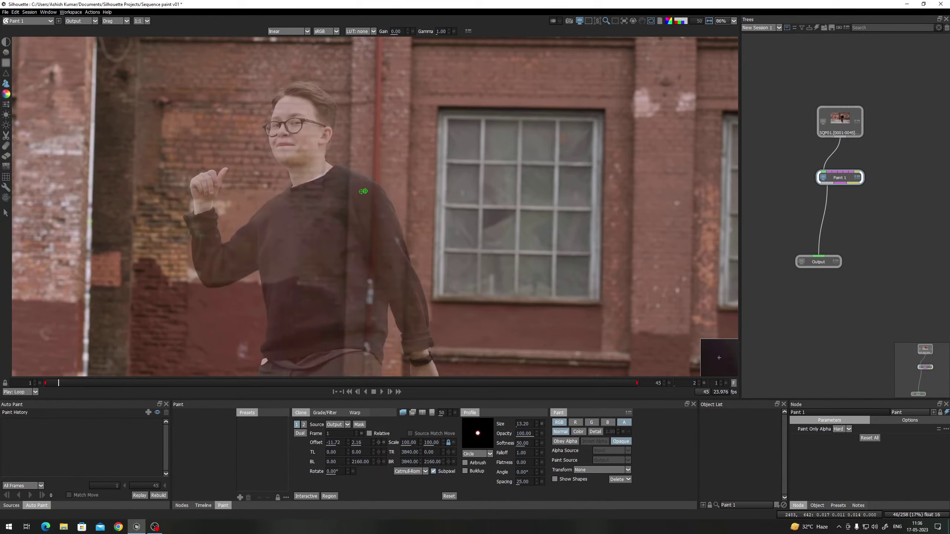
Raise the overlay opacity to 100 and compare the clone source with frame 2 down the length of the drainpipe
drag(442, 413, 468, 413)
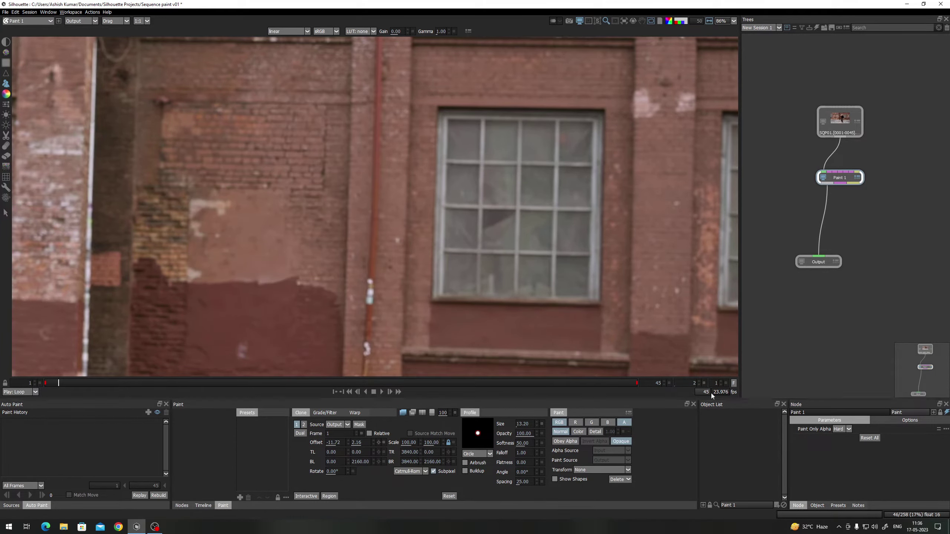
scroll(371, 91, up, 5)
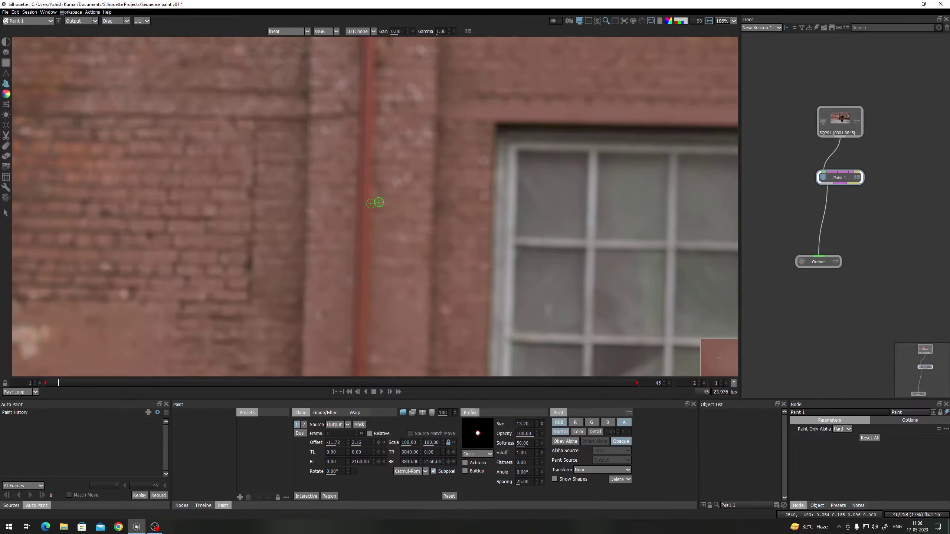
drag(383, 262, 388, 152)
scroll(389, 153, down, 3)
key(a)
drag(404, 363, 414, 194)
key(a)
key(a)
key(a)
key(a)
key(a)
key(a)
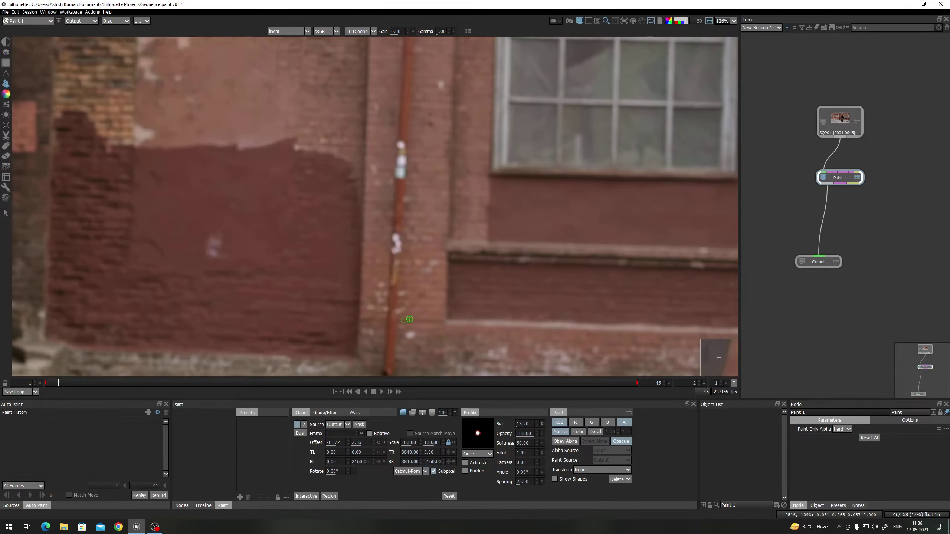
Check the clone source's alignment with frame 2 from the wall above the person to the drainpipe's base
scroll(397, 161, down, 3)
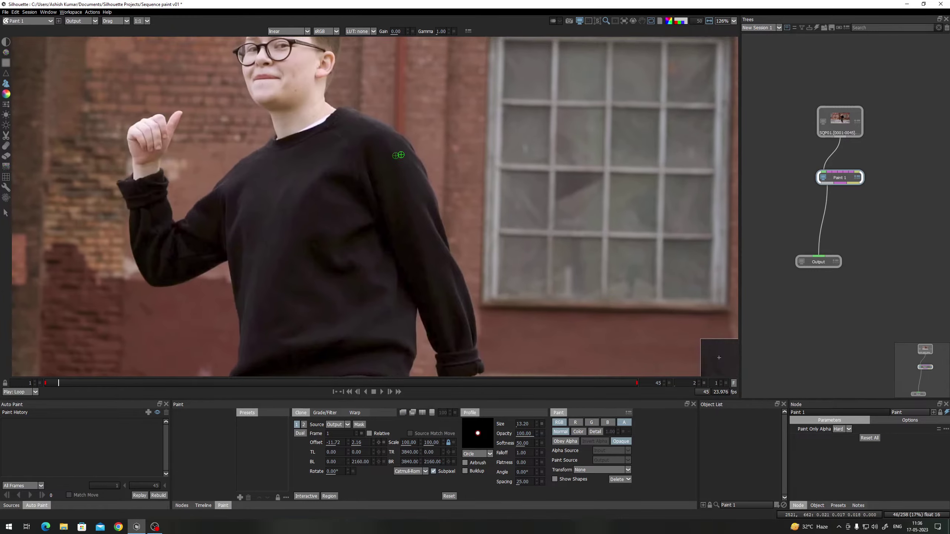
scroll(376, 299, up, 3)
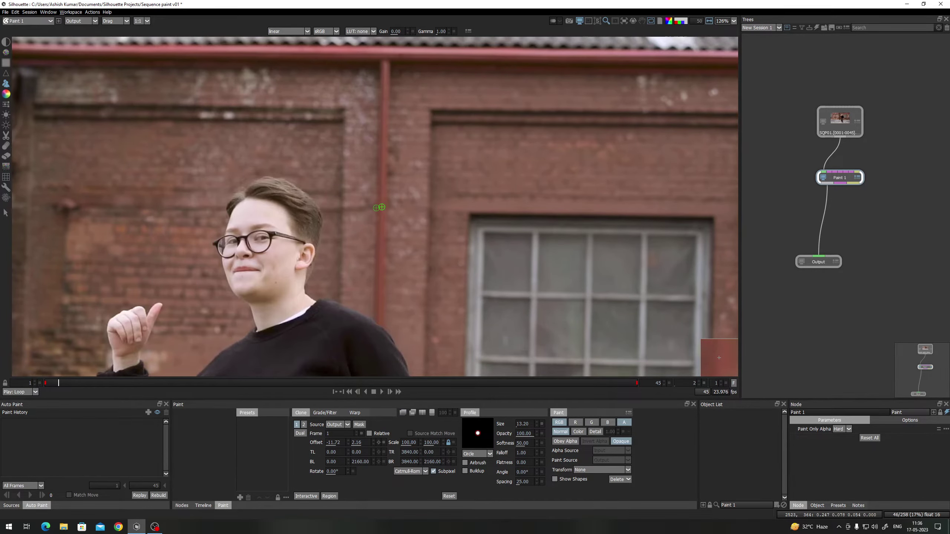
scroll(382, 207, up, 3)
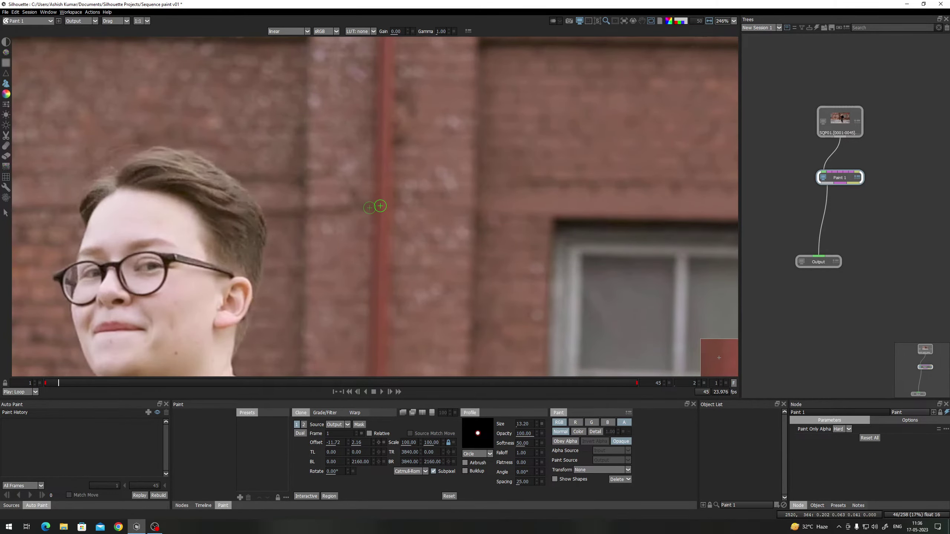
key(a)
drag(400, 285, 404, 42)
scroll(412, 262, down, 2)
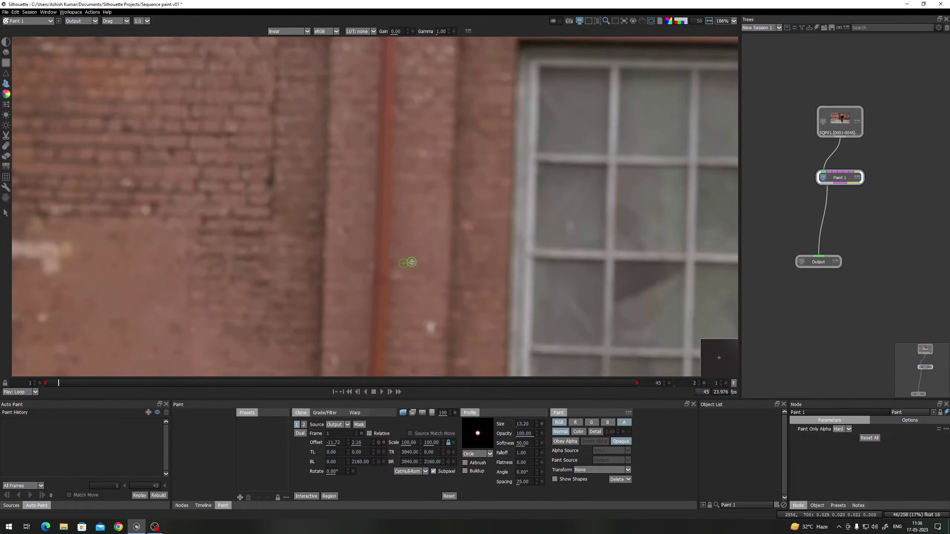
scroll(412, 262, down, 5)
drag(411, 266, 409, 94)
scroll(386, 208, up, 5)
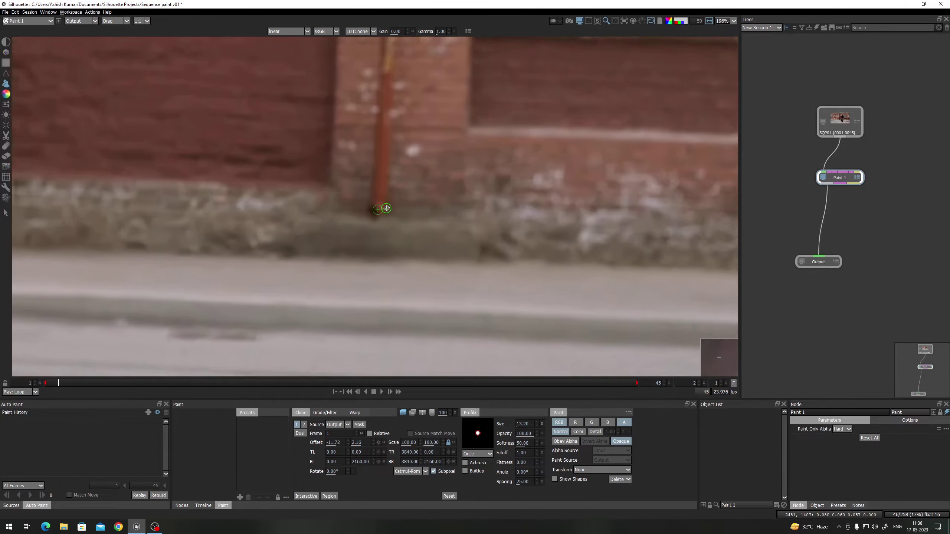
Rotate the clone source to -0.14° to line up the drainpipe and the wall base
scroll(387, 208, up, 1)
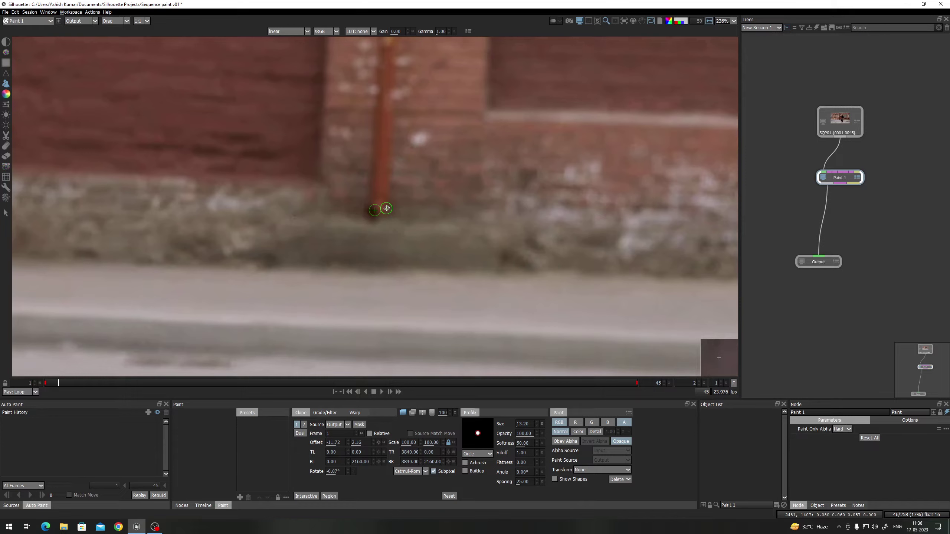
key(o)
scroll(373, 210, down, 10)
scroll(388, 165, up, 5)
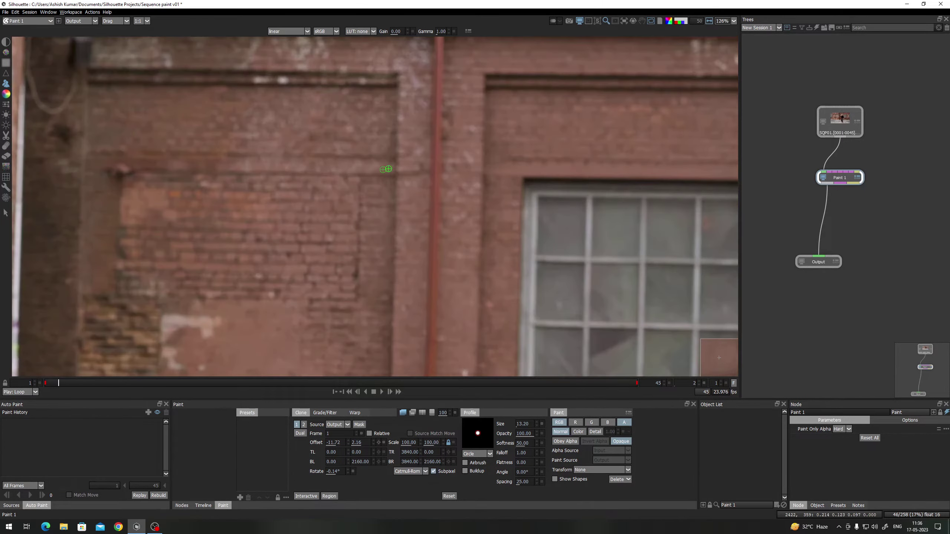
Rotate the clone source to -0.21° and compare it with frame 2 near the base of the drainpipe
mouse_move(467, 295)
mouse_down()
mouse_move(464, 22)
mouse_move(463, 43)
mouse_up()
scroll(432, 129, up, 10)
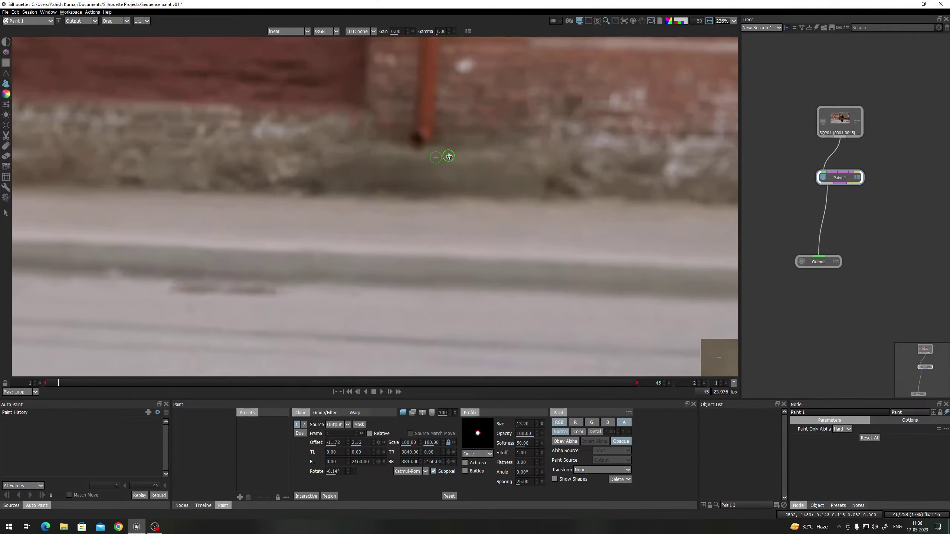
drag(452, 150, 430, 279)
key(1)
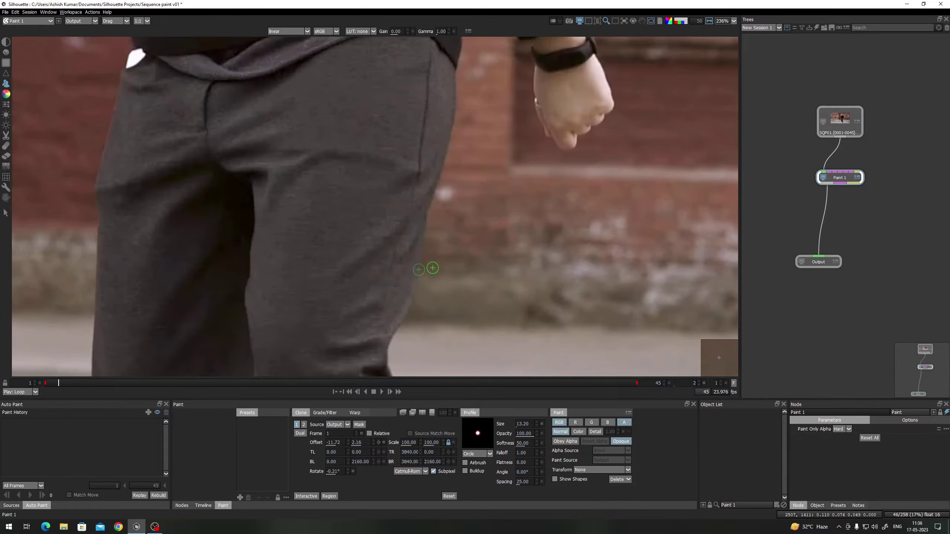
key(2)
key(1)
key(2)
key(1)
key(2)
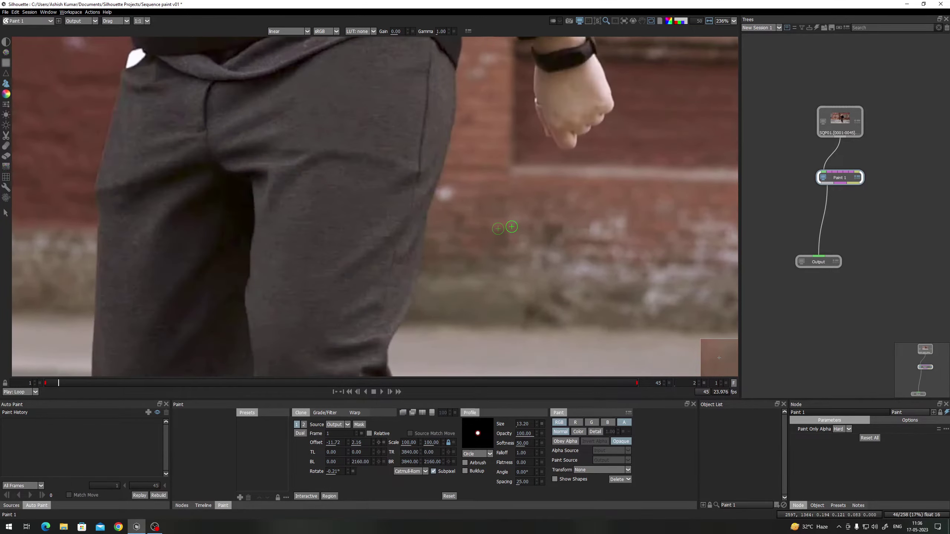
Fine-tune the clone source rotation to -0.18° after checking the upper wall and the drainpipe's base
scroll(511, 227, down, 3)
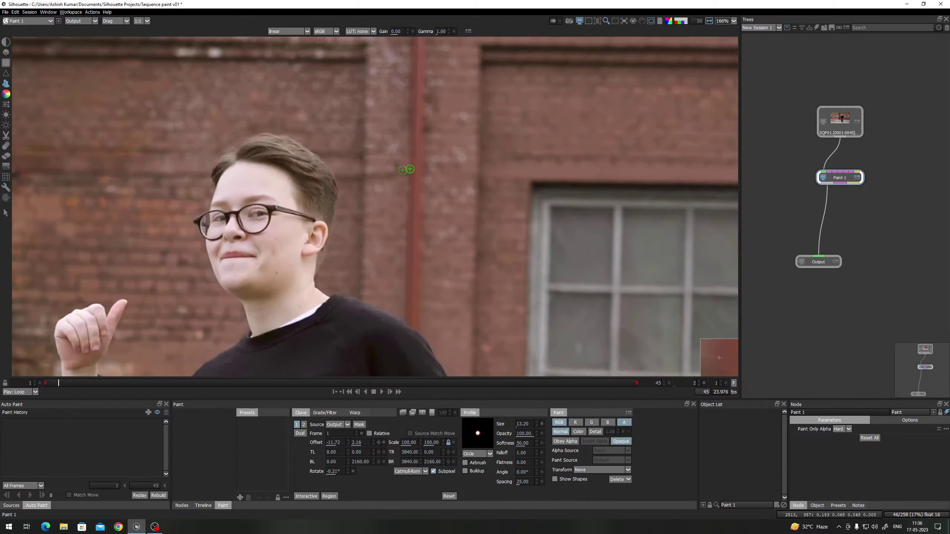
scroll(410, 169, up, 2)
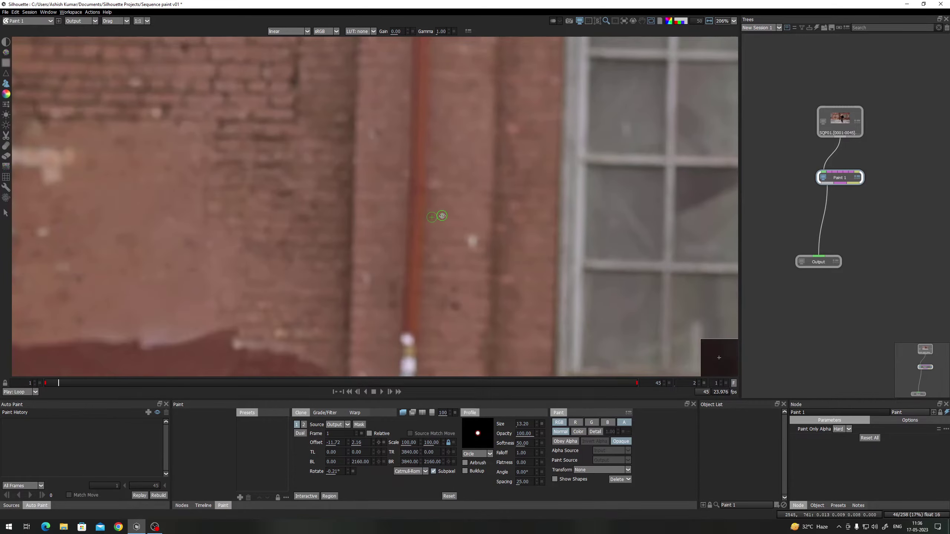
scroll(423, 247, up, 2)
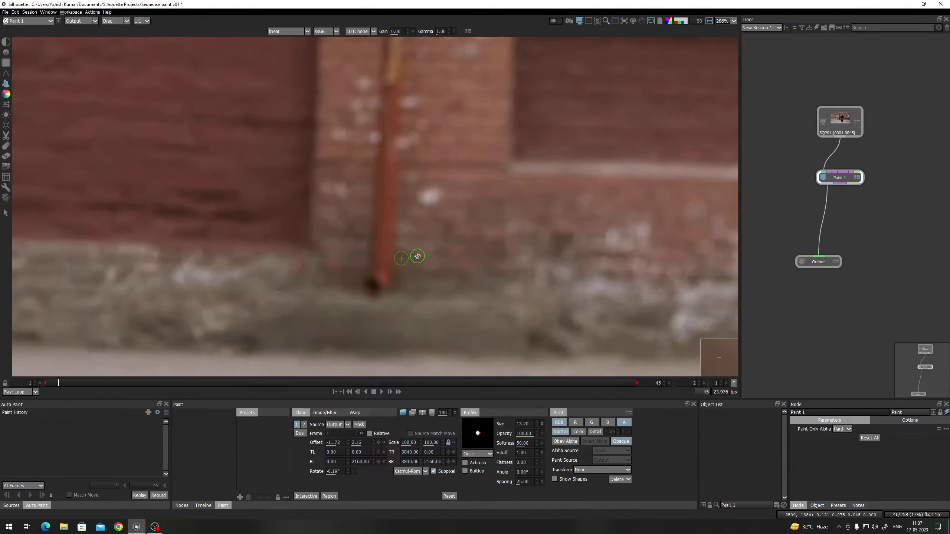
scroll(415, 259, down, 4)
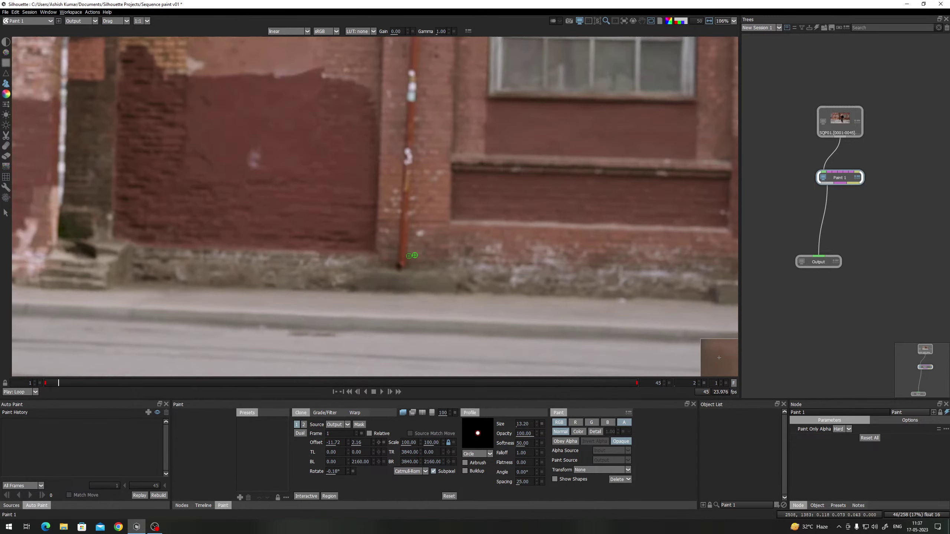
scroll(400, 329, down, 3)
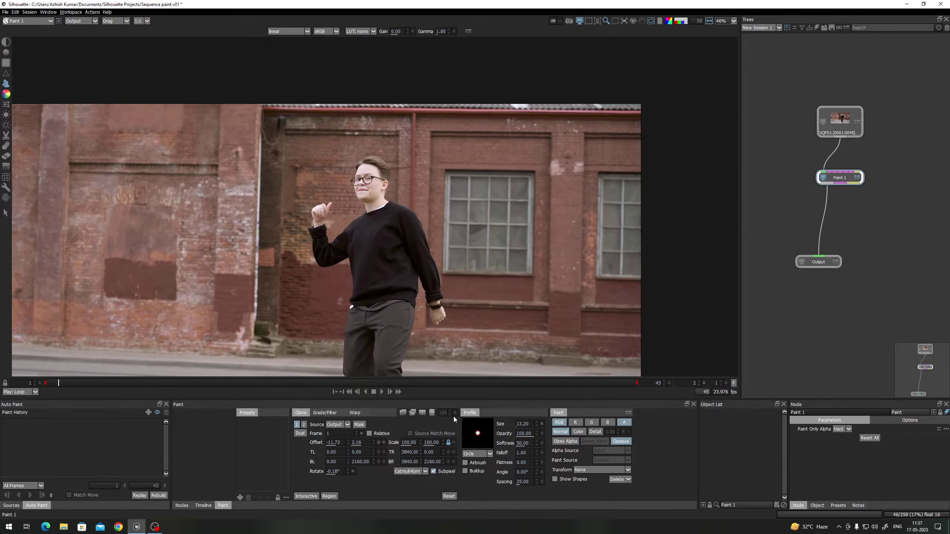
Reset the overlay opacity to 50 and enlarge the clone brush to size 130 for covering the person
click(455, 413)
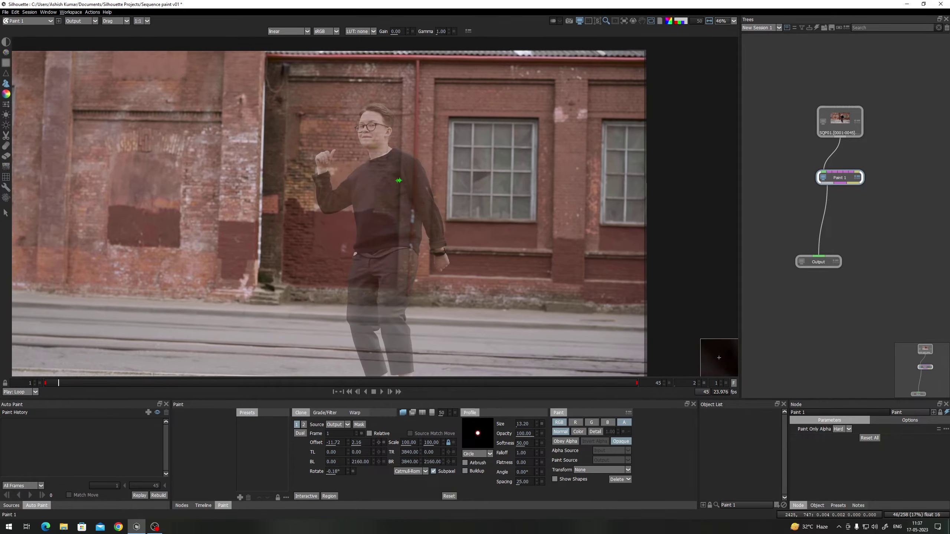
scroll(356, 233, up, 2)
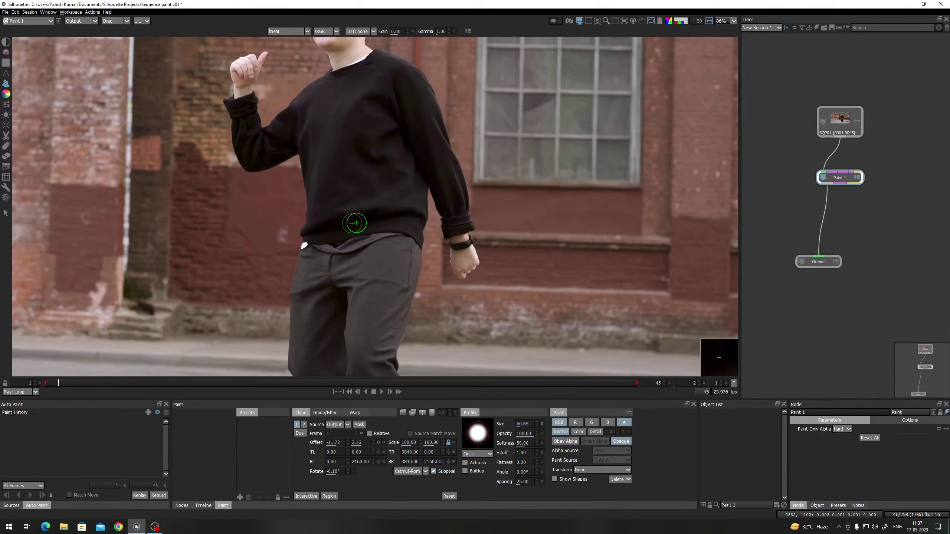
key(bracketright)
drag(354, 170, 350, 200)
key(o)
key(o)
key(o)
scroll(354, 203, down, 5)
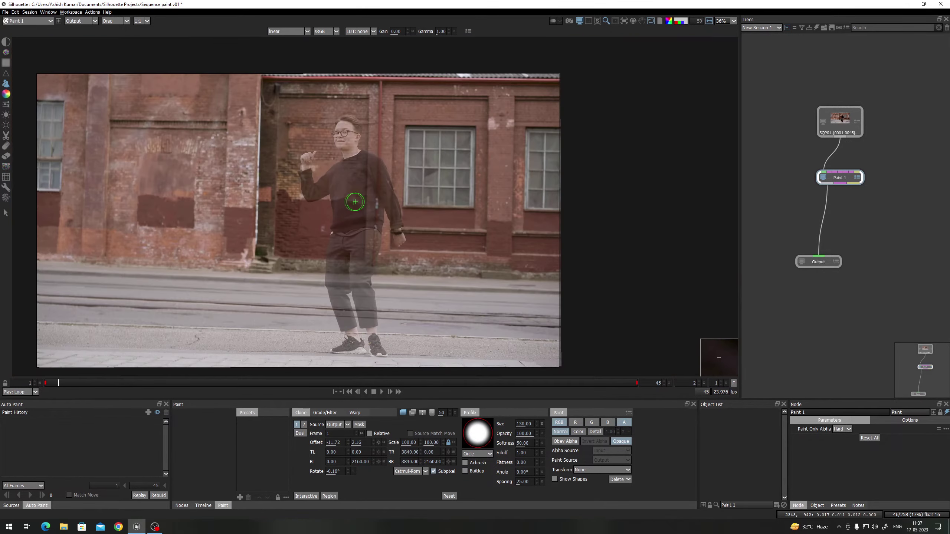
Try to clone the wall over the person's torso with the clone source offset at -181.22, 153.51
key(o)
key(o)
key(o)
scroll(356, 196, up, 3)
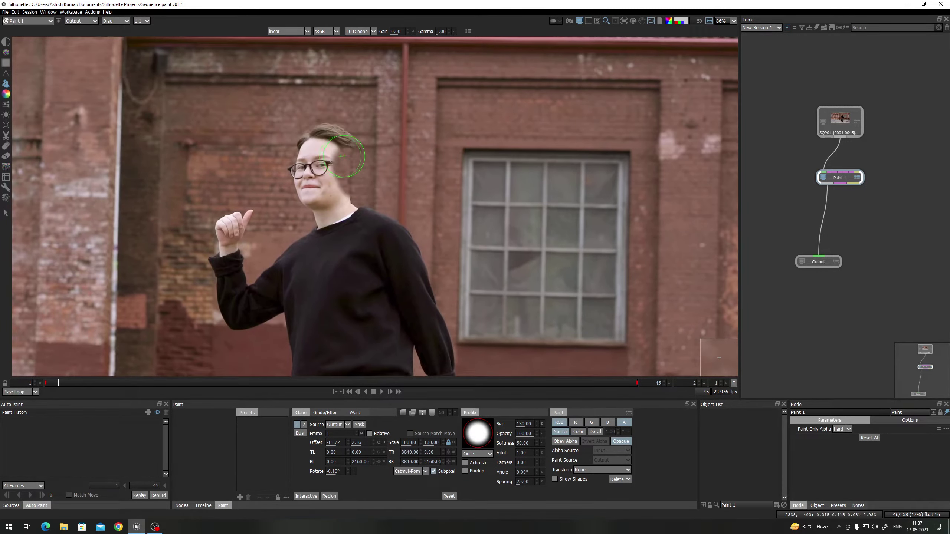
mouse_move(306, 160)
mouse_down()
mouse_move(334, 284)
mouse_move(356, 300)
mouse_up()
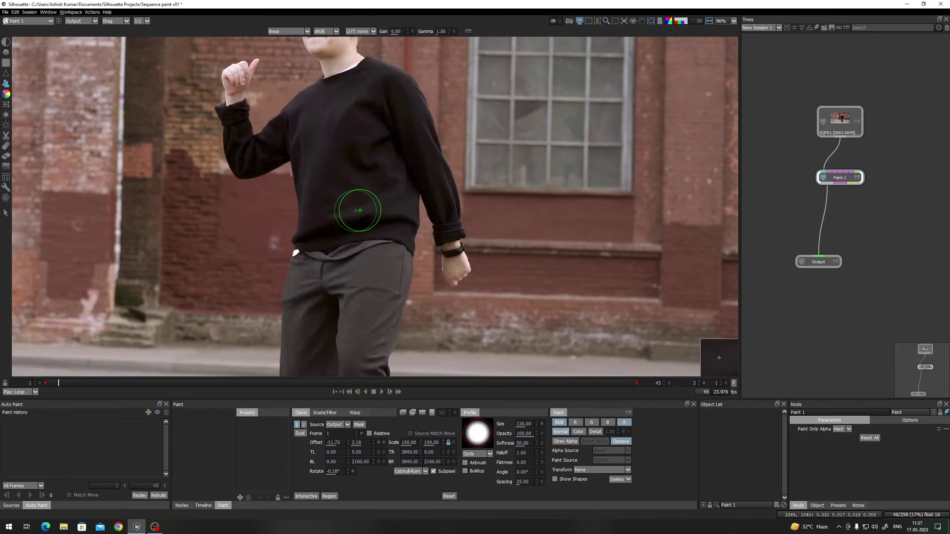
drag(343, 240, 384, 205)
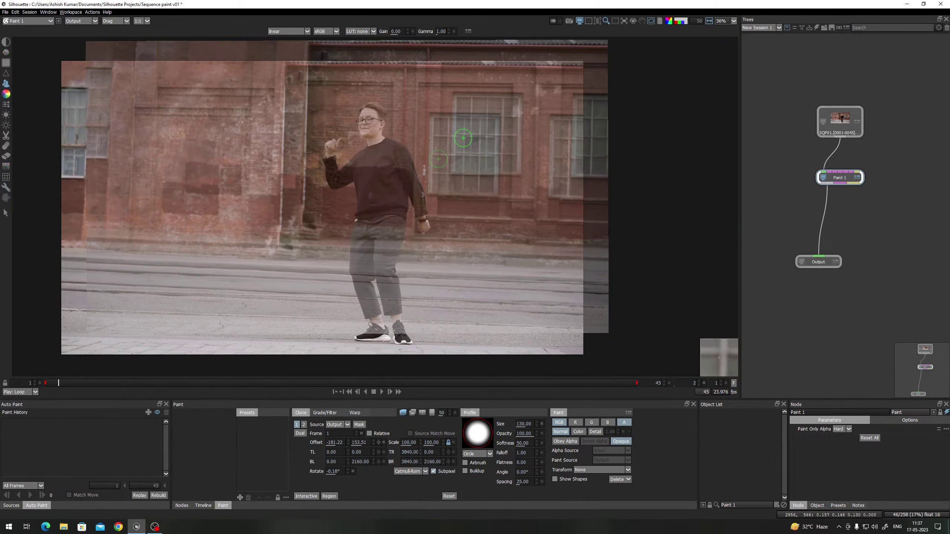
mouse_move(376, 139)
mouse_down()
mouse_move(388, 178)
mouse_move(378, 212)
mouse_move(377, 158)
mouse_move(398, 139)
mouse_up()
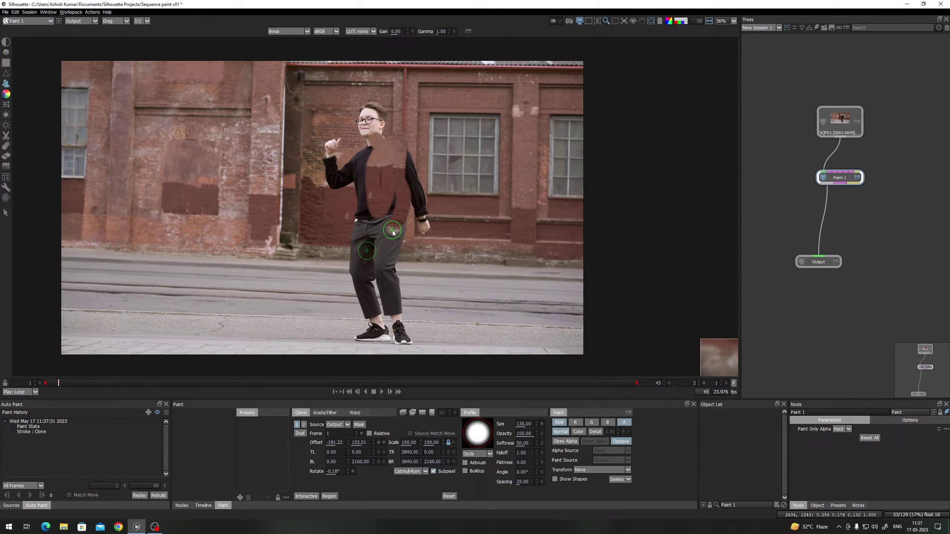
key(ctrl+z)
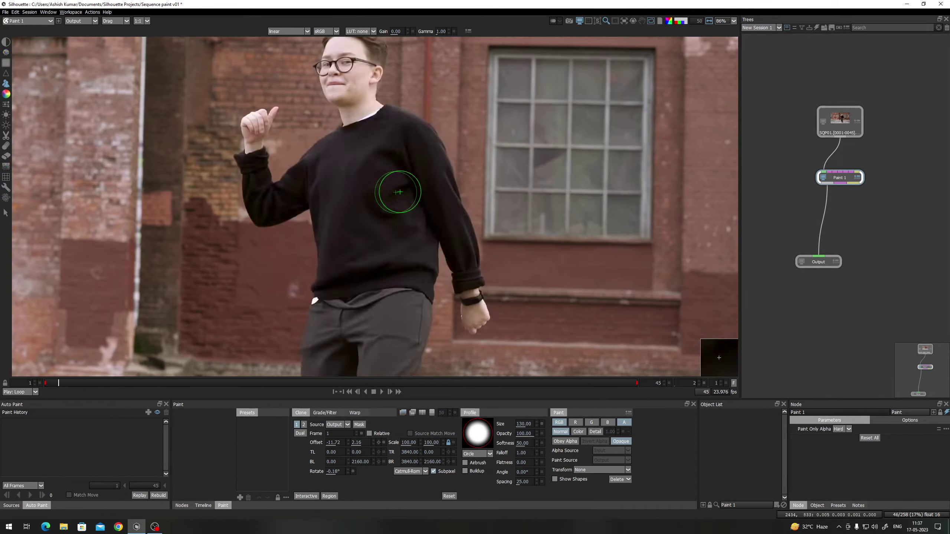
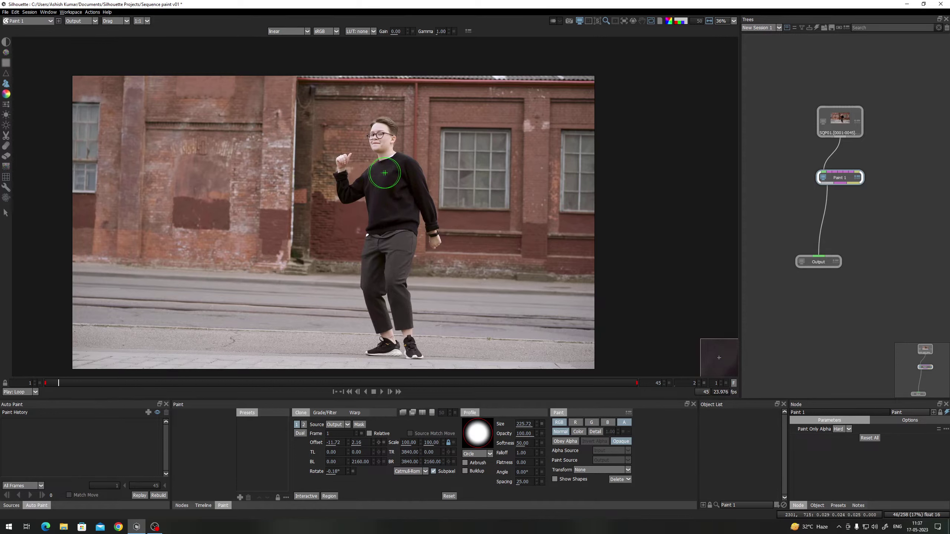
Clone the clean wall and road over the torso and legs at brush size 225.72 and the face at 117.57, checking the painted matte
drag(376, 217, 389, 192)
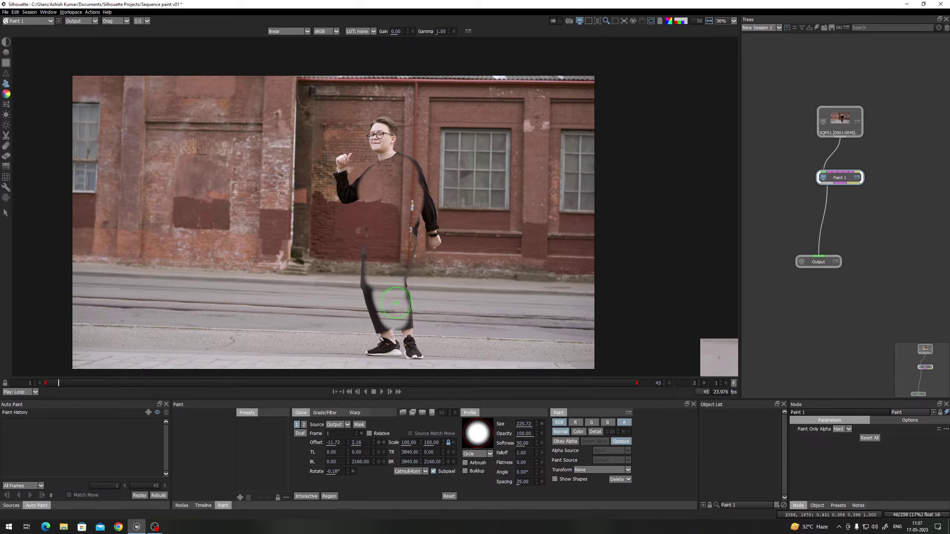
scroll(393, 274, up, 5)
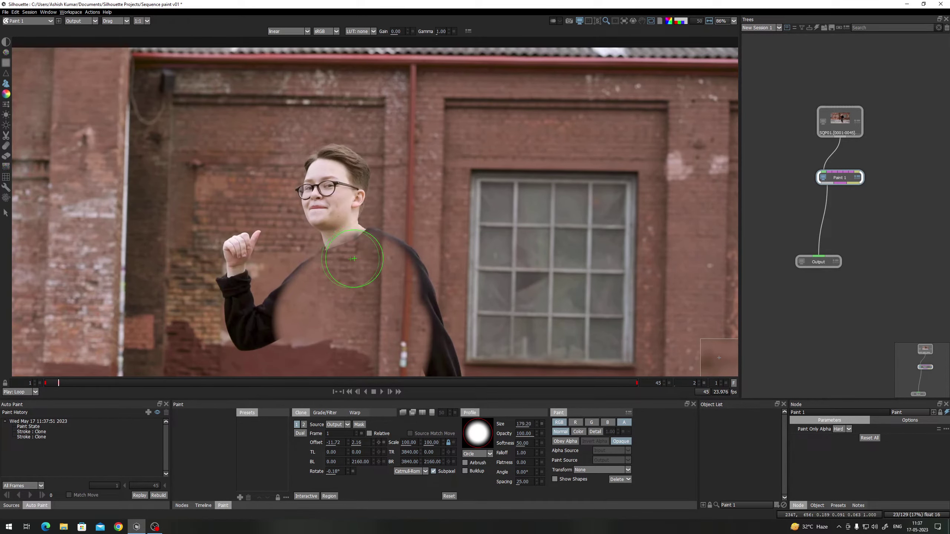
drag(334, 212, 332, 175)
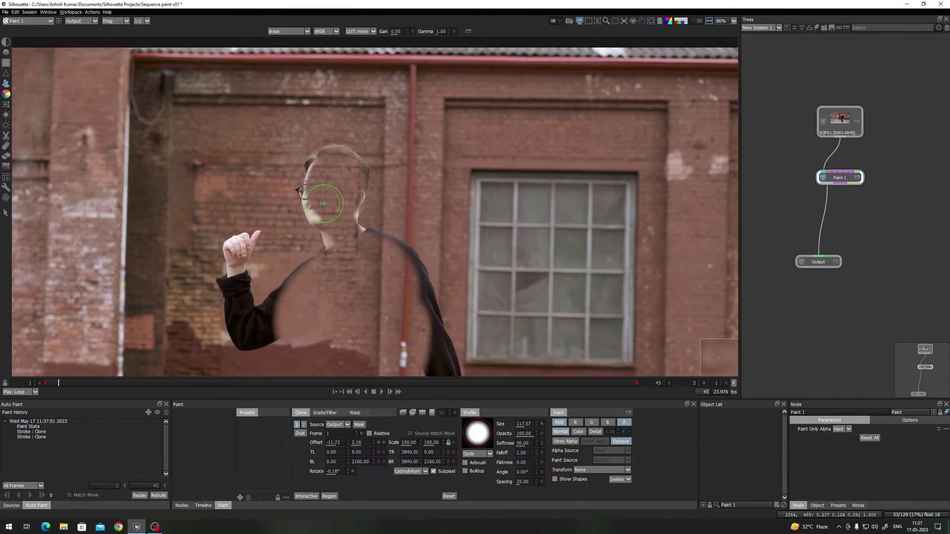
scroll(340, 168, down, 3)
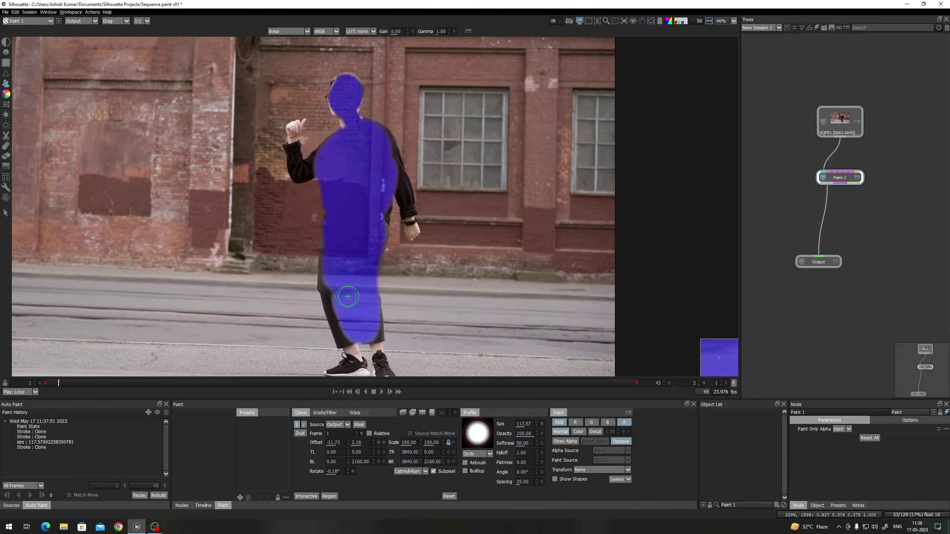
drag(350, 305, 347, 241)
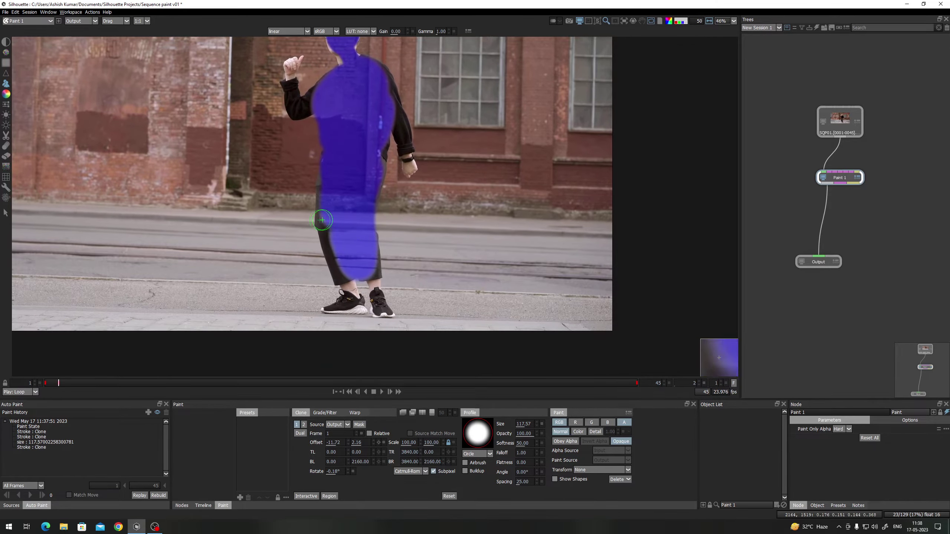
drag(360, 142, 350, 204)
key(a)
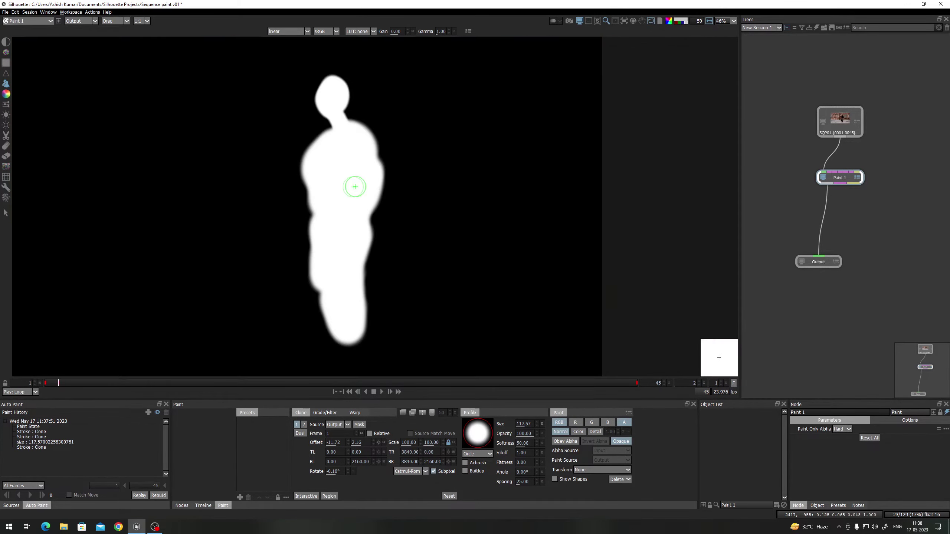
key(a)
drag(334, 114, 316, 263)
Reduce the clone brush to size 33.21 and paint out the glasses, the front edge of the face and the throat
scroll(319, 194, up, 11)
scroll(317, 262, up, 6)
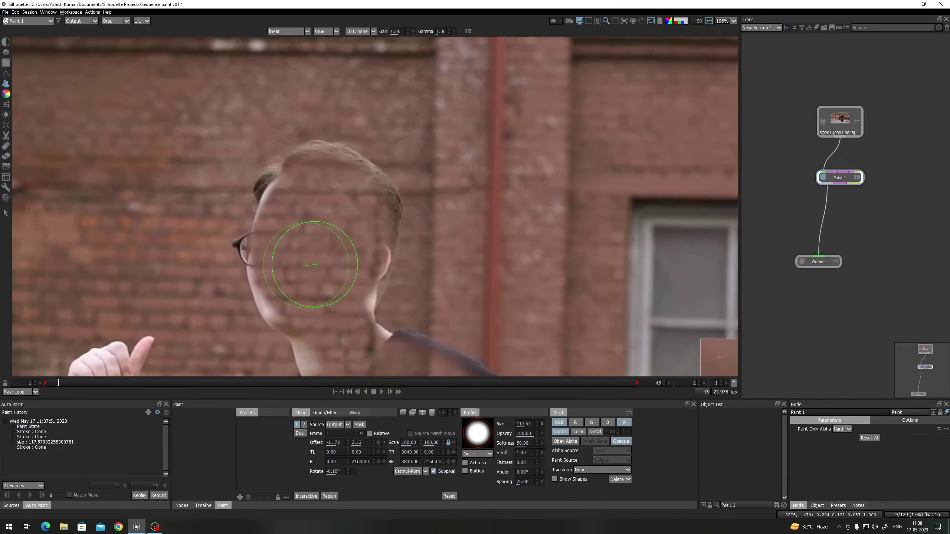
key(bracketleft)
key(bracketleft)
key(bracketleft)
key(bracketleft)
drag(308, 194, 290, 163)
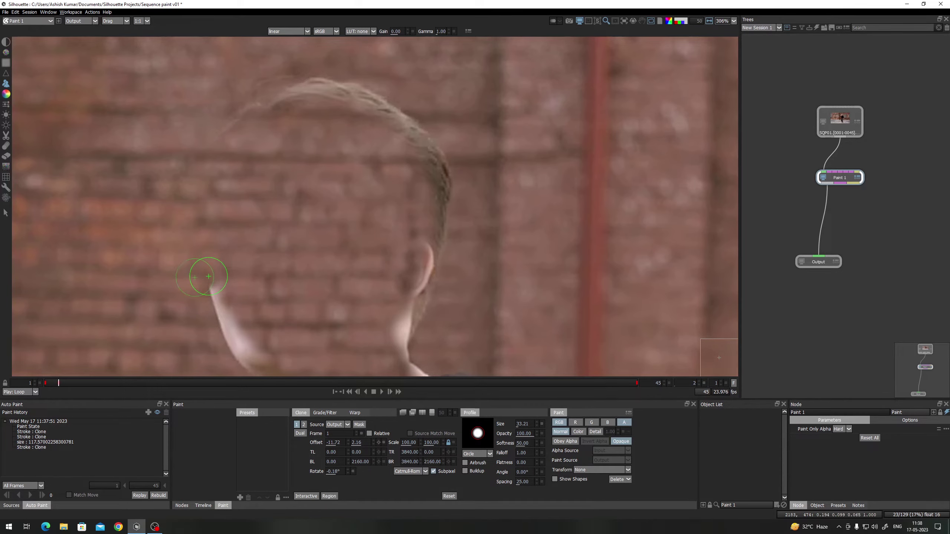
drag(208, 276, 216, 290)
drag(217, 280, 215, 150)
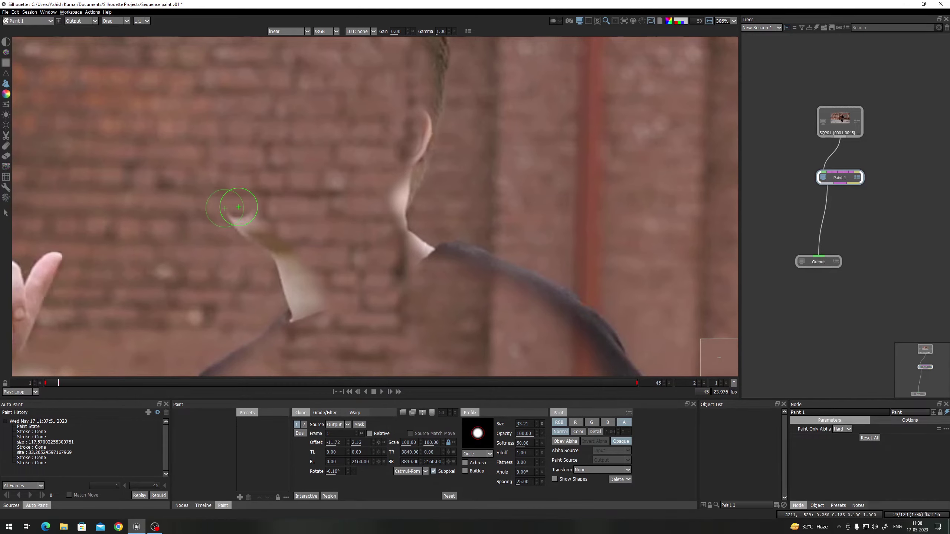
drag(284, 263, 303, 312)
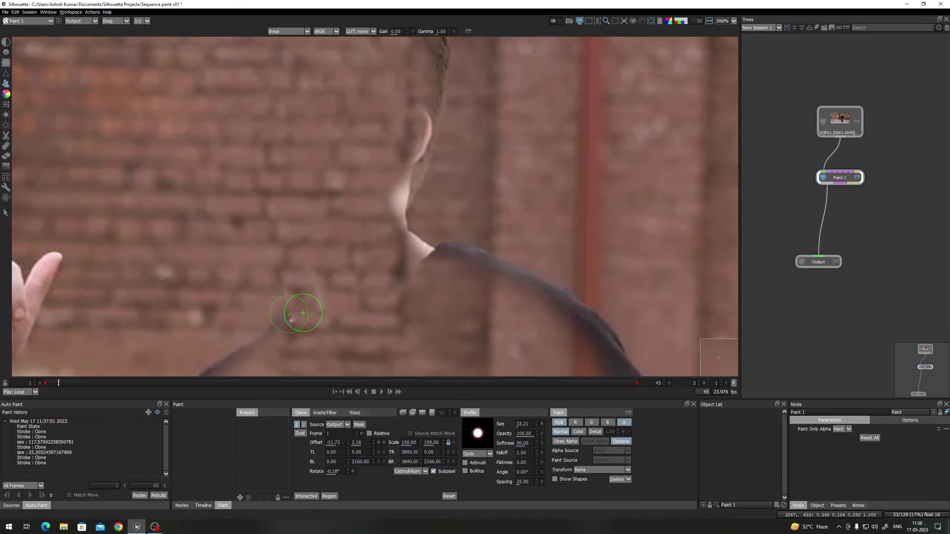
Clone brickwork over the remaining hair, the ear and the back of the neck
drag(409, 198, 393, 263)
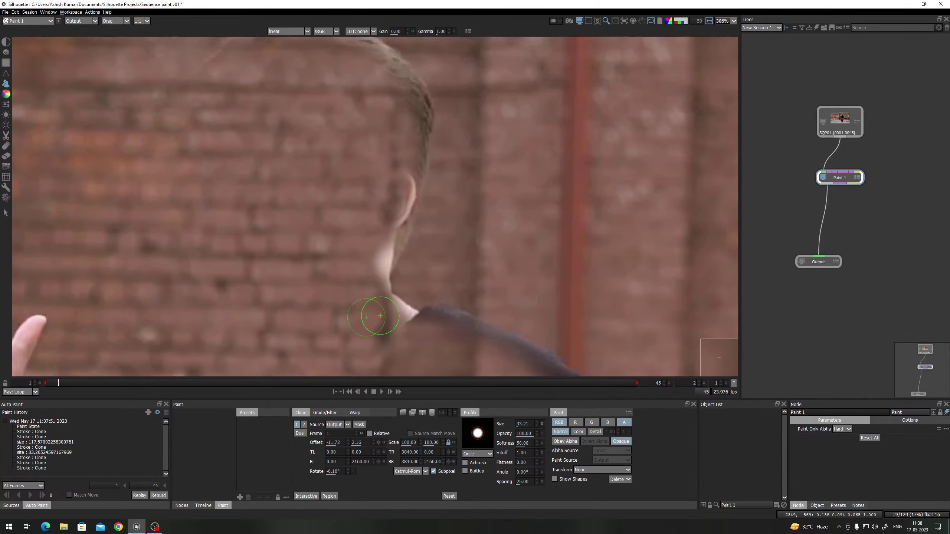
mouse_move(379, 315)
mouse_down()
mouse_move(377, 268)
mouse_move(389, 233)
mouse_up()
mouse_move(387, 268)
mouse_down()
mouse_move(424, 124)
mouse_move(396, 190)
mouse_move(379, 351)
mouse_up()
drag(389, 267, 283, 212)
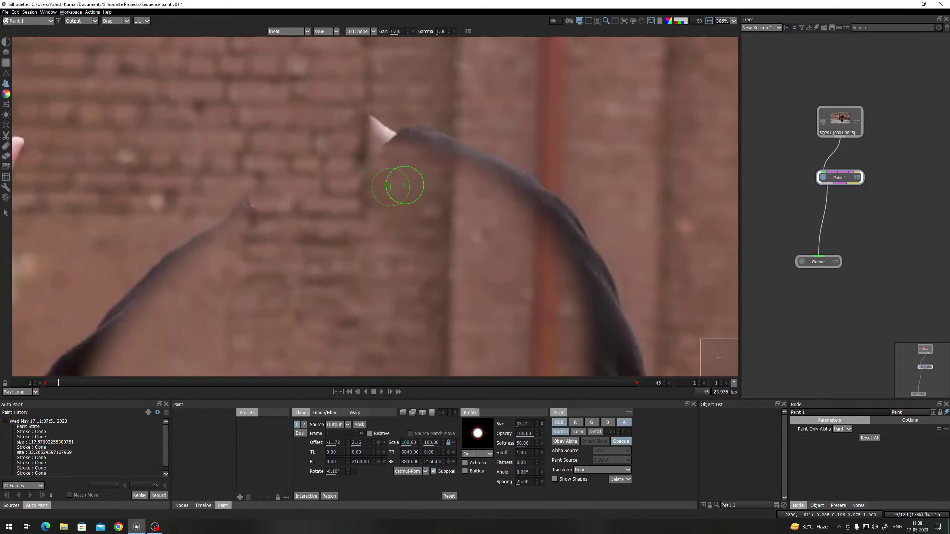
scroll(380, 128, down, 5)
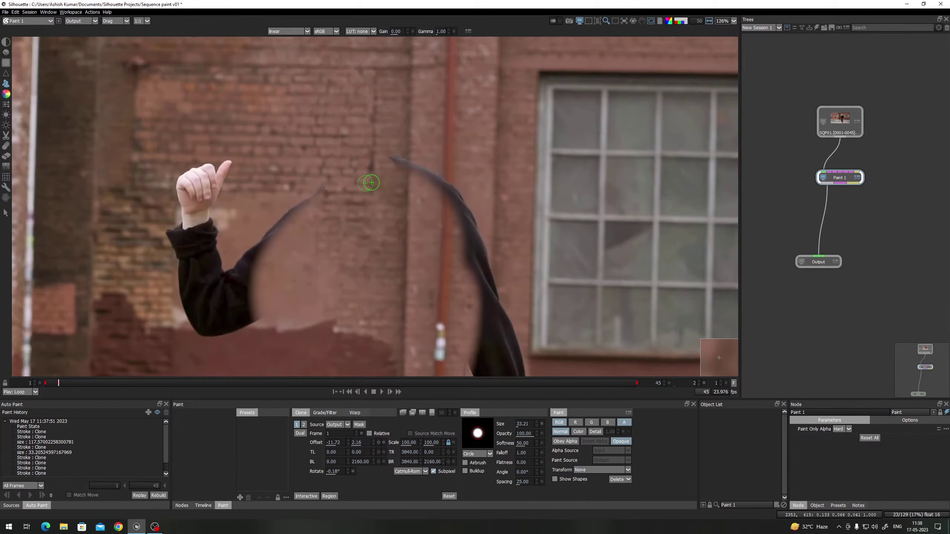
Enlarge the clone brush to size 48.13 and paint out the shoulder and upper sleeve of the raised arm
scroll(357, 197, up, 2)
key(bracketright)
key(bracketright)
scroll(299, 166, up, 3)
key(bracketright)
key(bracketright)
key(bracketright)
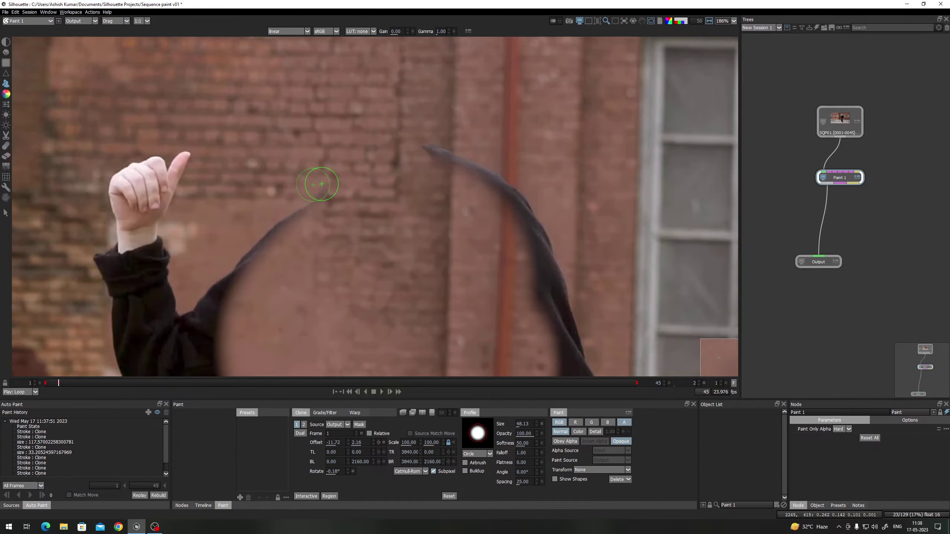
drag(272, 244, 256, 256)
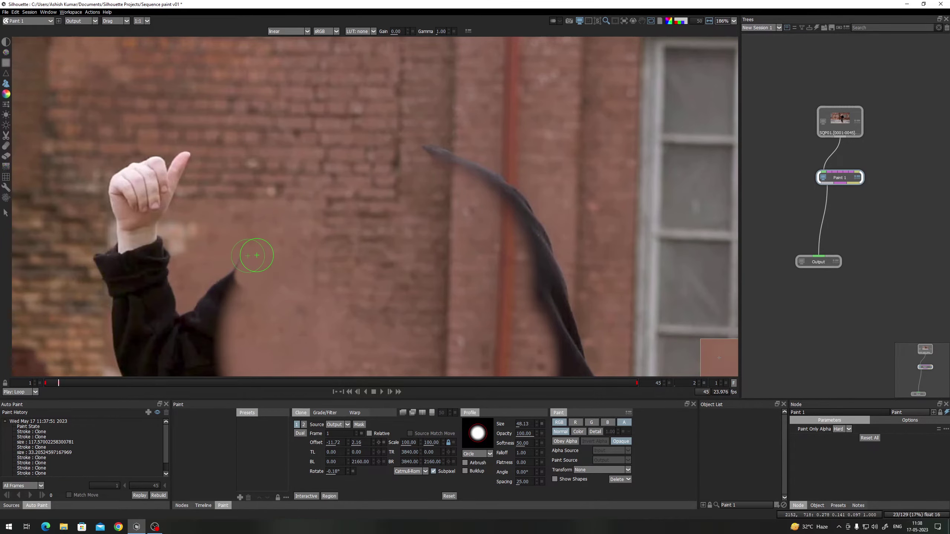
mouse_move(231, 289)
mouse_down()
mouse_move(206, 303)
mouse_move(232, 297)
mouse_move(214, 328)
mouse_move(243, 300)
mouse_move(187, 321)
mouse_up()
drag(187, 320, 267, 301)
Shift the clone source's vertical offset to 3.36, using the overlay to line up the brickwork around the raised hand
key(o)
scroll(243, 157, up, 4)
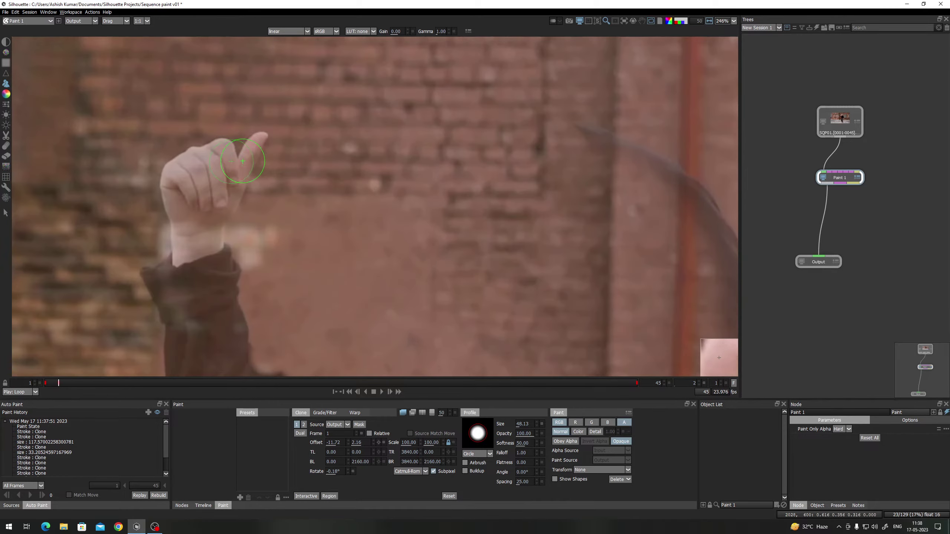
scroll(235, 134, up, 1)
key(o)
key(o)
key(o)
drag(138, 214, 314, 160)
key(o)
key(o)
scroll(283, 167, up, 1)
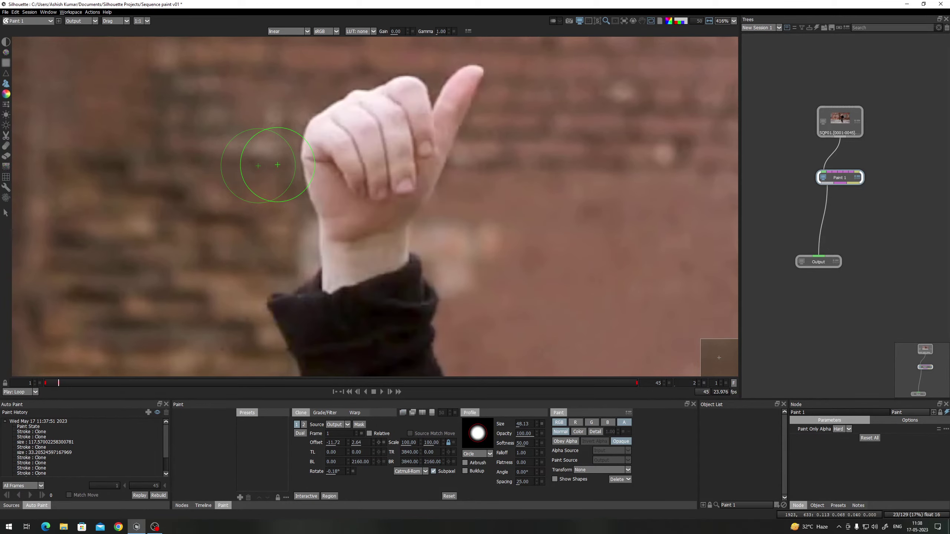
key(o)
key(o)
key(o)
drag(460, 179, 314, 196)
scroll(313, 196, down, 1)
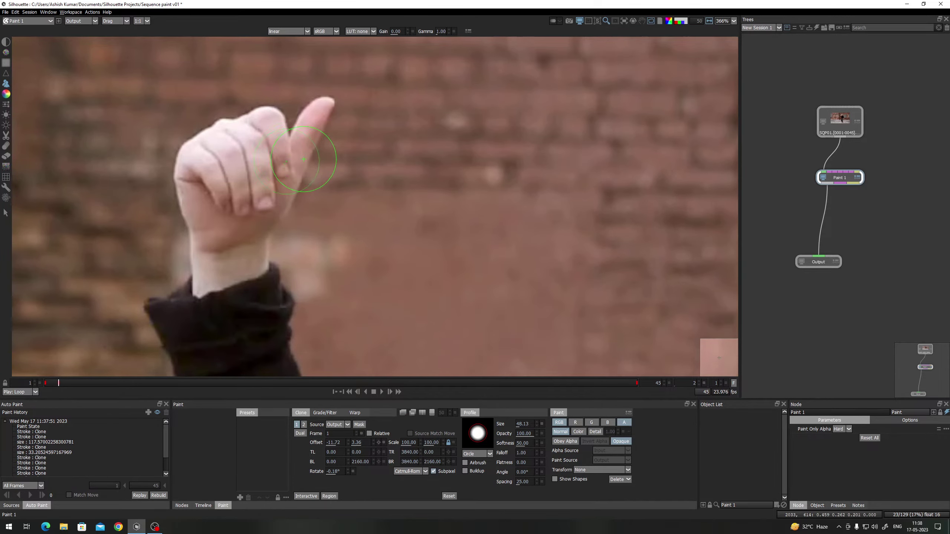
Clone the wall over the raised hand and its remaining sleeve, using a vertical source offset of 3.92 for the sleeve
mouse_move(300, 134)
mouse_down()
mouse_move(245, 173)
mouse_move(266, 100)
mouse_move(195, 155)
mouse_move(184, 219)
mouse_move(313, 119)
mouse_move(318, 102)
mouse_move(259, 219)
mouse_move(177, 281)
mouse_up()
mouse_move(177, 281)
mouse_down()
mouse_move(191, 181)
mouse_move(238, 221)
mouse_move(275, 183)
mouse_move(252, 215)
mouse_move(290, 68)
mouse_up()
key(z)
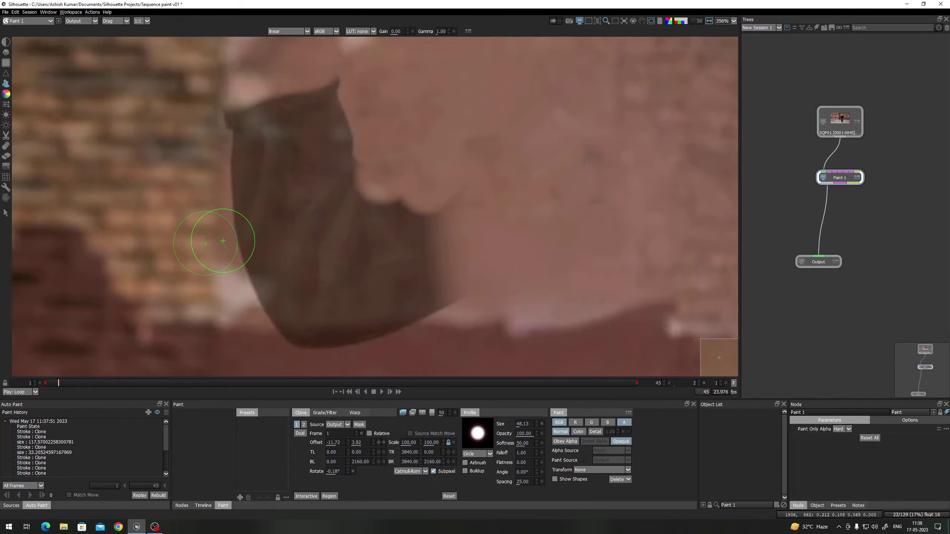
key(z)
key(z)
key(z)
mouse_move(287, 304)
mouse_down()
mouse_move(230, 184)
mouse_move(227, 125)
mouse_move(328, 76)
mouse_move(393, 214)
mouse_move(458, 202)
mouse_move(450, 262)
mouse_move(464, 295)
mouse_move(349, 331)
mouse_move(291, 329)
mouse_move(316, 307)
mouse_move(249, 161)
mouse_move(308, 128)
mouse_move(395, 249)
mouse_move(412, 245)
mouse_move(424, 279)
mouse_move(370, 293)
mouse_move(343, 282)
mouse_move(293, 186)
mouse_up()
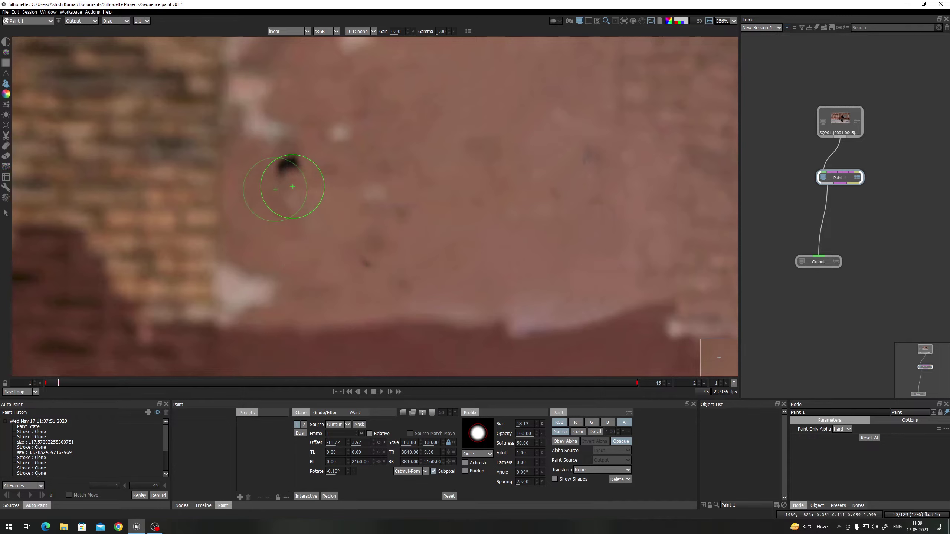
scroll(355, 262, down, 10)
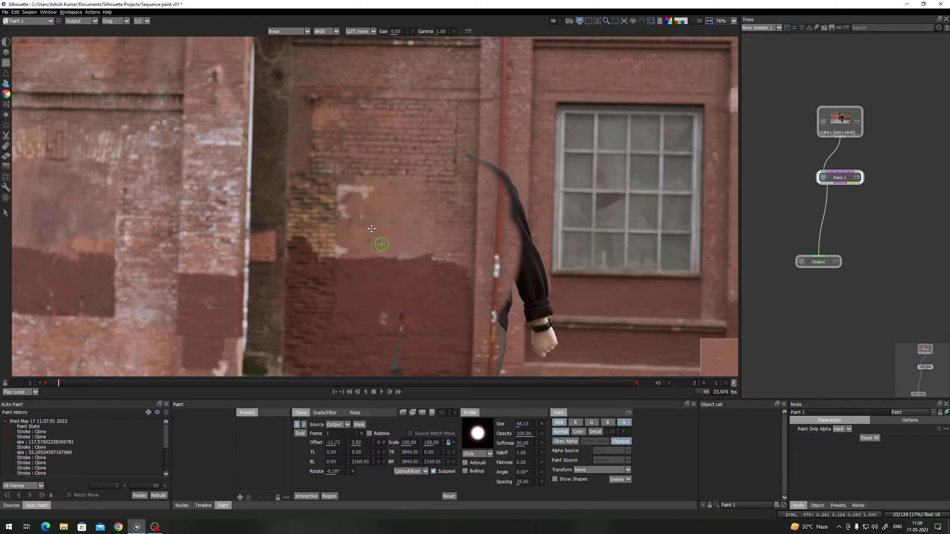
Set the clone source's vertical offset to 2.49 to align the wall around the drainpipe and the other shoulder
scroll(371, 228, up, 10)
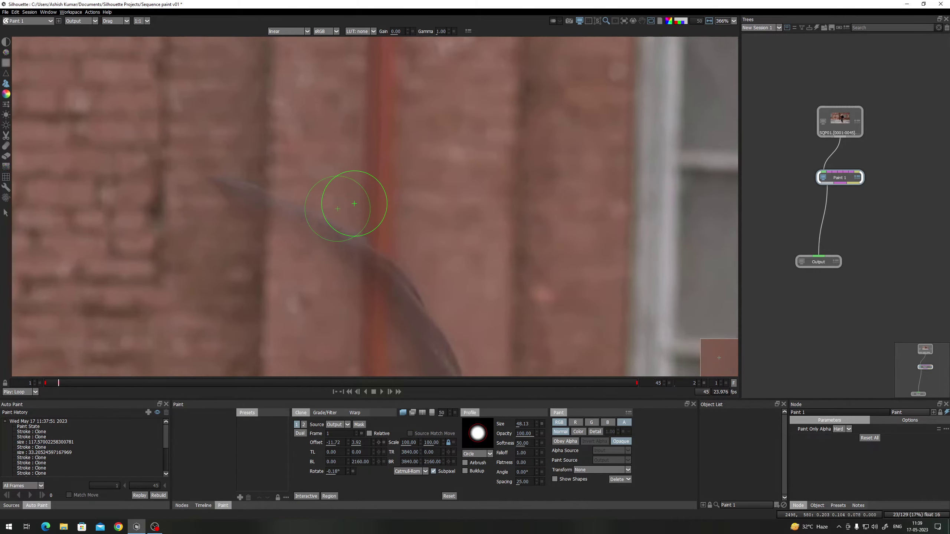
scroll(354, 204, up, 2)
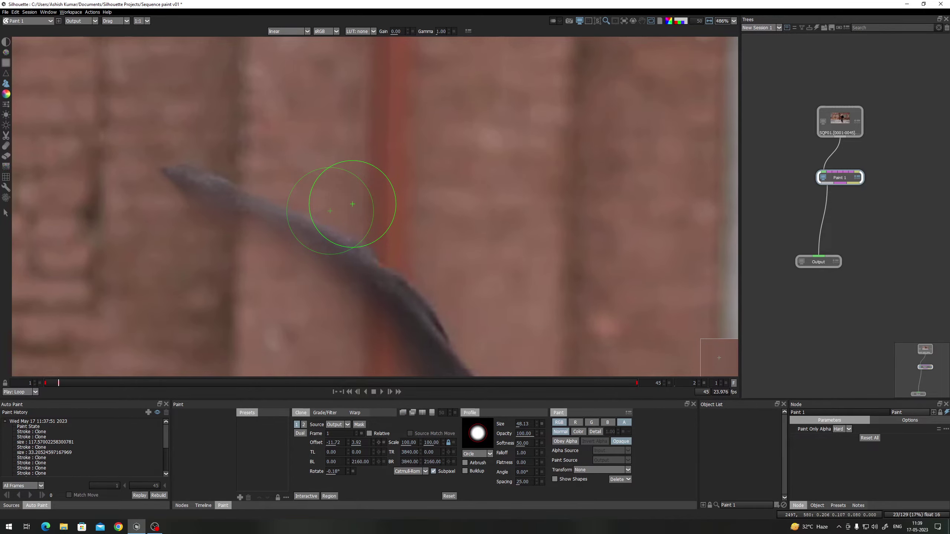
drag(353, 204, 352, 203)
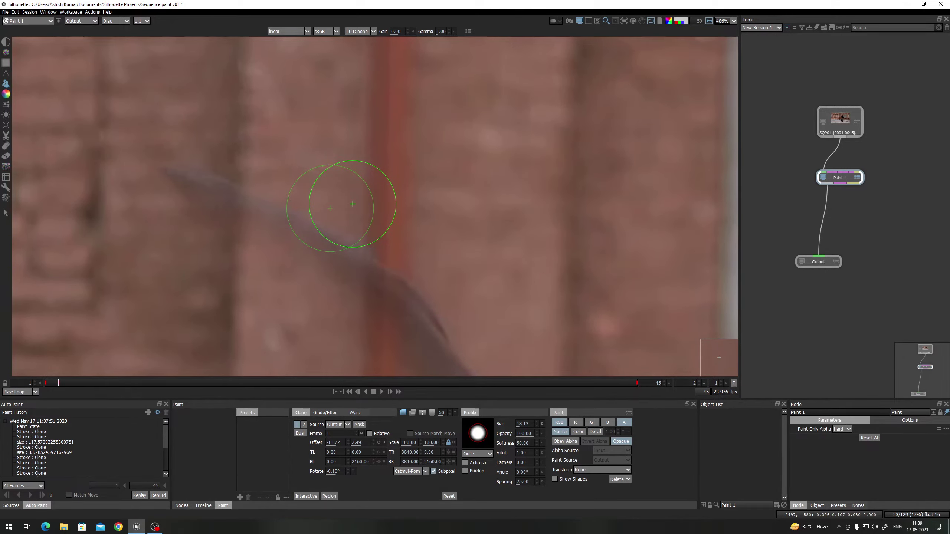
Clone out the shoulder crossing the drainpipe and the upper part of the lowered arm
mouse_move(195, 181)
mouse_down()
mouse_move(377, 282)
mouse_move(398, 310)
mouse_move(411, 305)
mouse_move(368, 146)
mouse_move(393, 193)
mouse_move(399, 279)
mouse_up()
scroll(371, 145, down, 1)
drag(398, 279, 346, 137)
scroll(351, 160, down, 5)
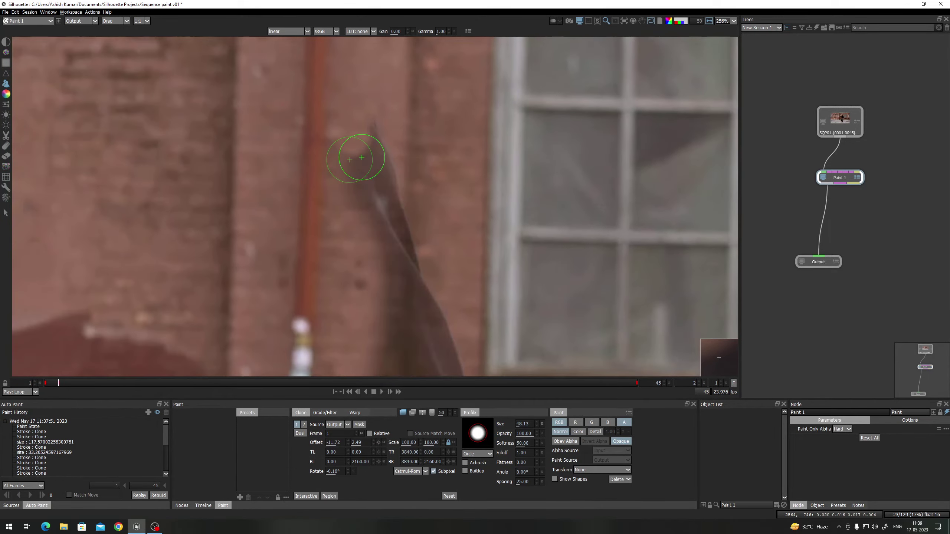
mouse_move(398, 177)
mouse_down()
mouse_move(423, 285)
mouse_move(365, 156)
mouse_up()
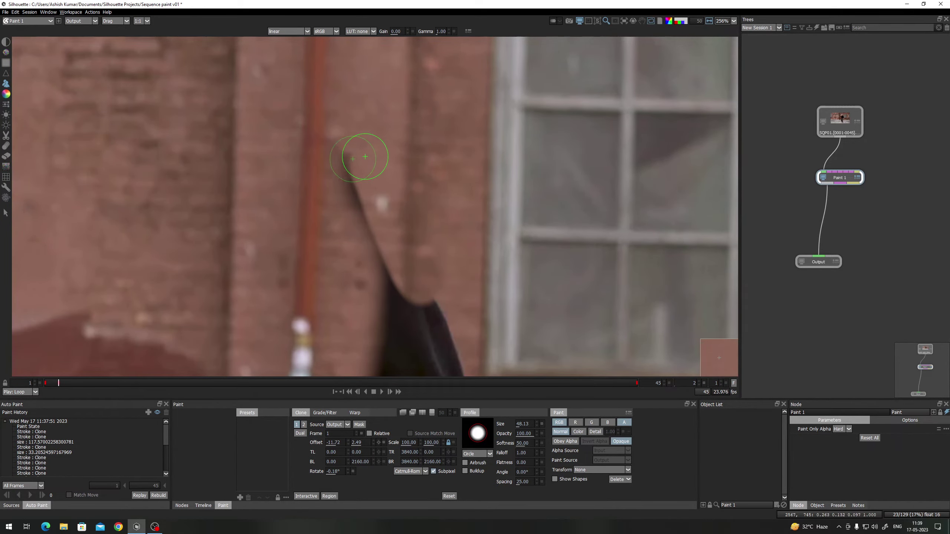
drag(310, 138, 397, 311)
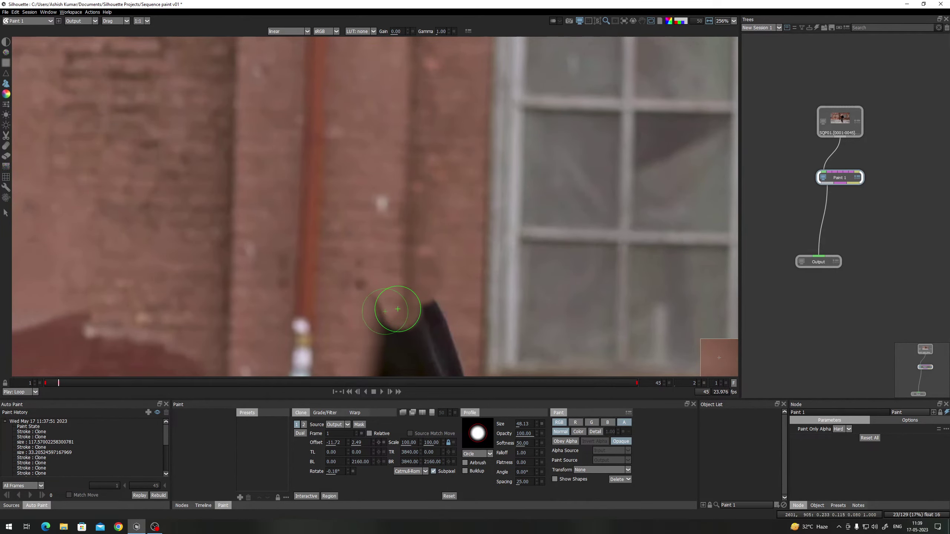
Clone the wall over the rest of the lowered arm's sleeve down to the wrist and check the overlay around the hand
drag(359, 264, 286, 76)
key(o)
key(o)
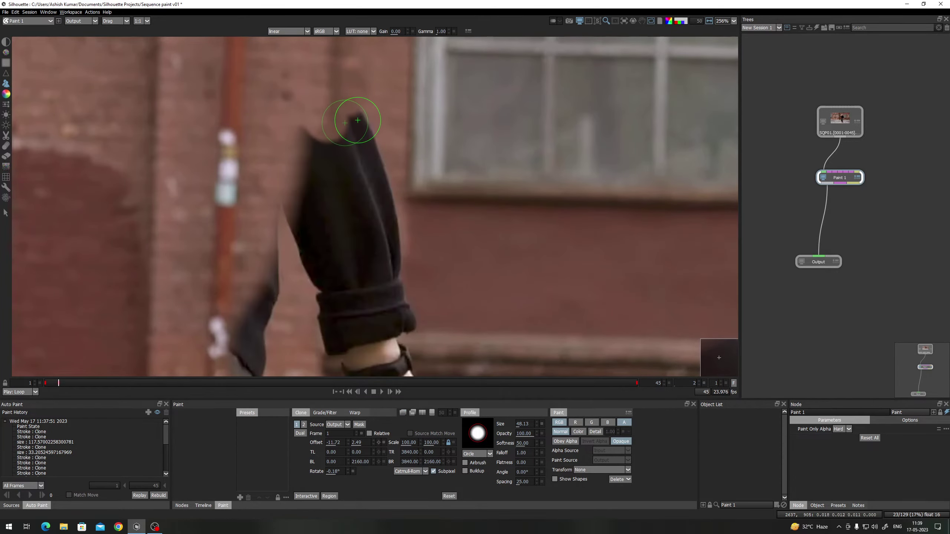
mouse_move(356, 108)
mouse_down()
mouse_move(408, 293)
mouse_move(375, 338)
mouse_move(328, 332)
mouse_move(282, 197)
mouse_up()
mouse_move(294, 143)
mouse_down()
mouse_move(356, 324)
mouse_move(385, 320)
mouse_move(353, 167)
mouse_move(333, 126)
mouse_move(312, 123)
mouse_move(342, 215)
mouse_up()
drag(364, 301, 372, 168)
key(o)
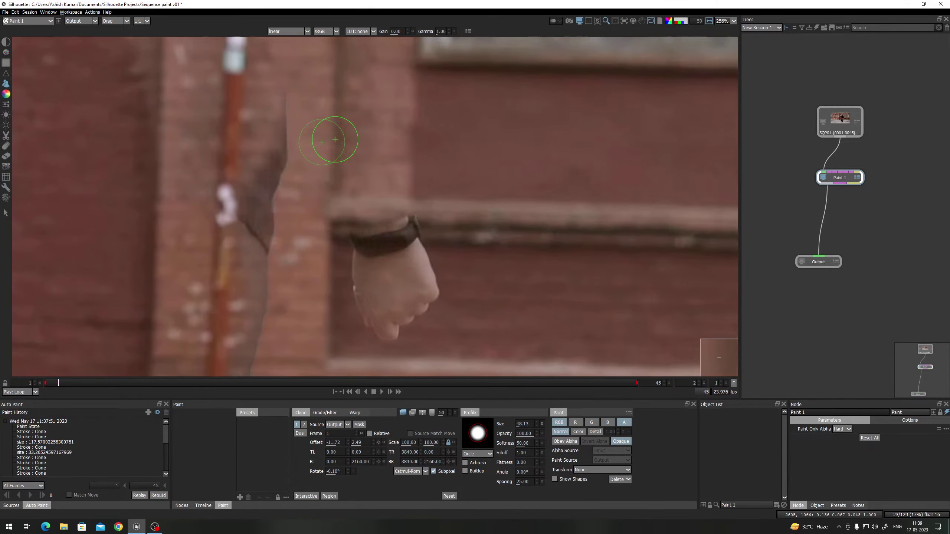
Clone the wall over the dark sleeve edge left beside the drainpipe
key(o)
drag(285, 82, 271, 197)
mouse_move(274, 140)
mouse_down()
mouse_move(244, 251)
mouse_move(229, 201)
mouse_move(259, 233)
mouse_move(268, 315)
mouse_up()
drag(354, 285, 336, 192)
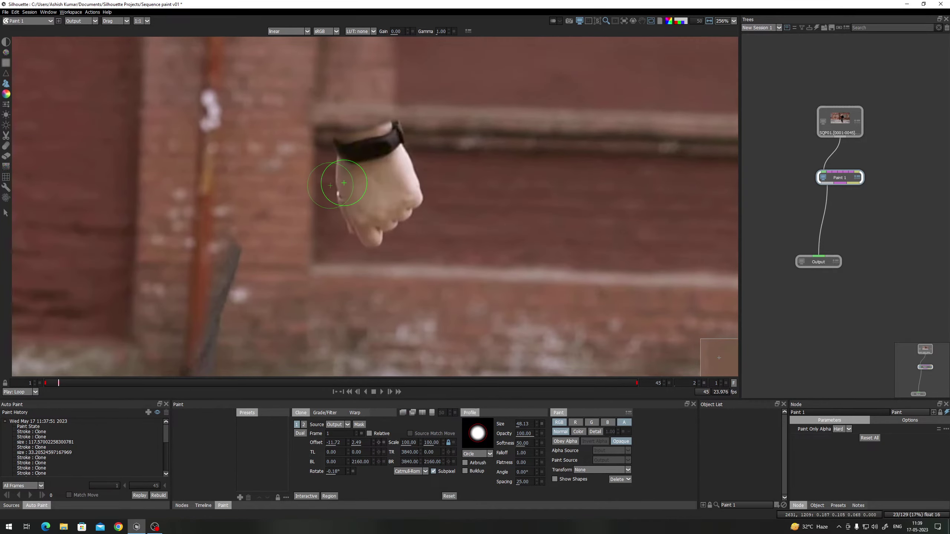
Clone out the lowered hand with its wristband and the rear trouser leg down to the ankle
scroll(337, 192, up, 2)
mouse_move(335, 119)
mouse_down()
mouse_move(366, 240)
mouse_move(361, 231)
mouse_move(381, 238)
mouse_move(427, 201)
mouse_move(404, 118)
mouse_move(390, 104)
mouse_move(368, 137)
mouse_move(385, 191)
mouse_move(390, 148)
mouse_up()
mouse_move(225, 246)
mouse_down()
mouse_move(240, 179)
mouse_move(293, 87)
mouse_move(250, 133)
mouse_move(276, 153)
mouse_move(261, 135)
mouse_move(243, 264)
mouse_move(263, 89)
mouse_move(251, 237)
mouse_move(265, 280)
mouse_up()
drag(250, 178, 239, 44)
drag(252, 128, 281, 264)
mouse_move(279, 235)
mouse_down()
mouse_move(301, 61)
mouse_move(294, 109)
mouse_move(284, 60)
mouse_move(281, 69)
mouse_move(299, 168)
mouse_move(308, 105)
mouse_move(320, 246)
mouse_move(187, 258)
mouse_move(183, 247)
mouse_move(258, 226)
mouse_move(269, 136)
mouse_up()
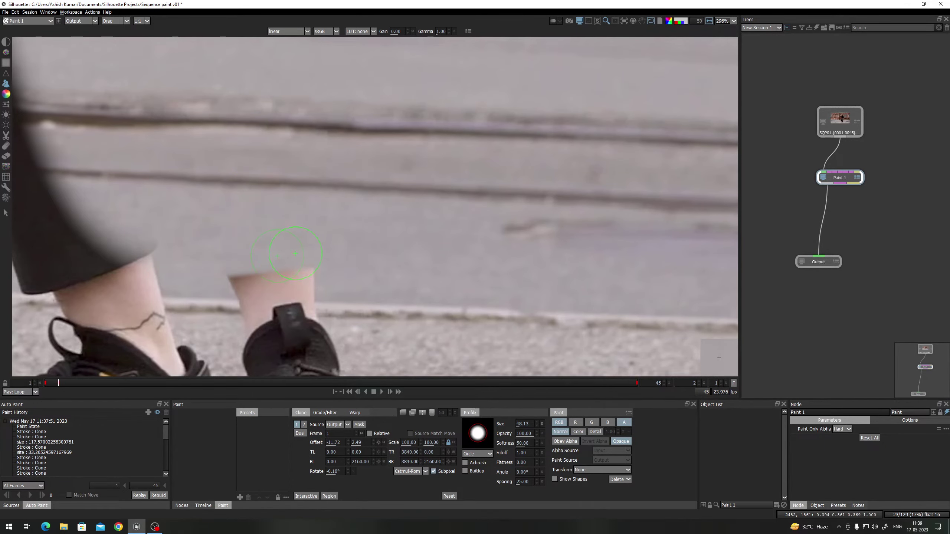
Clone the street over the remaining front trouser leg down to the ankle on frame 2
drag(295, 253, 339, 133)
key(o)
mouse_move(163, 148)
mouse_down()
mouse_move(283, 244)
mouse_move(332, 253)
mouse_move(293, 269)
mouse_move(243, 245)
mouse_move(191, 101)
mouse_move(303, 379)
mouse_move(290, 343)
mouse_up()
key(o)
key(o)
key(o)
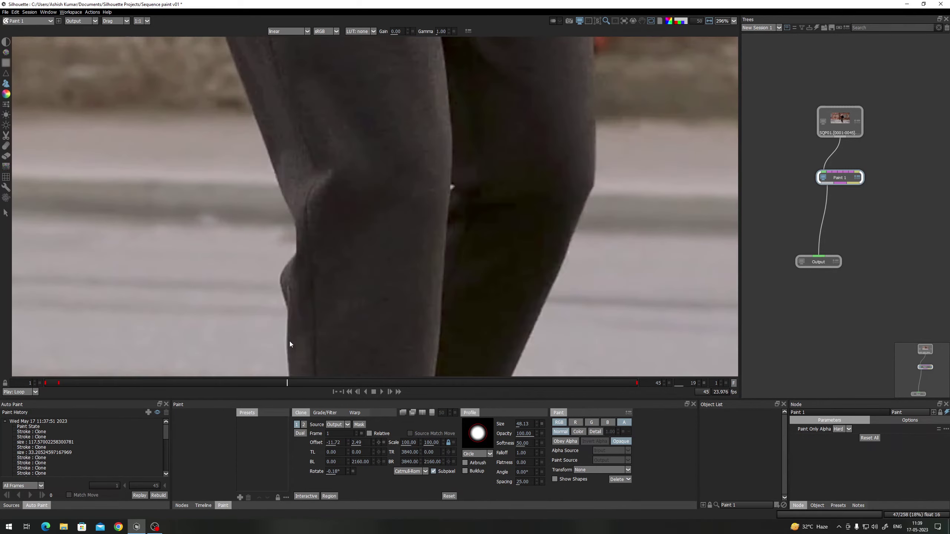
click(60, 383)
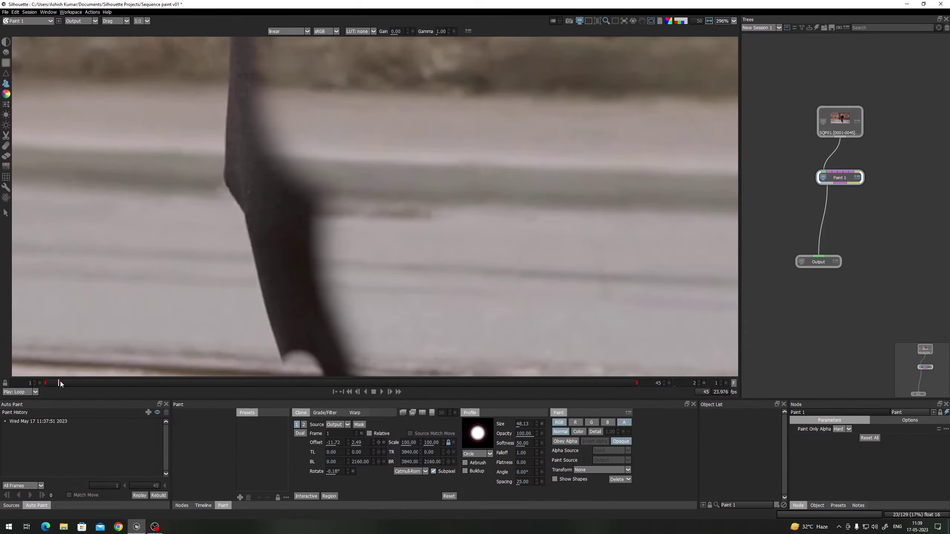
drag(323, 273, 259, 81)
mouse_move(259, 83)
mouse_down()
mouse_move(260, 285)
mouse_move(246, 223)
mouse_move(267, 267)
mouse_move(280, 209)
mouse_move(316, 305)
mouse_move(289, 82)
mouse_move(314, 80)
mouse_move(297, 155)
mouse_move(277, 143)
mouse_move(293, 192)
mouse_move(318, 129)
mouse_move(362, 287)
mouse_move(331, 161)
mouse_up()
mouse_move(308, 131)
mouse_down()
mouse_move(291, 153)
mouse_move(360, 291)
mouse_move(334, 151)
mouse_up()
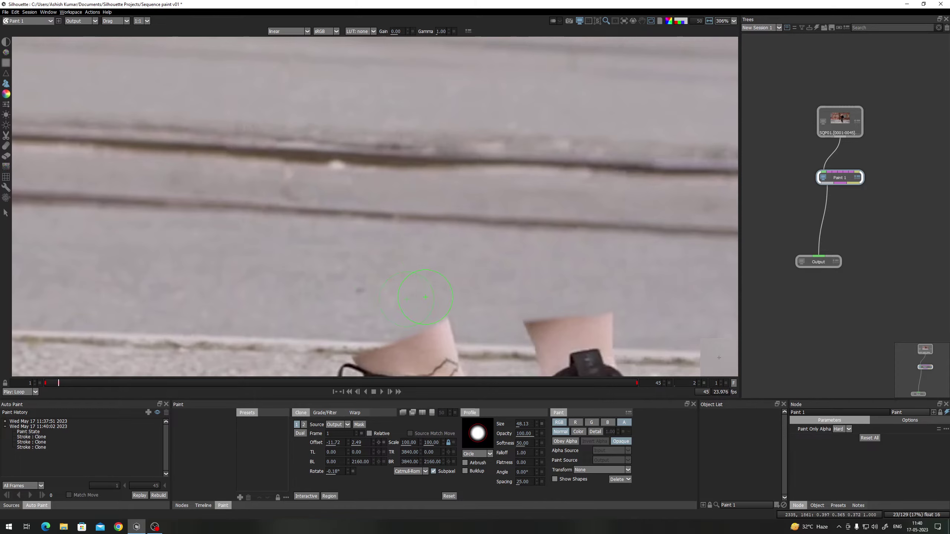
mouse_move(425, 297)
mouse_down()
mouse_move(386, 122)
mouse_move(382, 331)
mouse_up()
Clone the wall over the dark slivers of clothing left above the pavement
scroll(303, 161, down, 5)
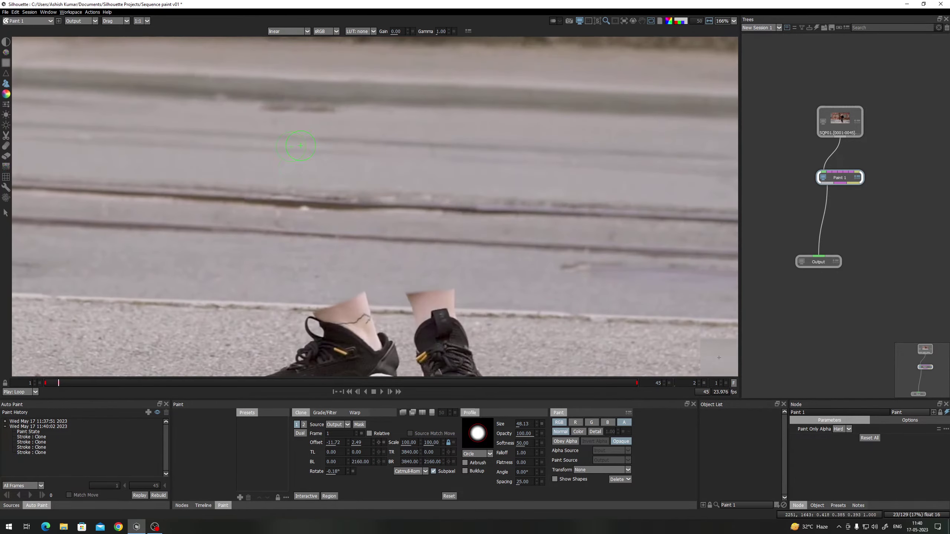
drag(299, 139, 306, 299)
drag(257, 210, 259, 246)
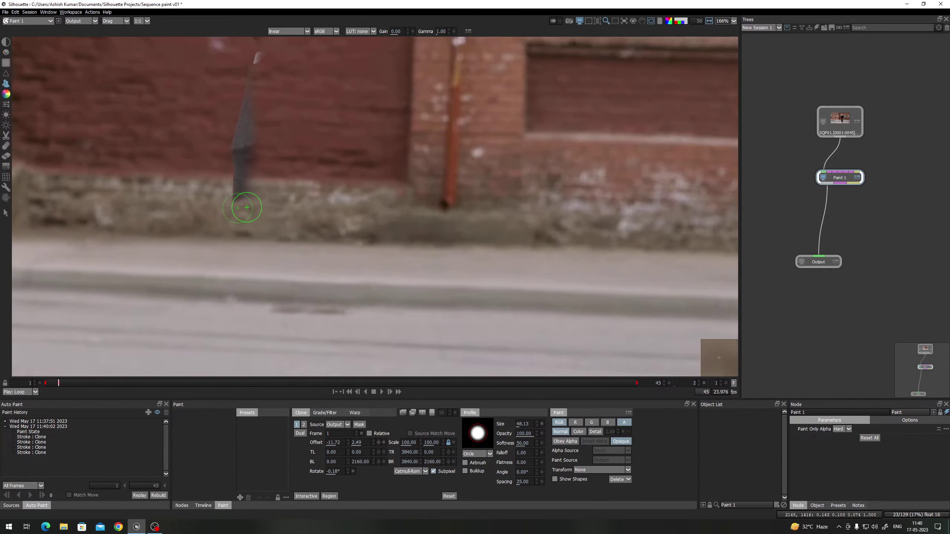
drag(259, 210, 252, 241)
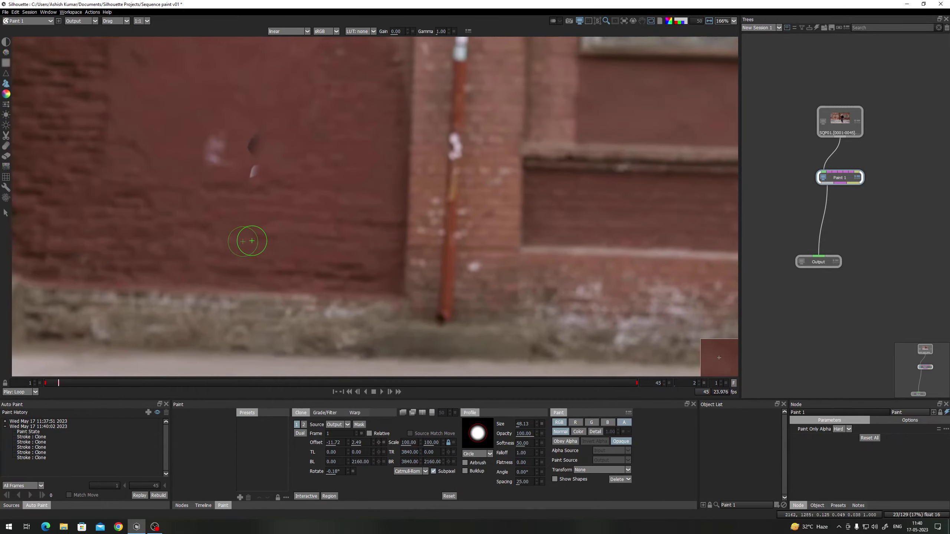
scroll(314, 224, down, 5)
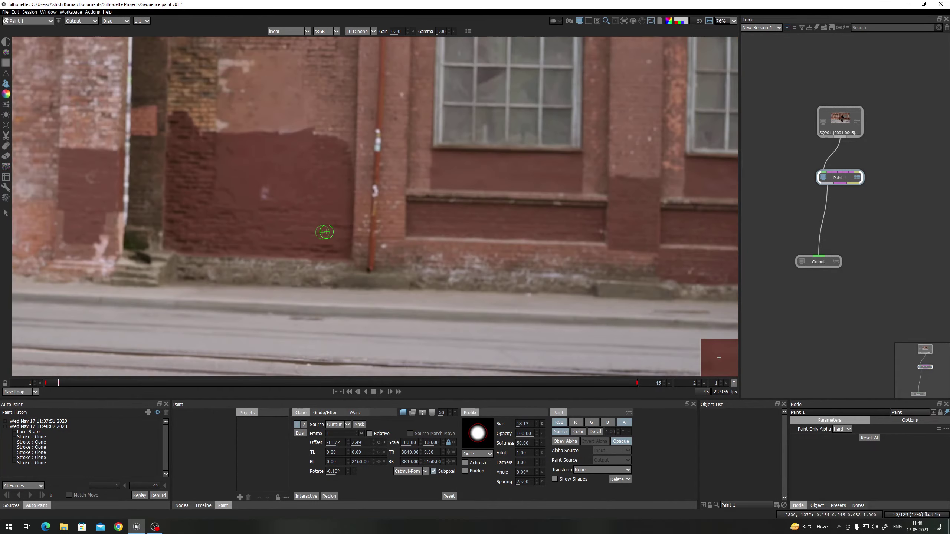
Clone the pavement over the toe of the rear shoe and check it against the source overlay
drag(324, 233, 344, 117)
scroll(376, 187, up, 4)
mouse_move(376, 258)
mouse_down()
mouse_move(377, 176)
mouse_move(374, 222)
mouse_up()
key(o)
key(o)
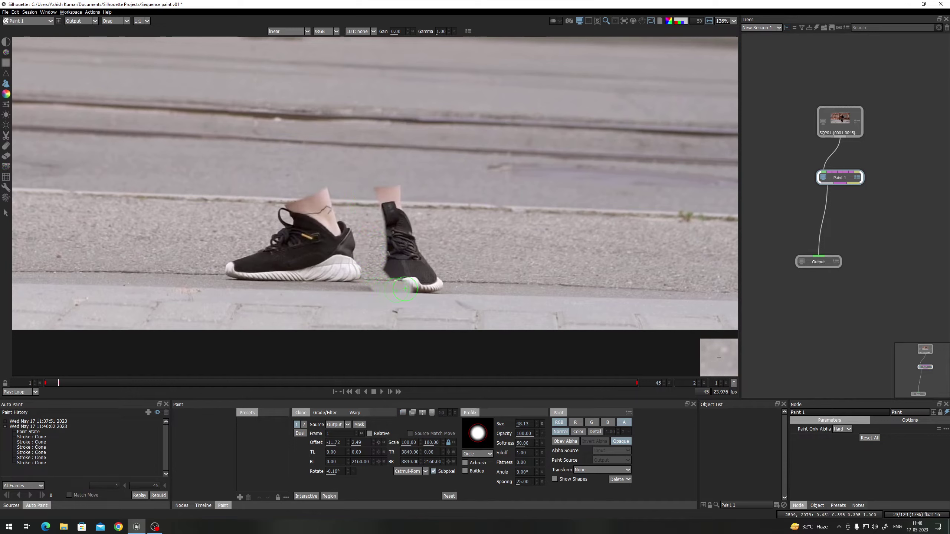
key(o)
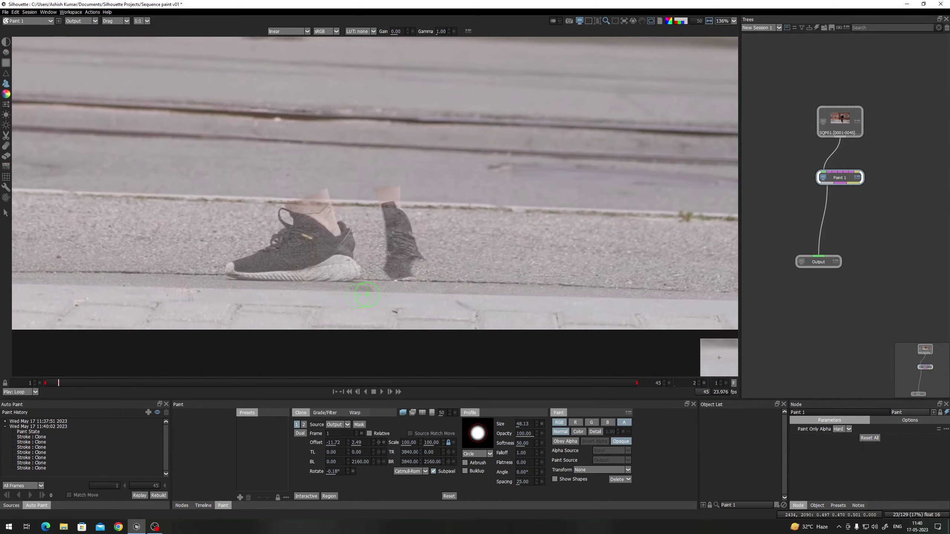
key(o)
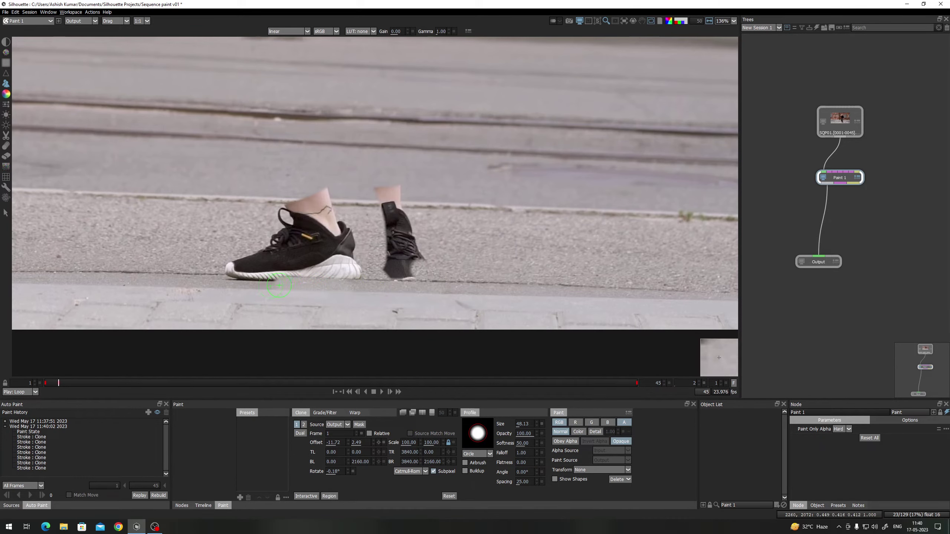
Try to clone the pavement over the toe of the front shoe
drag(267, 260, 265, 261)
key(o)
key(o)
key(o)
key(o)
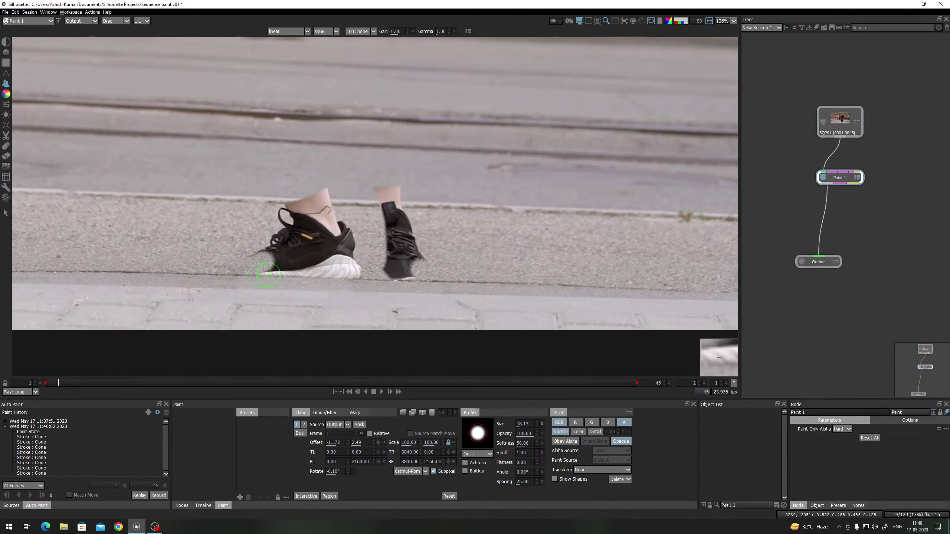
scroll(270, 275, up, 3)
key(o)
key(o)
key(o)
key(o)
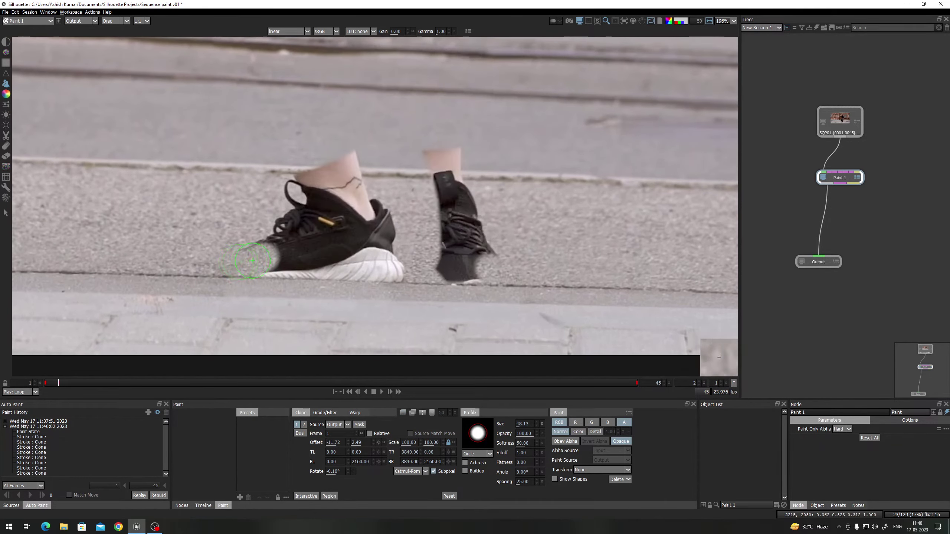
key(ctrl+z)
Clone out the rest of the rear shoe and the ankle above it
scroll(458, 241, up, 2)
scroll(459, 240, up, 4)
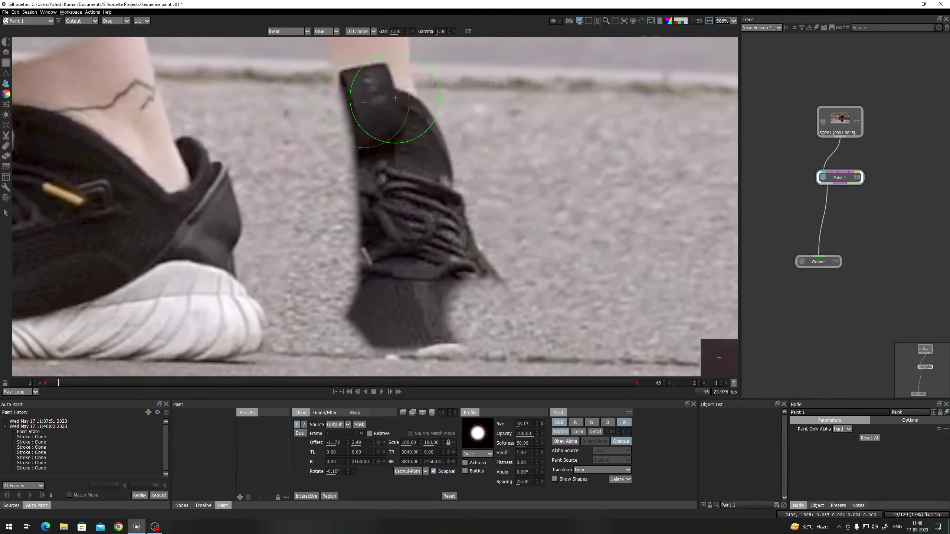
mouse_move(394, 98)
mouse_down()
mouse_move(396, 211)
mouse_move(369, 127)
mouse_up()
mouse_move(392, 93)
mouse_down()
mouse_move(455, 195)
mouse_move(478, 262)
mouse_move(504, 254)
mouse_move(481, 278)
mouse_move(438, 245)
mouse_move(383, 236)
mouse_move(375, 309)
mouse_move(419, 330)
mouse_move(411, 331)
mouse_move(439, 305)
mouse_move(446, 330)
mouse_up()
drag(409, 142, 423, 276)
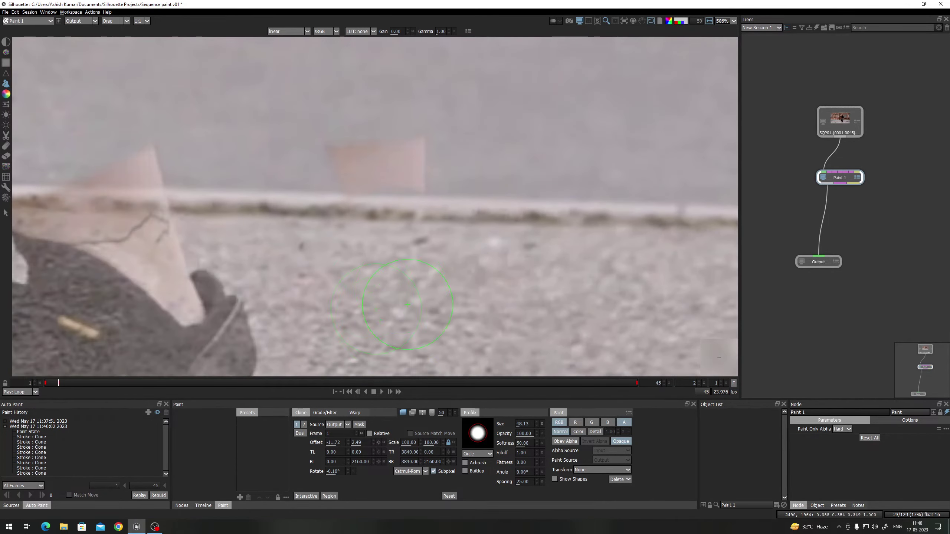
drag(406, 179, 410, 154)
Try to clone the kerb and pavement over the front ankle, checking the source alignment with the overlay
drag(142, 204, 381, 200)
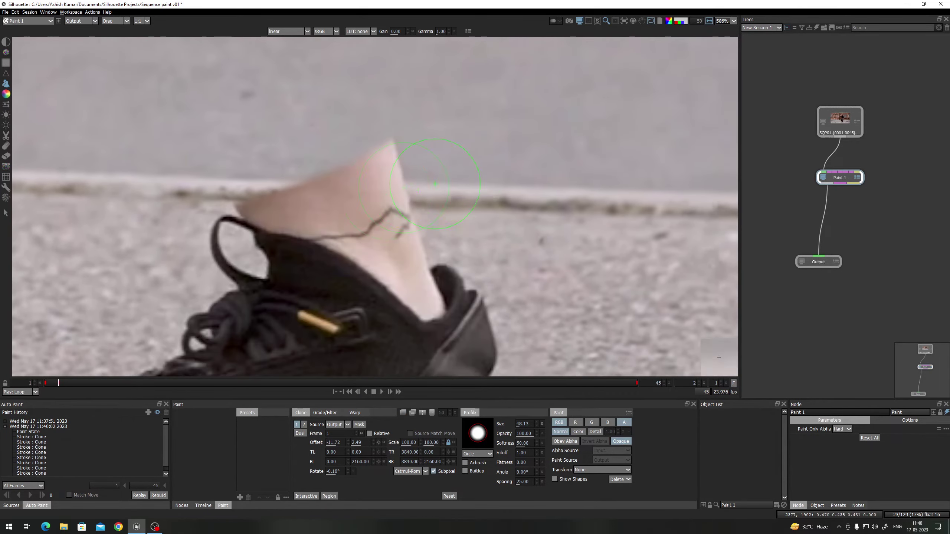
key(o)
key(o)
key(o)
key(o)
key(o)
key(o)
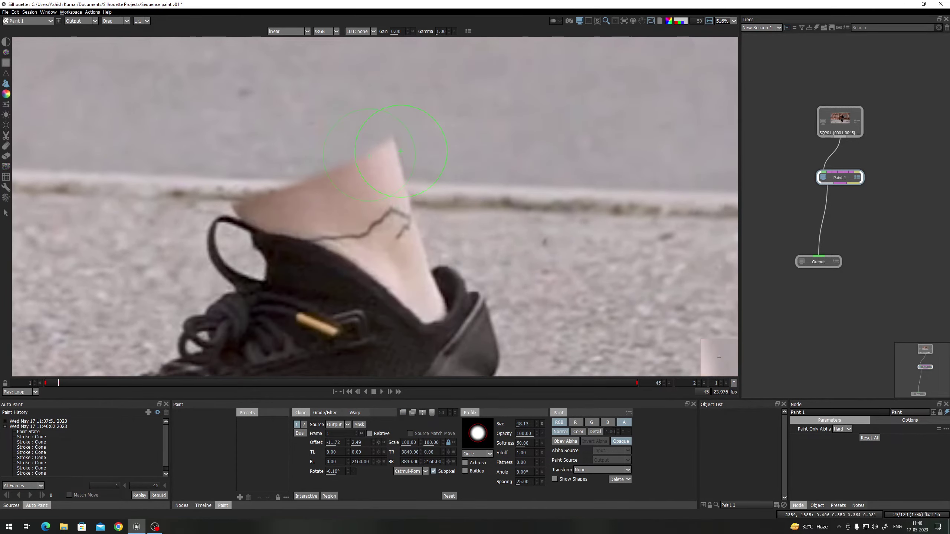
mouse_move(397, 148)
mouse_down()
mouse_move(268, 209)
mouse_move(369, 226)
mouse_move(431, 321)
mouse_move(438, 209)
mouse_up()
key(o)
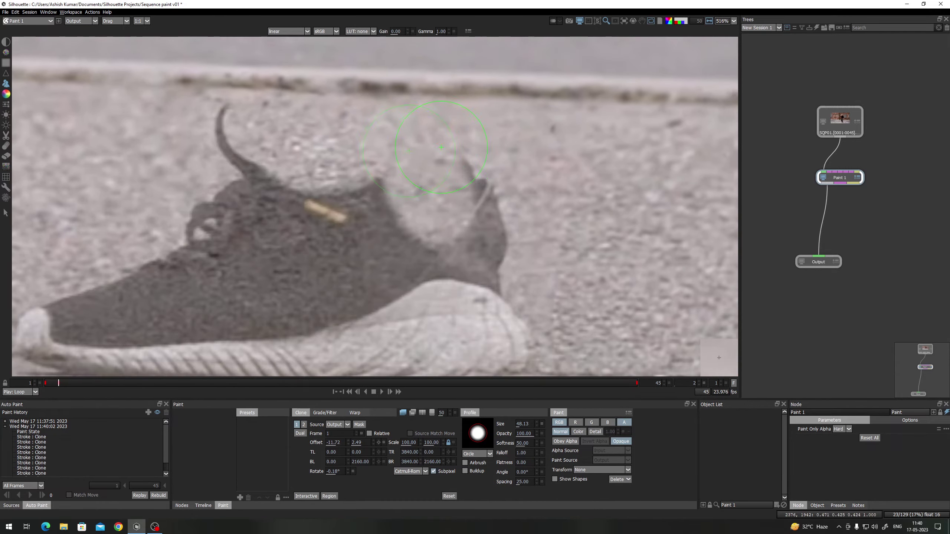
Try to clone the pavement over the heel and upper part of the front shoe
key(o)
mouse_move(463, 180)
mouse_down()
mouse_move(467, 210)
mouse_move(384, 213)
mouse_up()
key(o)
key(o)
scroll(419, 214, down, 3)
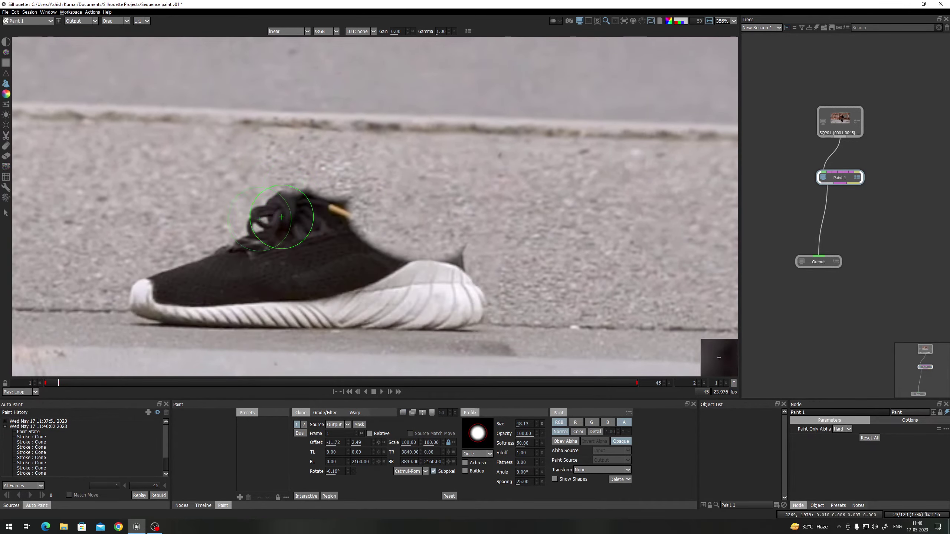
scroll(243, 253, up, 1)
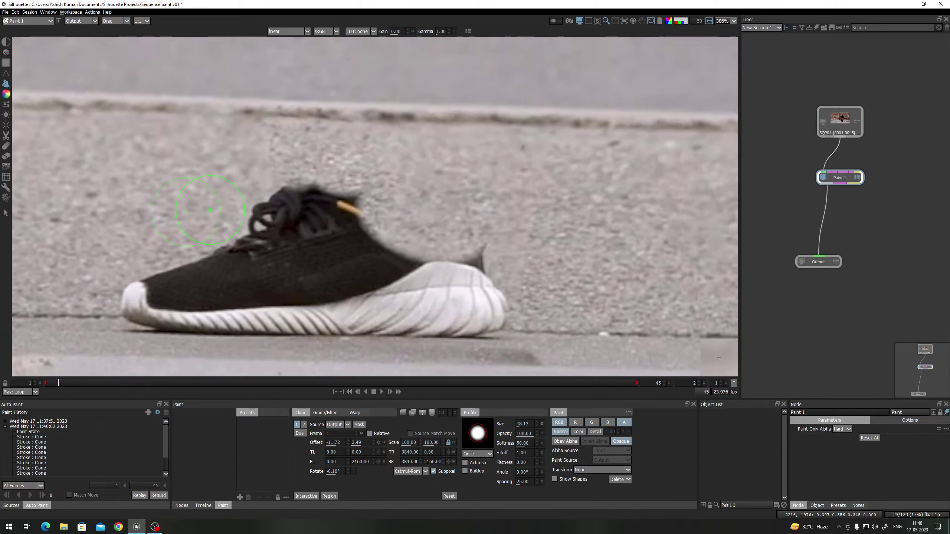
Try a vertical source offset of 3.00 and clone the pavement over the rest of the front shoe
key(Down)
key(Down)
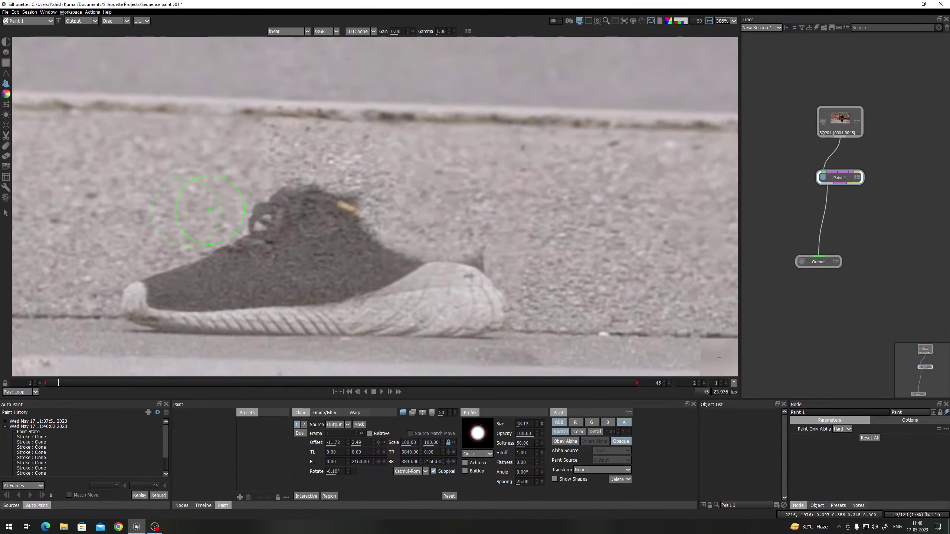
mouse_move(164, 300)
mouse_down()
mouse_move(139, 303)
mouse_move(172, 317)
mouse_move(486, 328)
mouse_move(482, 237)
mouse_up()
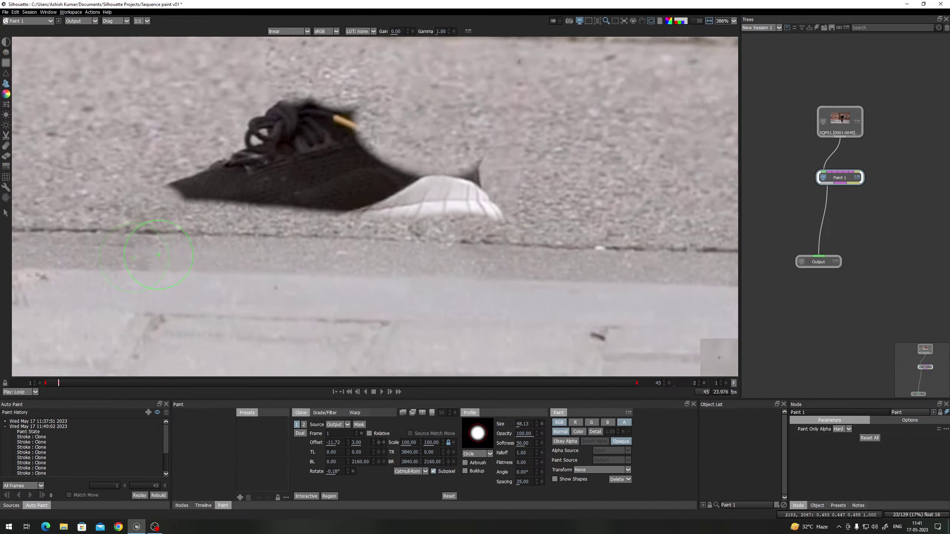
mouse_move(262, 266)
mouse_down()
mouse_move(315, 217)
mouse_move(221, 189)
mouse_move(192, 197)
mouse_move(289, 143)
mouse_move(223, 128)
mouse_move(240, 139)
mouse_move(319, 113)
mouse_move(349, 144)
mouse_move(294, 170)
mouse_move(385, 149)
mouse_move(336, 184)
mouse_move(466, 170)
mouse_move(469, 189)
mouse_move(421, 210)
mouse_up()
scroll(363, 219, down, 3)
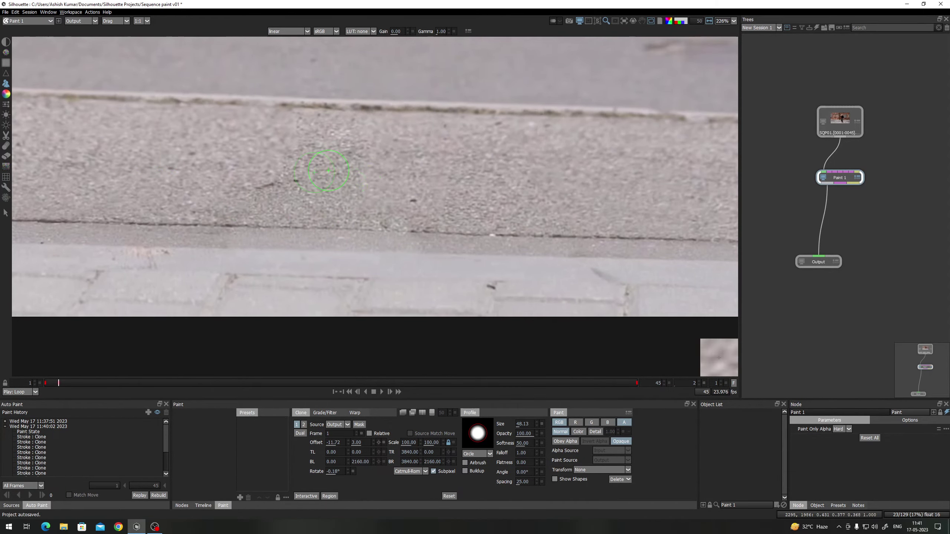
Undo the clone strokes over the front shoe and ankle
key(ctrl+z)
key(ctrl+z)
key(ctrl+z)
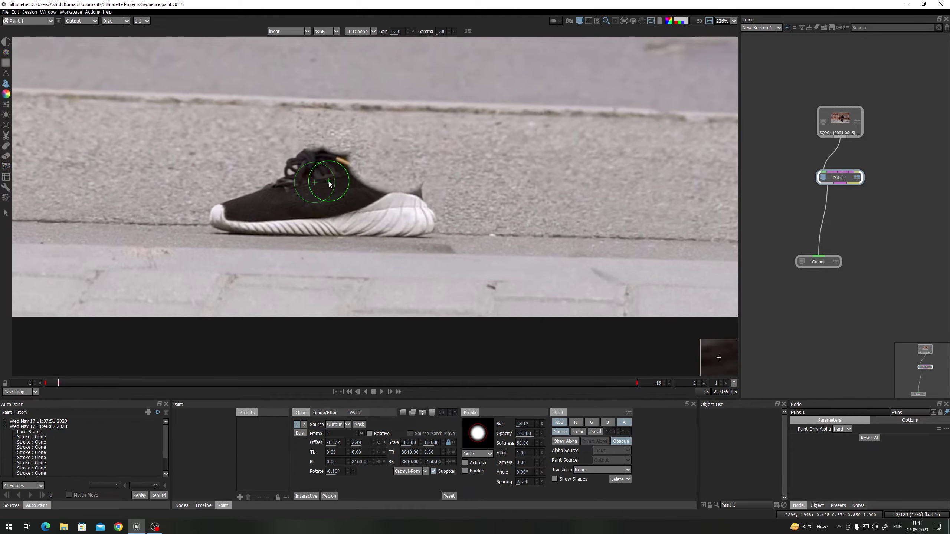
key(ctrl+z)
key(ctrl+z)
key(ctrl+z)
key(ctrl+z)
Clone the street over the leftover piece of the rear ankle above the kerb
key(o)
scroll(350, 163, up, 1)
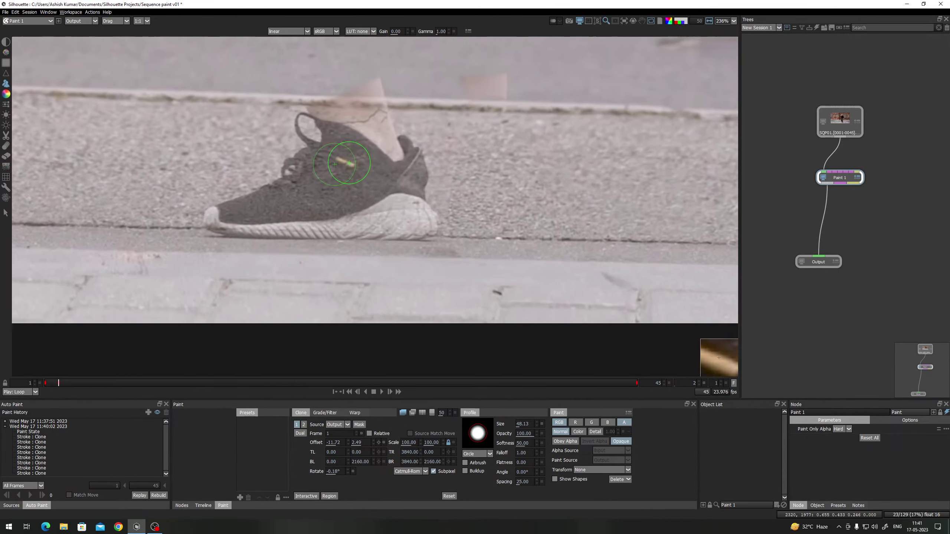
scroll(349, 163, up, 2)
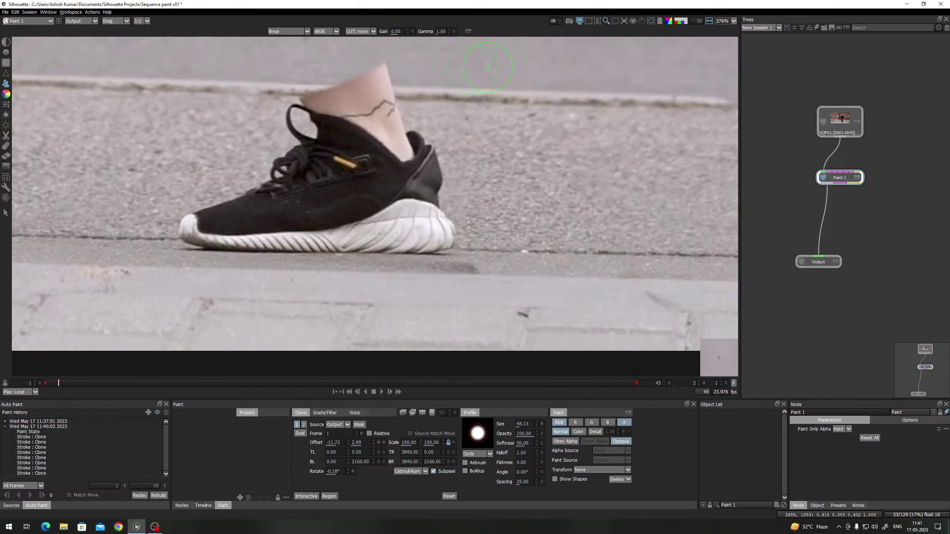
scroll(329, 165, up, 2)
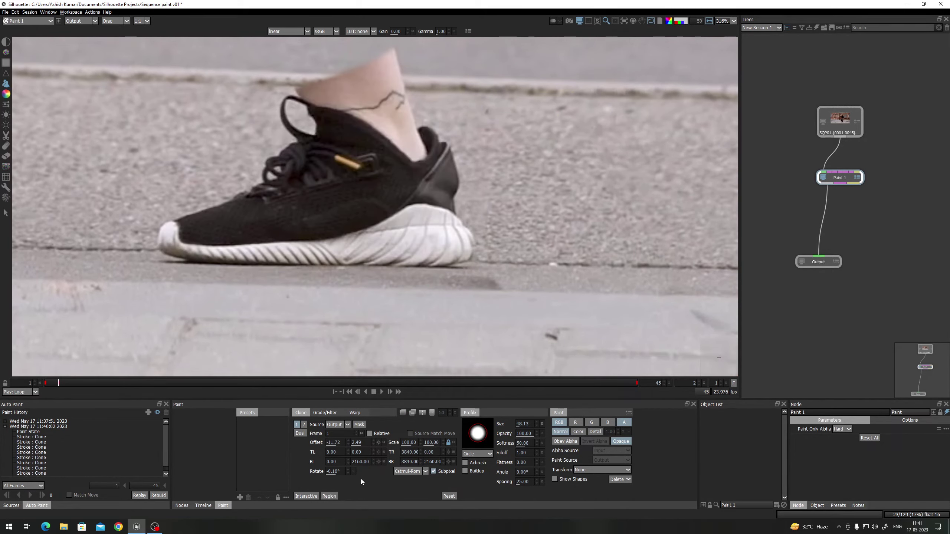
Compare the current frame with the clone source in a split view placed across the front shoe
click(421, 414)
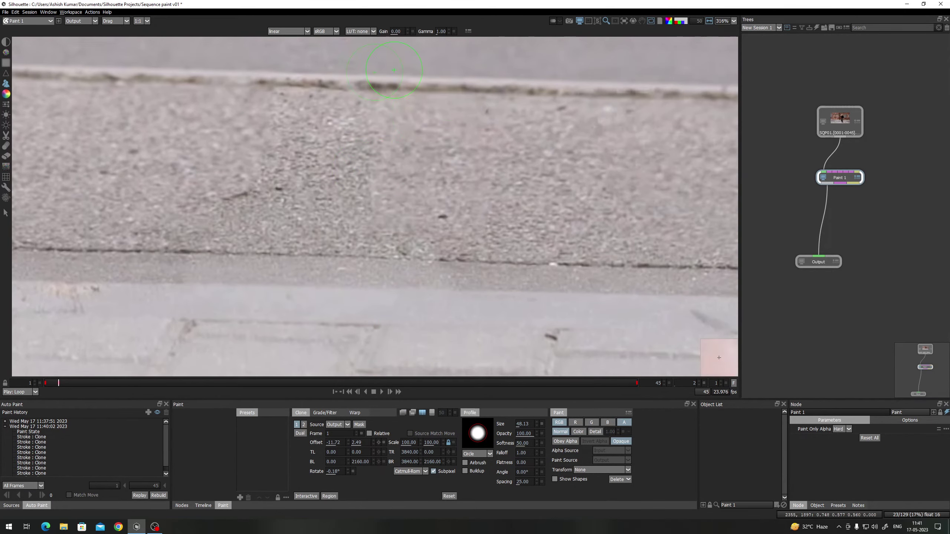
scroll(378, 240, down, 10)
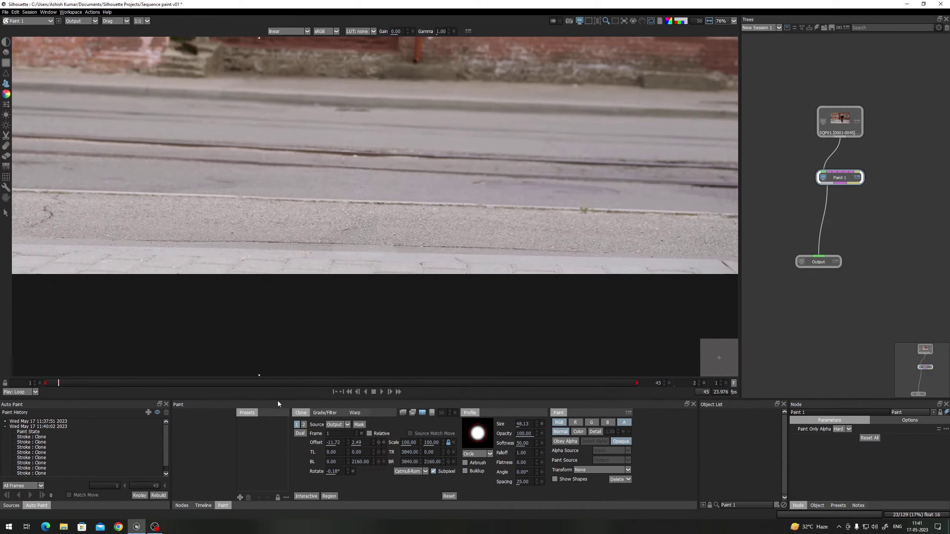
drag(374, 315, 350, 255)
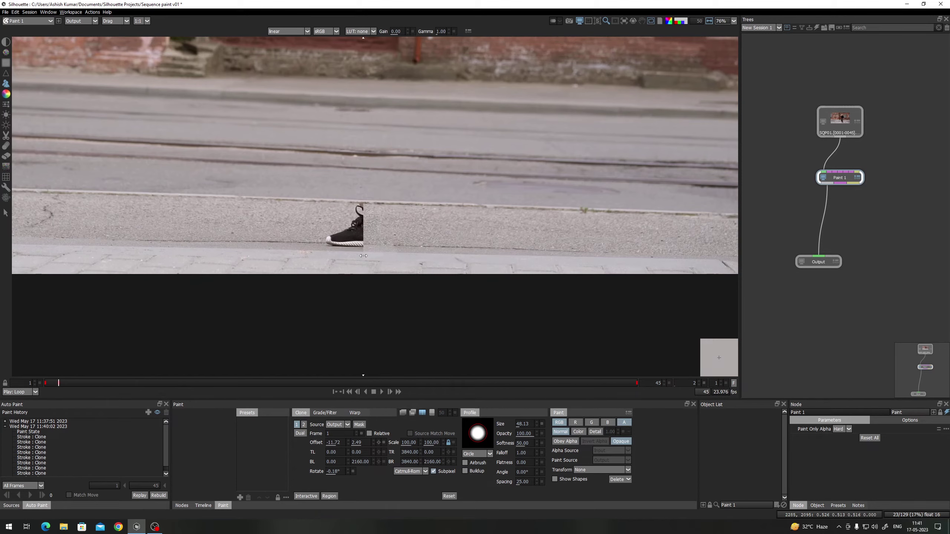
scroll(362, 224, up, 12)
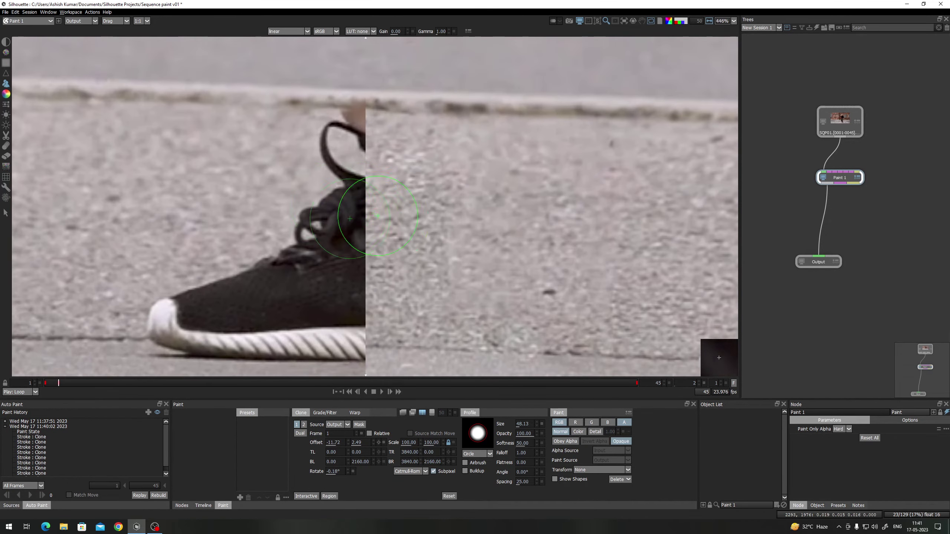
Set the clone source's blur to 0.38 on both axes and close the split-view comparison
click(324, 414)
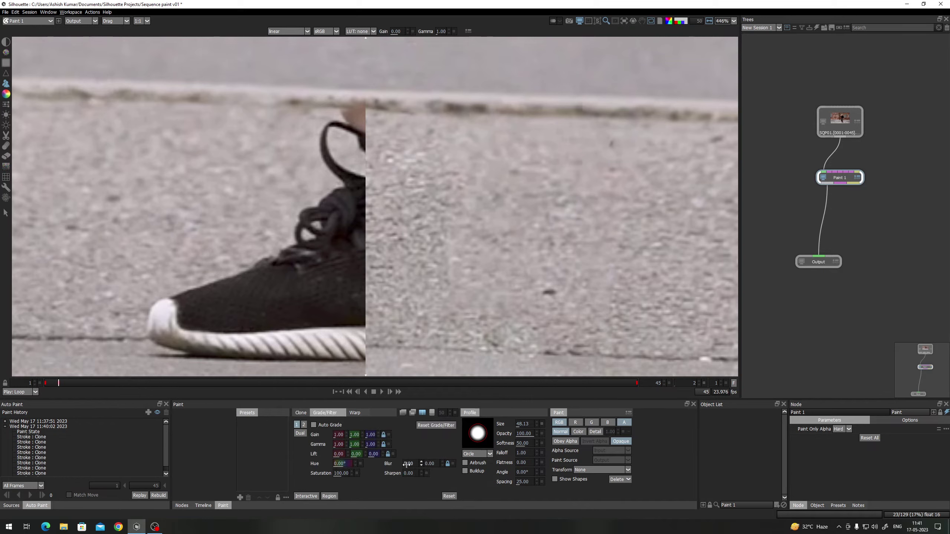
click(443, 462)
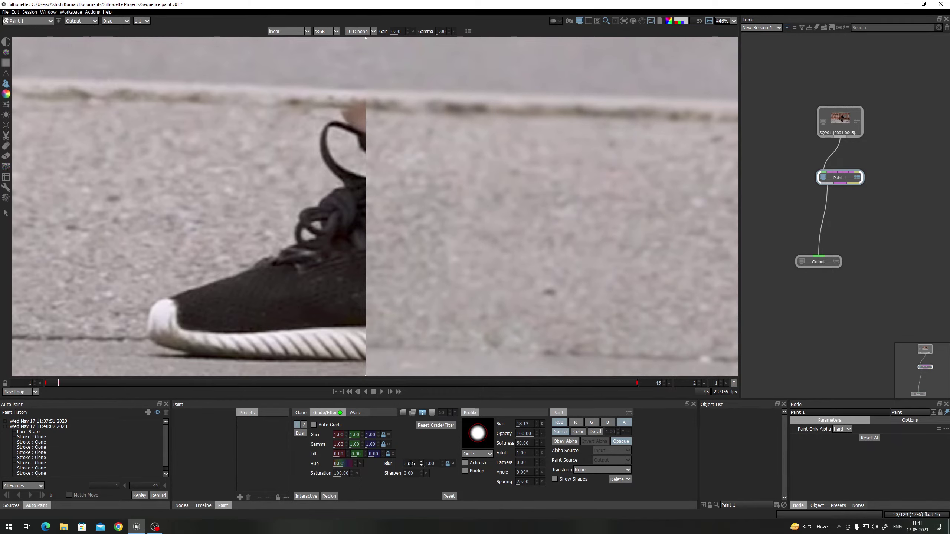
click(409, 464)
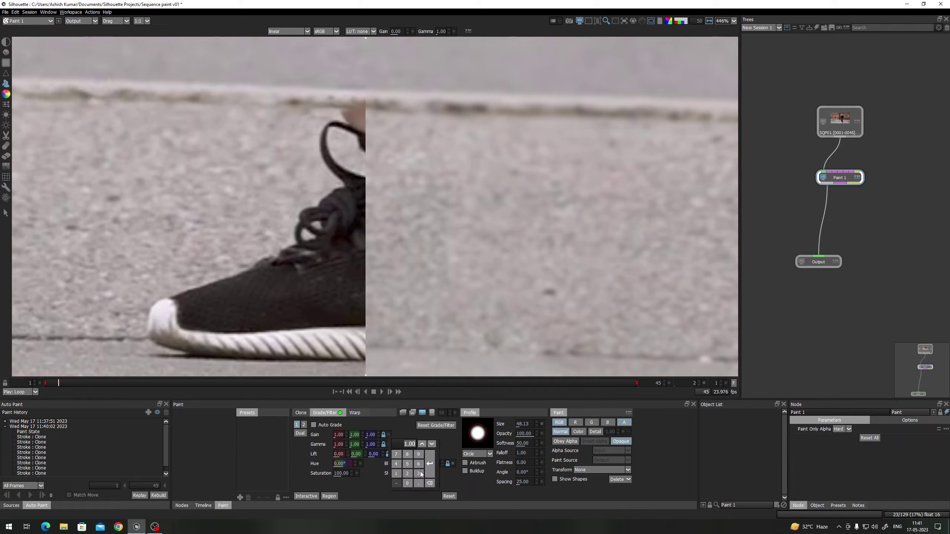
click(430, 455)
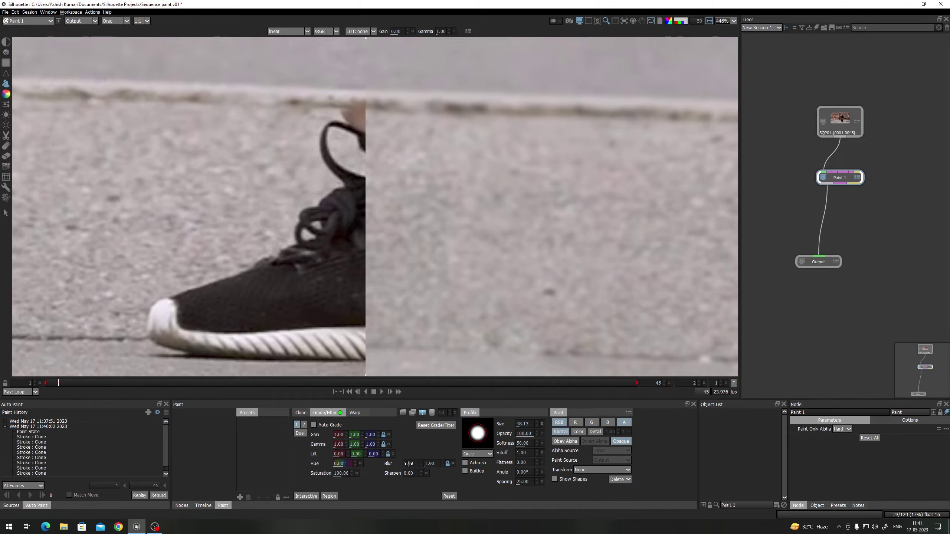
drag(402, 463, 405, 462)
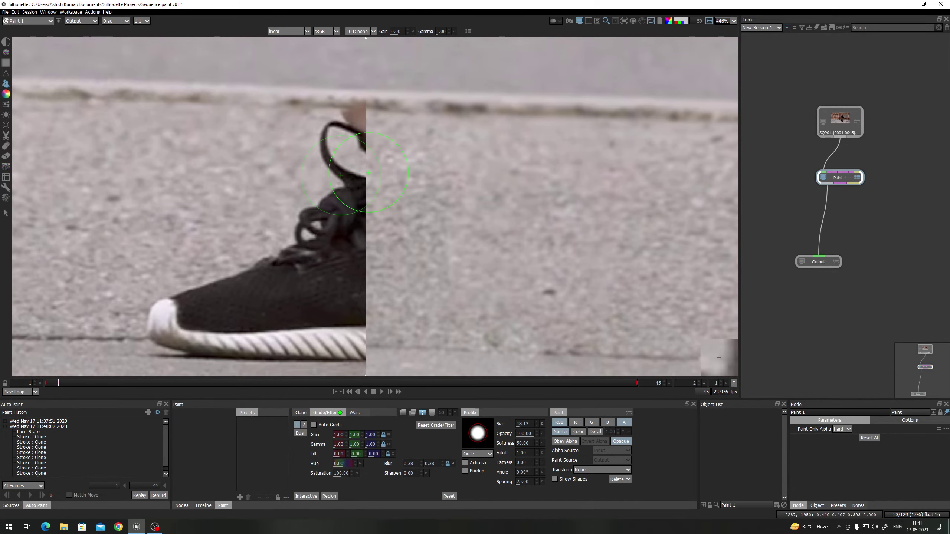
click(412, 413)
key(o)
key(o)
key(o)
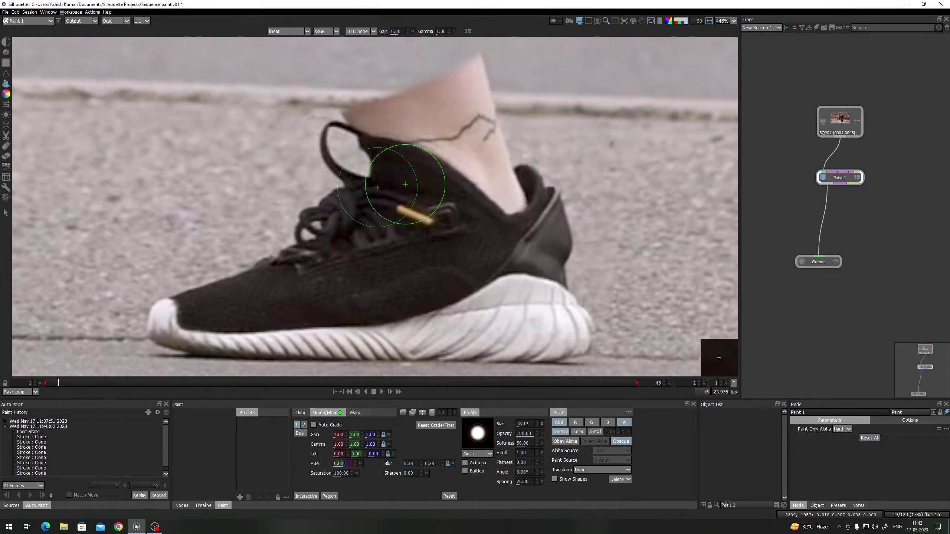
Clone the pavement over the ankle, laces, heel and middle of the front shoe
mouse_move(405, 184)
mouse_down()
mouse_move(334, 217)
mouse_move(365, 183)
mouse_move(338, 142)
mouse_move(362, 119)
mouse_move(431, 120)
mouse_move(474, 81)
mouse_move(495, 176)
mouse_move(532, 189)
mouse_move(544, 273)
mouse_move(551, 243)
mouse_move(547, 291)
mouse_move(565, 334)
mouse_move(525, 338)
mouse_move(544, 339)
mouse_up()
drag(510, 281, 503, 222)
mouse_move(502, 254)
mouse_down()
mouse_move(468, 272)
mouse_move(378, 274)
mouse_up()
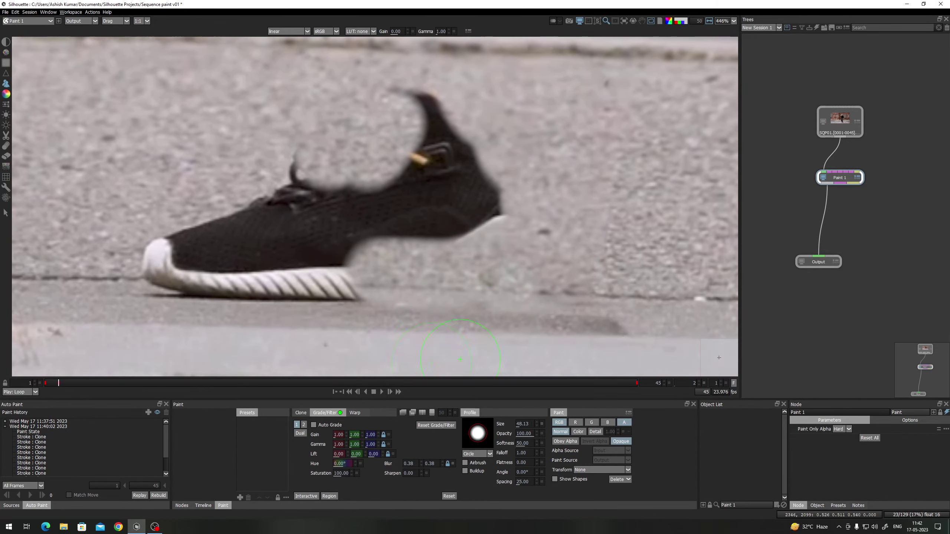
key(ctrl+z)
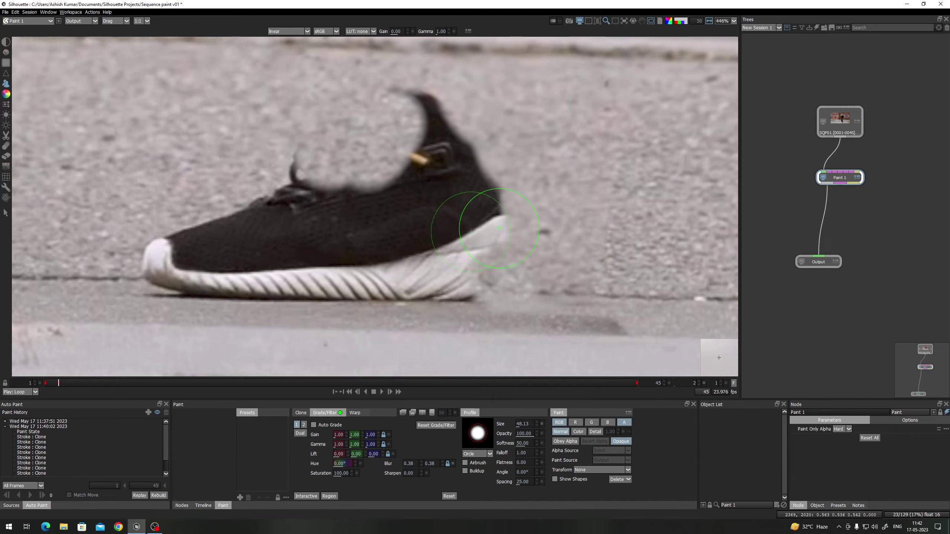
drag(500, 227, 165, 241)
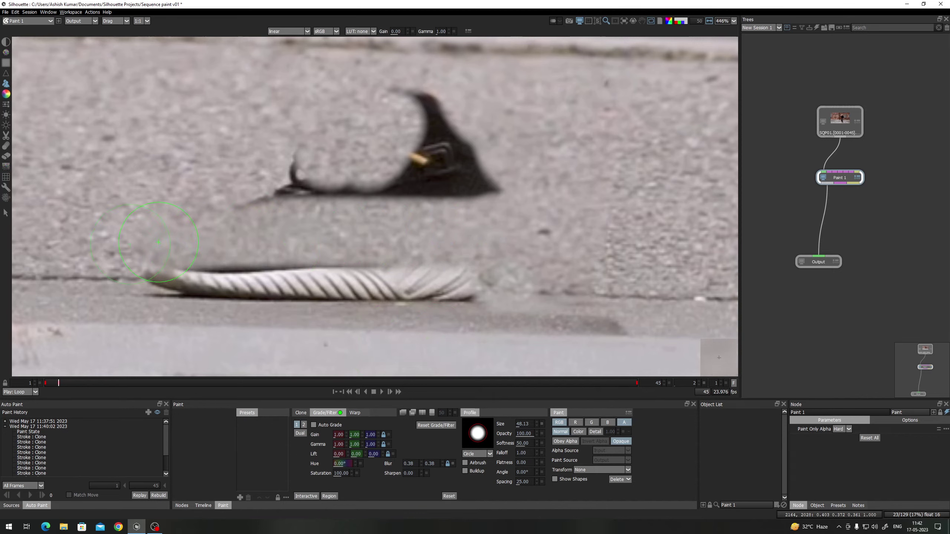
key(ctrl+z)
mouse_move(301, 236)
mouse_down()
mouse_move(331, 225)
mouse_move(300, 202)
mouse_move(318, 161)
mouse_move(394, 189)
mouse_move(414, 122)
mouse_move(400, 106)
mouse_move(453, 125)
mouse_move(437, 212)
mouse_move(402, 226)
mouse_move(492, 199)
mouse_up()
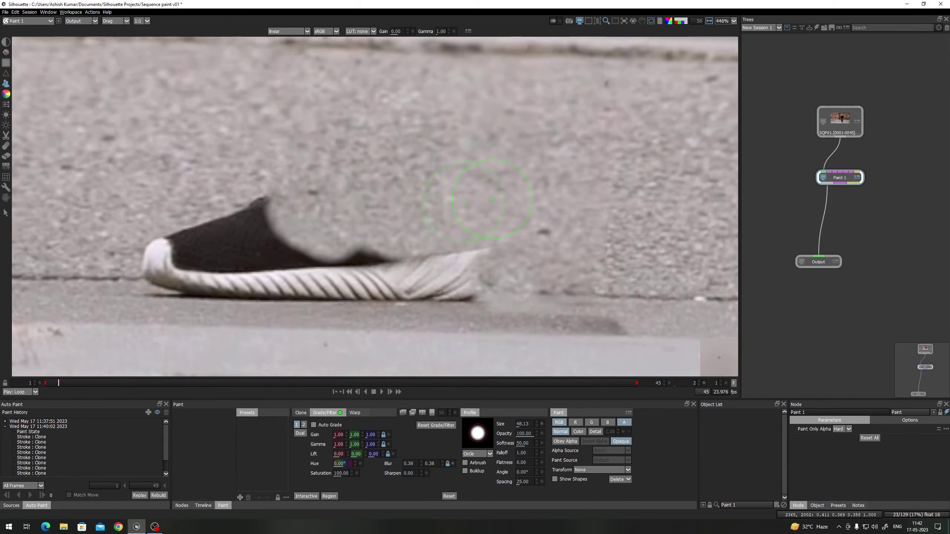
mouse_move(464, 234)
mouse_down()
mouse_move(351, 233)
mouse_move(436, 235)
mouse_up()
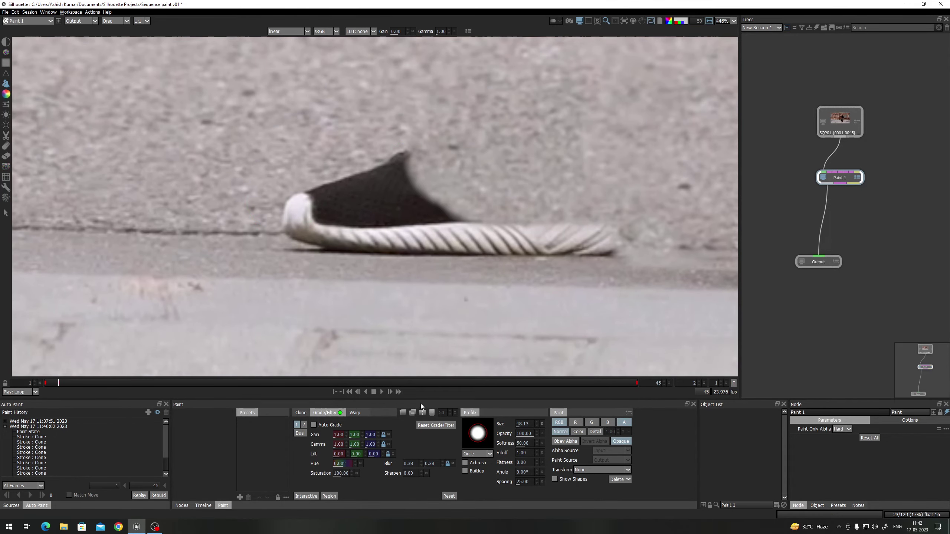
Reduce the clone source's blur to 0.10 and clone the pavement over the shoe's toe and the upper edge of its sole
click(422, 413)
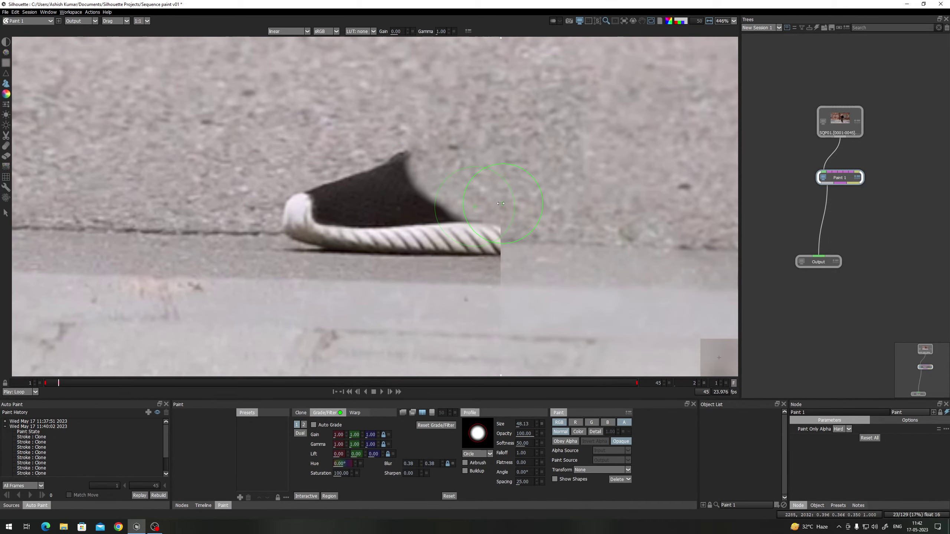
drag(501, 204, 333, 206)
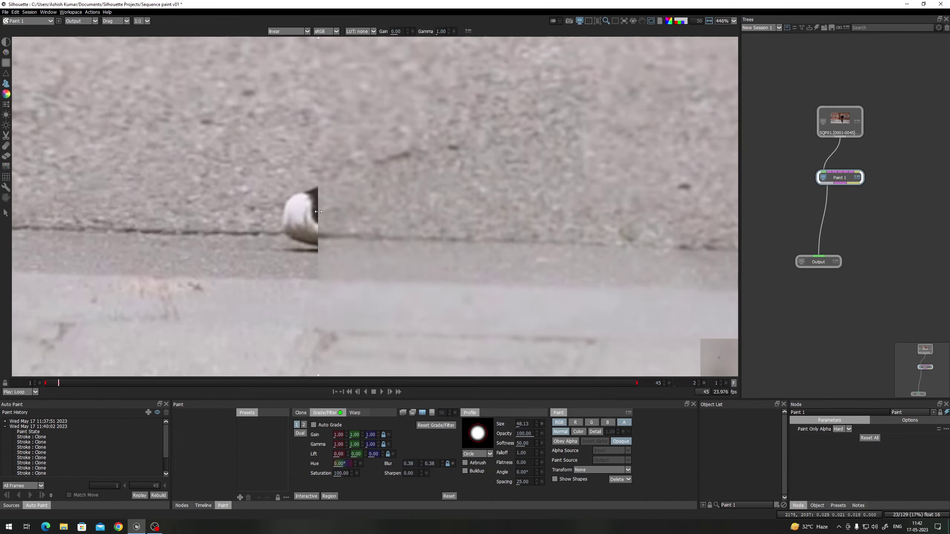
scroll(319, 212, up, 1)
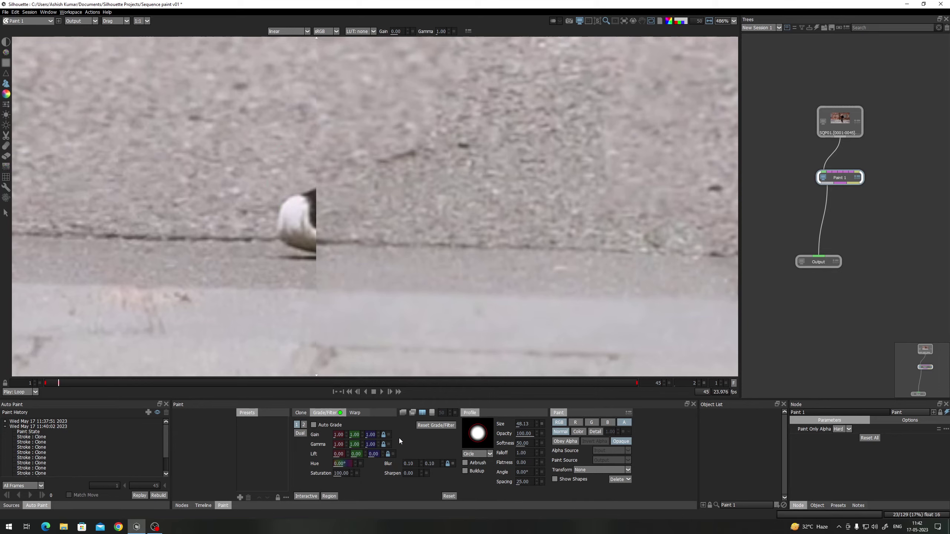
click(423, 413)
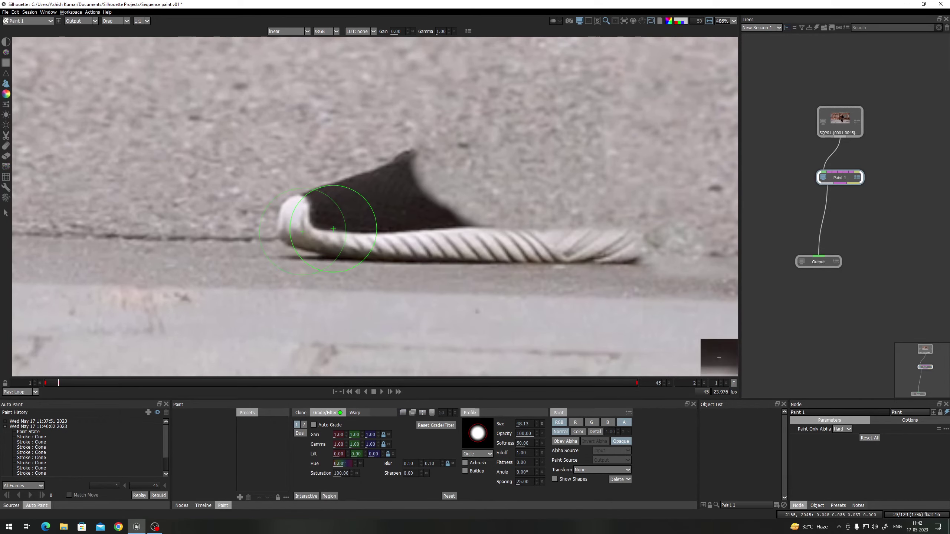
mouse_move(360, 212)
mouse_down()
mouse_move(388, 195)
mouse_move(391, 171)
mouse_move(434, 213)
mouse_move(374, 230)
mouse_move(321, 223)
mouse_move(319, 209)
mouse_move(620, 217)
mouse_up()
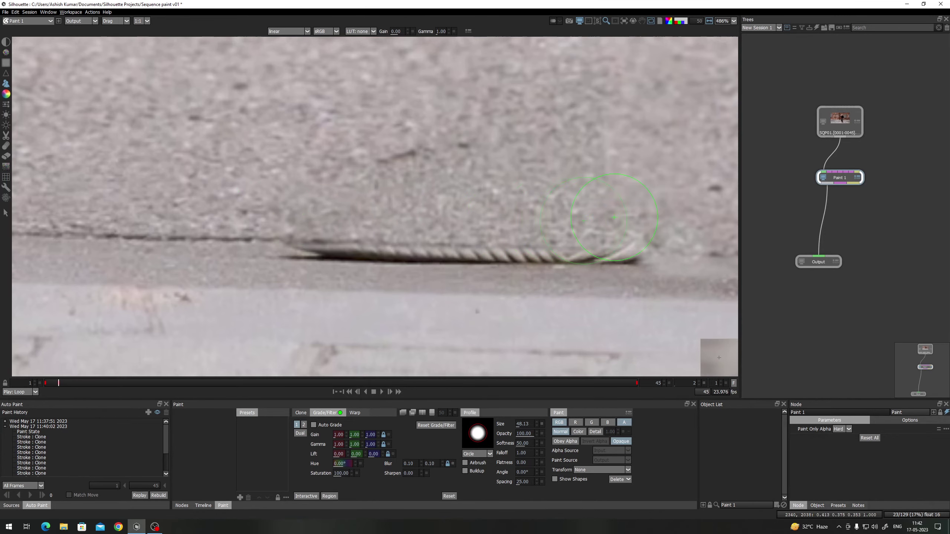
drag(305, 251, 283, 210)
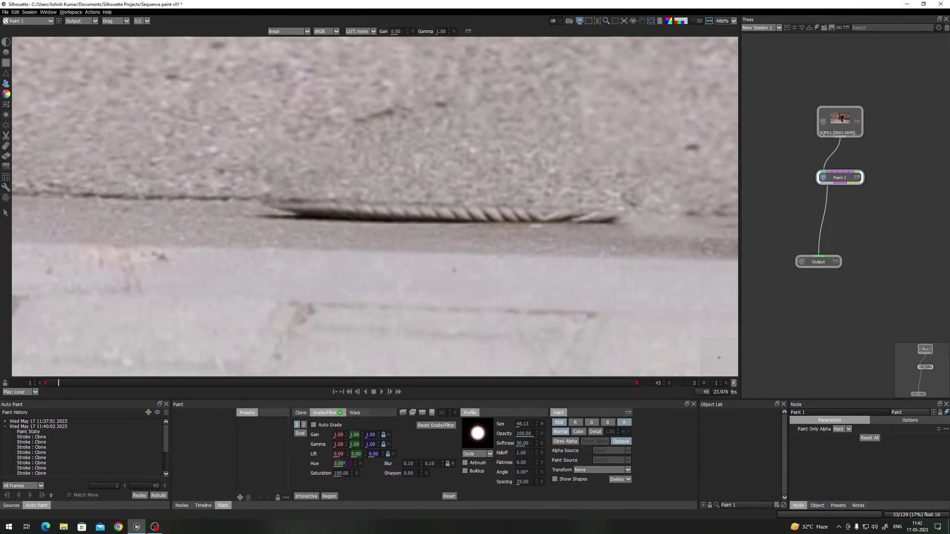
Set the clone source's blur to 0.00 and clone the ground over the remaining sole and shadow with a brush reduced to size 25.58
click(422, 412)
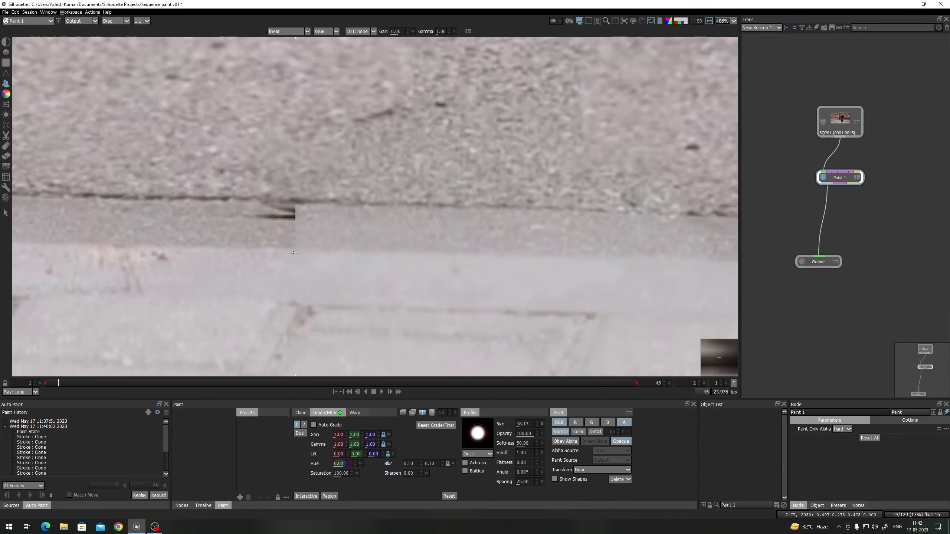
drag(295, 253, 292, 250)
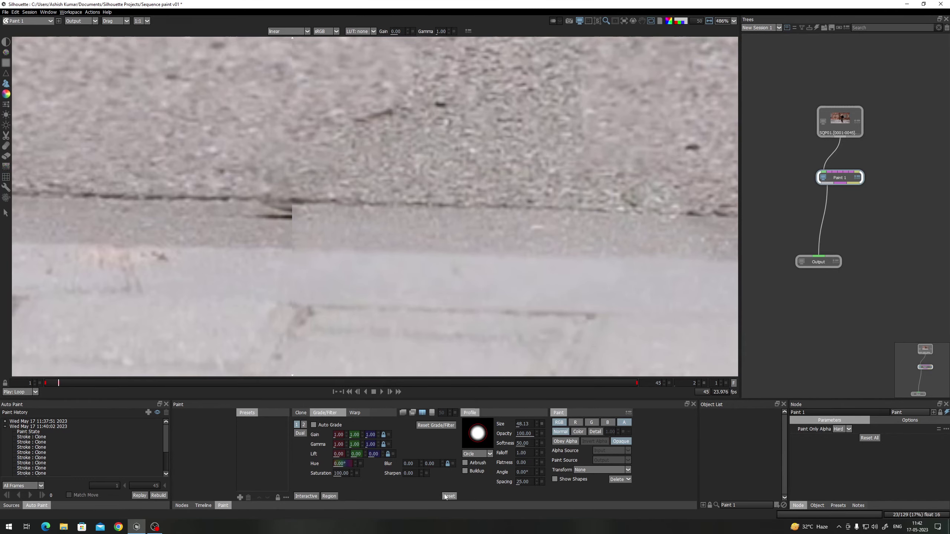
click(403, 412)
key(o)
key(o)
key(o)
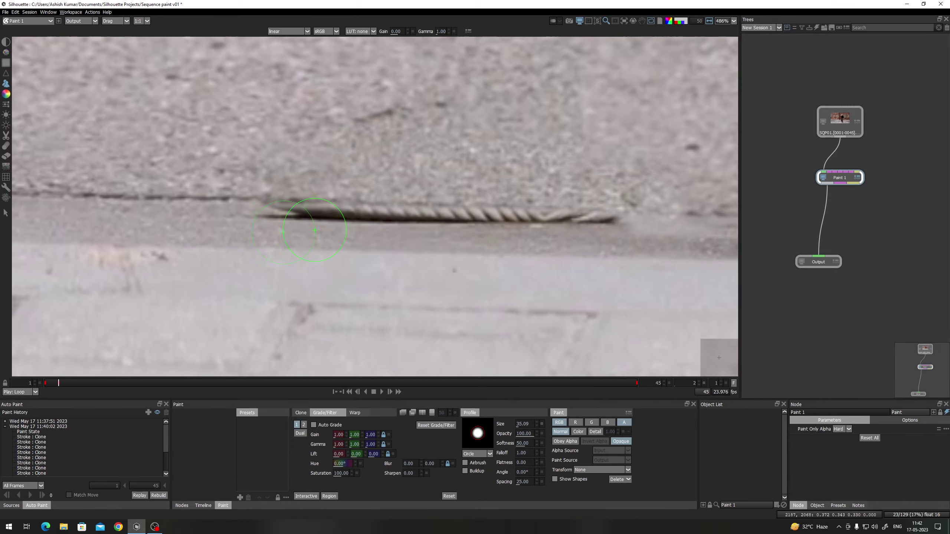
mouse_move(288, 219)
mouse_down()
mouse_move(596, 221)
mouse_move(628, 233)
mouse_move(318, 231)
mouse_up()
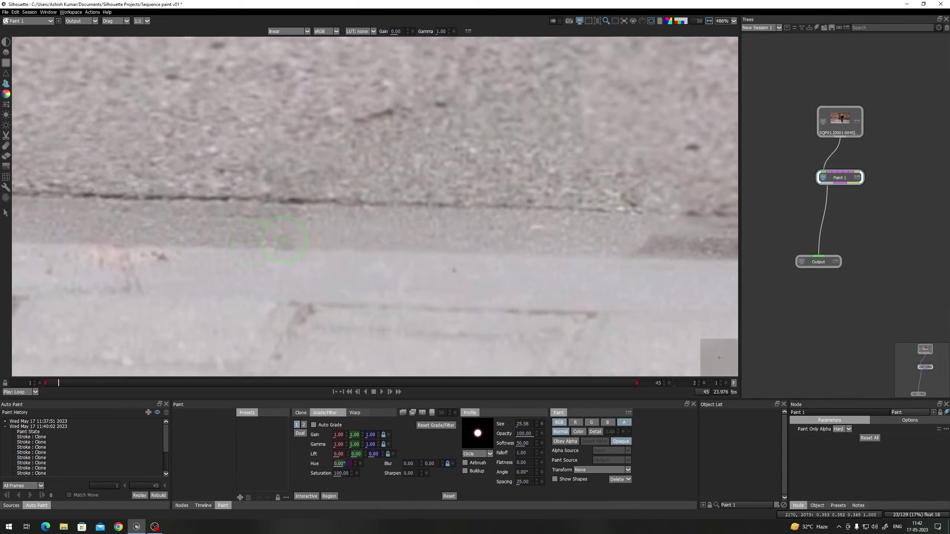
mouse_move(604, 248)
mouse_down()
mouse_move(692, 247)
mouse_move(330, 236)
mouse_move(406, 237)
mouse_up()
scroll(306, 236, down, 5)
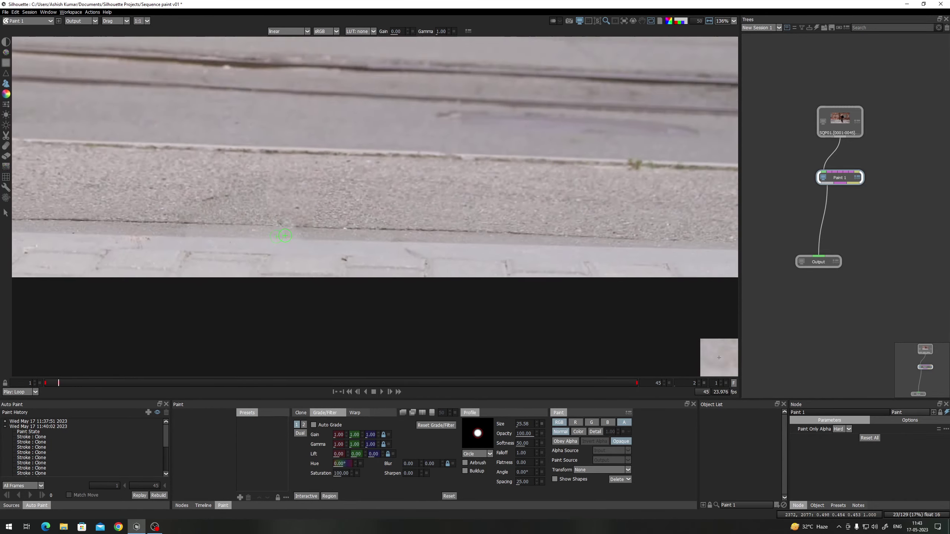
scroll(283, 235, down, 5)
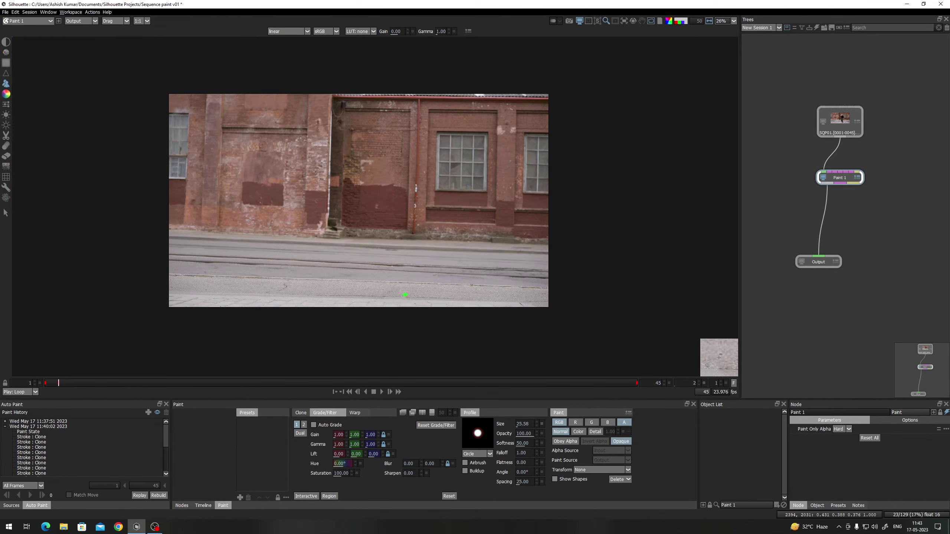
Move on to frame 3 and set the clone source frame to 2
key(2)
key(z)
key(x)
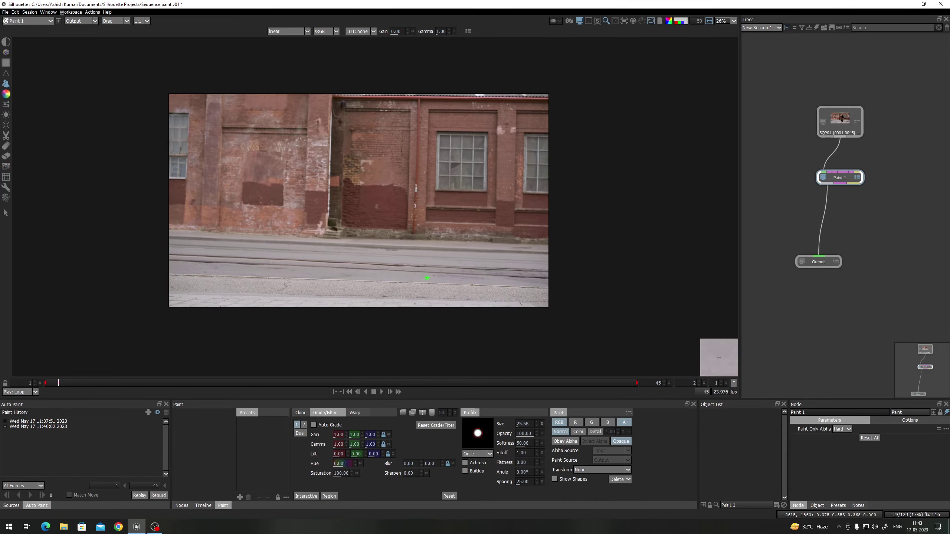
key(x)
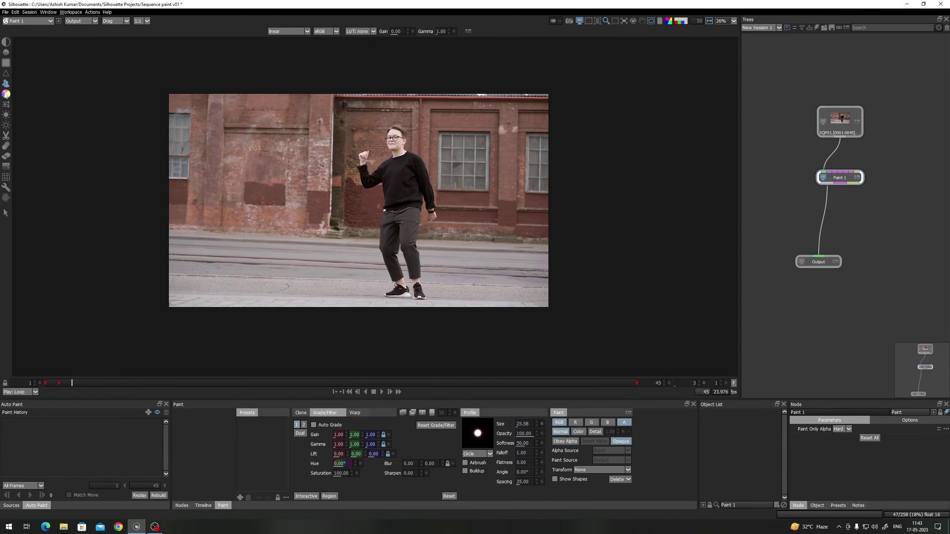
click(300, 412)
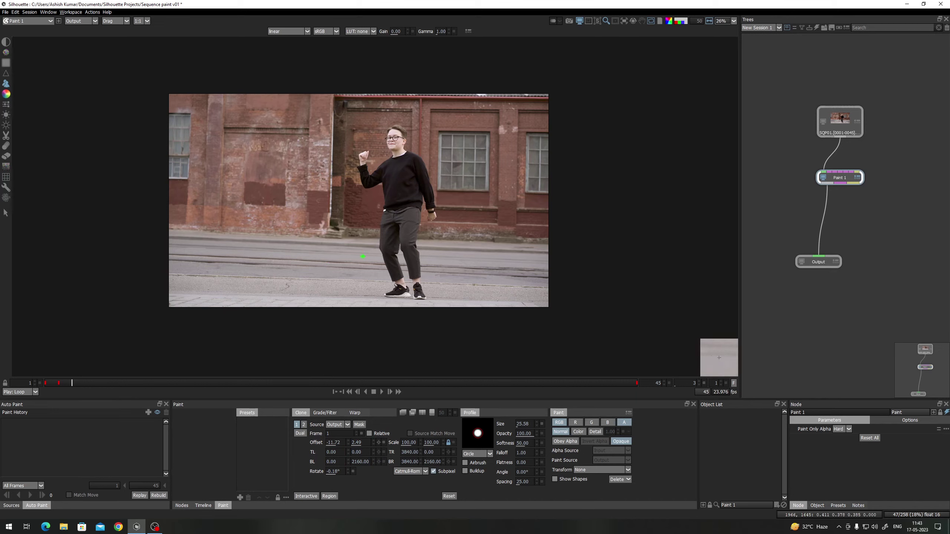
key(Left)
key(Right)
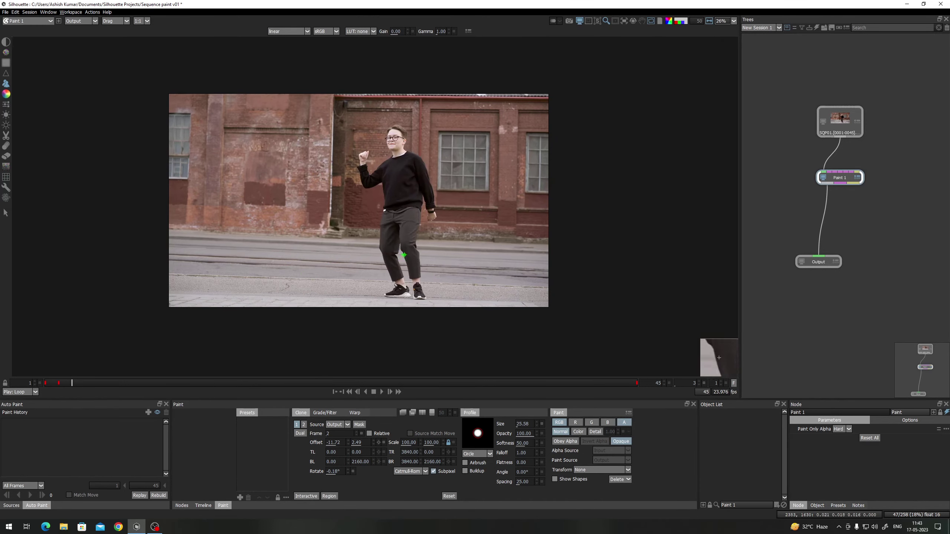
Align the overlaid clean frame 2 with frame 3 using a horizontal source offset of -17.30
scroll(411, 192, up, 3)
key(o)
key(o)
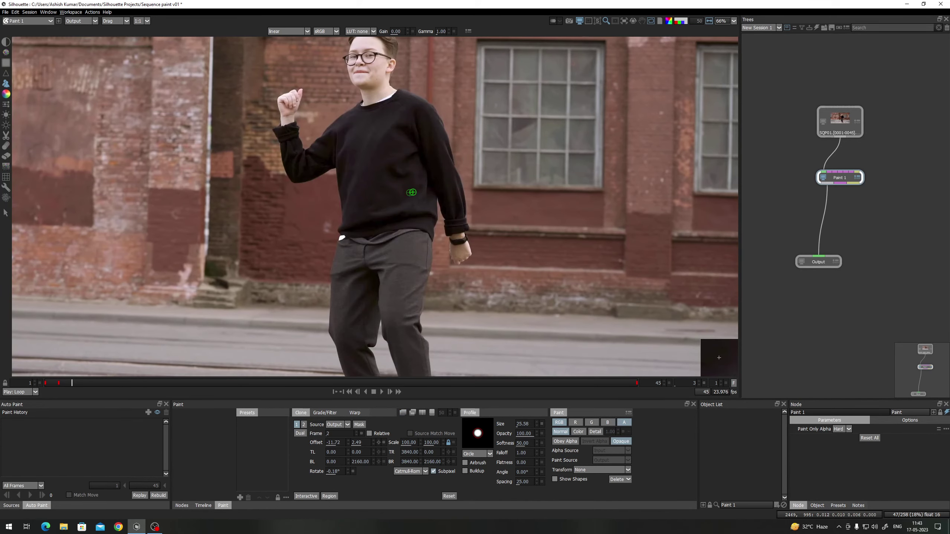
key(o)
drag(426, 112, 418, 206)
scroll(418, 206, up, 2)
key(o)
key(o)
scroll(414, 157, up, 3)
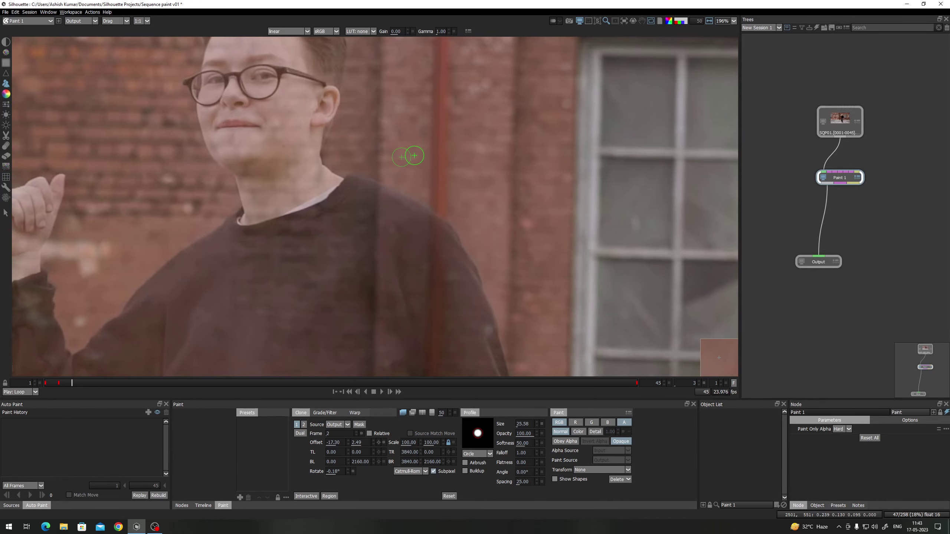
scroll(414, 156, down, 3)
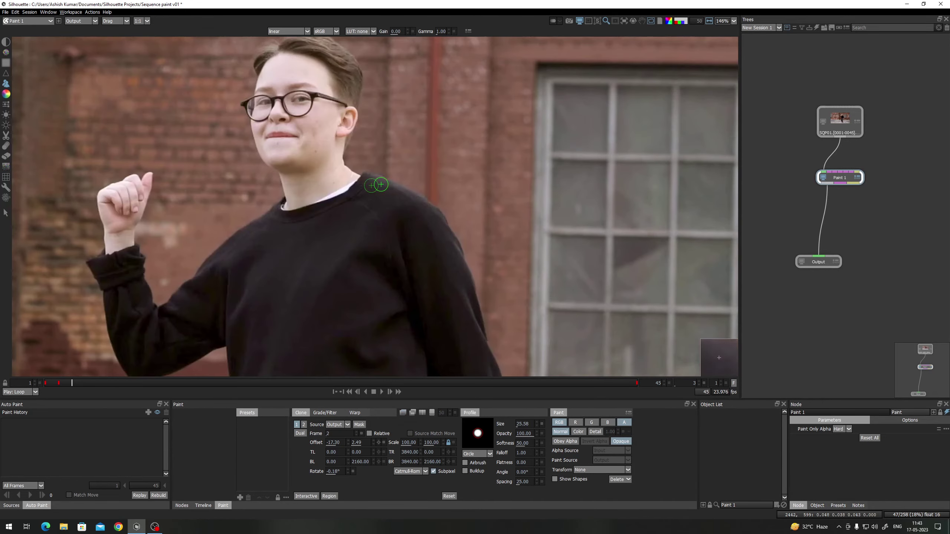
scroll(291, 267, up, 2)
mouse_move(340, 161)
mouse_down()
mouse_move(320, 162)
mouse_move(306, 76)
mouse_move(327, 124)
mouse_move(306, 140)
mouse_up()
mouse_move(298, 173)
mouse_down()
mouse_move(282, 138)
mouse_move(292, 85)
mouse_move(350, 95)
mouse_move(359, 129)
mouse_up()
mouse_move(358, 128)
mouse_down()
mouse_move(351, 169)
mouse_move(360, 152)
mouse_move(360, 175)
mouse_up()
key(shift+a)
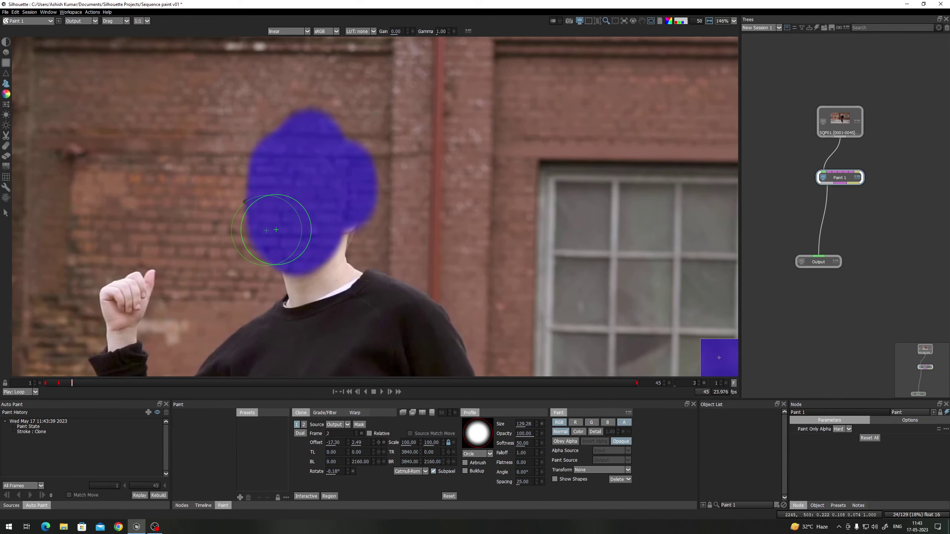
key(ctrl+z)
scroll(295, 220, up, 4)
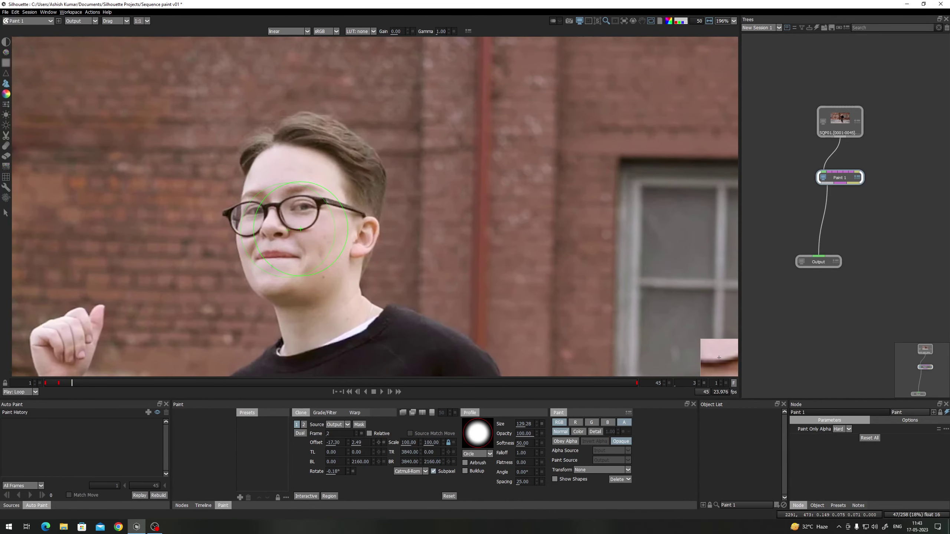
Reduce the brush size to 55.65 and clone the clean wall over the person's hair and the side of the head in frame 3
scroll(306, 187, up, 4)
key(bracketleft)
key(bracketleft)
key(bracketleft)
key(bracketleft)
key(bracketleft)
key(bracketleft)
mouse_move(318, 112)
mouse_down()
mouse_move(291, 109)
mouse_move(243, 139)
mouse_up()
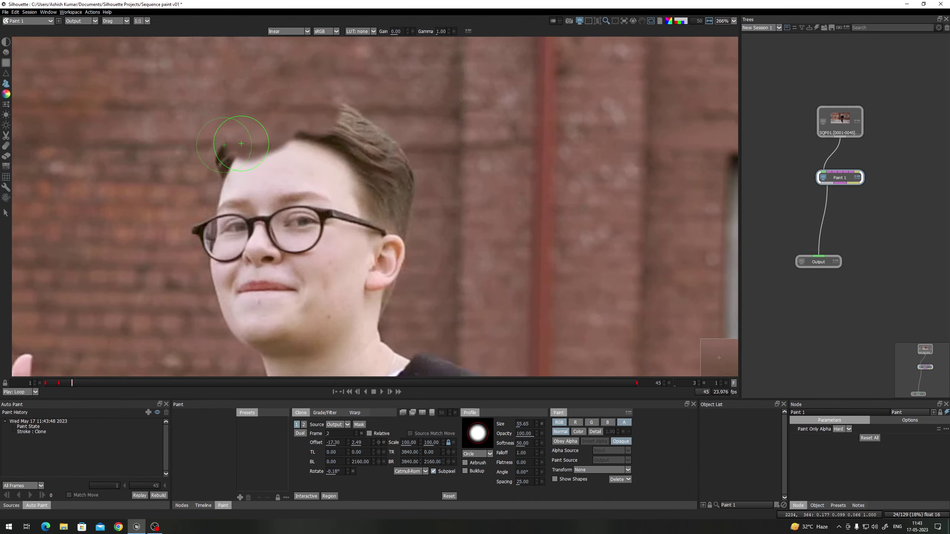
mouse_move(229, 161)
mouse_down()
mouse_move(342, 117)
mouse_move(398, 184)
mouse_move(396, 171)
mouse_move(384, 265)
mouse_move(370, 186)
mouse_move(333, 144)
mouse_move(351, 249)
mouse_up()
Clone the brick wall over the remaining face, neck and collar in frame 3, and save the project
scroll(351, 249, down, 7)
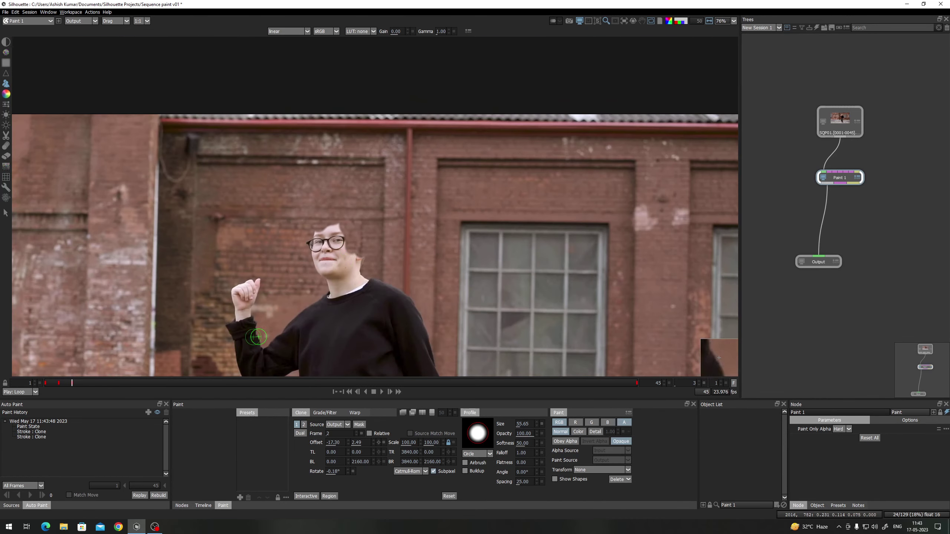
mouse_move(337, 226)
mouse_down()
mouse_move(331, 170)
mouse_move(333, 251)
mouse_move(325, 187)
mouse_move(325, 227)
mouse_move(313, 193)
mouse_move(310, 213)
mouse_move(306, 201)
mouse_move(331, 256)
mouse_move(341, 201)
mouse_up()
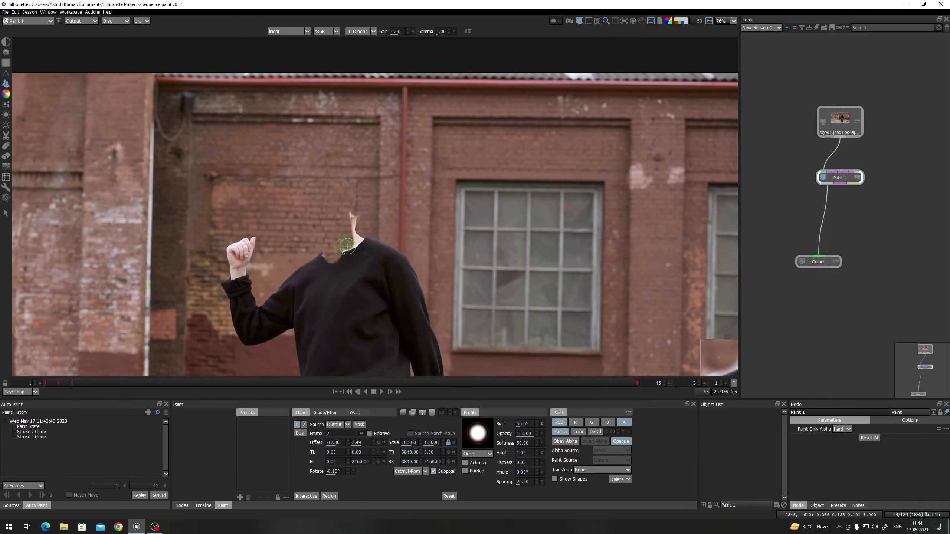
mouse_move(347, 246)
mouse_down()
mouse_move(353, 211)
mouse_move(357, 244)
mouse_move(356, 236)
mouse_move(329, 254)
mouse_up()
scroll(345, 230, down, 6)
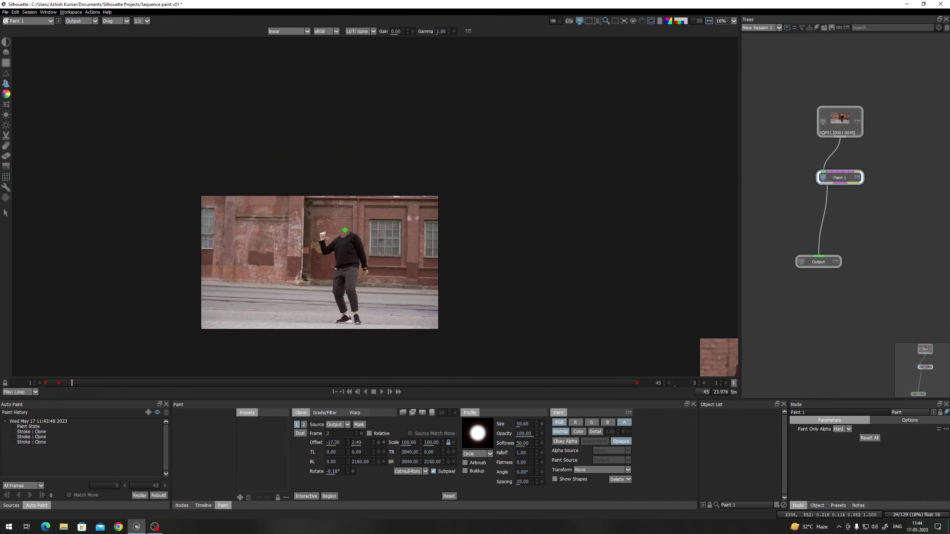
scroll(344, 230, up, 4)
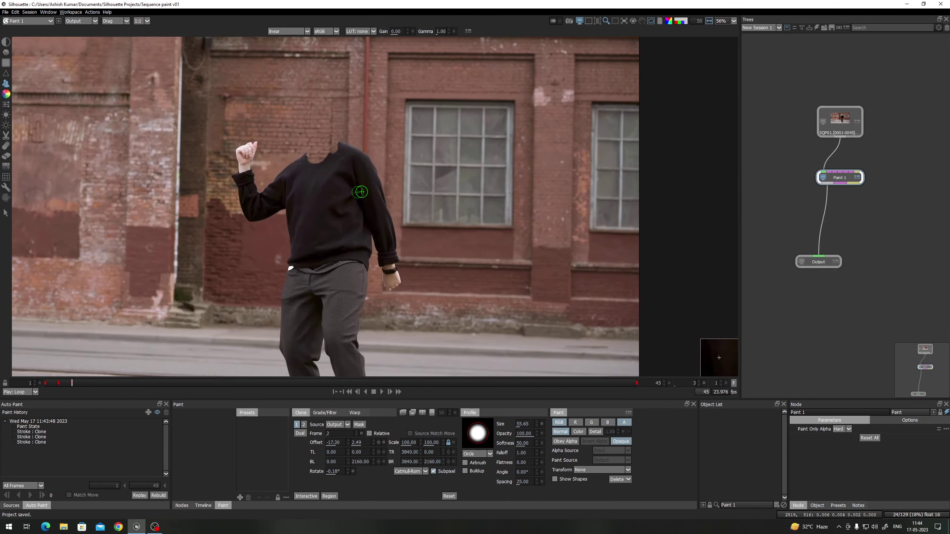
drag(361, 192, 364, 163)
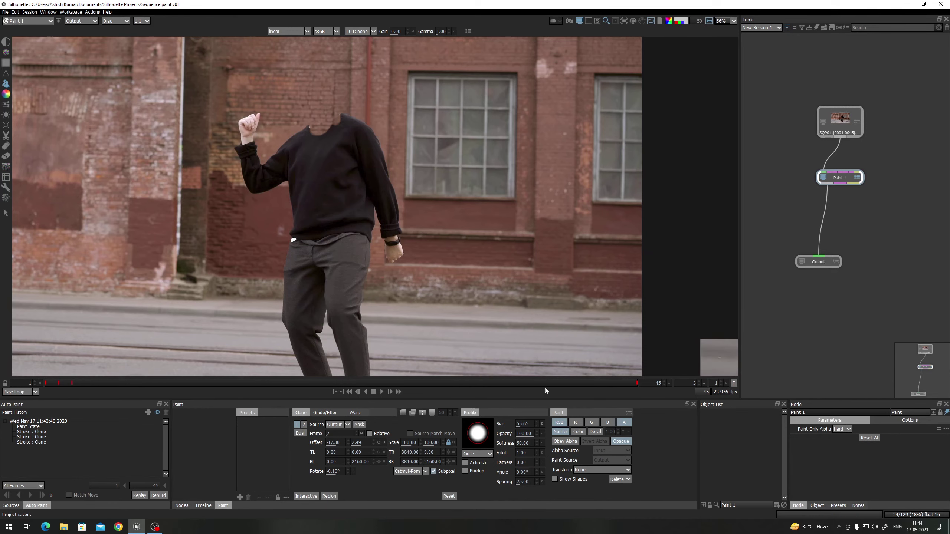
Flip back and forth through the first three frames to compare the cleaned wall and street with the neighbouring frames
scroll(316, 238, down, 2)
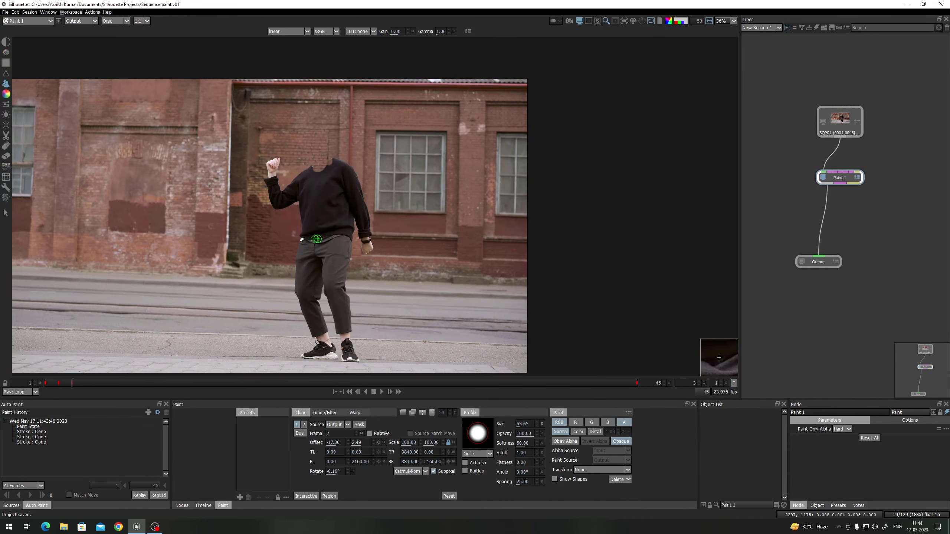
key(z)
key(z)
drag(319, 243, 336, 187)
key(x)
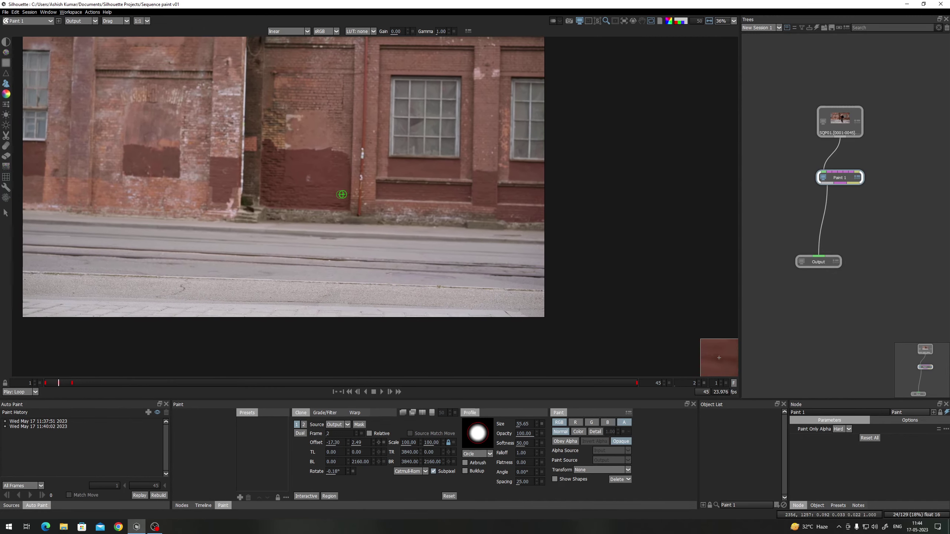
key(x)
key(z)
key(z)
key(x)
key(z)
key(x)
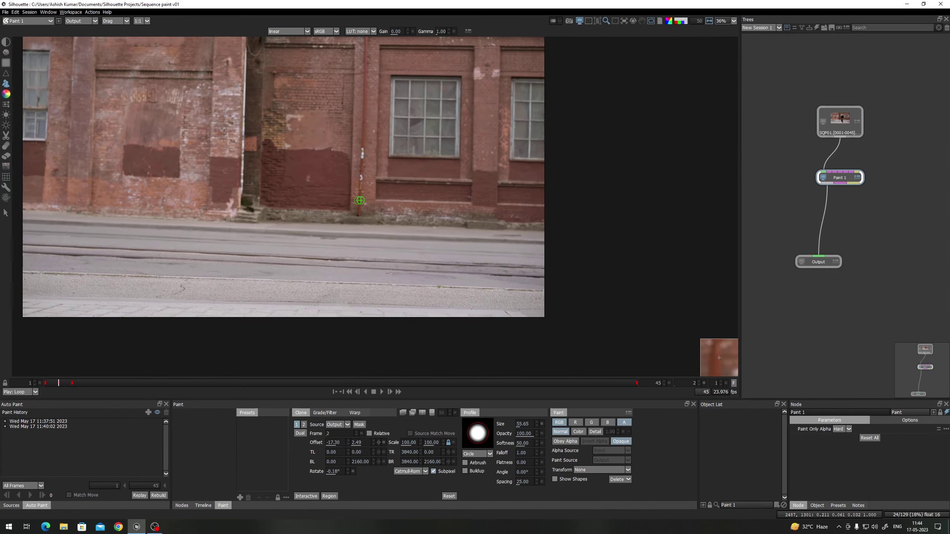
key(z)
key(x)
key(x)
key(z)
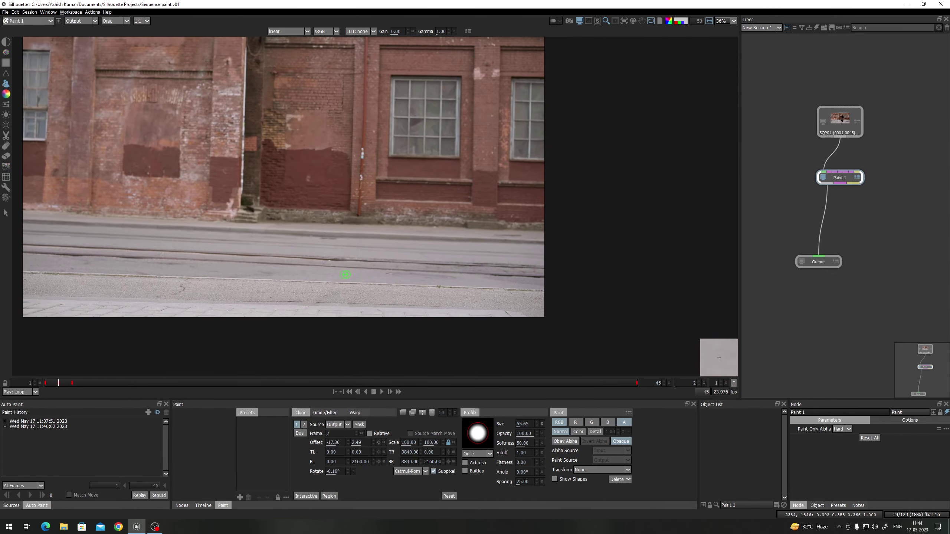
key(z)
key(x)
key(z)
key(z)
key(x)
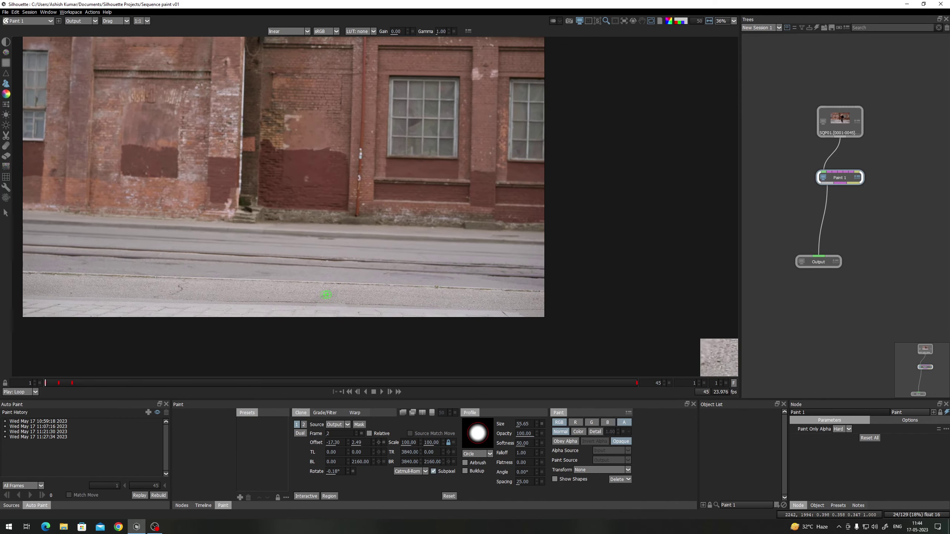
key(x)
Compare the pavement texture where the shoes were removed between frames 1 and 2 at close range
scroll(326, 294, up, 4)
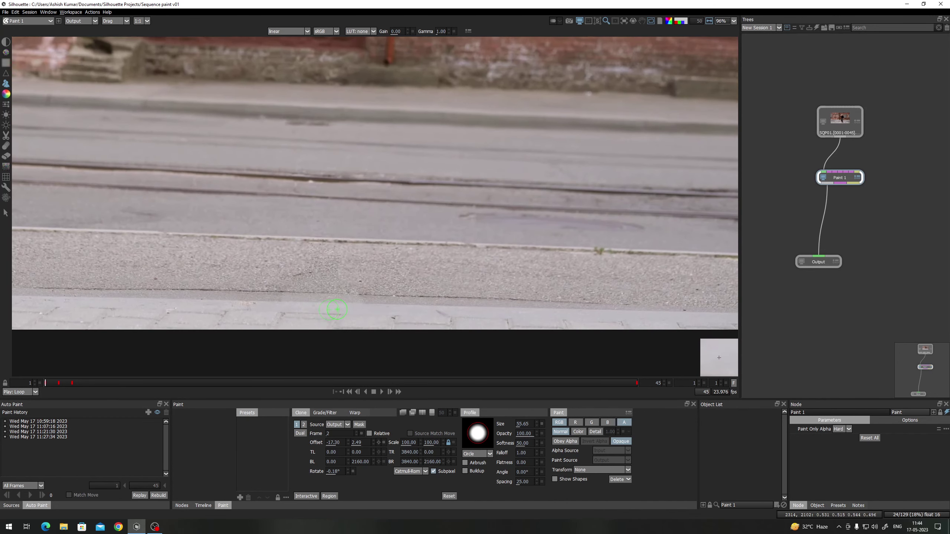
scroll(335, 309, up, 3)
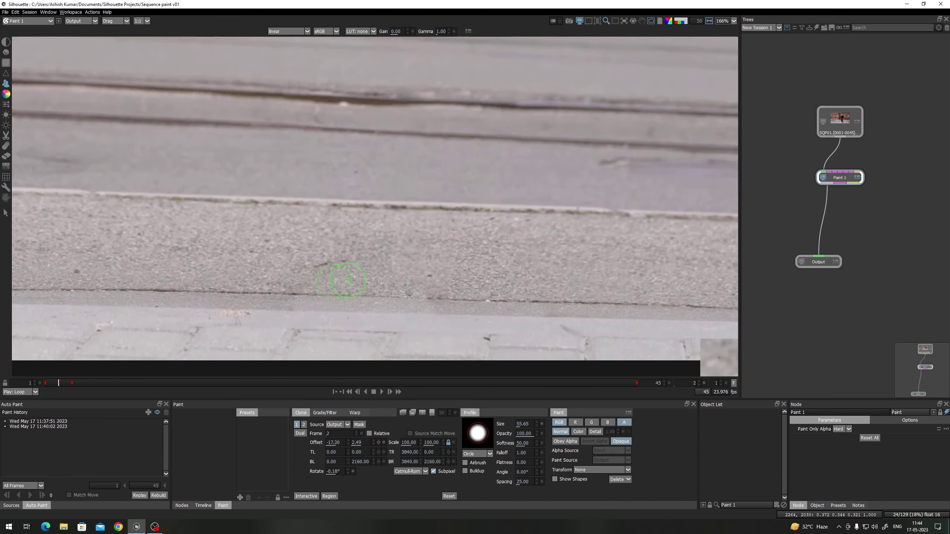
key(Left)
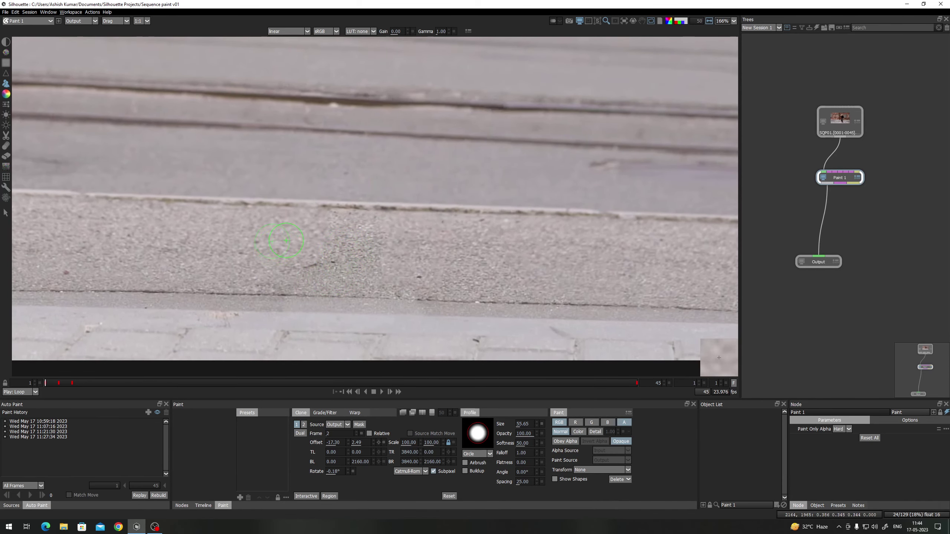
key(Right)
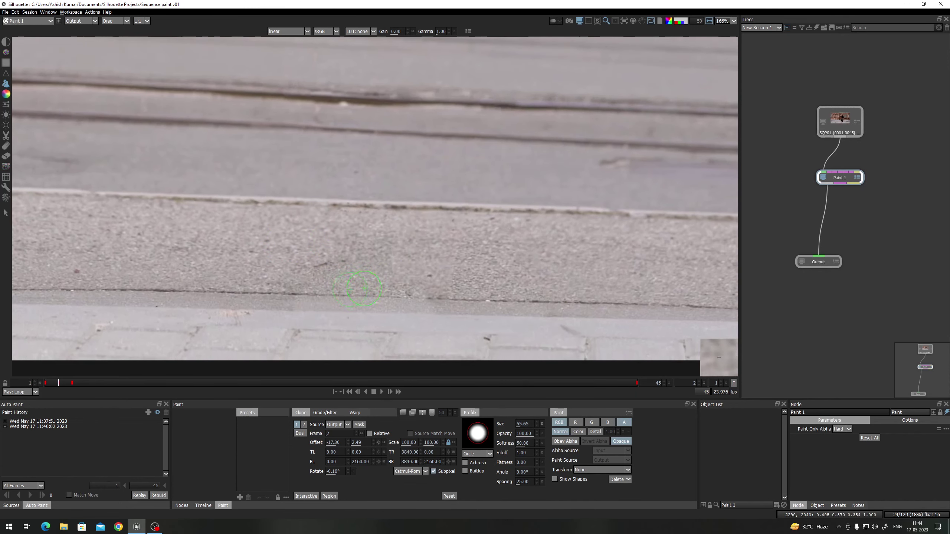
key(Left)
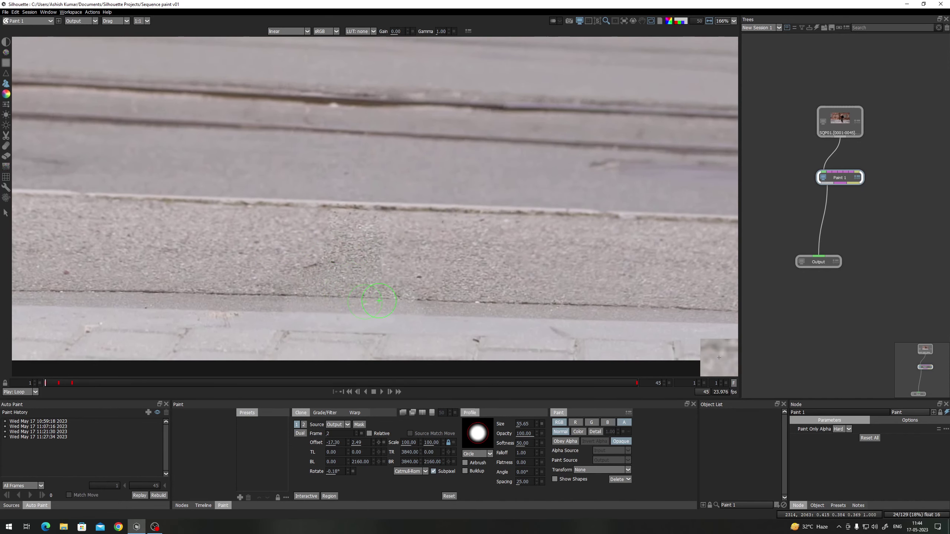
key(Right)
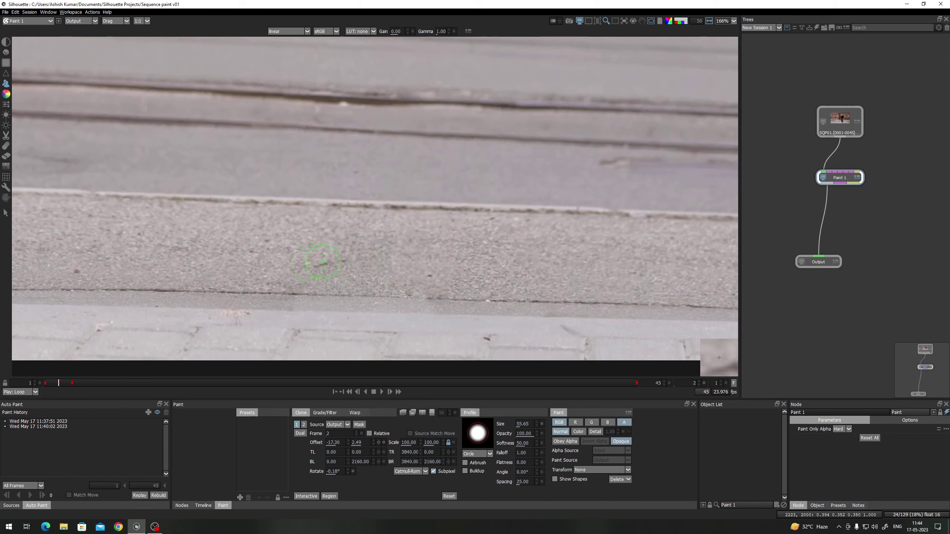
key(Left)
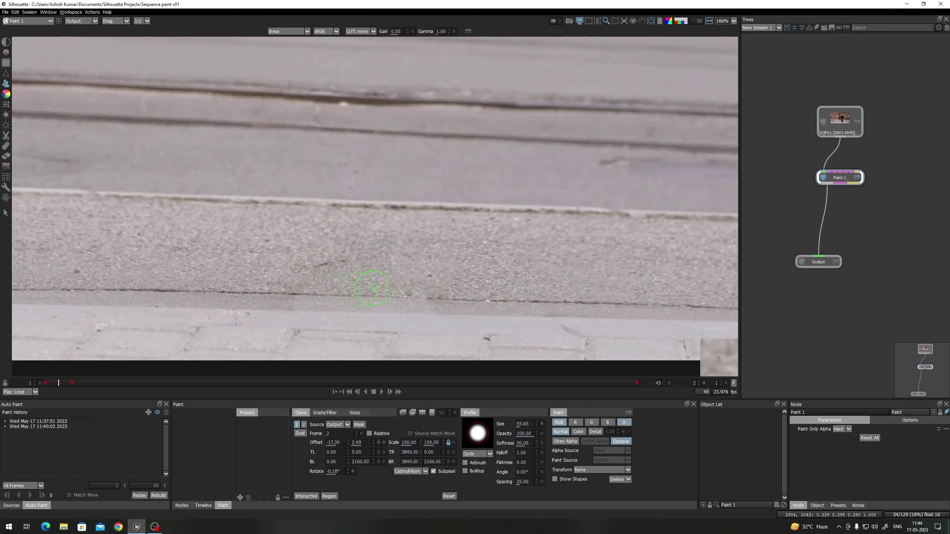
key(Right)
scroll(385, 288, up, 2)
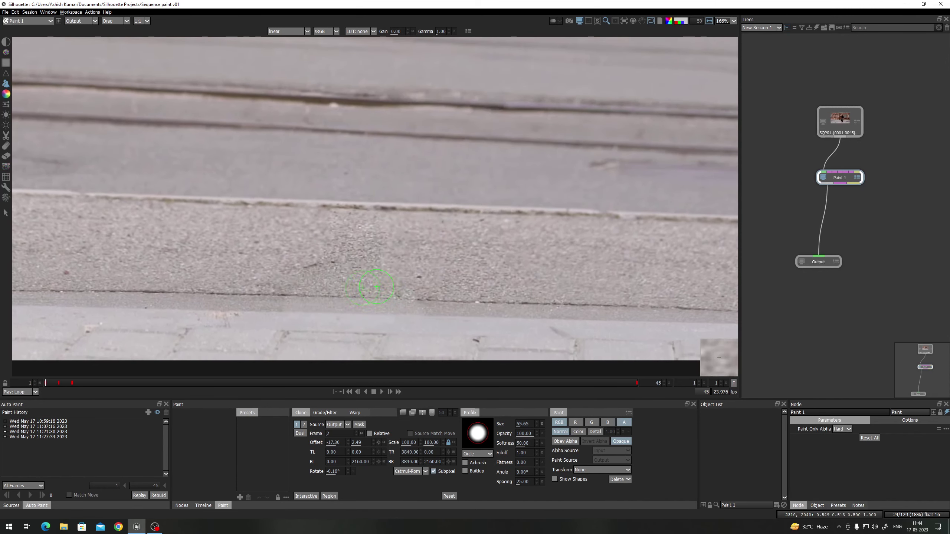
scroll(325, 262, up, 2)
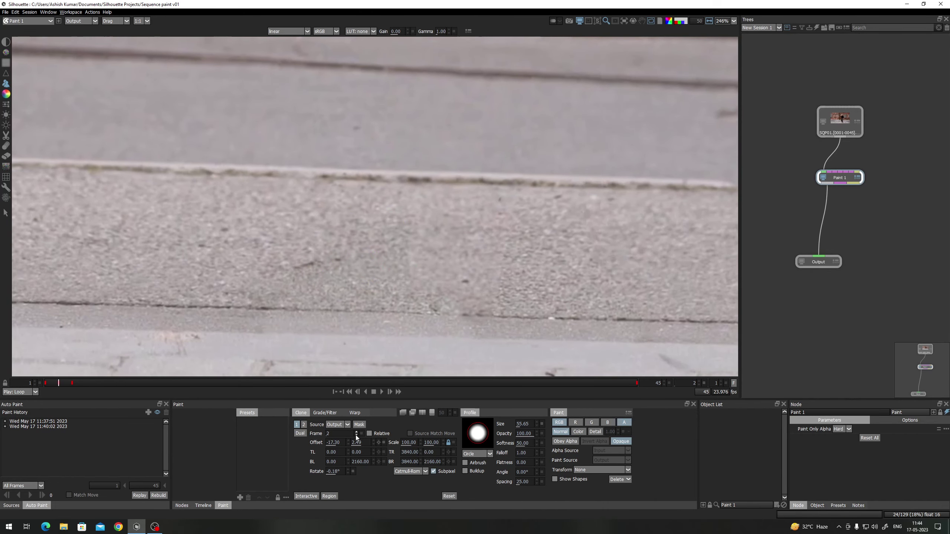
key(Left)
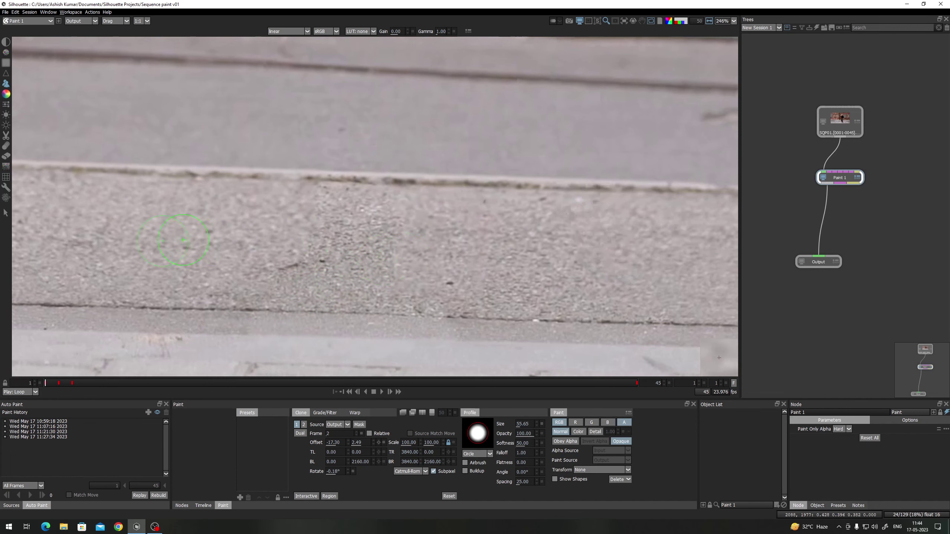
Overlay source frame 2 on frame 1 and align the pavement with an offset of 22.12, -1.70 and a rotation of -0.24°
scroll(349, 255, up, 2)
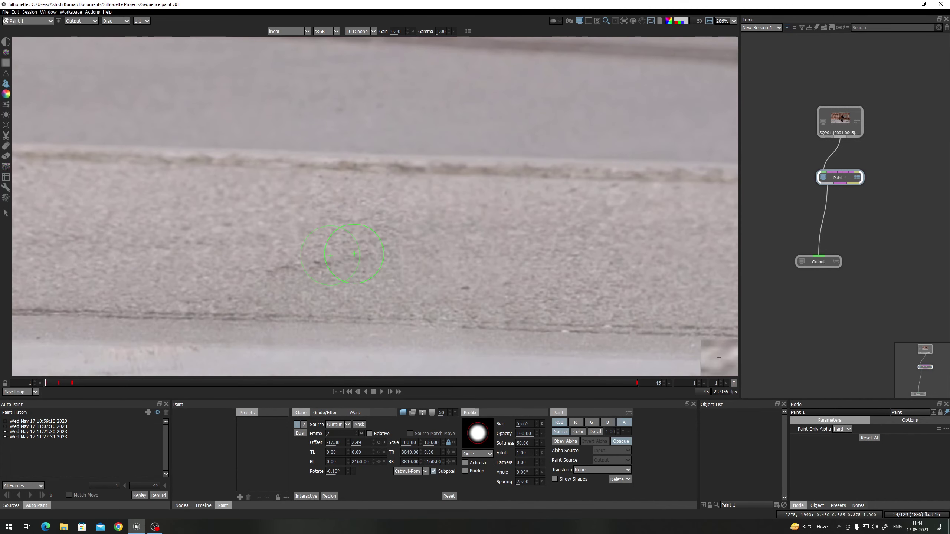
key(Right)
key(Right)
key(Right)
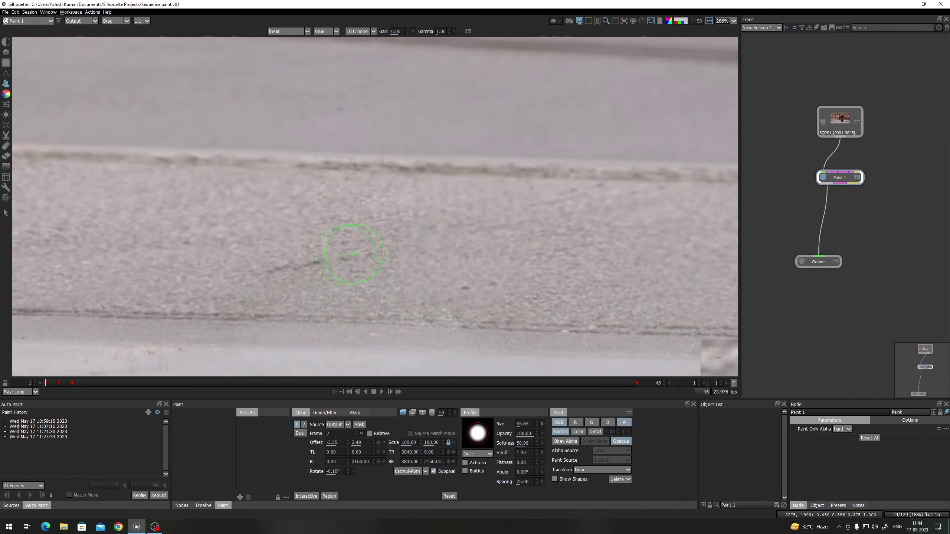
drag(371, 256, 372, 252)
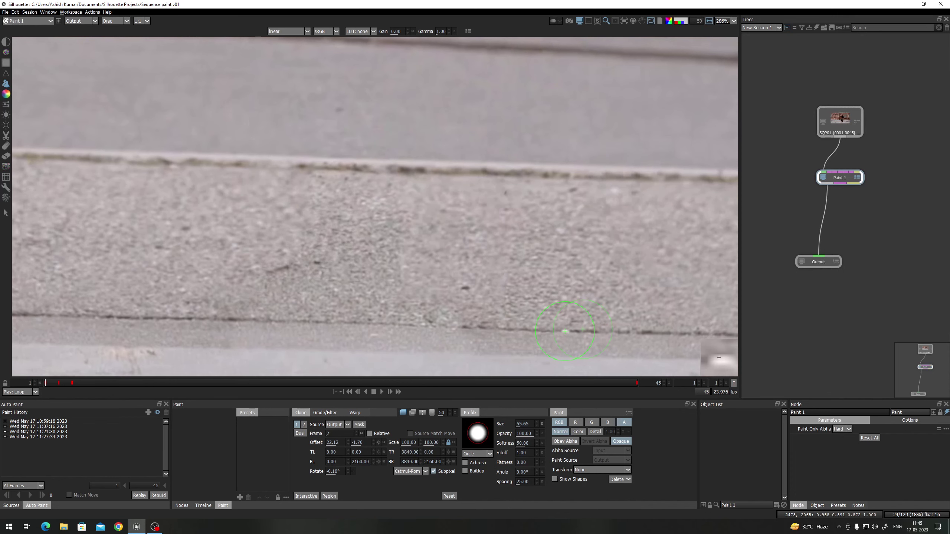
drag(565, 331, 564, 331)
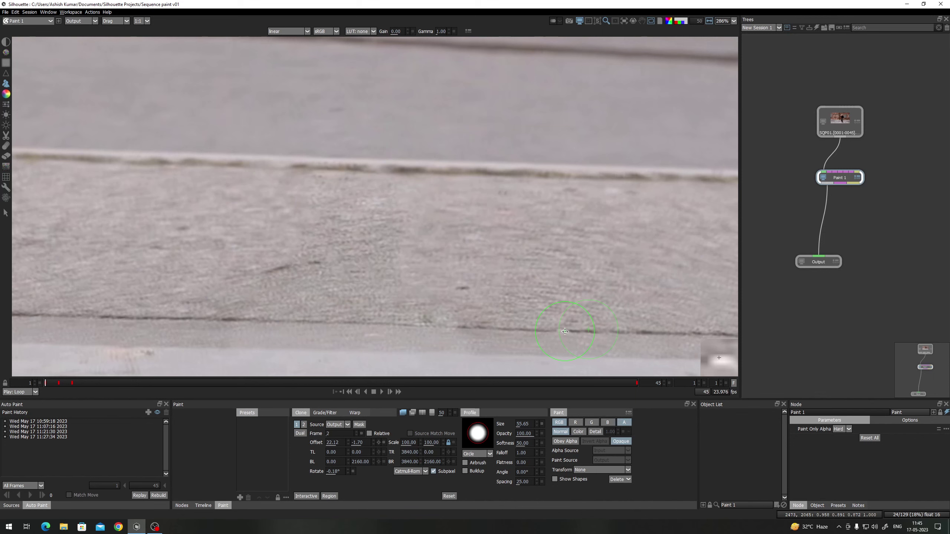
Fine-tune the overlaid source's alignment with frame 1 to an offset of 17.22 horizontally and -0.60 vertically
key(x)
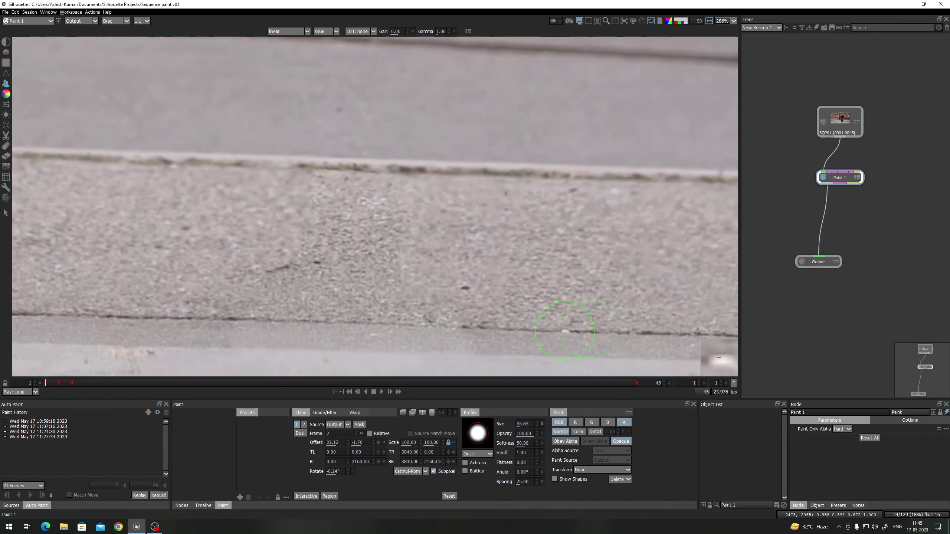
key(z)
key(x)
key(z)
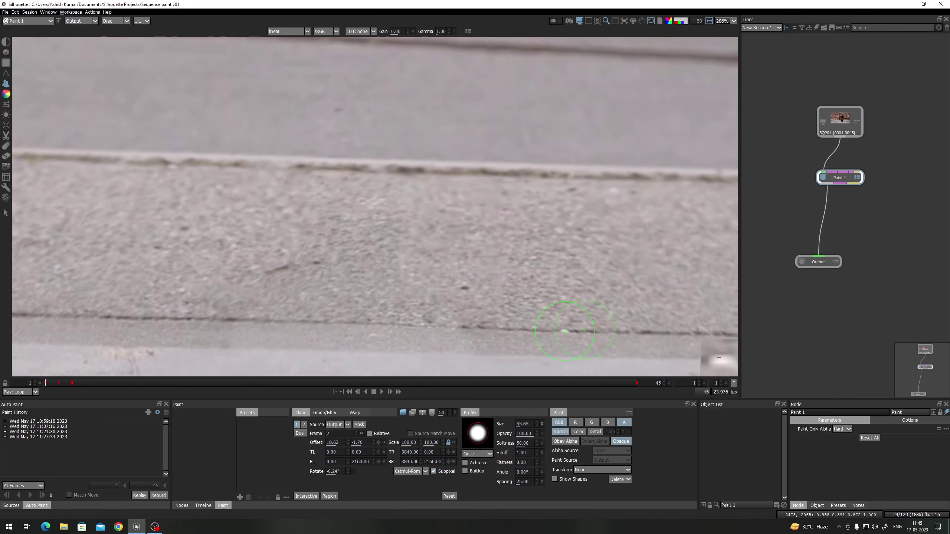
key(Left)
key(Left)
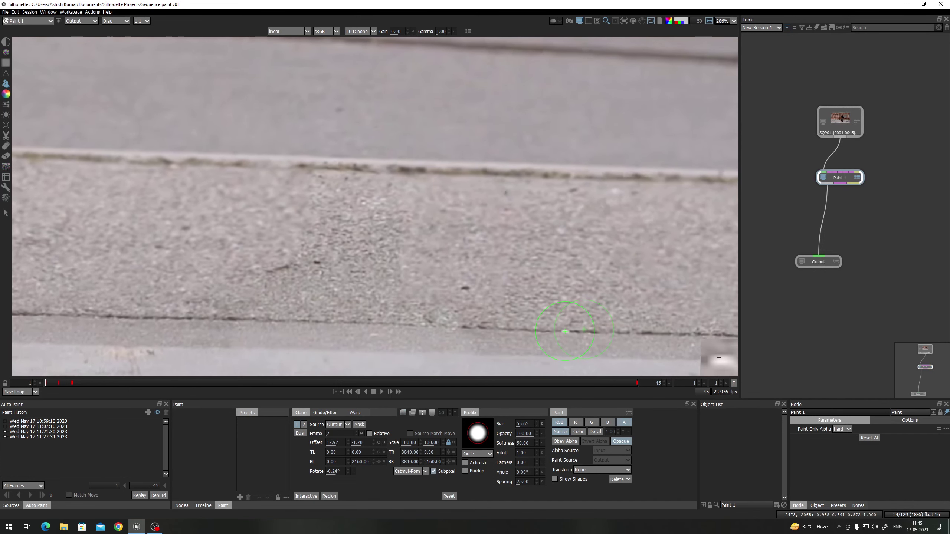
key(Left)
scroll(311, 260, up, 1)
scroll(311, 260, up, 1)
key(Up)
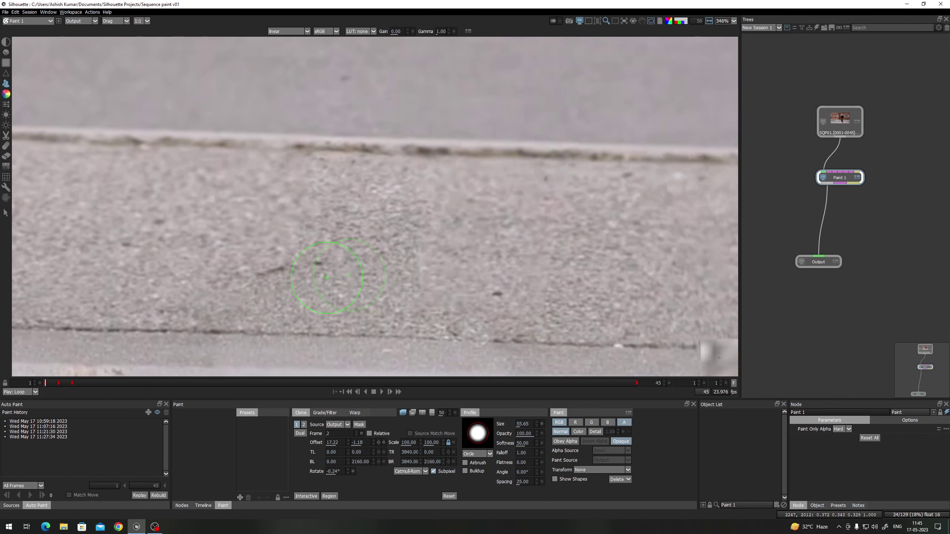
key(Up)
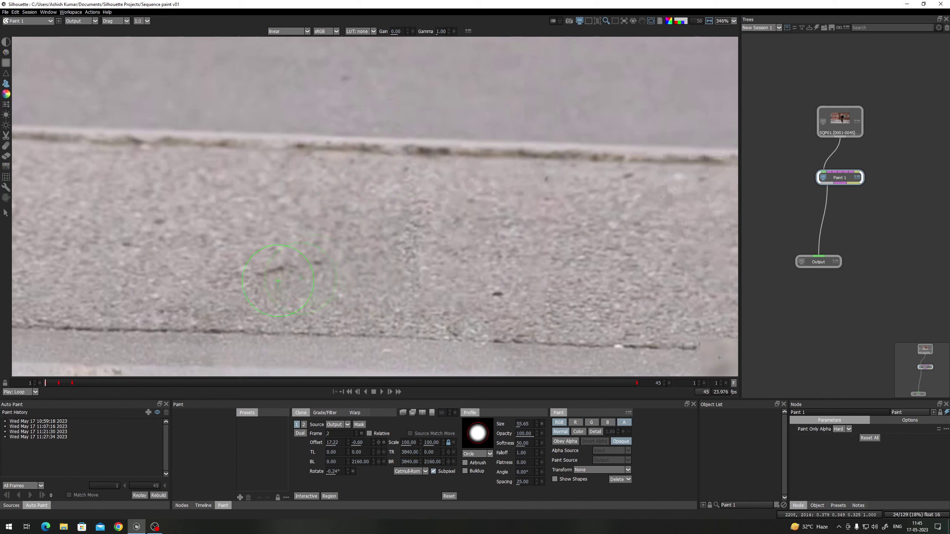
Clone the aligned frame 2 pavement over the mismatched texture patch in frame 1
drag(390, 232, 393, 225)
drag(402, 191, 406, 232)
scroll(407, 263, down, 8)
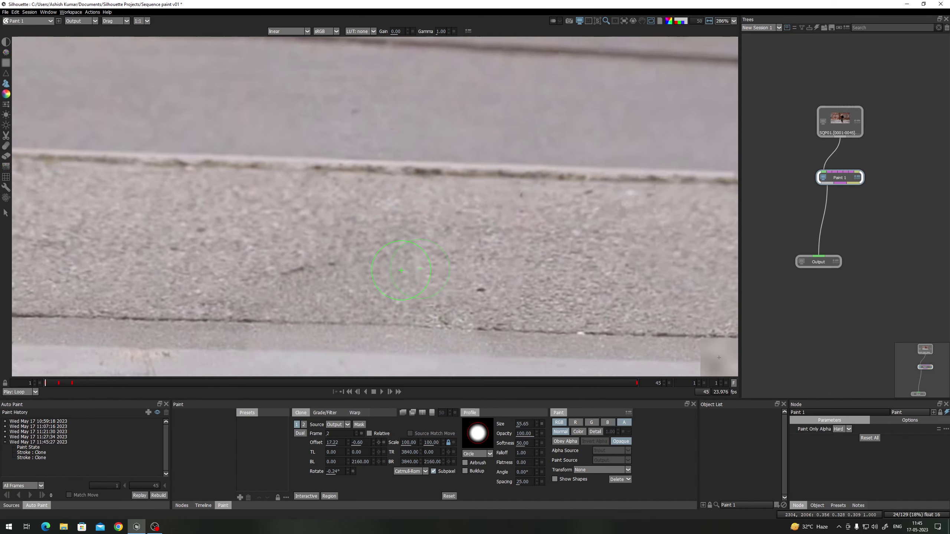
Flip between frames 1 and 2 to check the repaired pavement up close and across the whole image
key(Right)
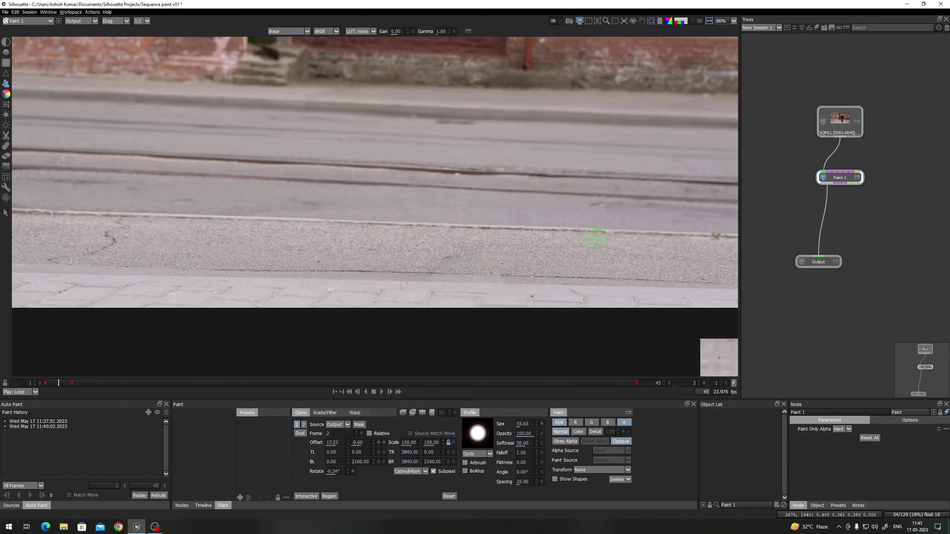
scroll(445, 223, up, 1)
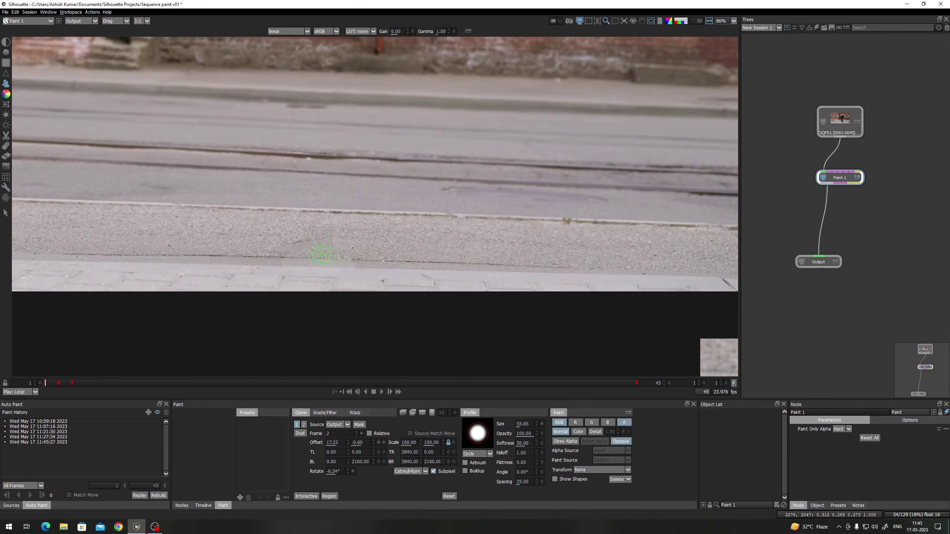
scroll(316, 252, up, 1)
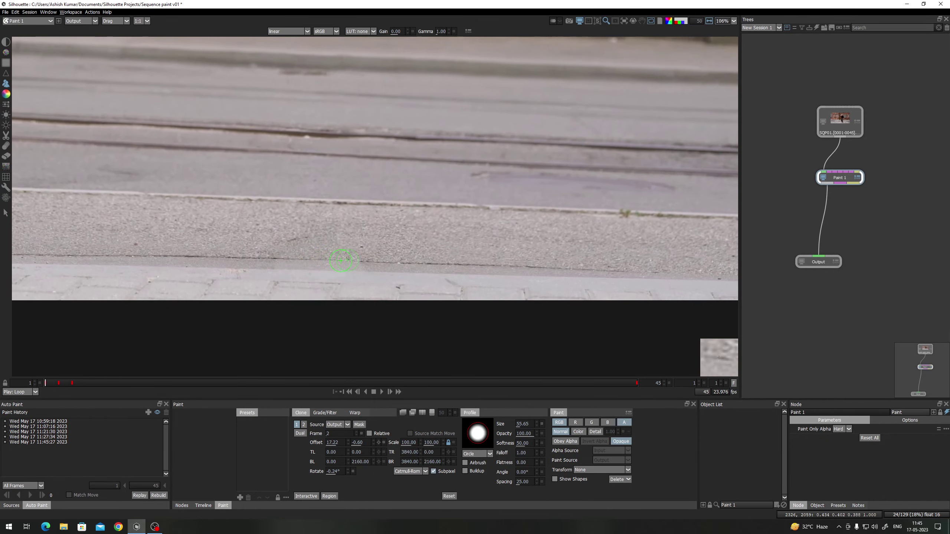
scroll(344, 260, down, 8)
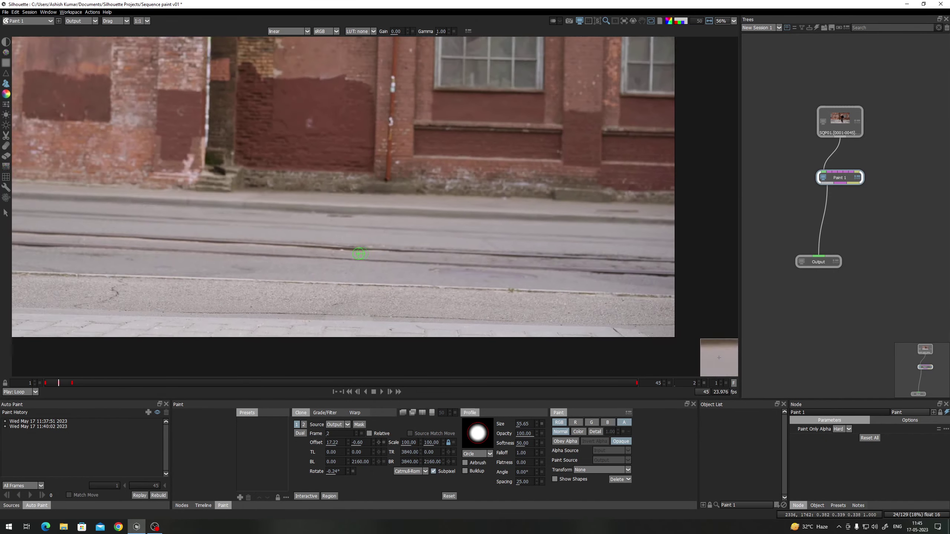
scroll(447, 263, up, 4)
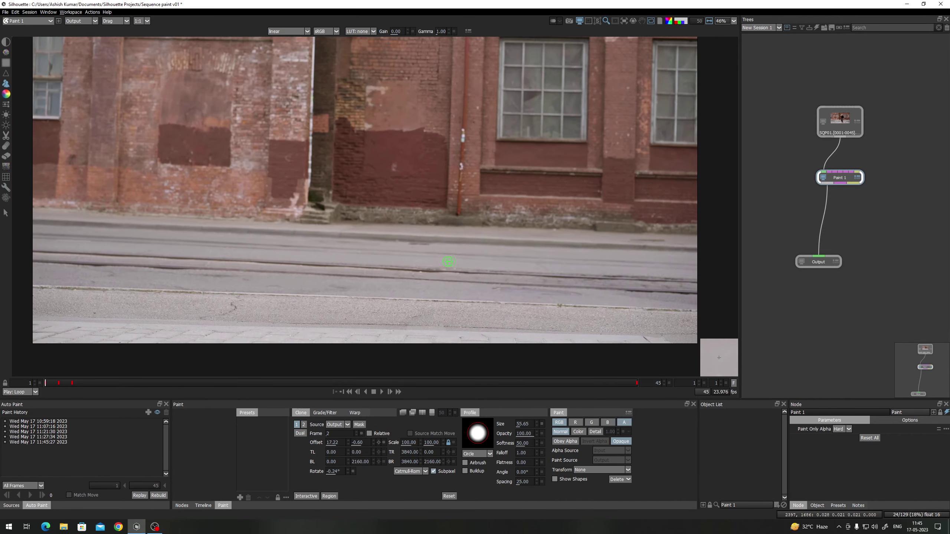
scroll(448, 262, down, 1)
key(z)
drag(448, 253, 422, 281)
key(x)
key(z)
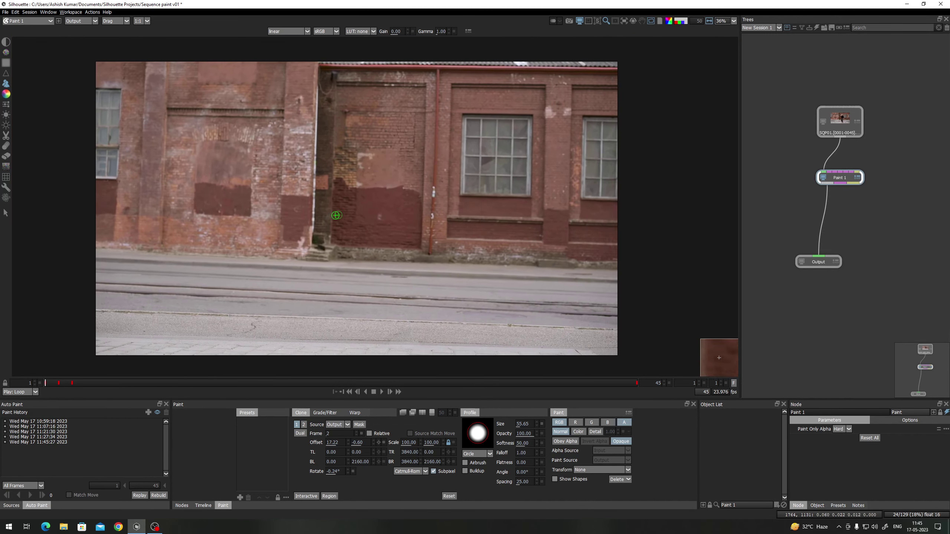
key(x)
key(z)
key(Right)
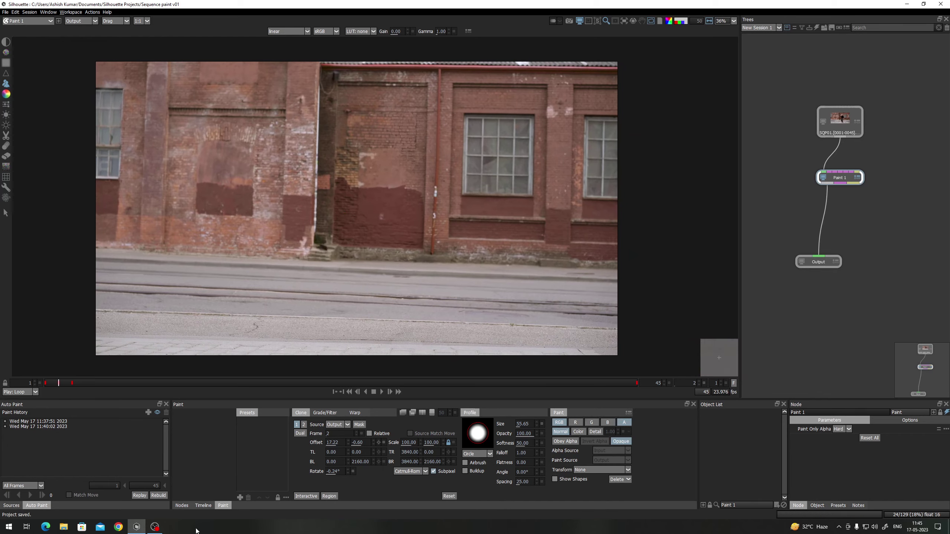